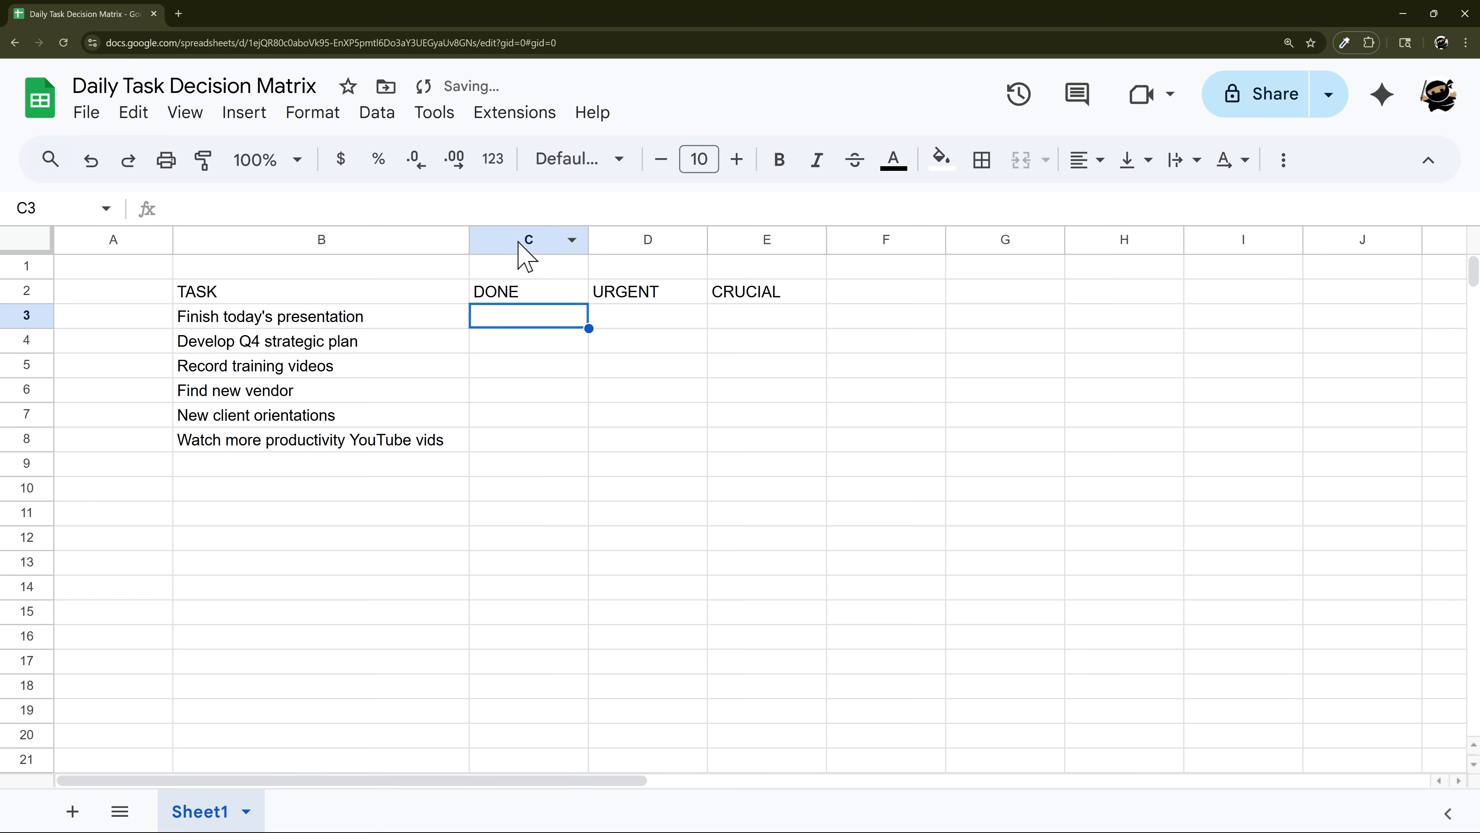
Narrow columns C to E equally, and give the header cells B2:E2 a dark teal fill with white text.
{"action": "left_click_drag", "start_coordinate": [513, 244], "coordinate": [625, 244]}
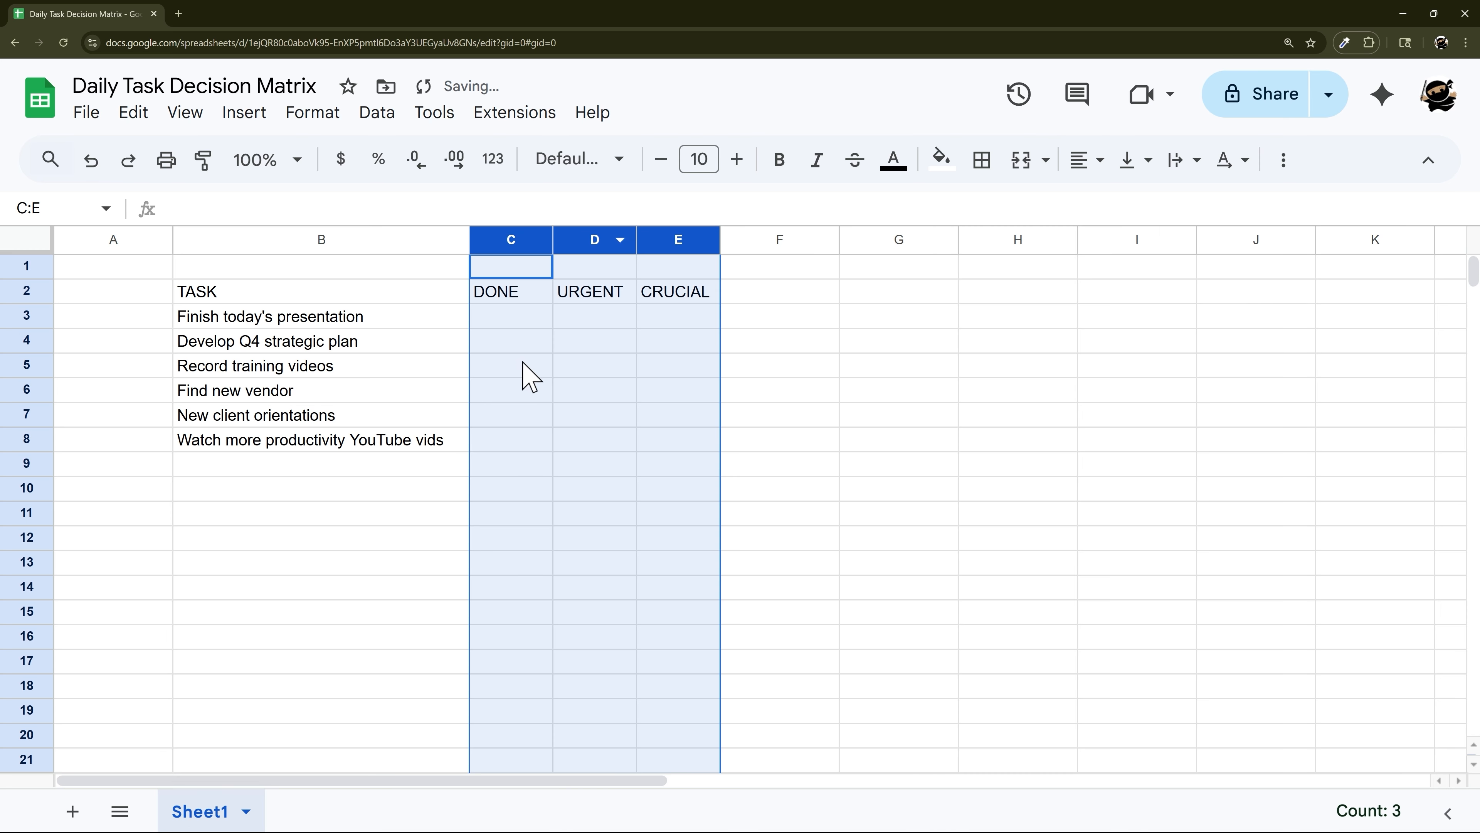
{"action": "left_click_drag", "start_coordinate": [390, 291], "coordinate": [676, 292]}
{"action": "left_click", "coordinate": [942, 159]}
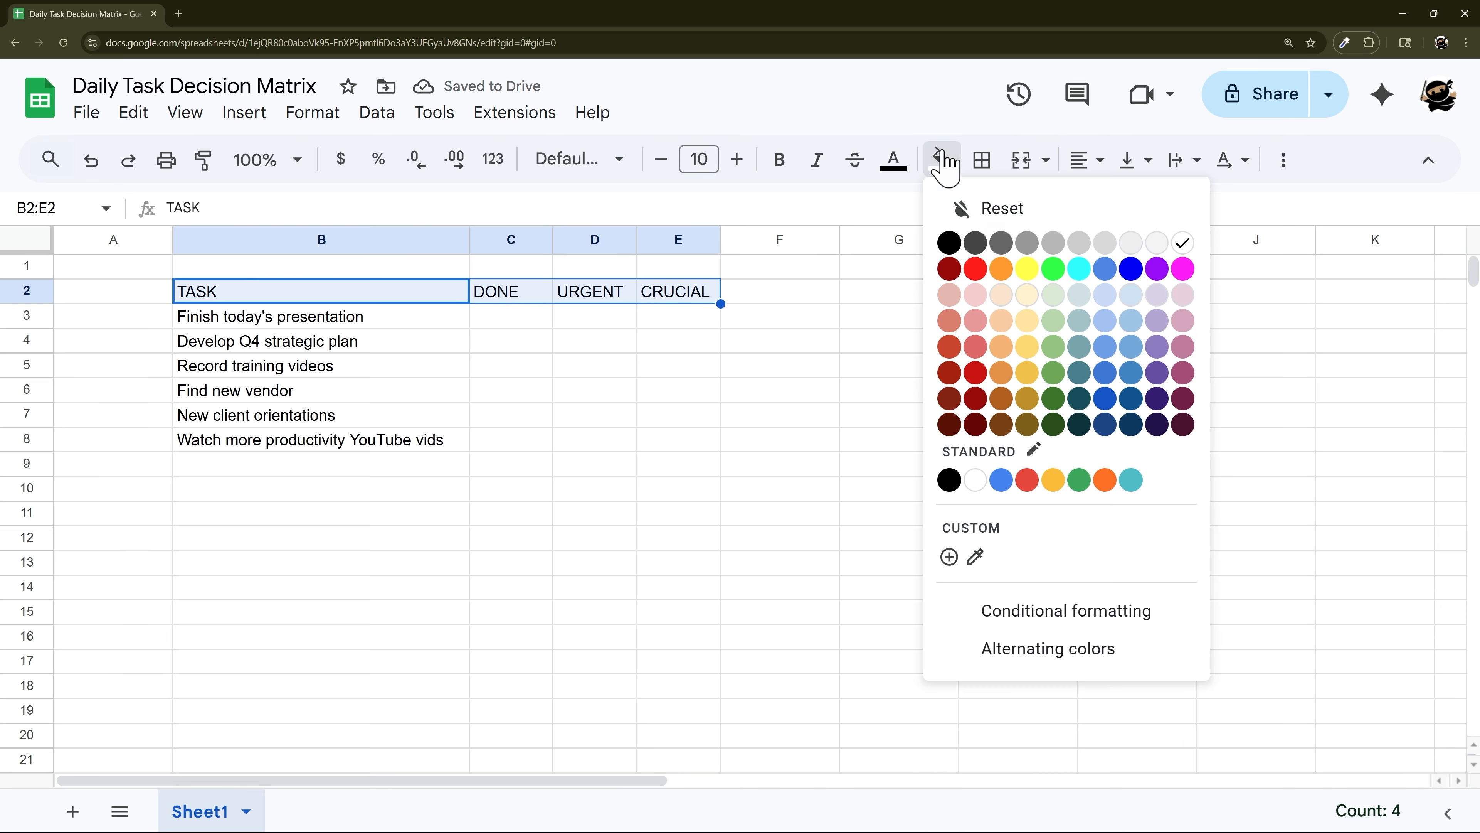
{"action": "left_click", "coordinate": [1079, 372]}
{"action": "left_click", "coordinate": [893, 158]}
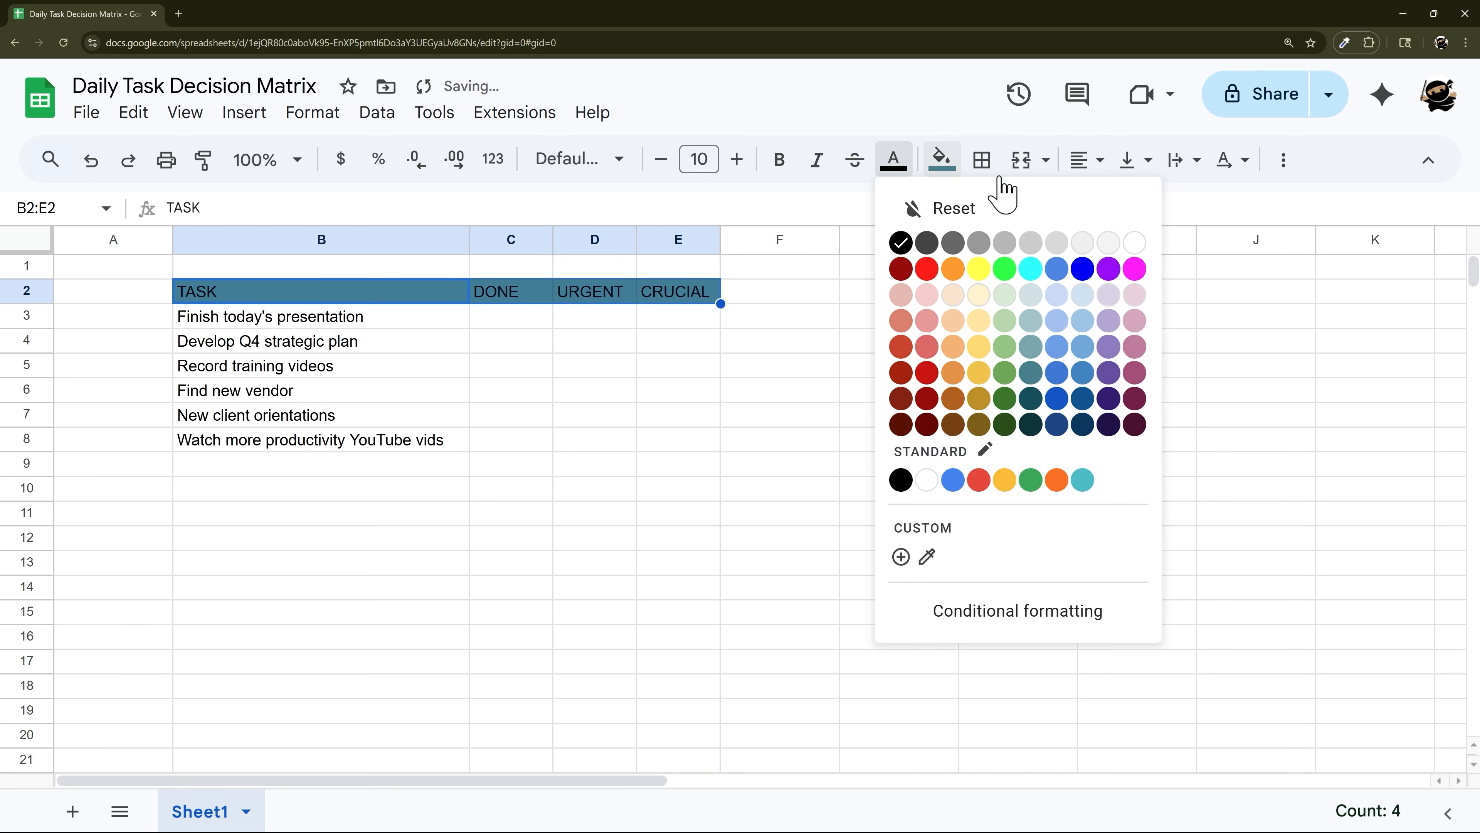
{"action": "left_click", "coordinate": [1135, 242]}
Set the header cells B2:E2 in bold Montserrat size 12, and widen columns E and D to fit their headings.
{"action": "left_click", "coordinate": [564, 168]}
{"action": "left_click", "coordinate": [638, 396]}
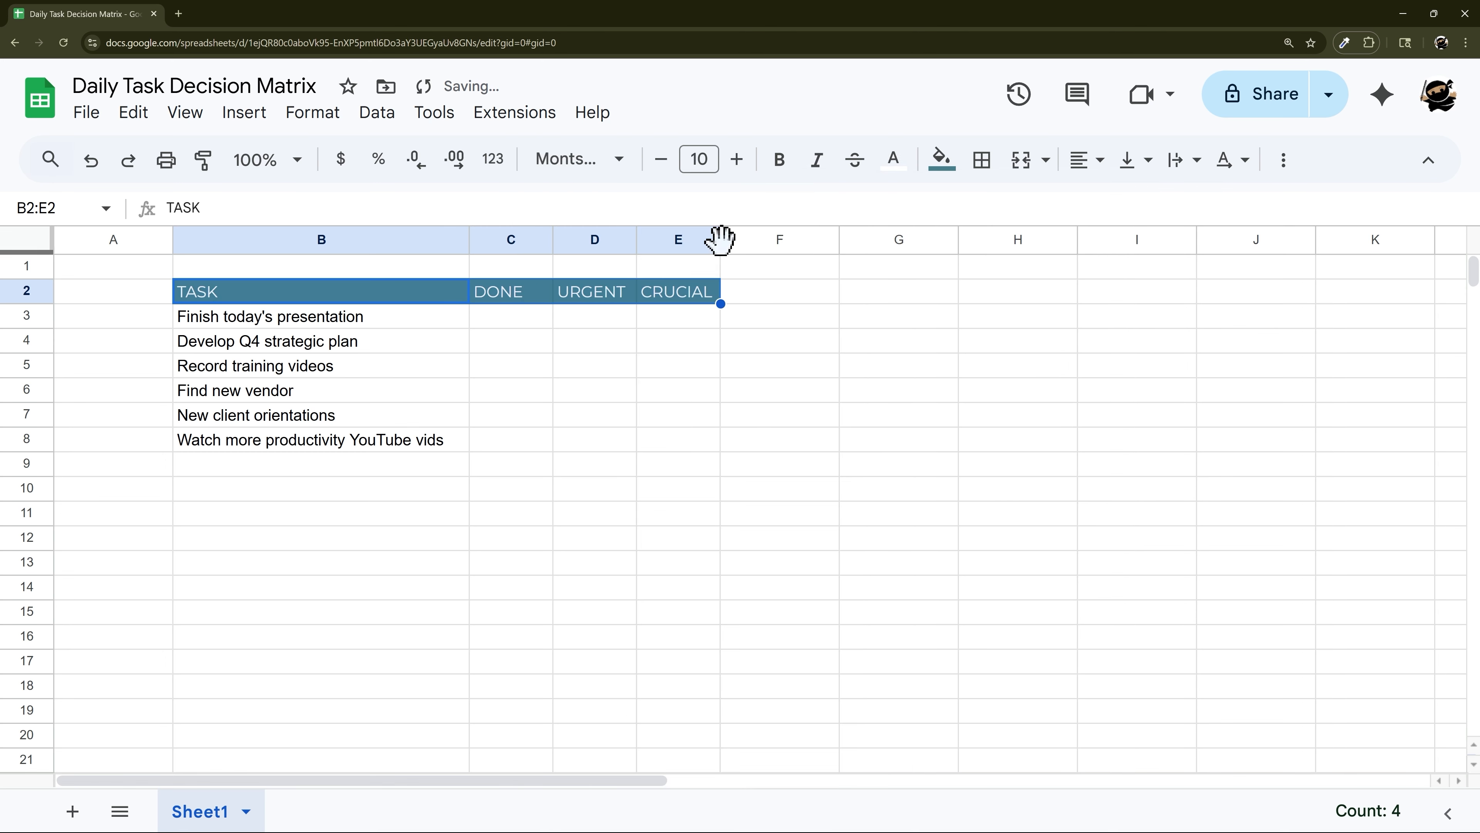
{"action": "left_click", "coordinate": [738, 164]}
{"action": "left_click", "coordinate": [738, 164]}
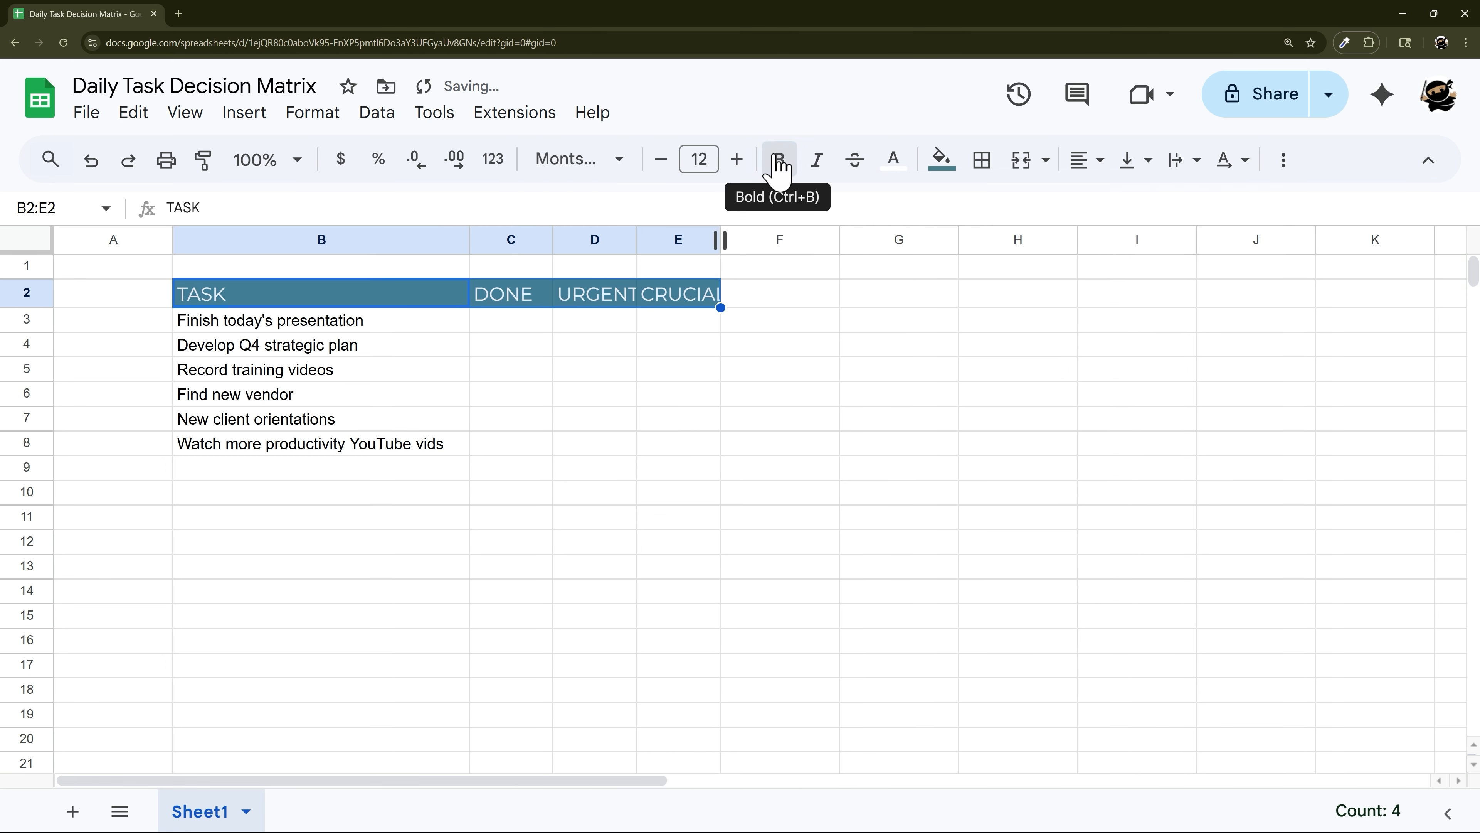
{"action": "left_click", "coordinate": [779, 166]}
{"action": "left_click", "coordinate": [683, 367]}
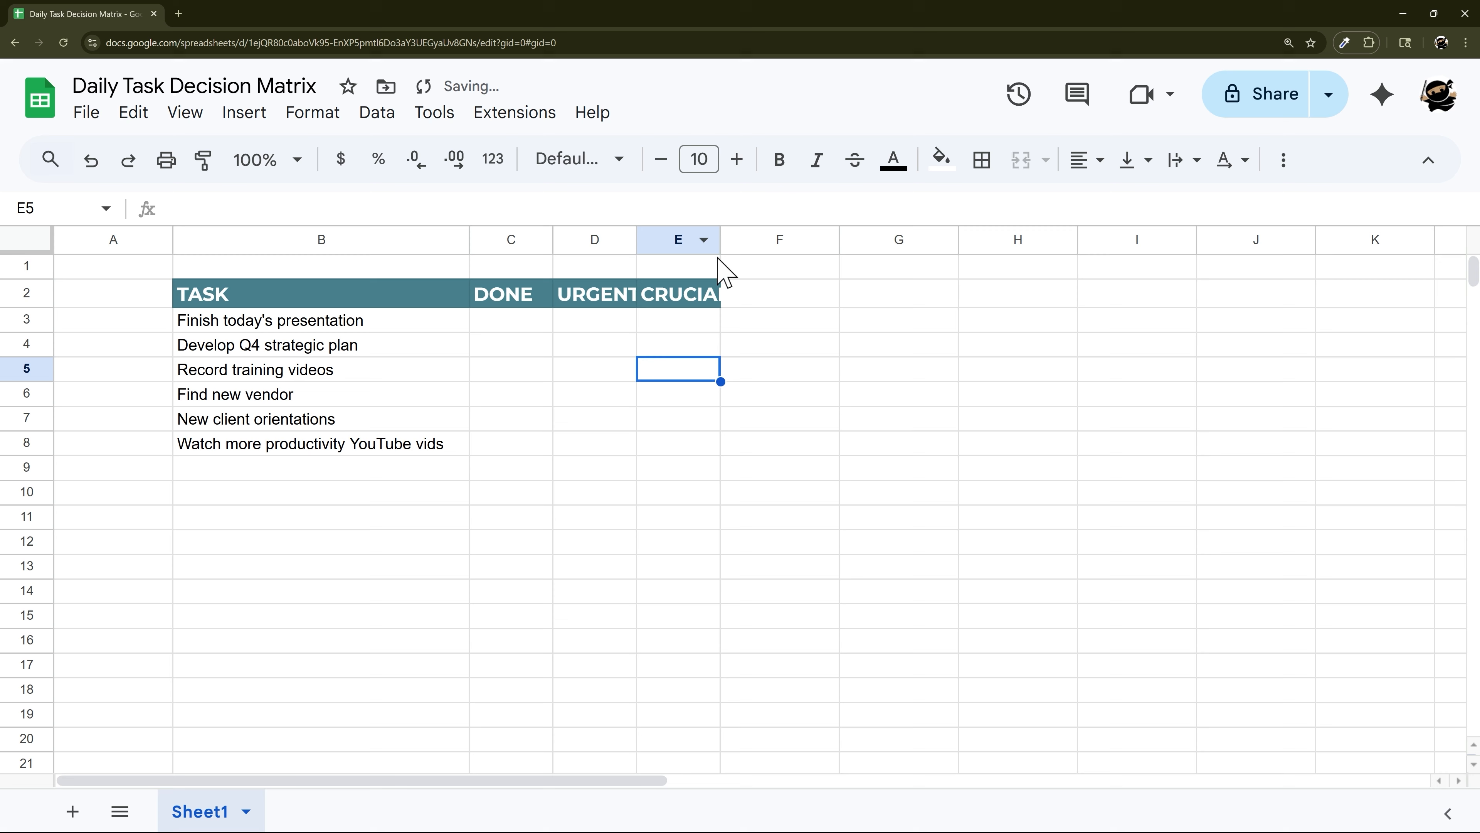
{"action": "left_click_drag", "start_coordinate": [724, 241], "coordinate": [736, 242]}
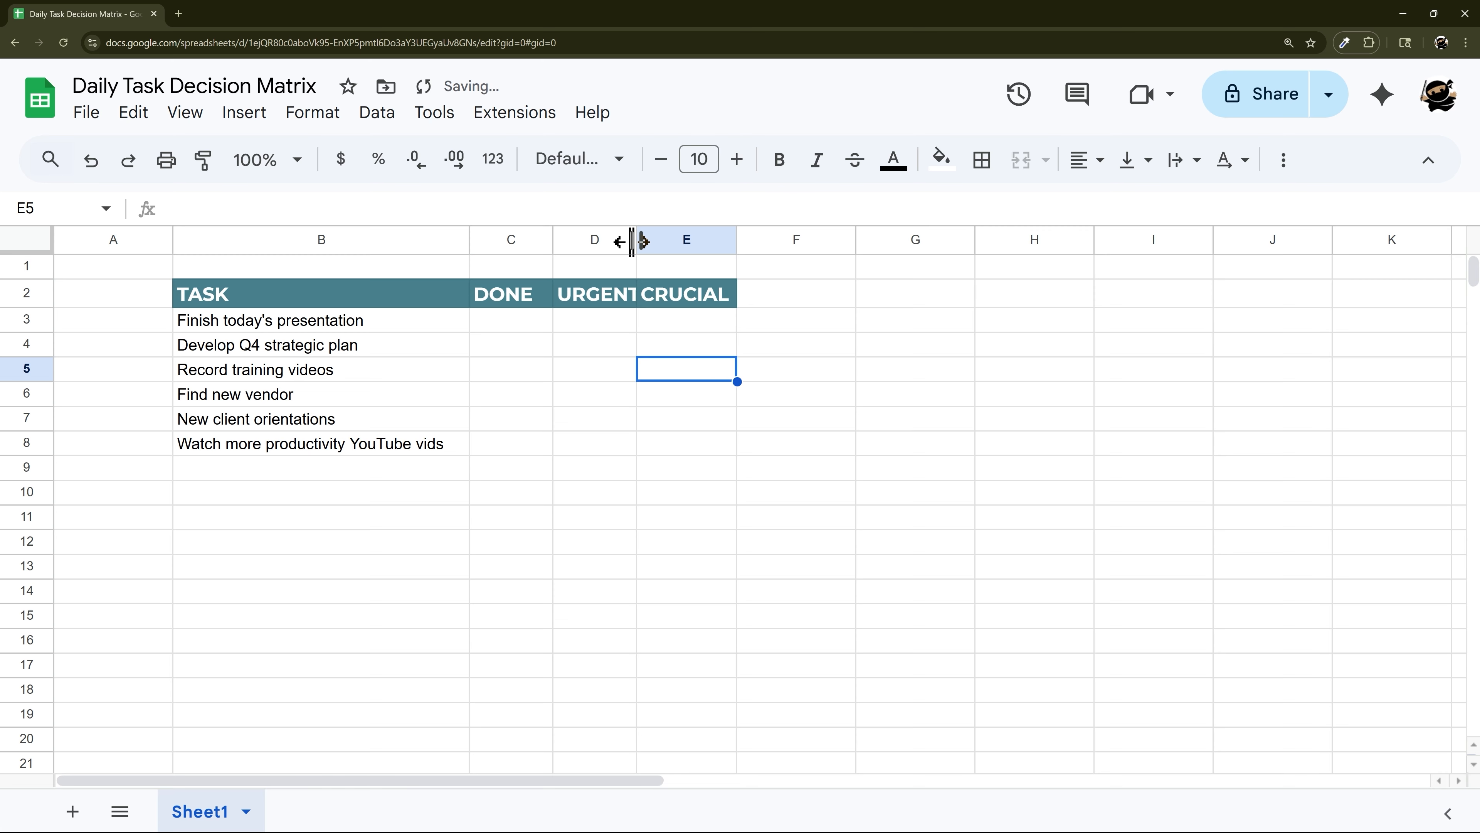
{"action": "left_click_drag", "start_coordinate": [632, 242], "coordinate": [651, 242]}
{"action": "left_click_drag", "start_coordinate": [366, 304], "coordinate": [714, 298]}
{"action": "left_click", "coordinate": [893, 161]}
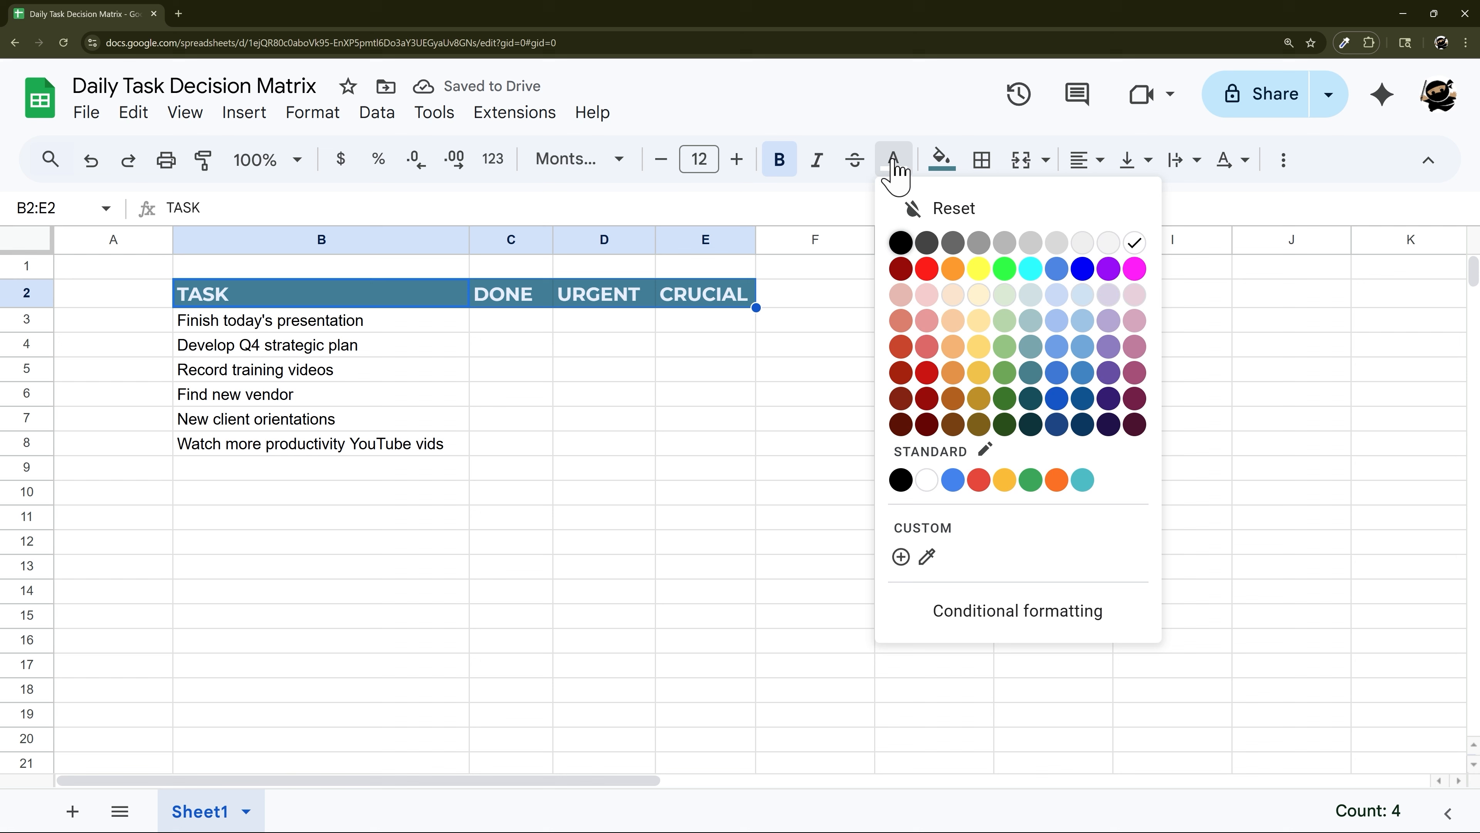
{"action": "left_click", "coordinate": [944, 160]}
{"action": "left_click", "coordinate": [894, 161]}
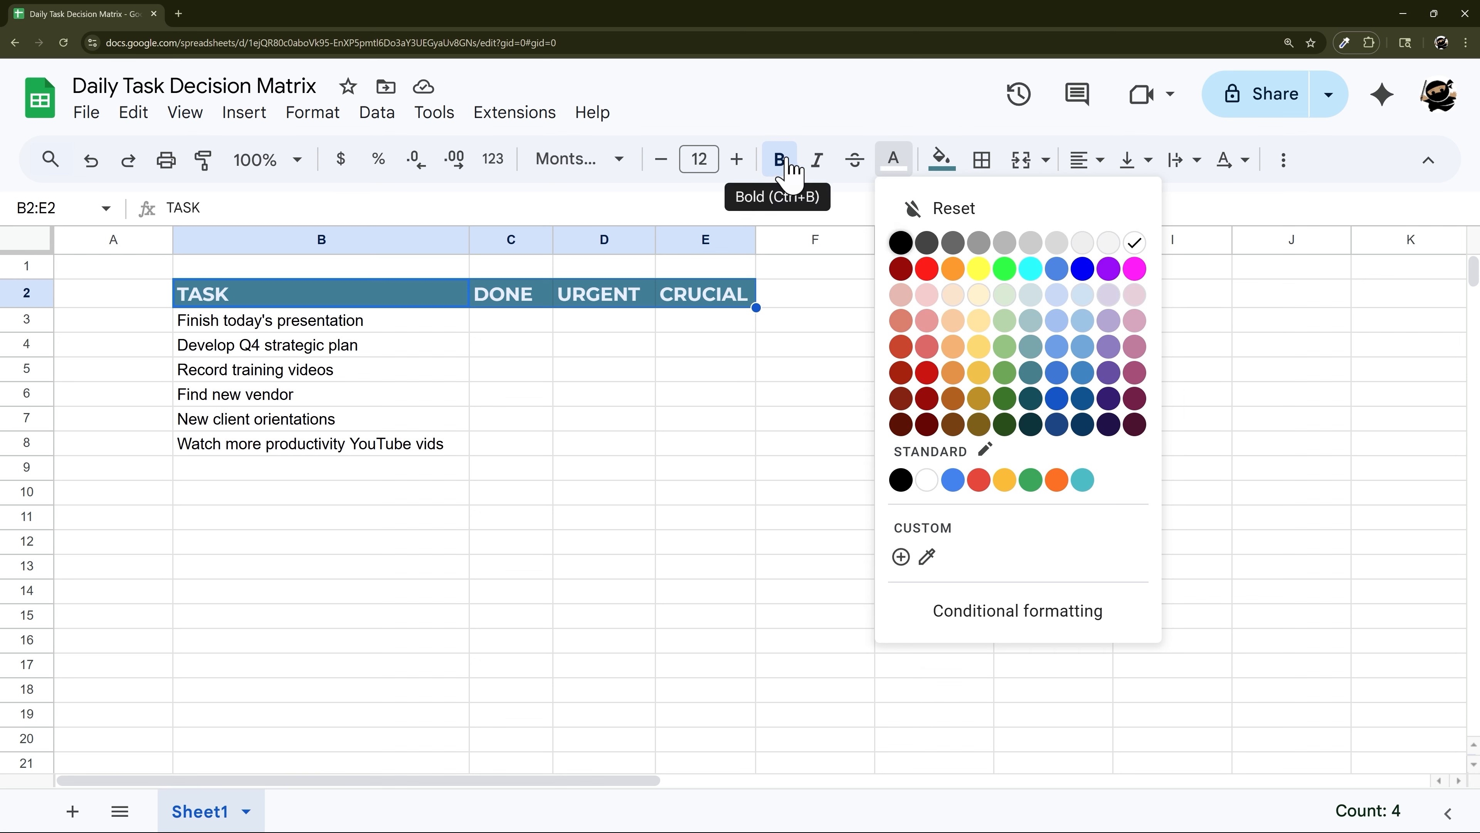
{"action": "left_click", "coordinate": [601, 157]}
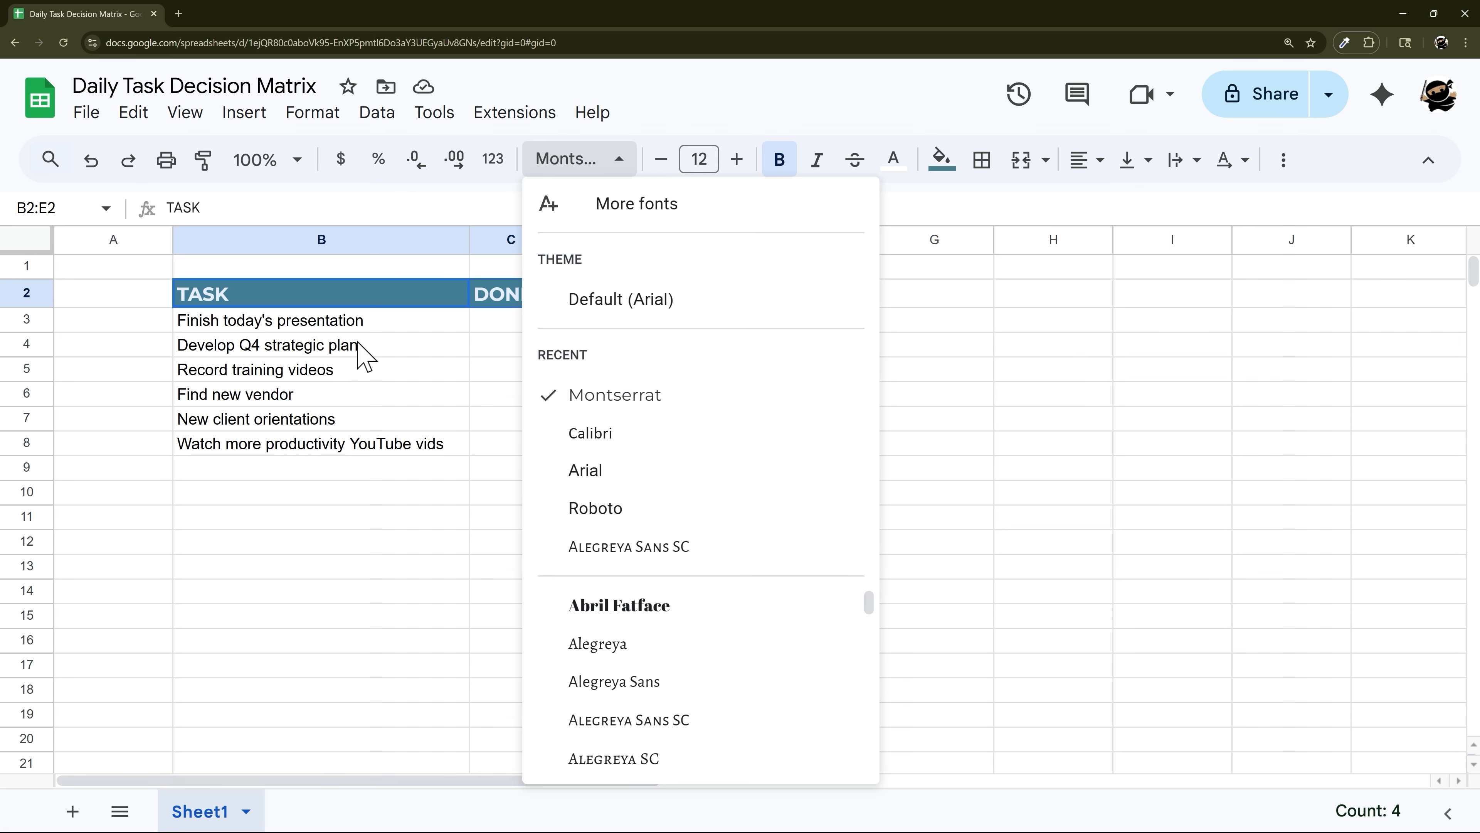
{"action": "left_click", "coordinate": [373, 342]}
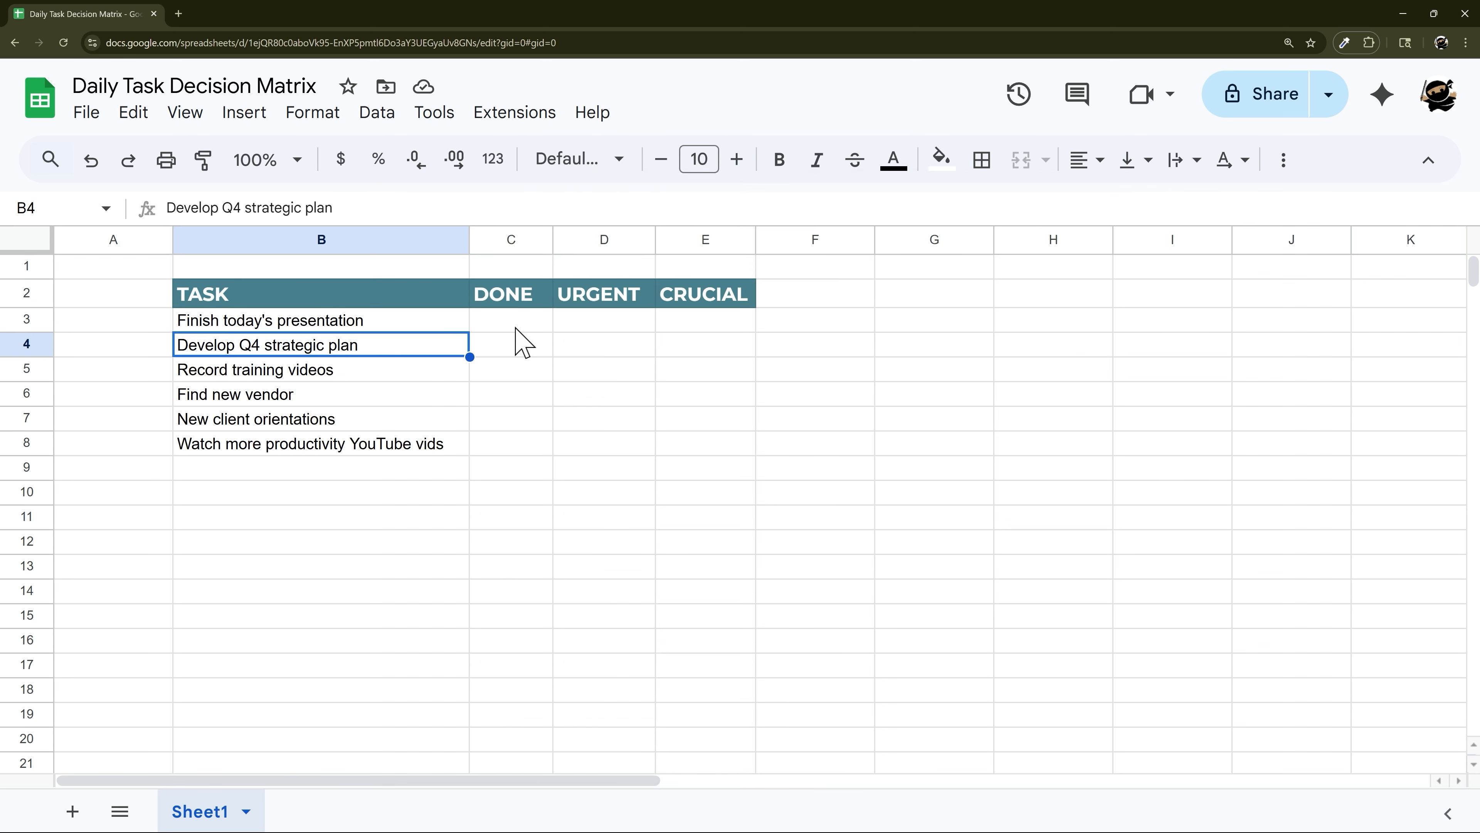
{"action": "left_click_drag", "start_coordinate": [33, 317], "coordinate": [35, 677]}
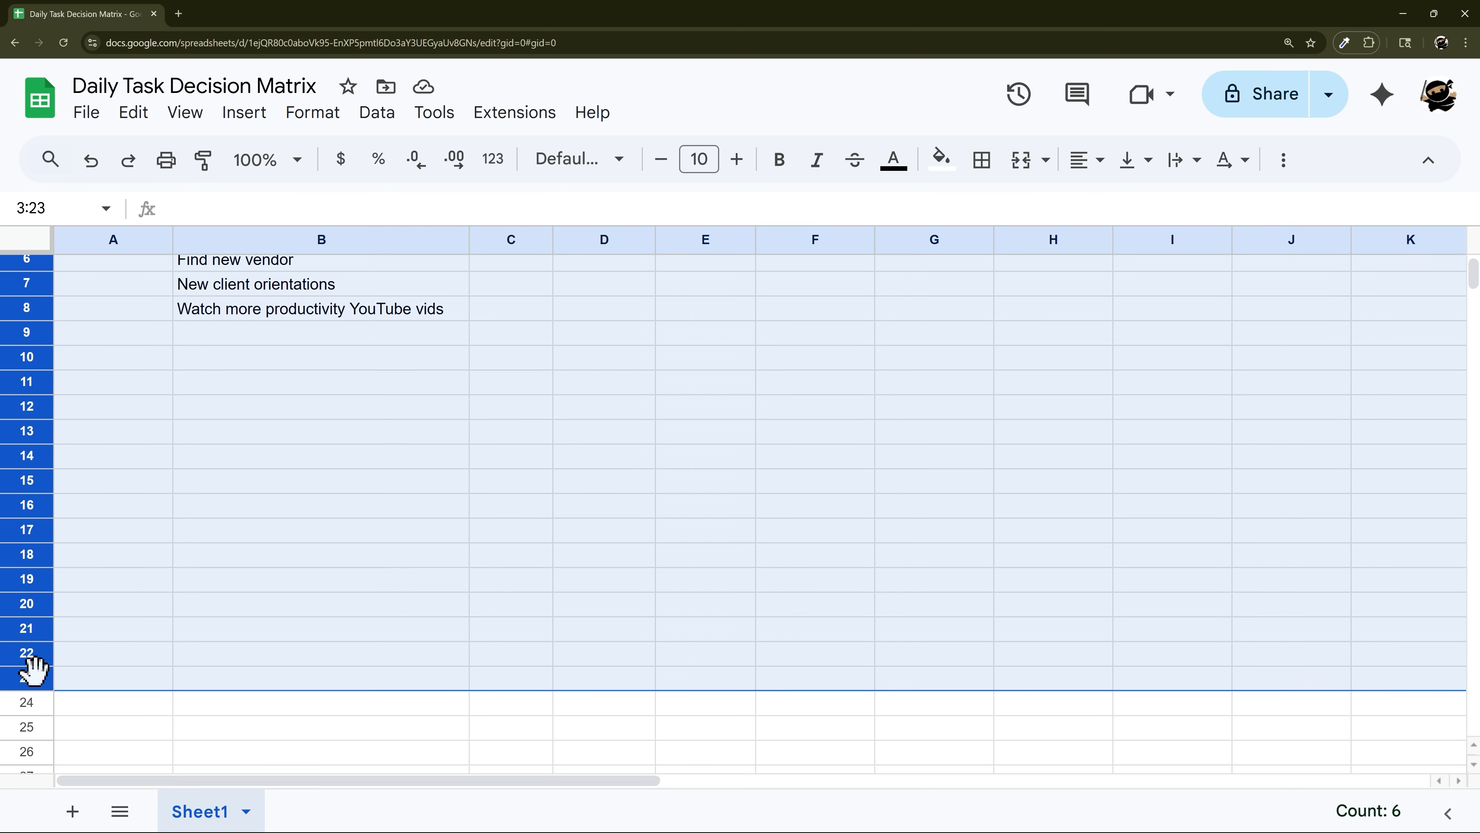
{"action": "right_click", "coordinate": [36, 676]}
{"action": "left_click", "coordinate": [501, 659]}
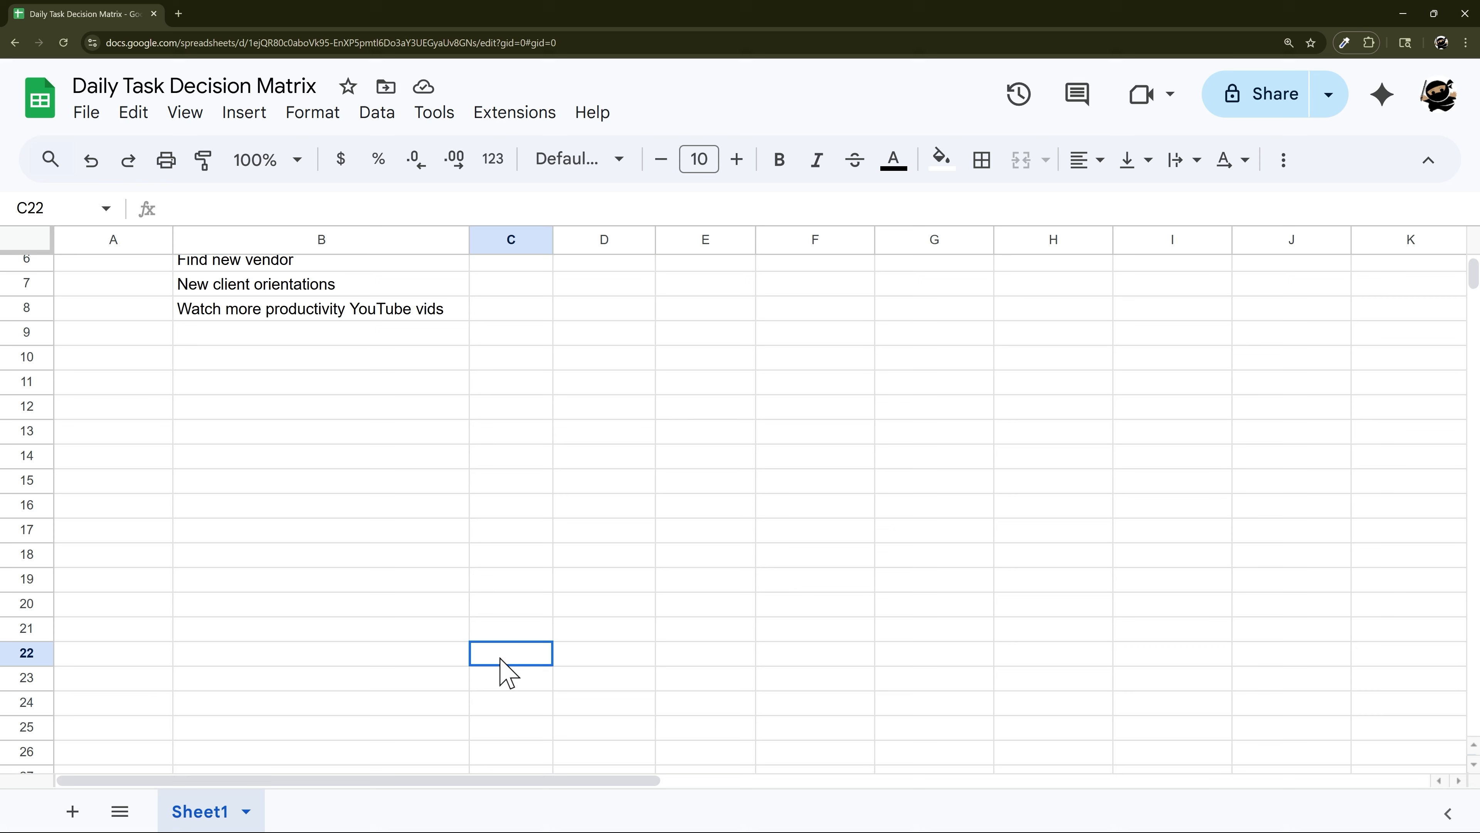
Add a medium-thickness black outer border around the range B2:E22.
{"action": "scroll", "coordinate": [261, 601], "scroll_direction": "up", "scroll_amount": 2}
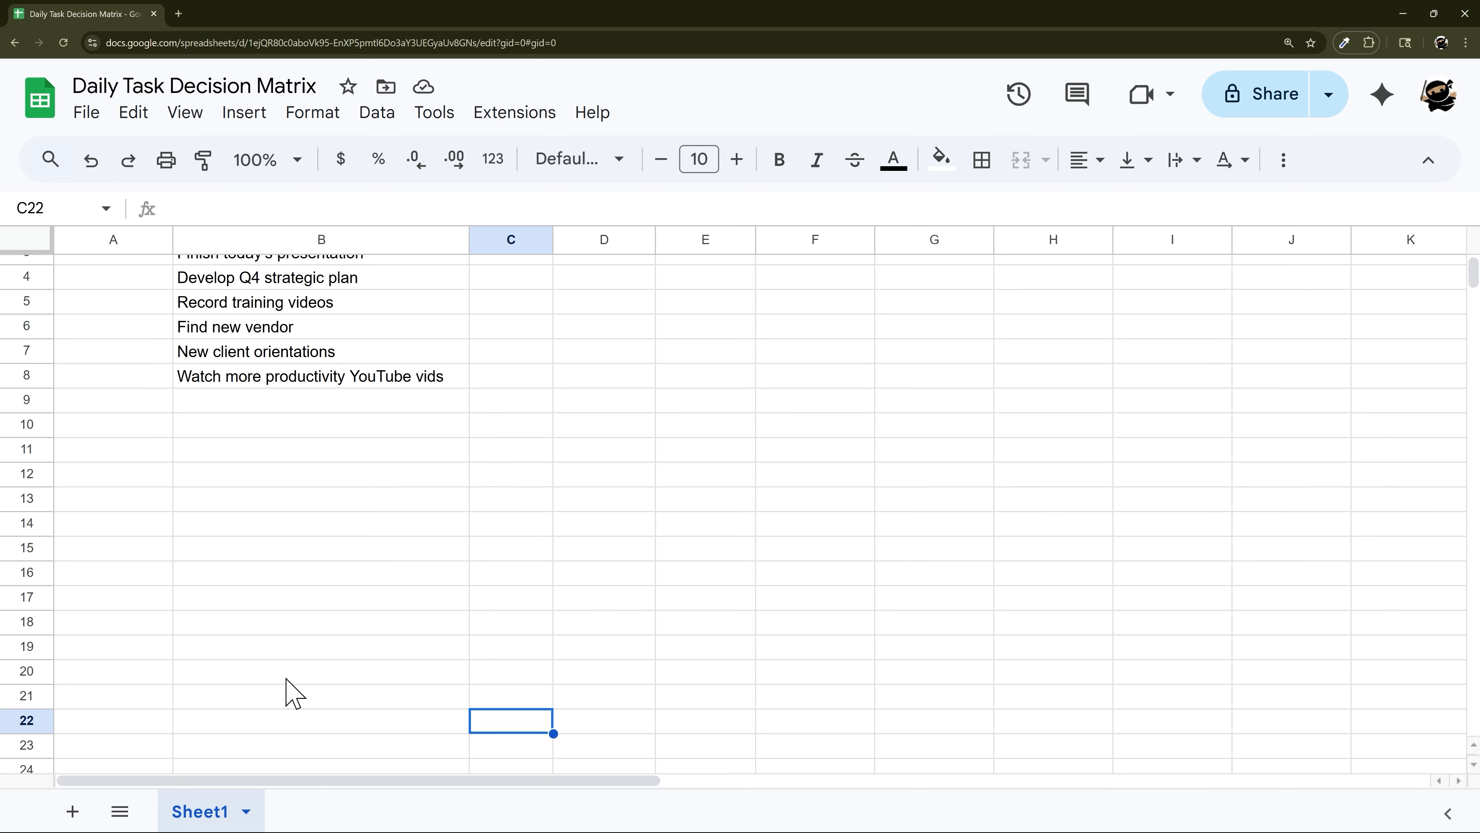
{"action": "left_click_drag", "start_coordinate": [217, 729], "coordinate": [682, 315]}
{"action": "scroll", "coordinate": [349, 612], "scroll_direction": "up", "scroll_amount": 2}
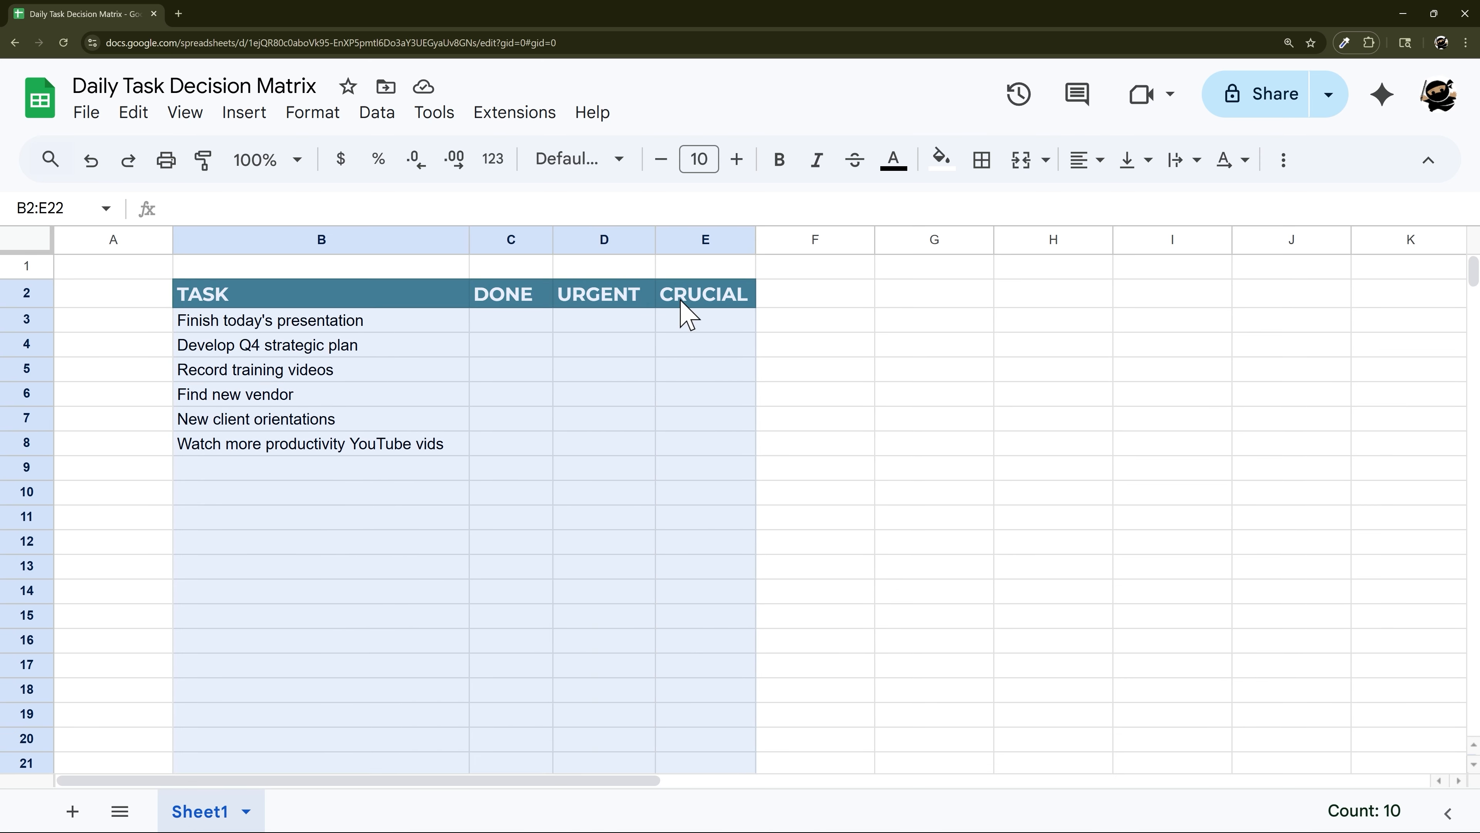
{"action": "left_click", "coordinate": [981, 159]}
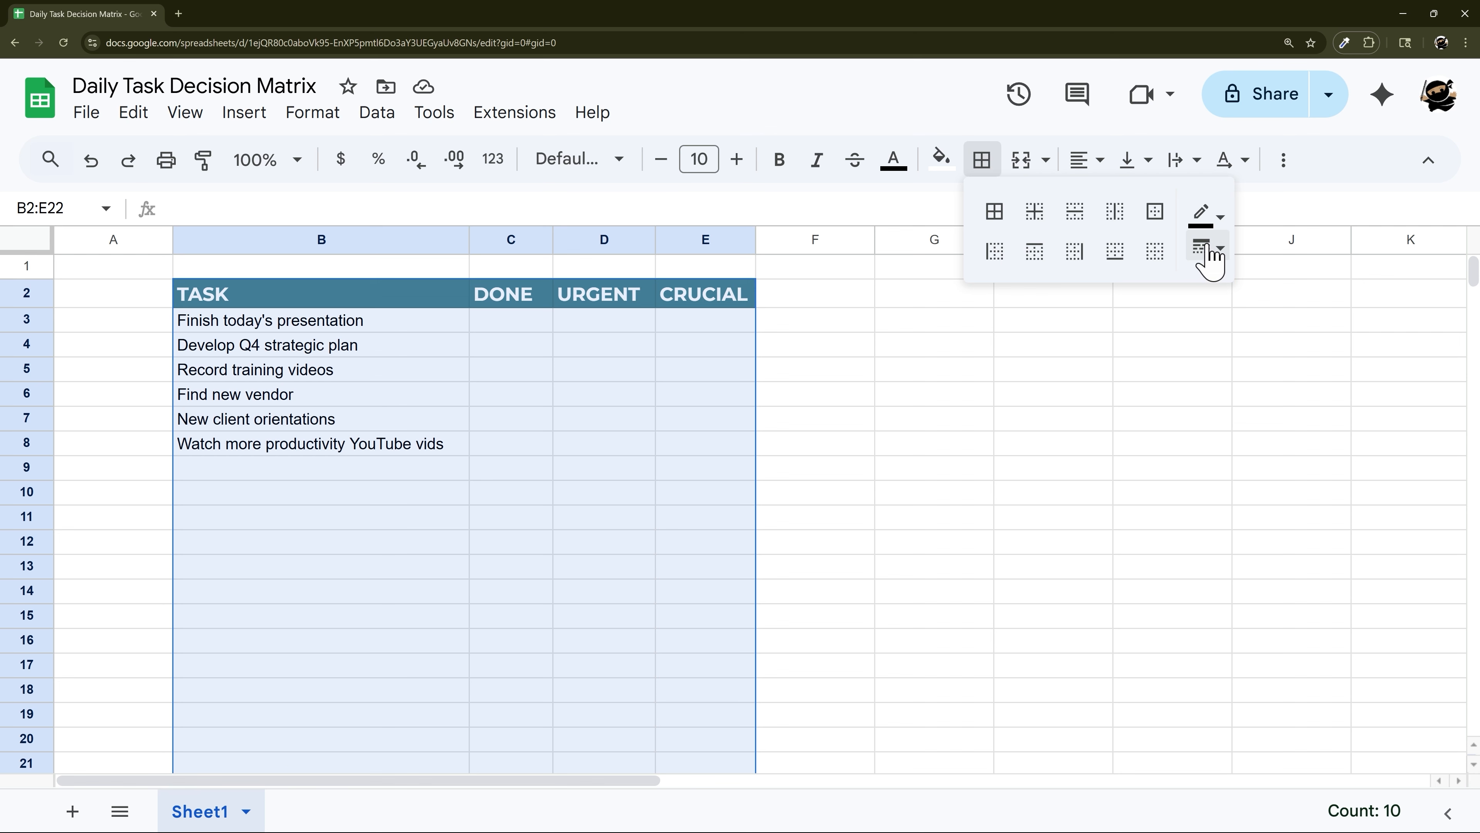
{"action": "left_click", "coordinate": [1218, 263]}
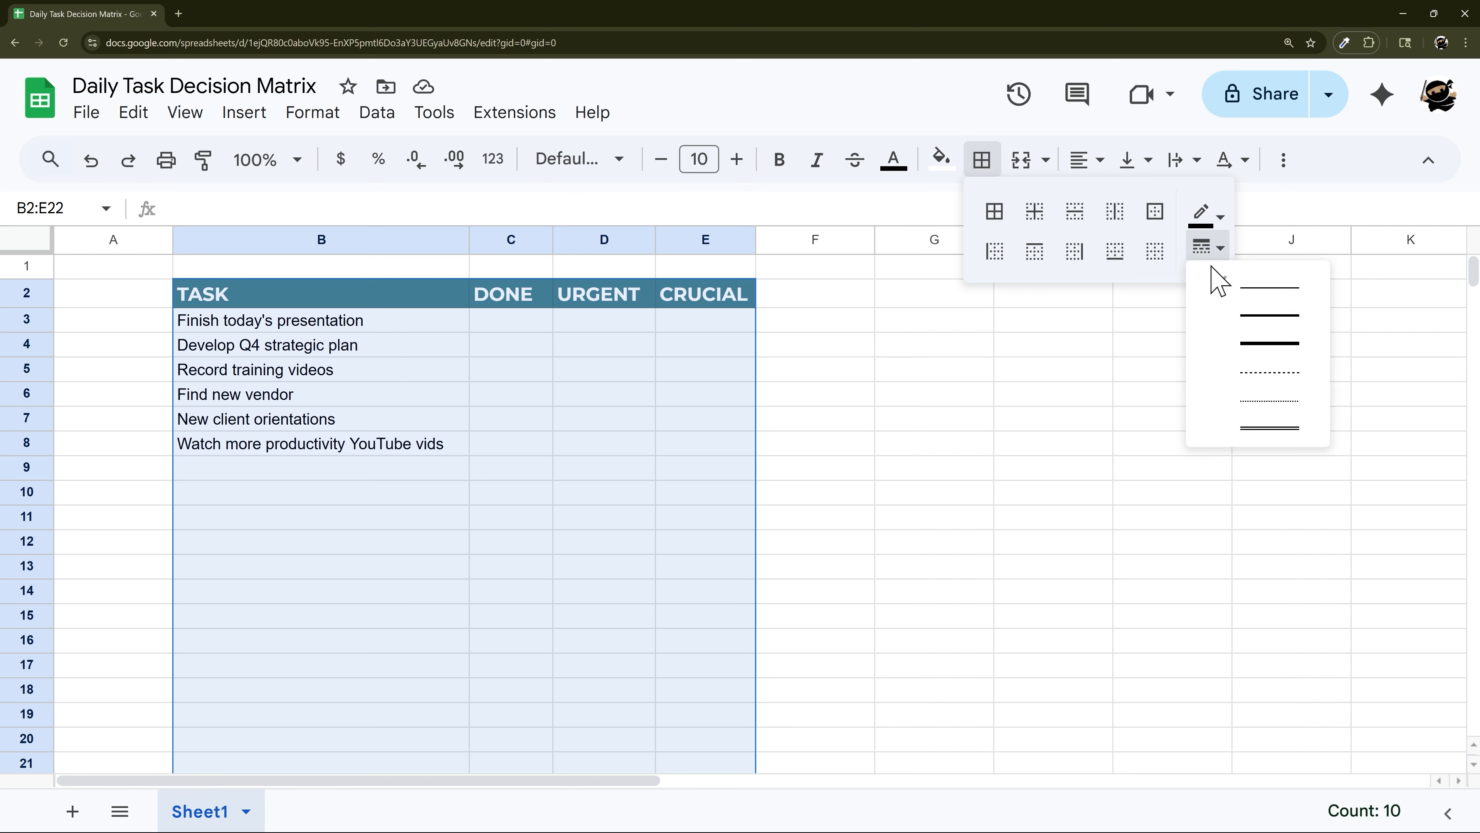
{"action": "left_click", "coordinate": [1265, 318]}
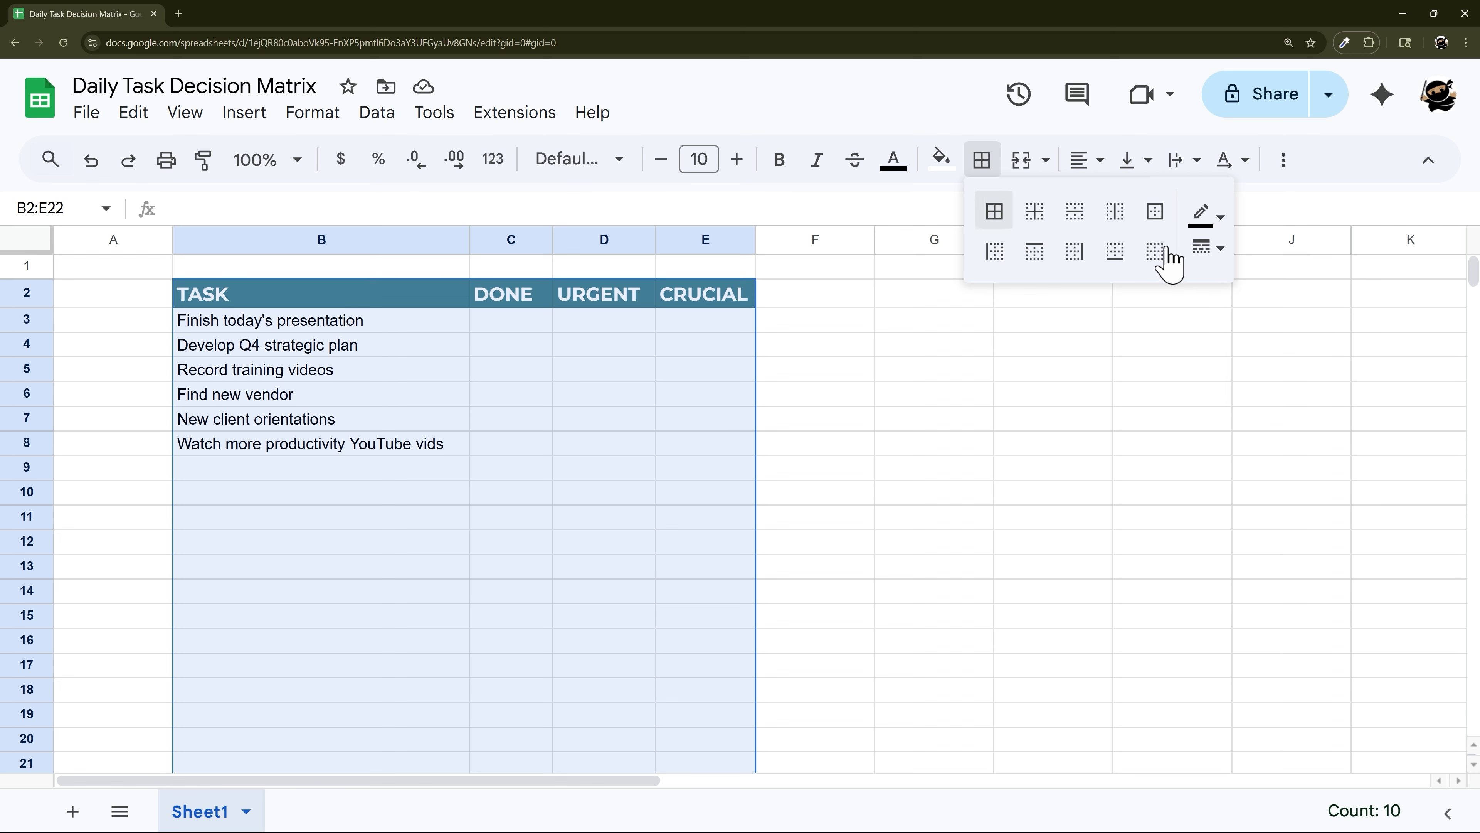
{"action": "left_click", "coordinate": [1155, 211]}
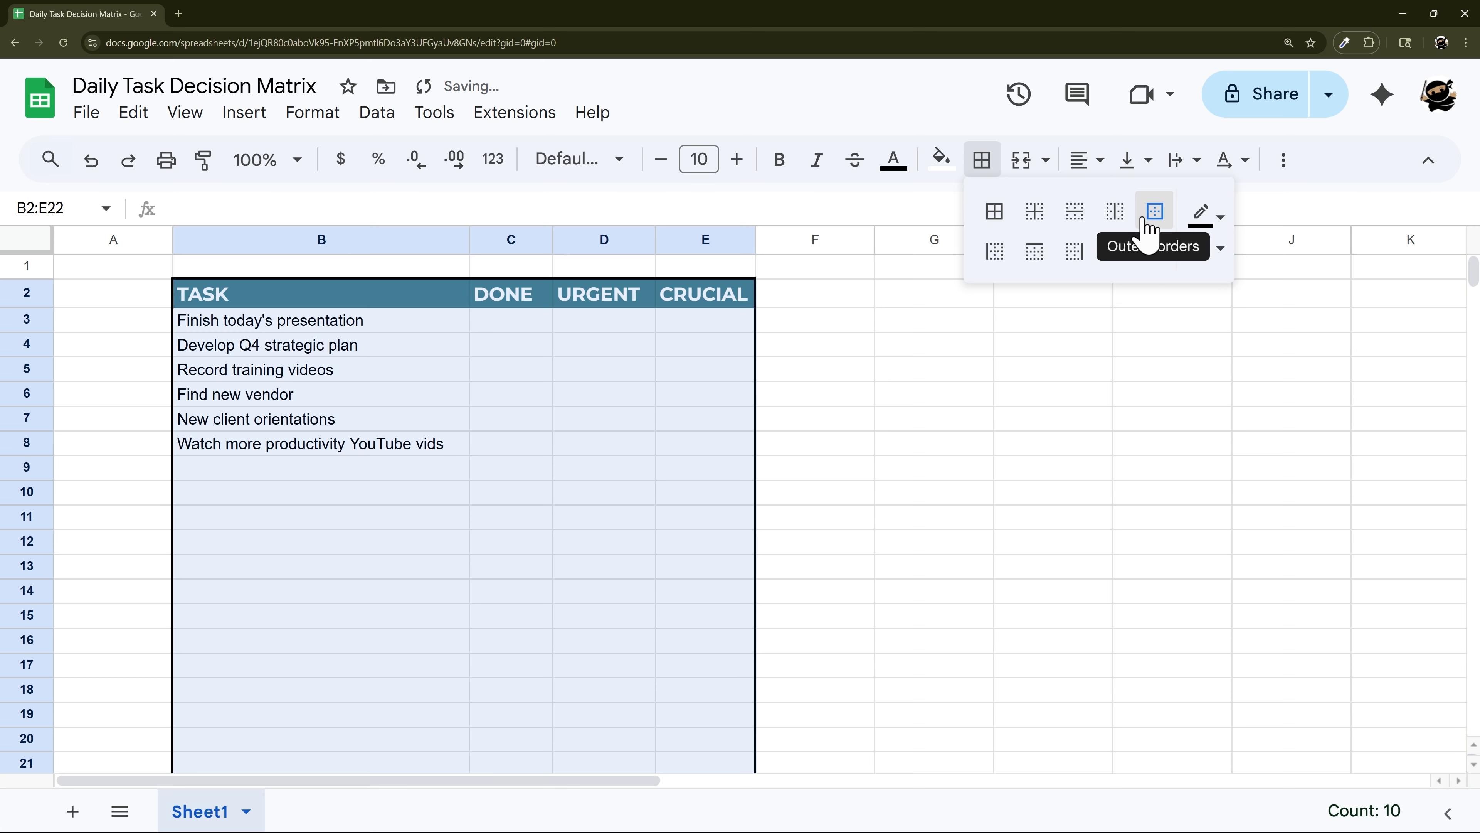
{"action": "left_click", "coordinate": [898, 413]}
Insert checkboxes in C3:E22 and disable the table suggestions.
{"action": "left_click_drag", "start_coordinate": [517, 322], "coordinate": [688, 598]}
{"action": "scroll", "coordinate": [703, 361], "scroll_direction": "down", "scroll_amount": 3}
{"action": "scroll", "coordinate": [688, 491], "scroll_direction": "up", "scroll_amount": 3}
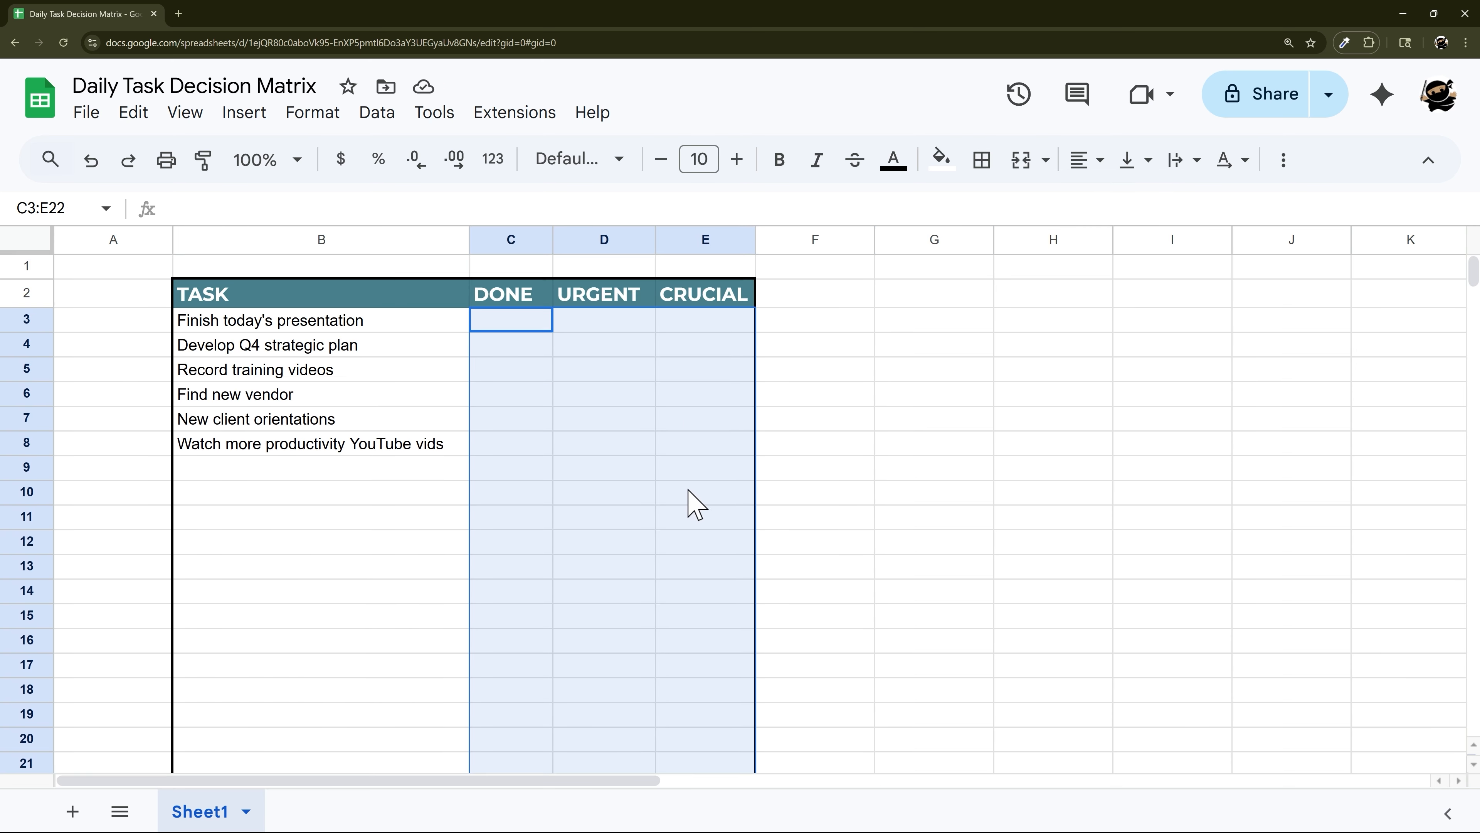
{"action": "left_click", "coordinate": [241, 117]}
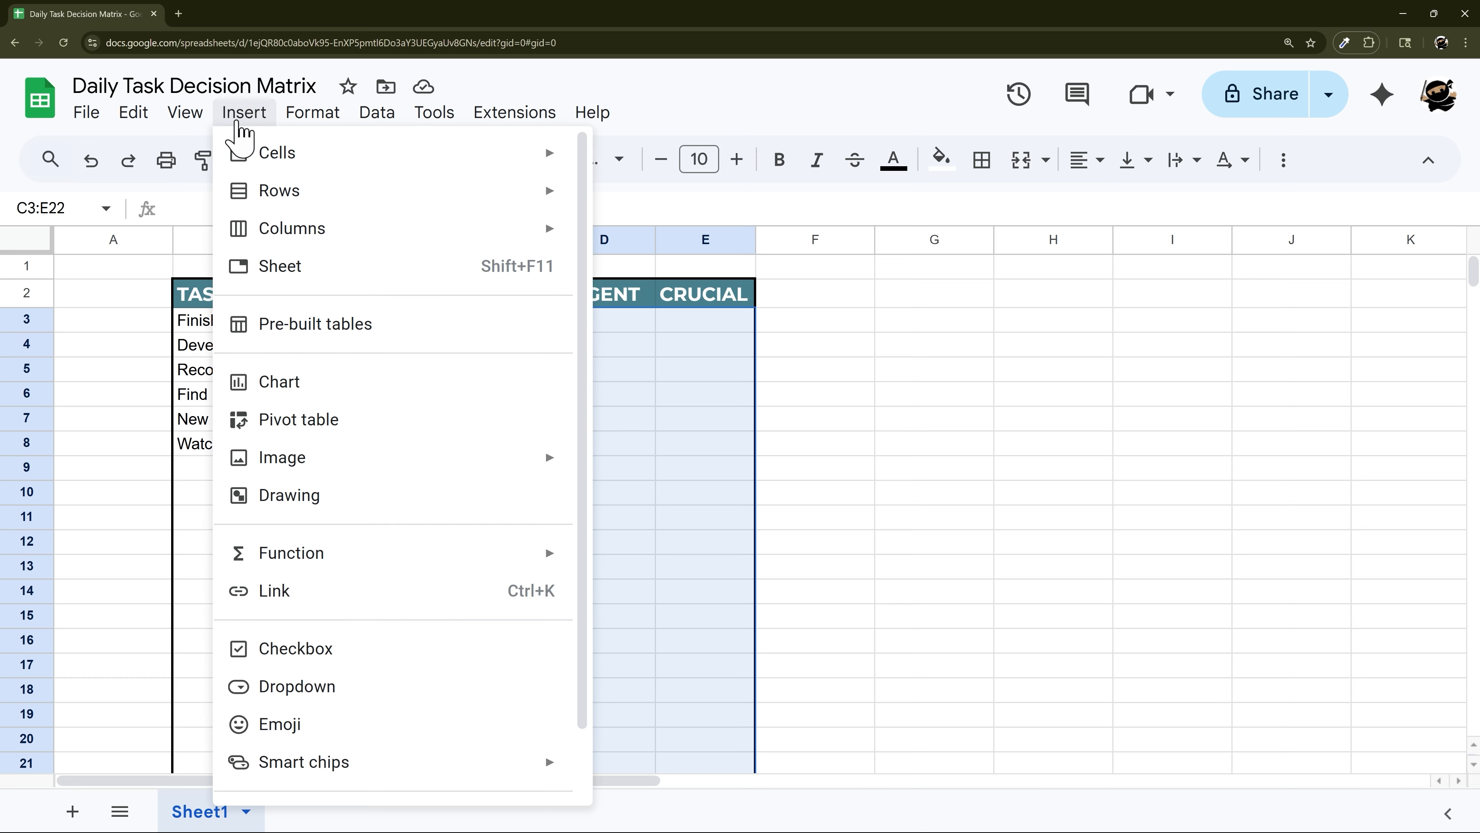
{"action": "left_click", "coordinate": [312, 650]}
{"action": "left_click", "coordinate": [946, 758]}
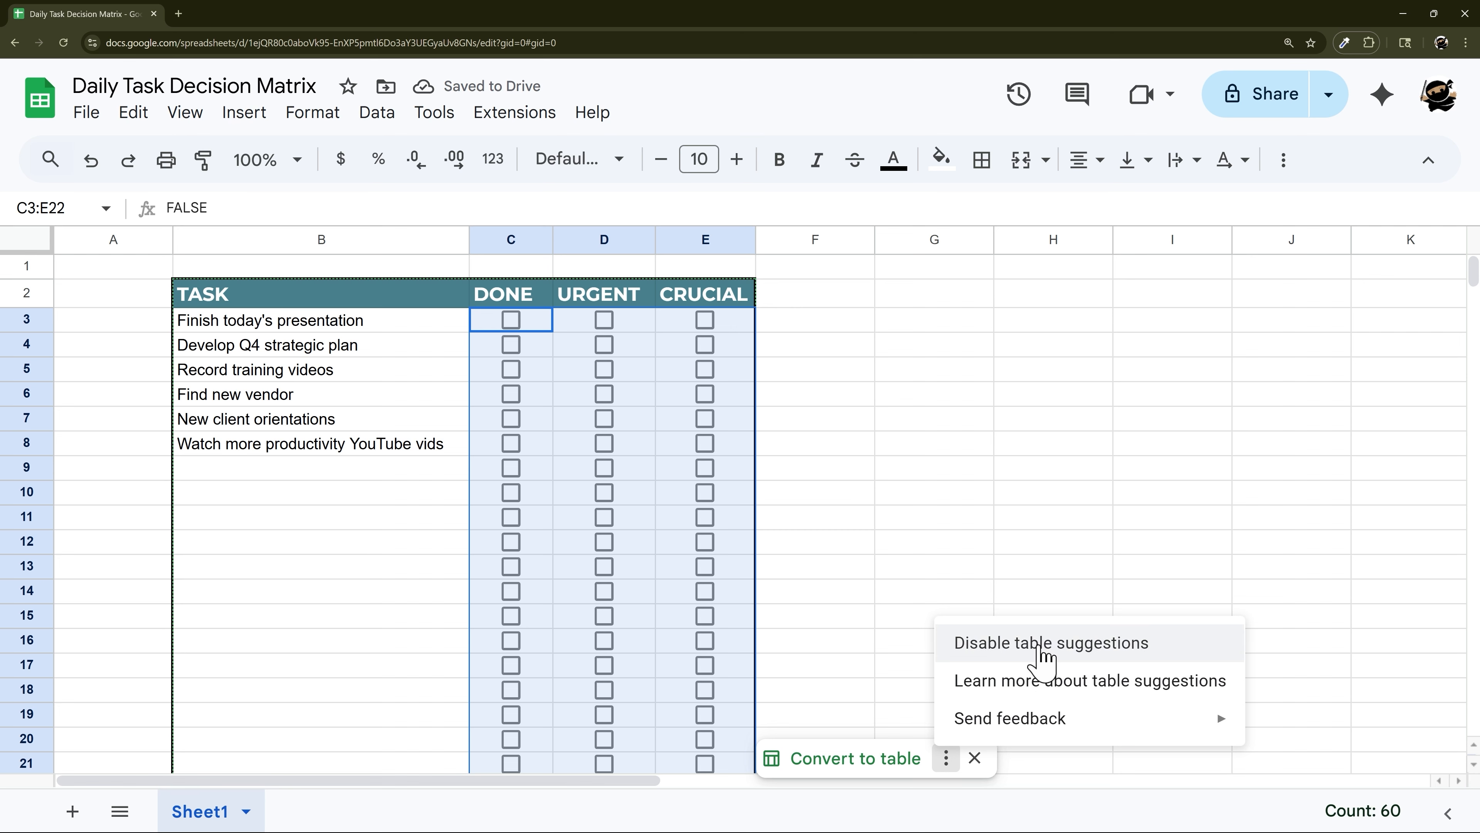
{"action": "left_click", "coordinate": [1042, 647]}
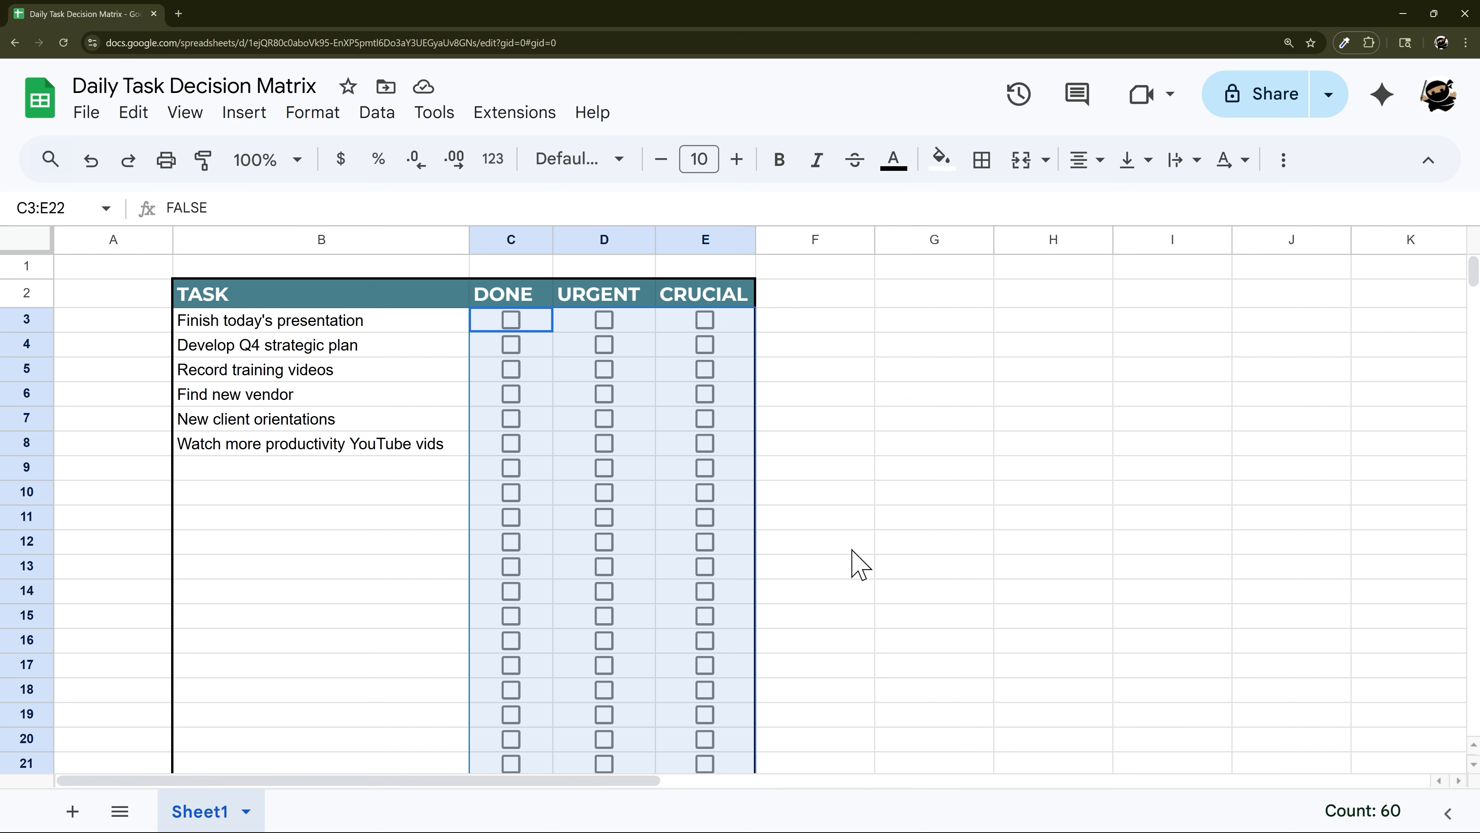
Reduce the checkboxes in C3:E22 to font size 8 and align them vertically to the middle.
{"action": "left_click", "coordinate": [663, 166]}
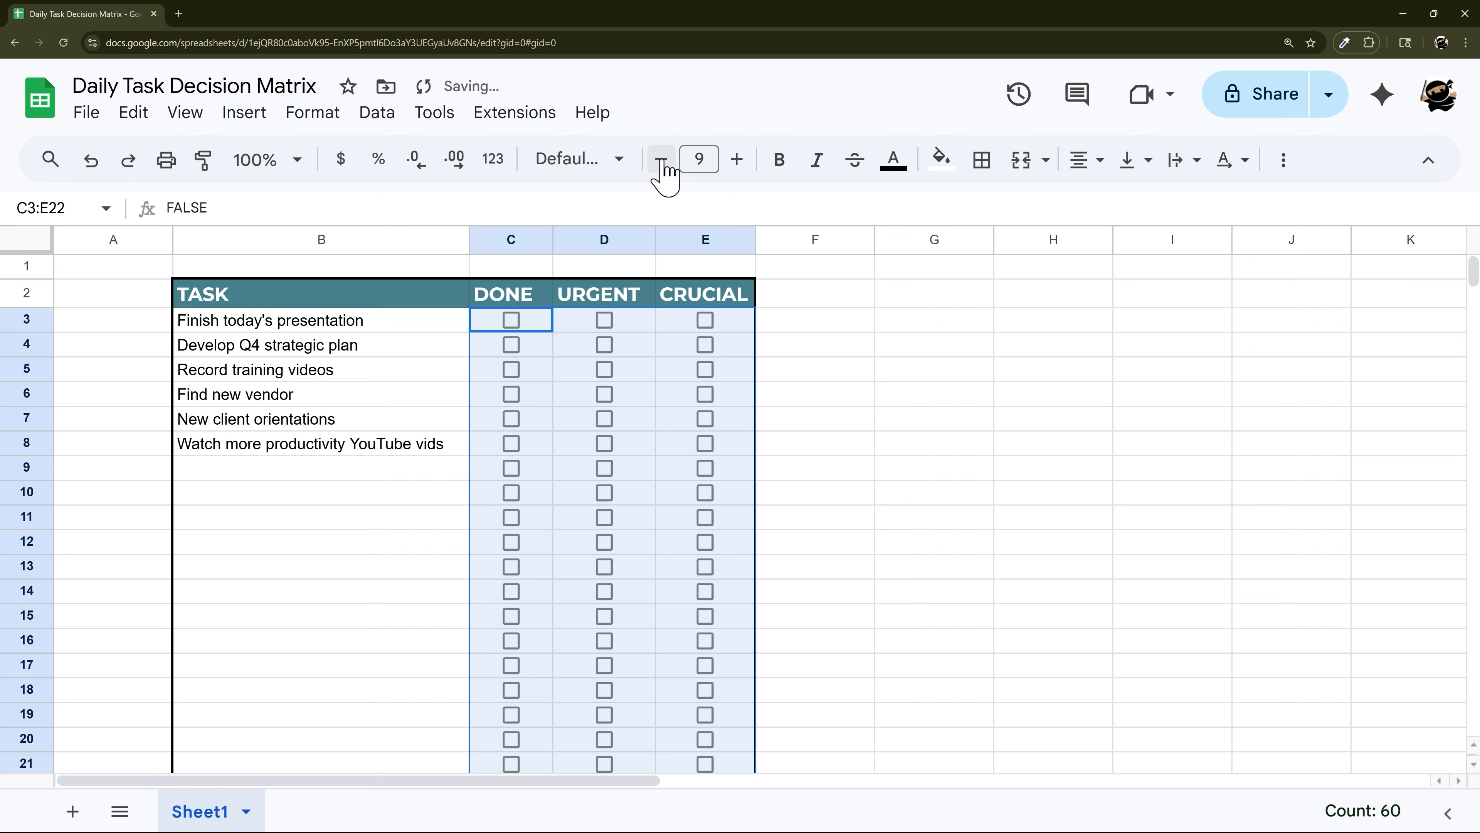
{"action": "left_click", "coordinate": [663, 166]}
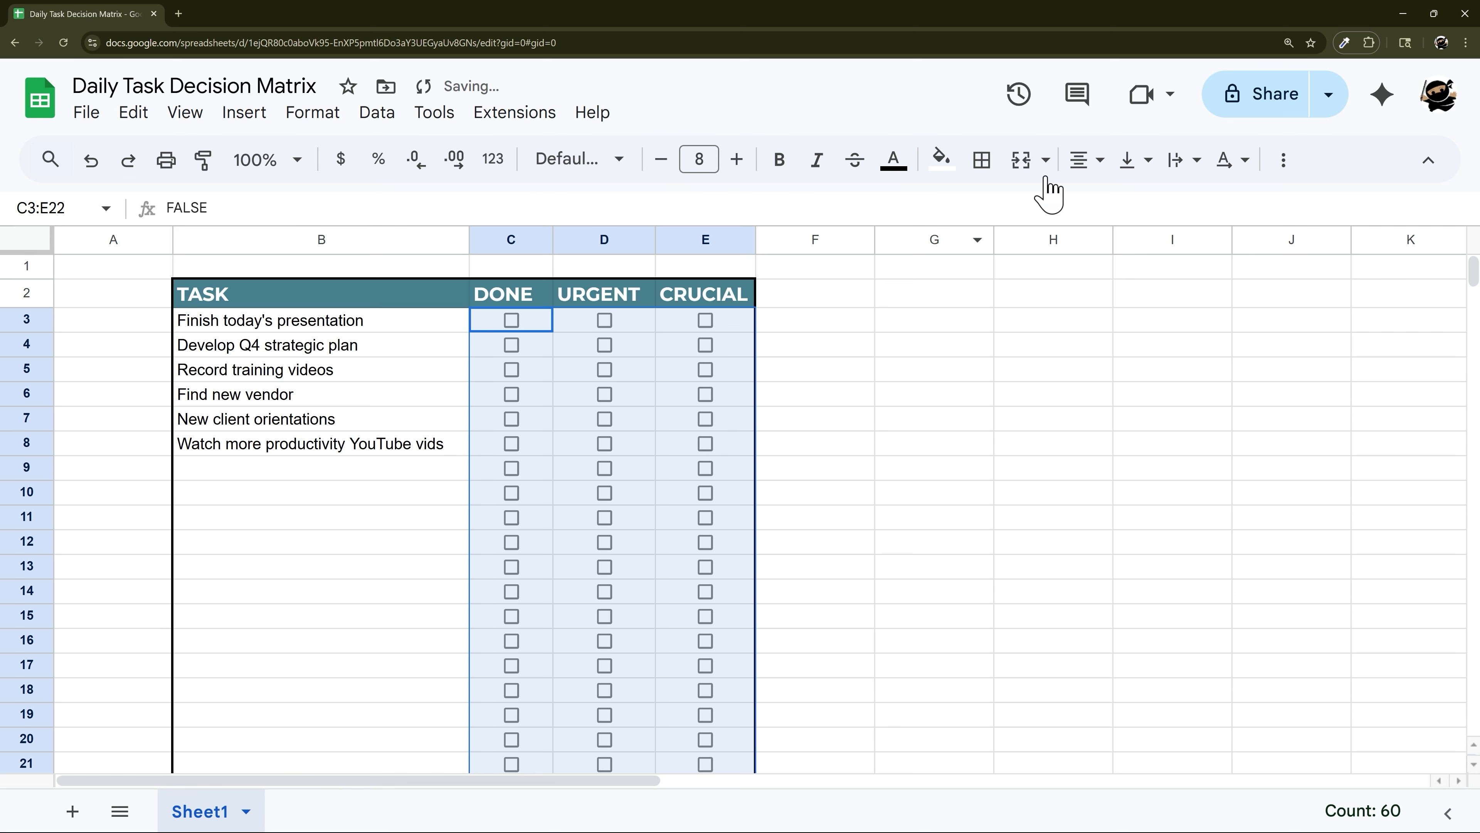
{"action": "left_click", "coordinate": [1127, 162]}
{"action": "left_click", "coordinate": [1174, 209]}
{"action": "left_click", "coordinate": [870, 352]}
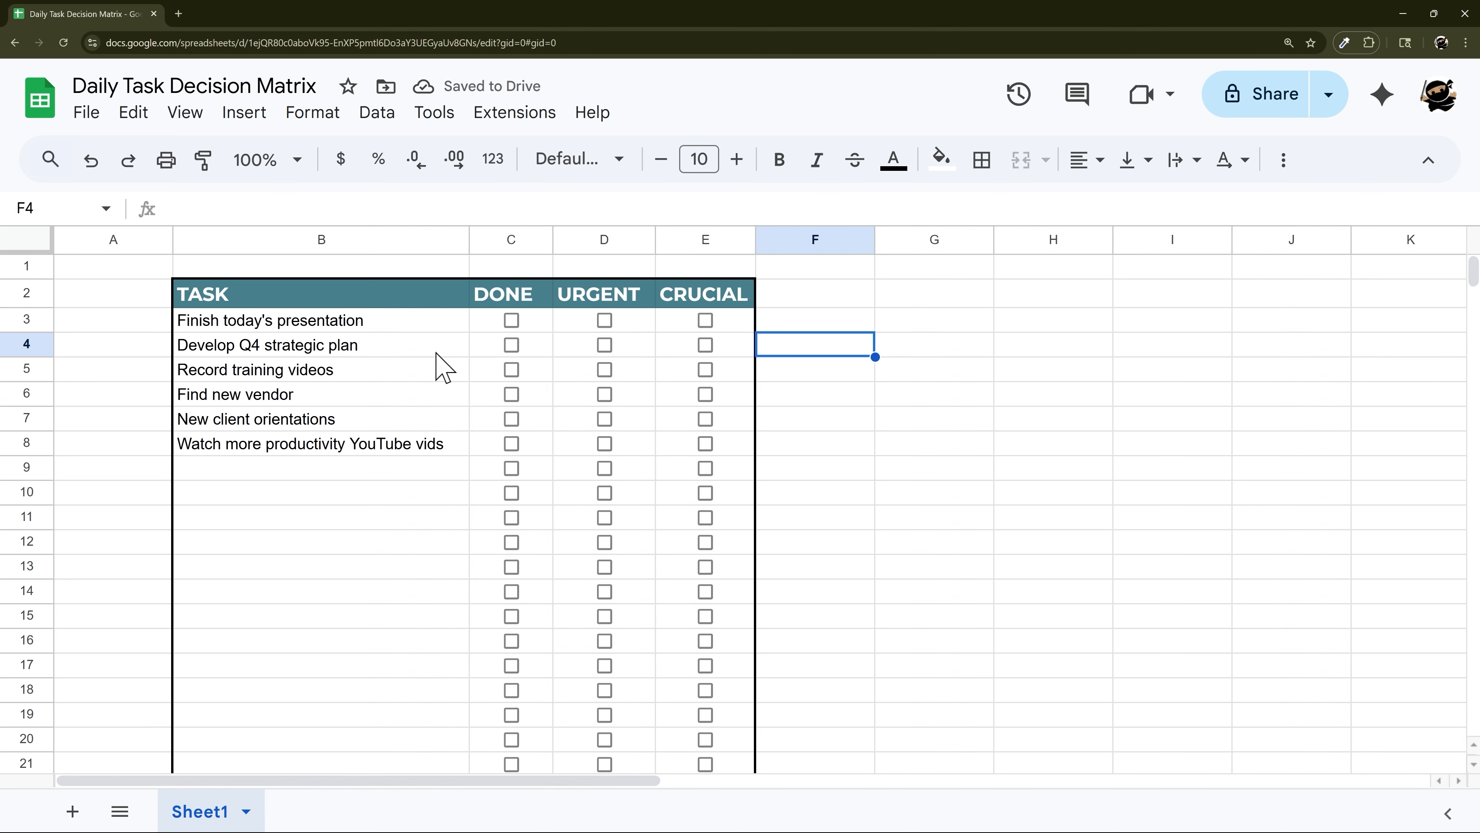
Set the width of column A to 20 pixels.
{"action": "right_click", "coordinate": [114, 242]}
{"action": "left_click", "coordinate": [220, 543]}
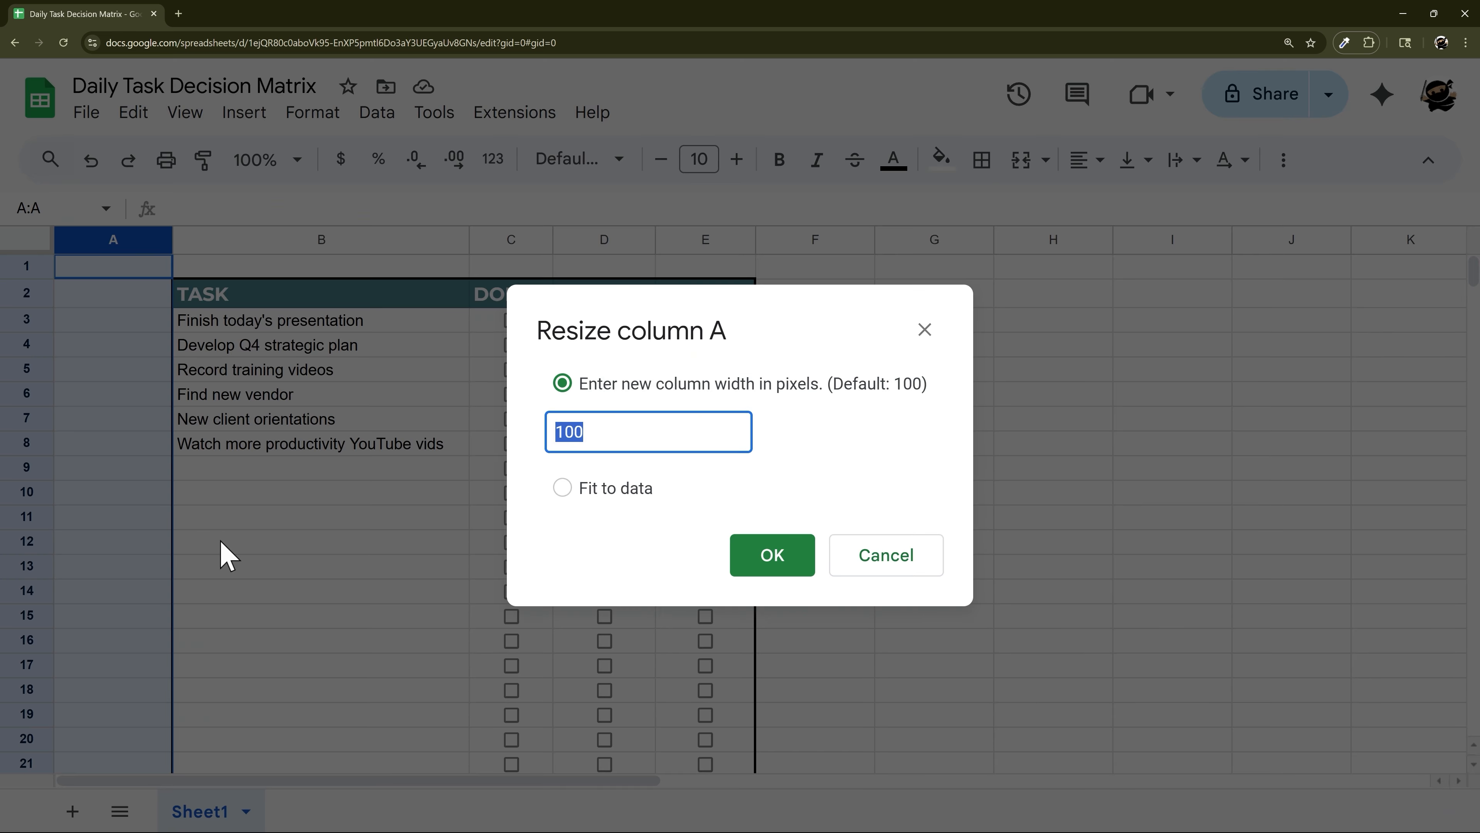
{"action": "type", "text": "20"}
{"action": "key", "text": "Return"}
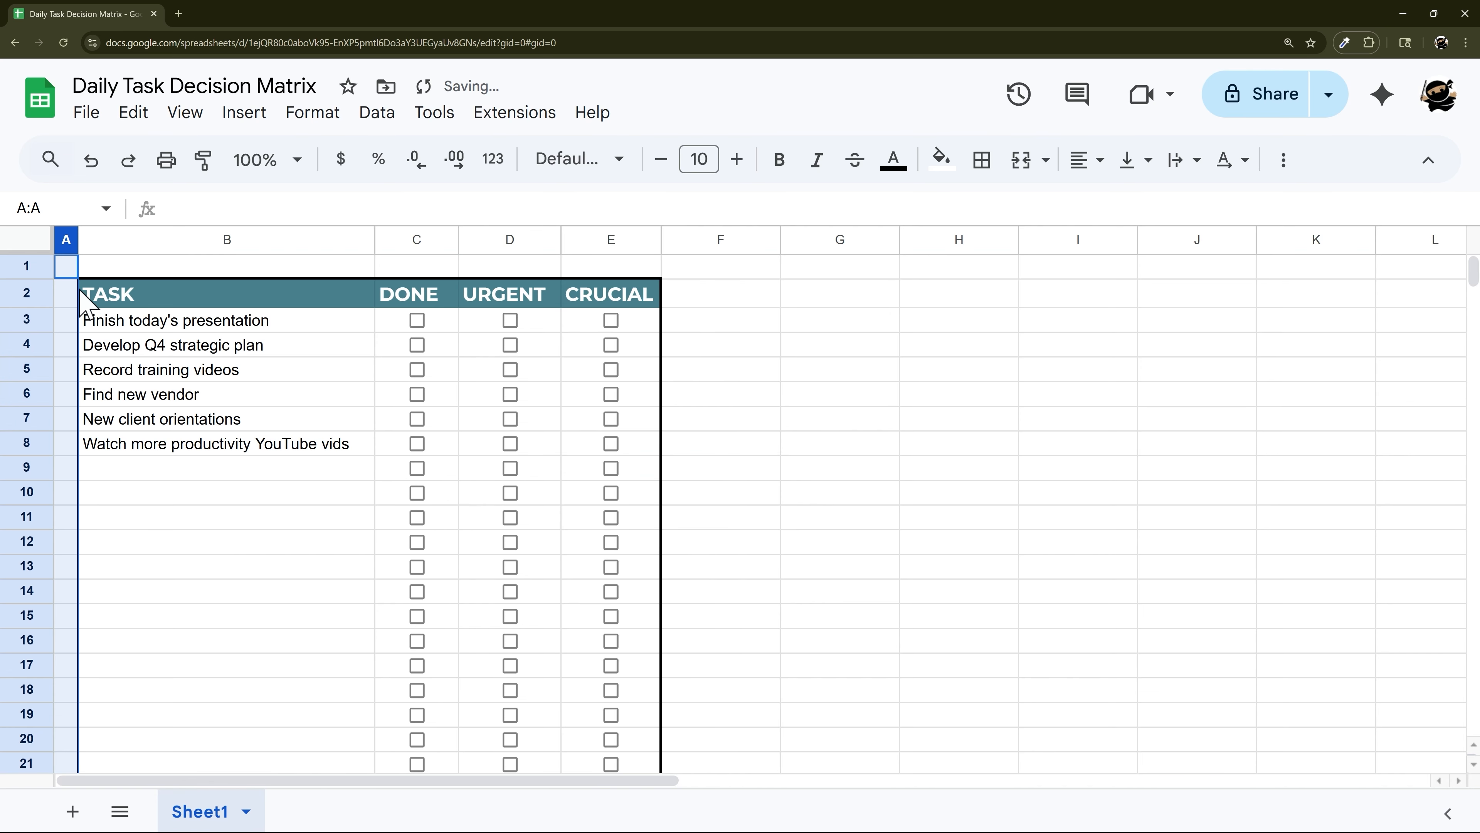
Delete the empty rows 24 to 1000 below the task table.
{"action": "scroll", "coordinate": [280, 373], "scroll_direction": "down", "scroll_amount": 1}
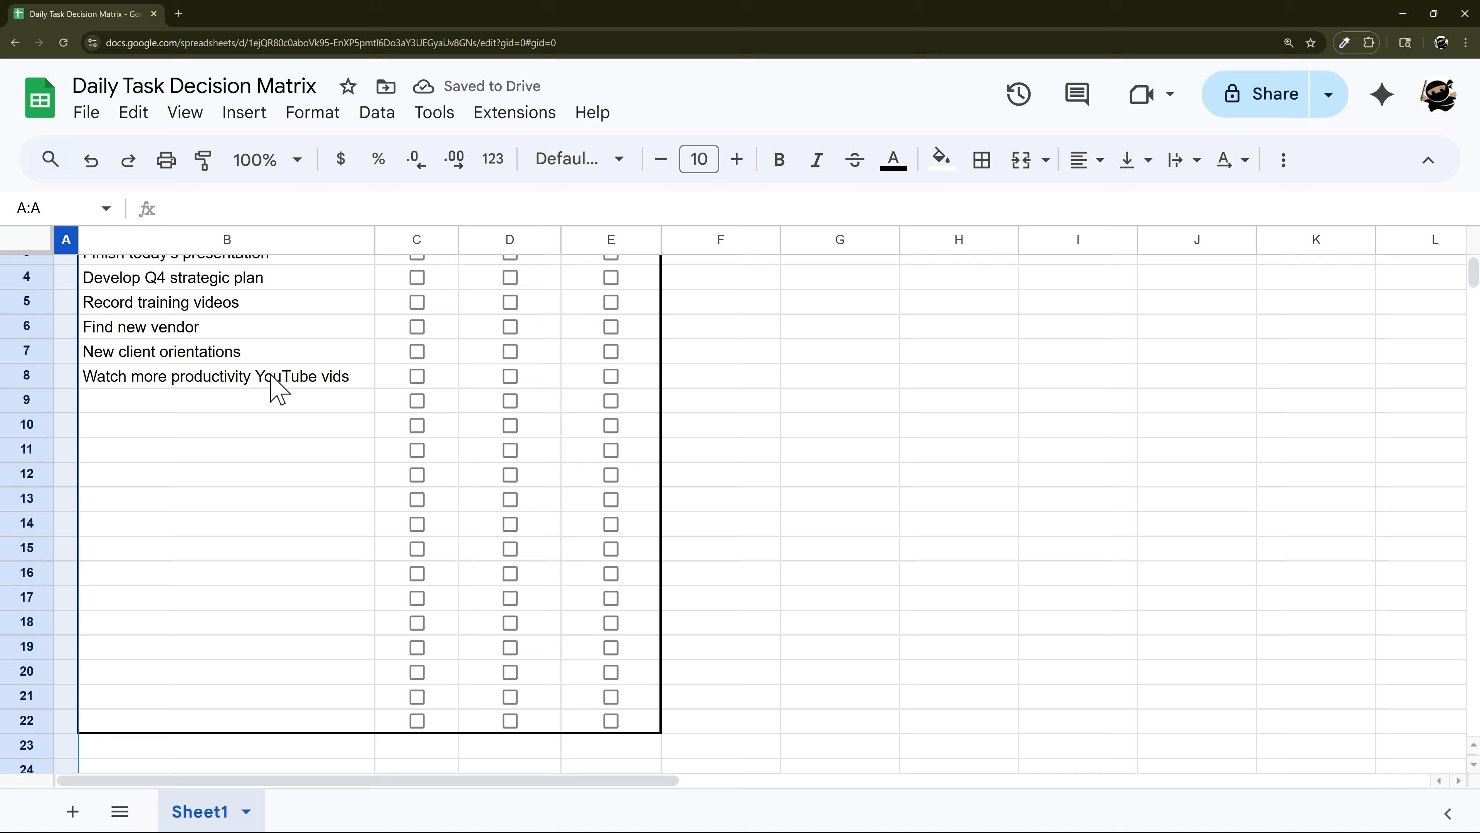
{"action": "scroll", "coordinate": [274, 388], "scroll_direction": "down", "scroll_amount": 4}
{"action": "left_click", "coordinate": [42, 497]}
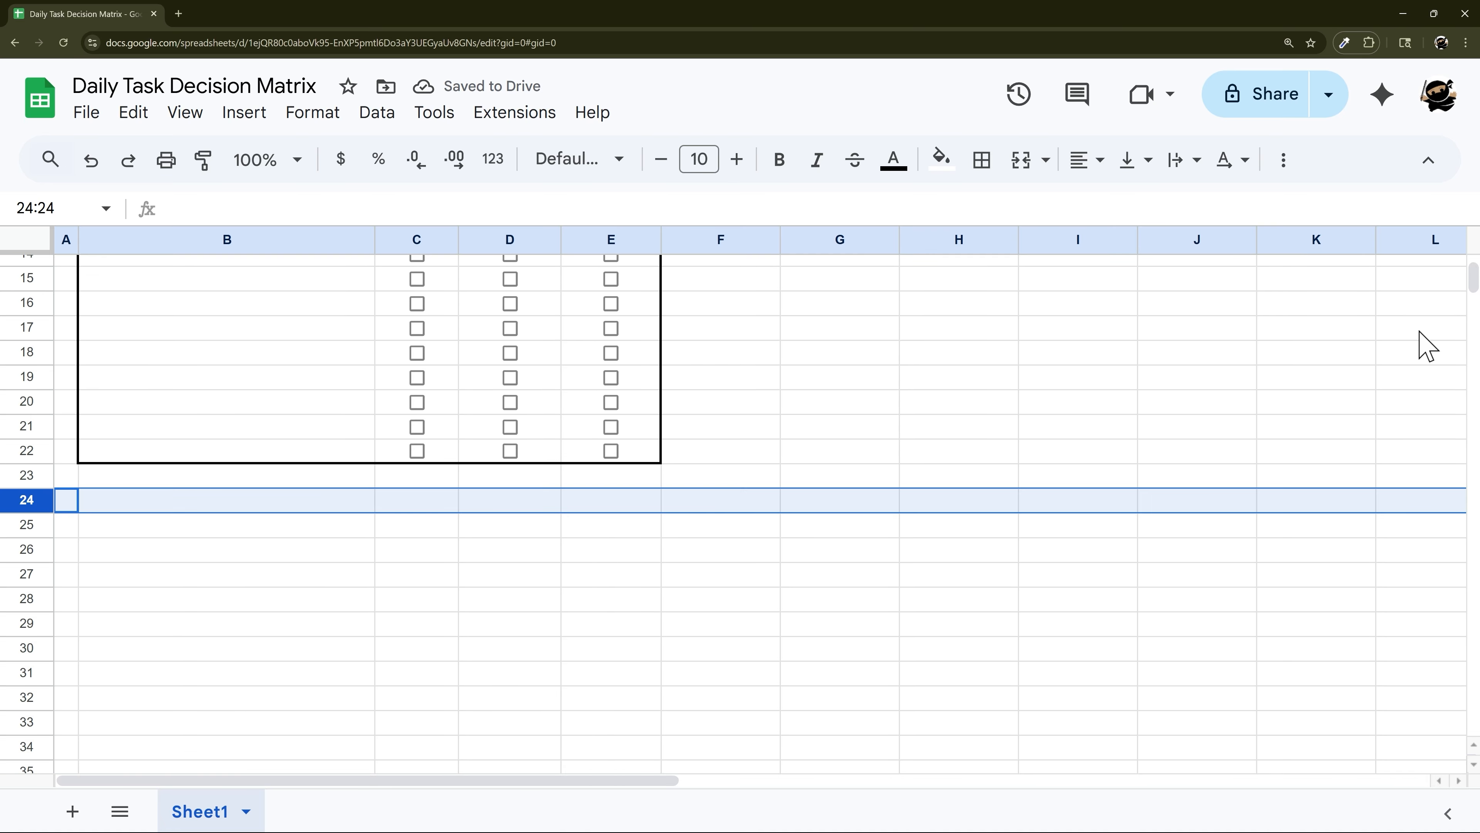
{"action": "scroll", "coordinate": [1474, 285], "scroll_direction": "down", "scroll_amount": 1}
{"action": "left_click_drag", "start_coordinate": [1474, 285], "coordinate": [1473, 734]}
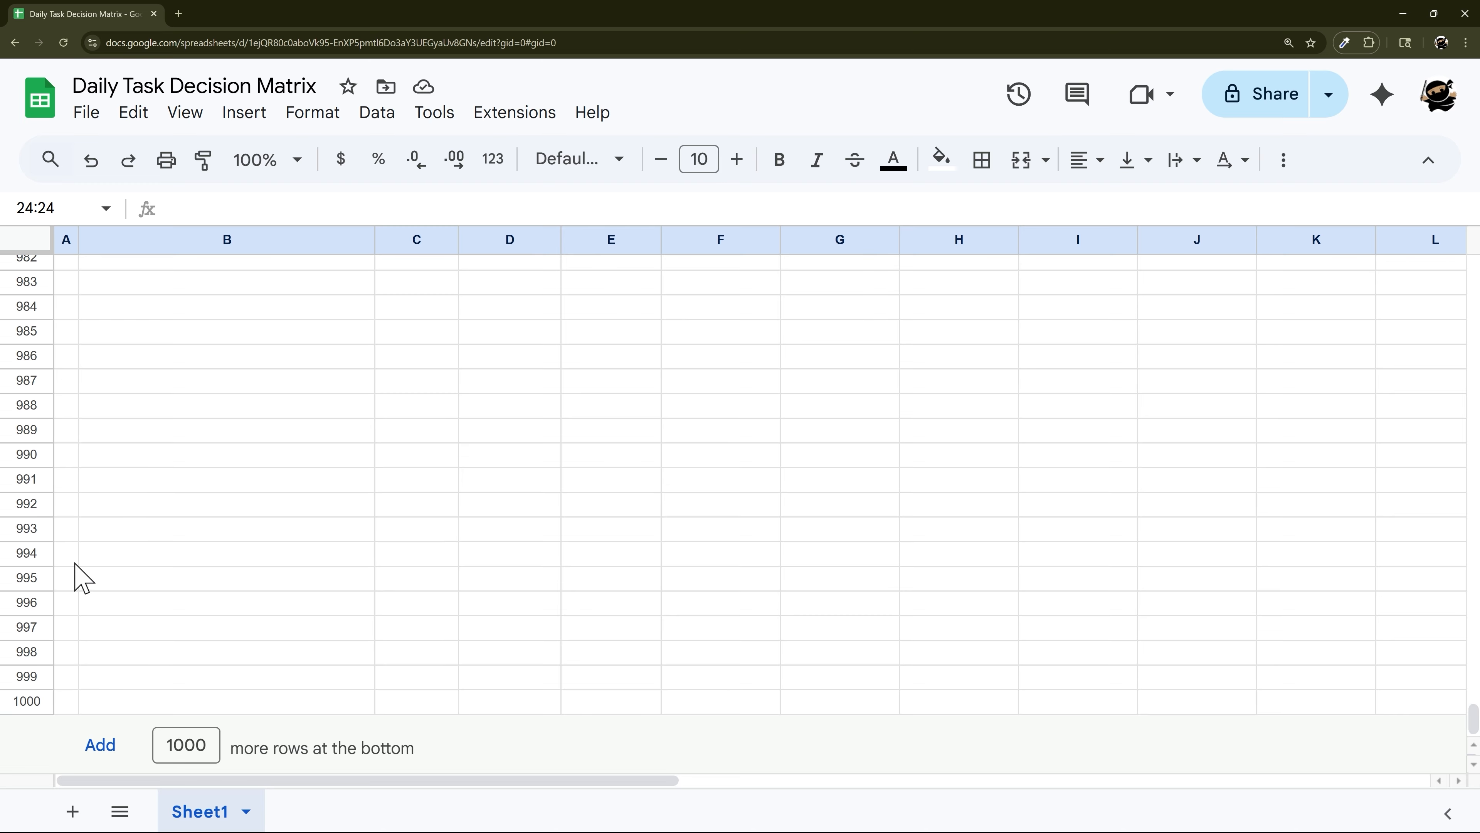
{"action": "left_click", "coordinate": [28, 702], "text": "shift"}
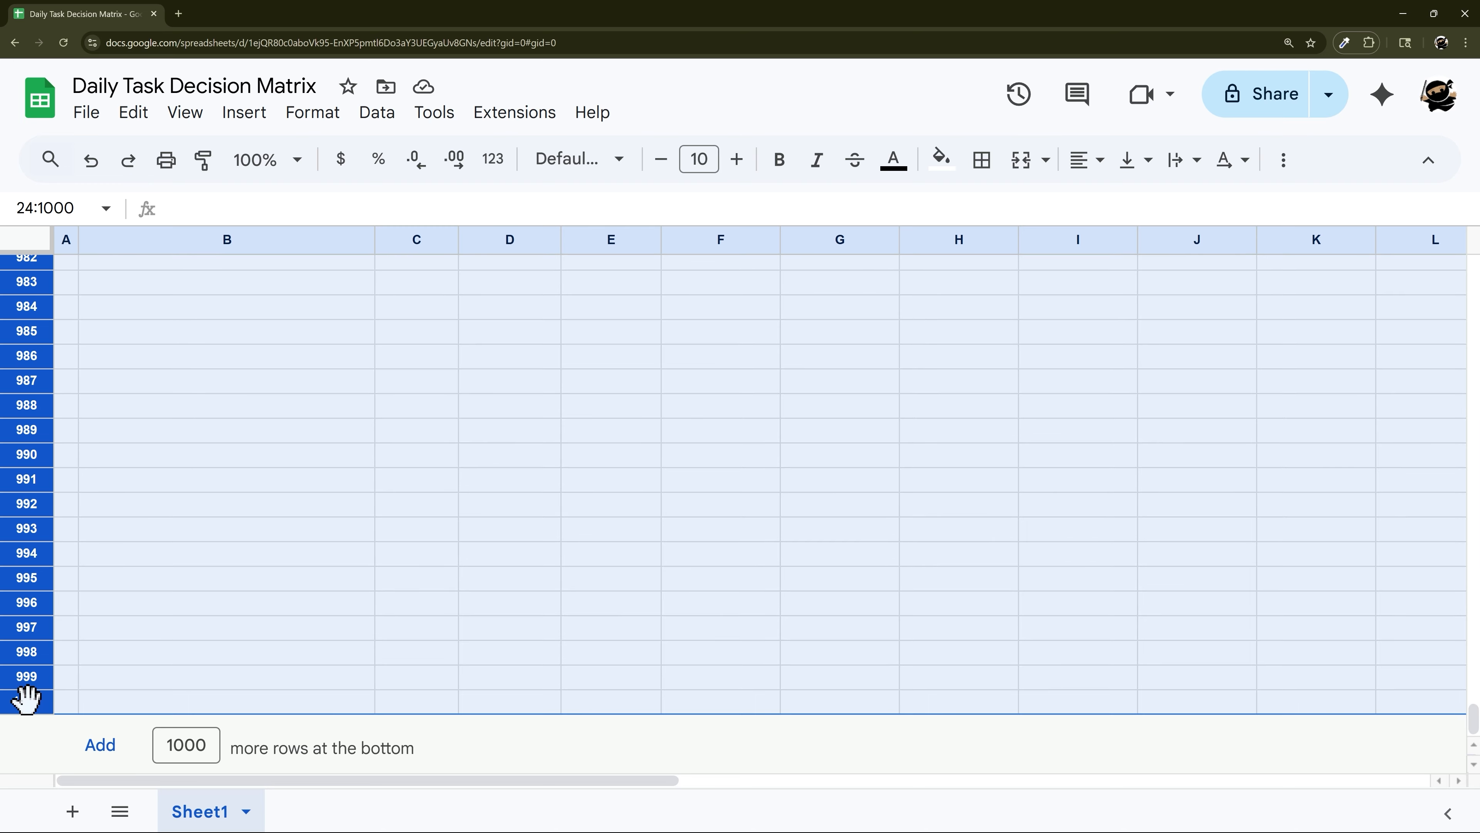
{"action": "right_click", "coordinate": [29, 703]}
{"action": "left_click", "coordinate": [108, 359]}
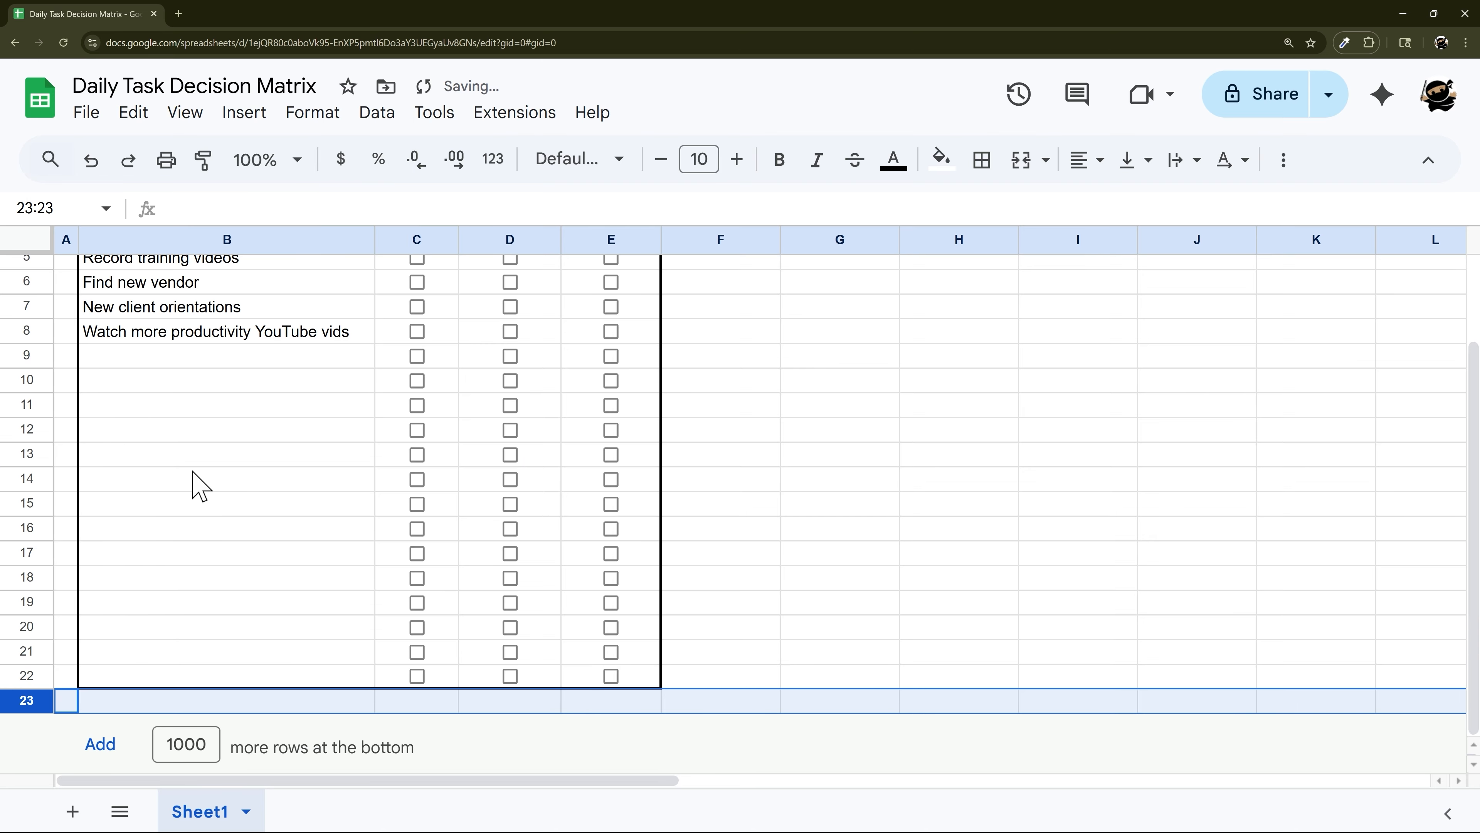
{"action": "left_click", "coordinate": [163, 654]}
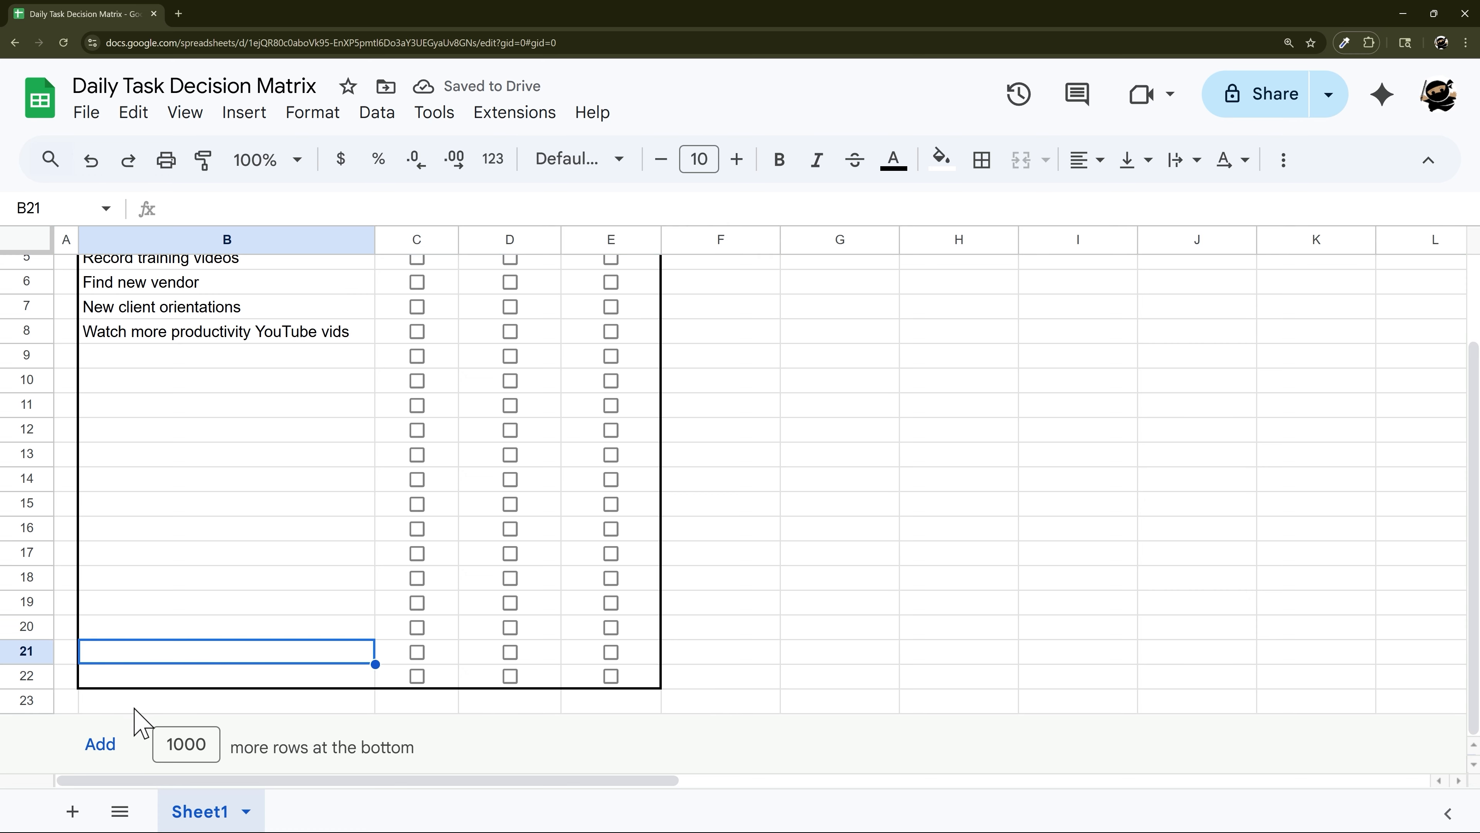
{"action": "scroll", "coordinate": [175, 700], "scroll_direction": "up", "scroll_amount": 2}
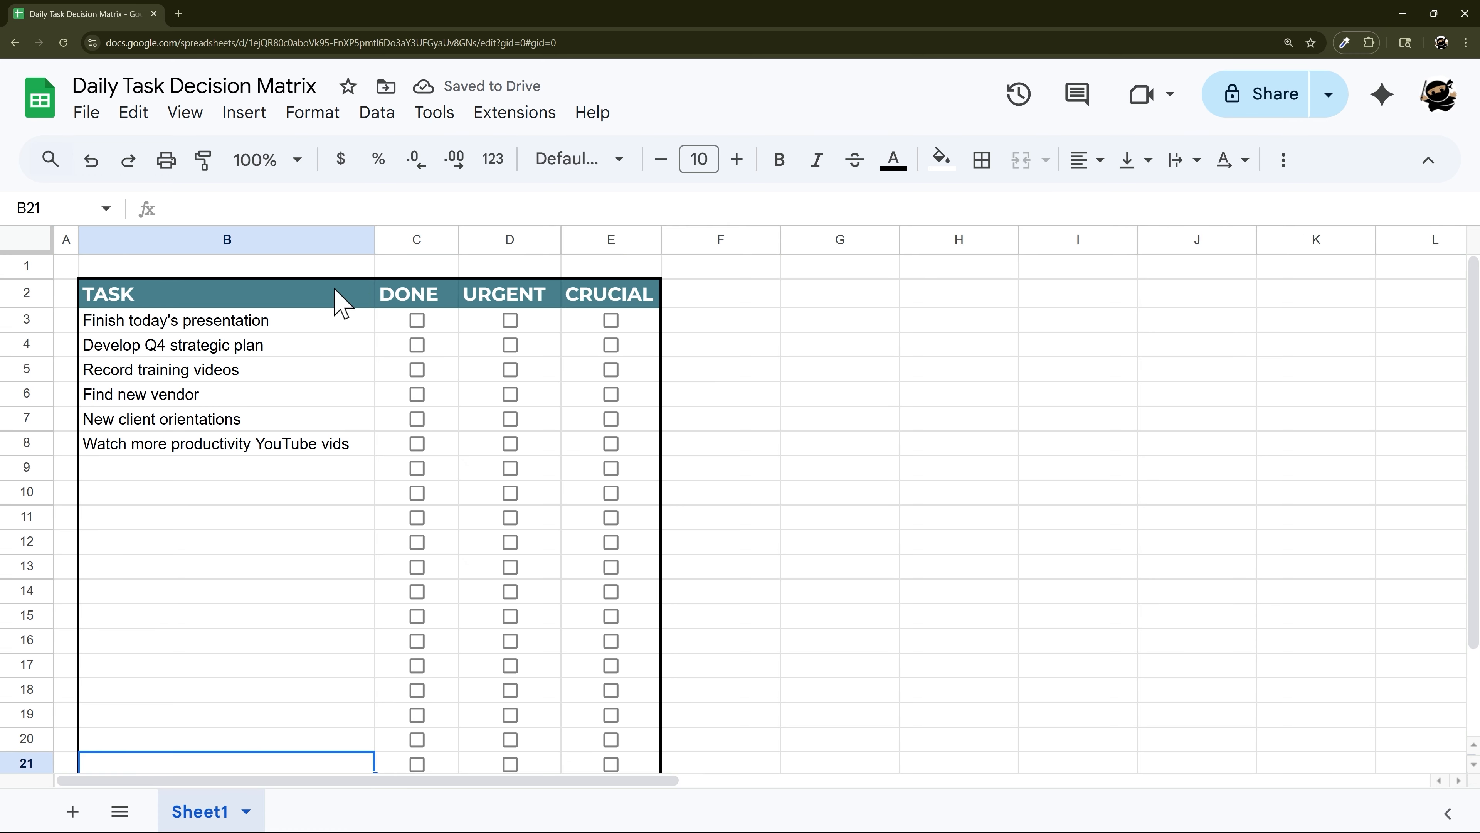
Center the header labels in B2:E2 horizontally.
{"action": "left_click_drag", "start_coordinate": [336, 291], "coordinate": [632, 295]}
{"action": "left_click", "coordinate": [1089, 161]}
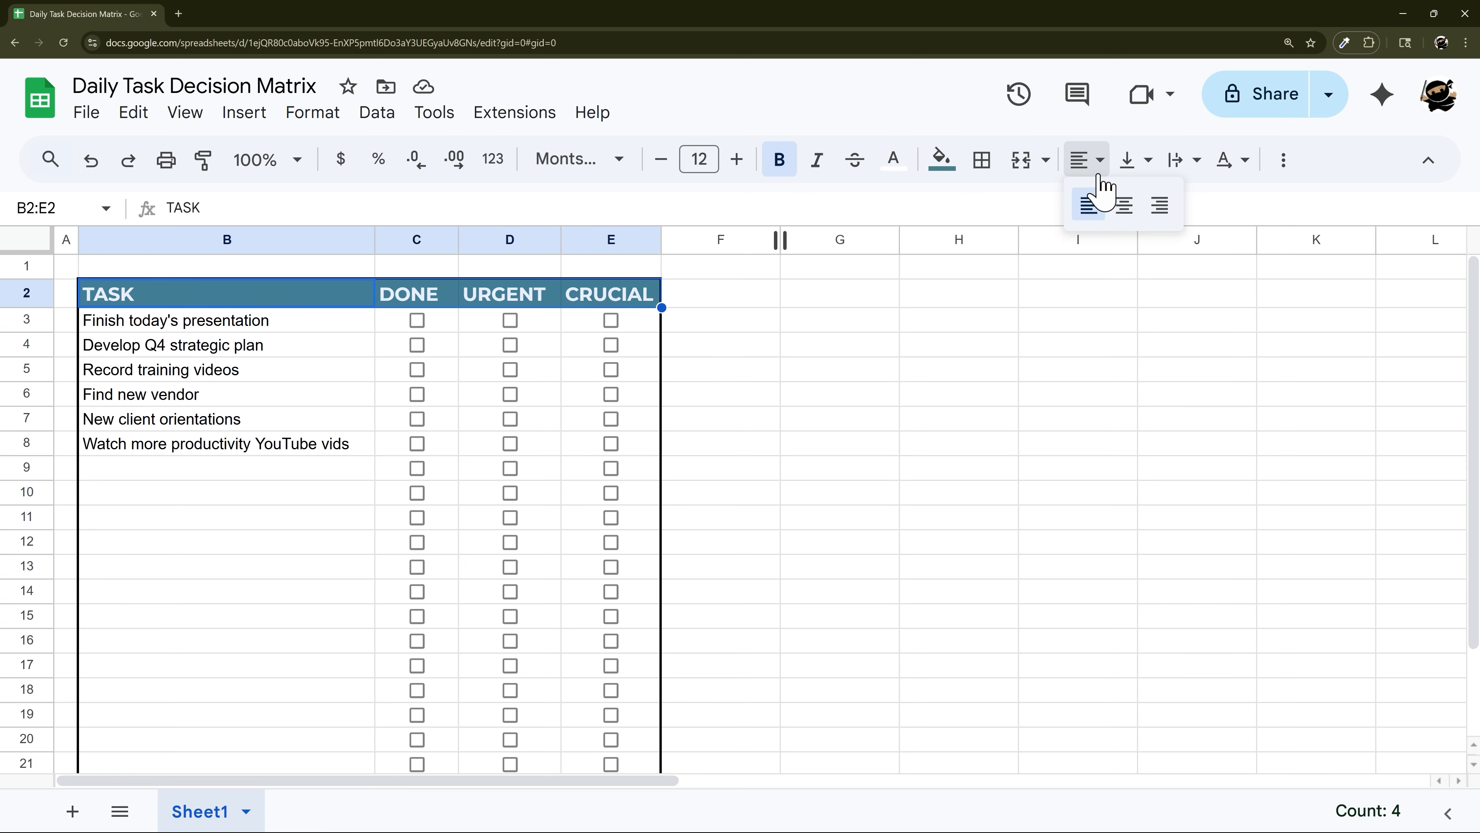
{"action": "left_click", "coordinate": [1125, 205]}
{"action": "left_click", "coordinate": [727, 322]}
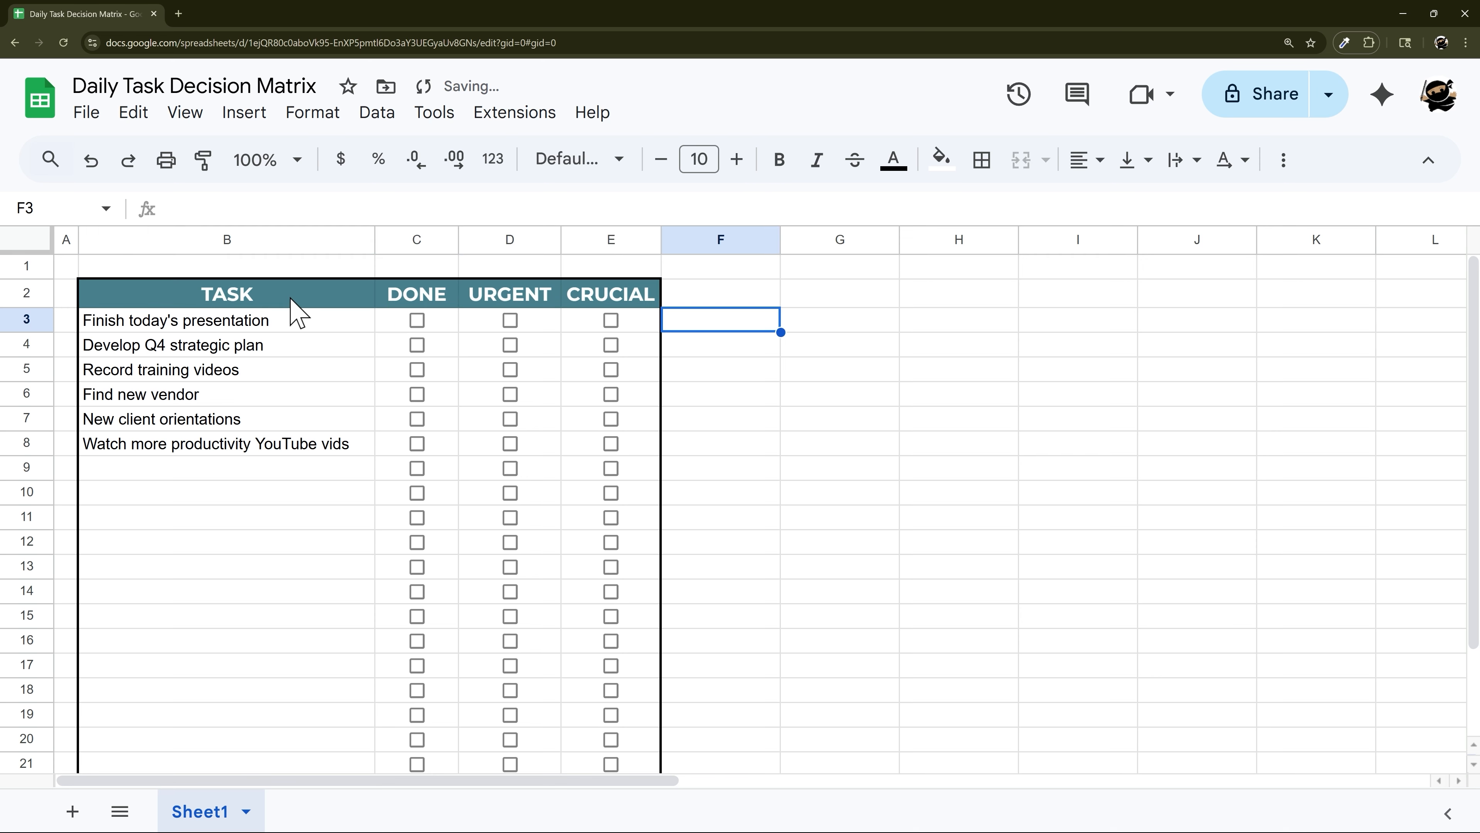
Add thin light gray 1 inner borders to the whole task table, B2:E22.
{"action": "left_click_drag", "start_coordinate": [291, 299], "coordinate": [585, 691]}
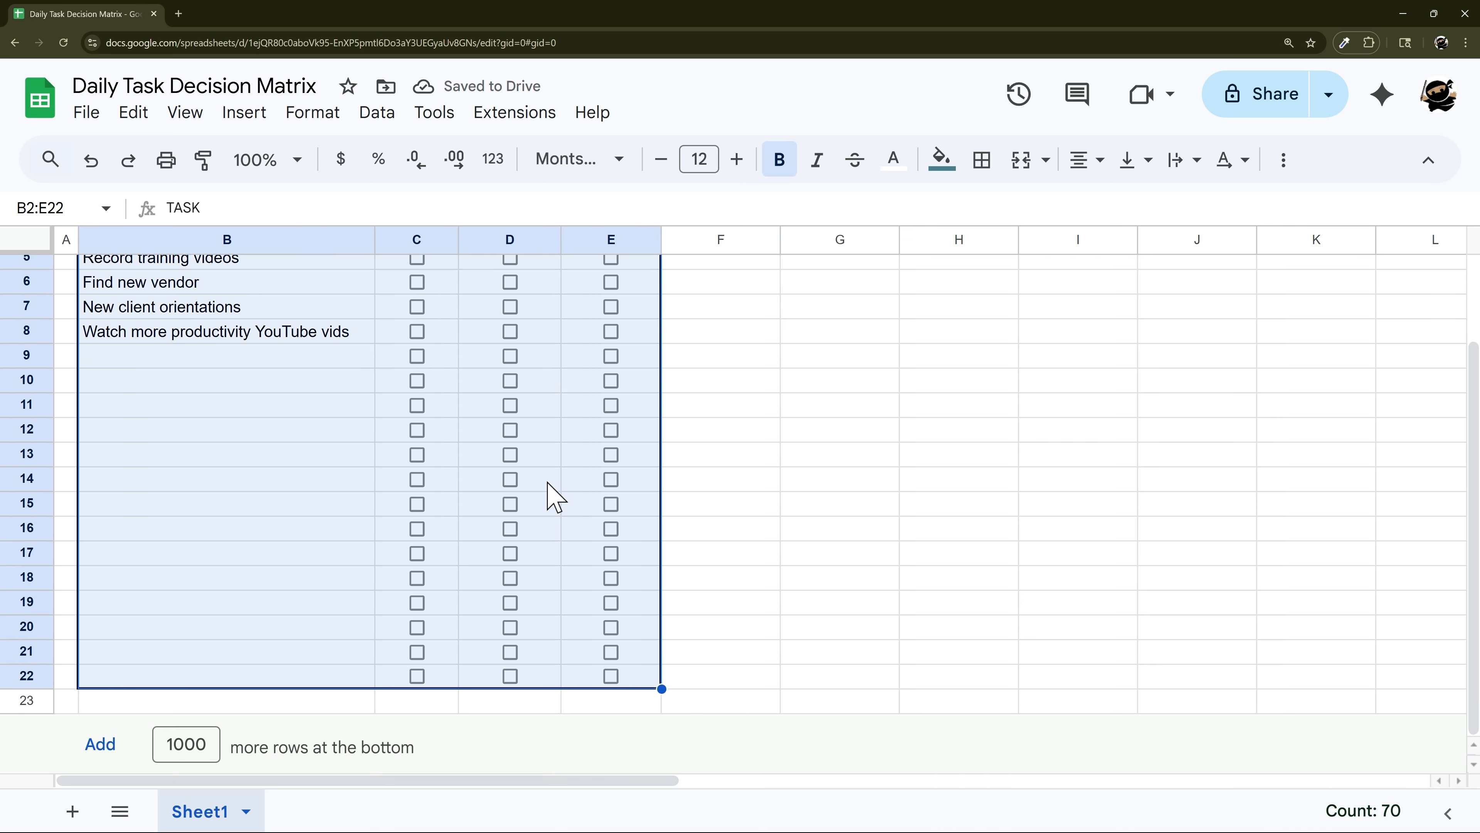
{"action": "scroll", "coordinate": [554, 496], "scroll_direction": "up", "scroll_amount": 3}
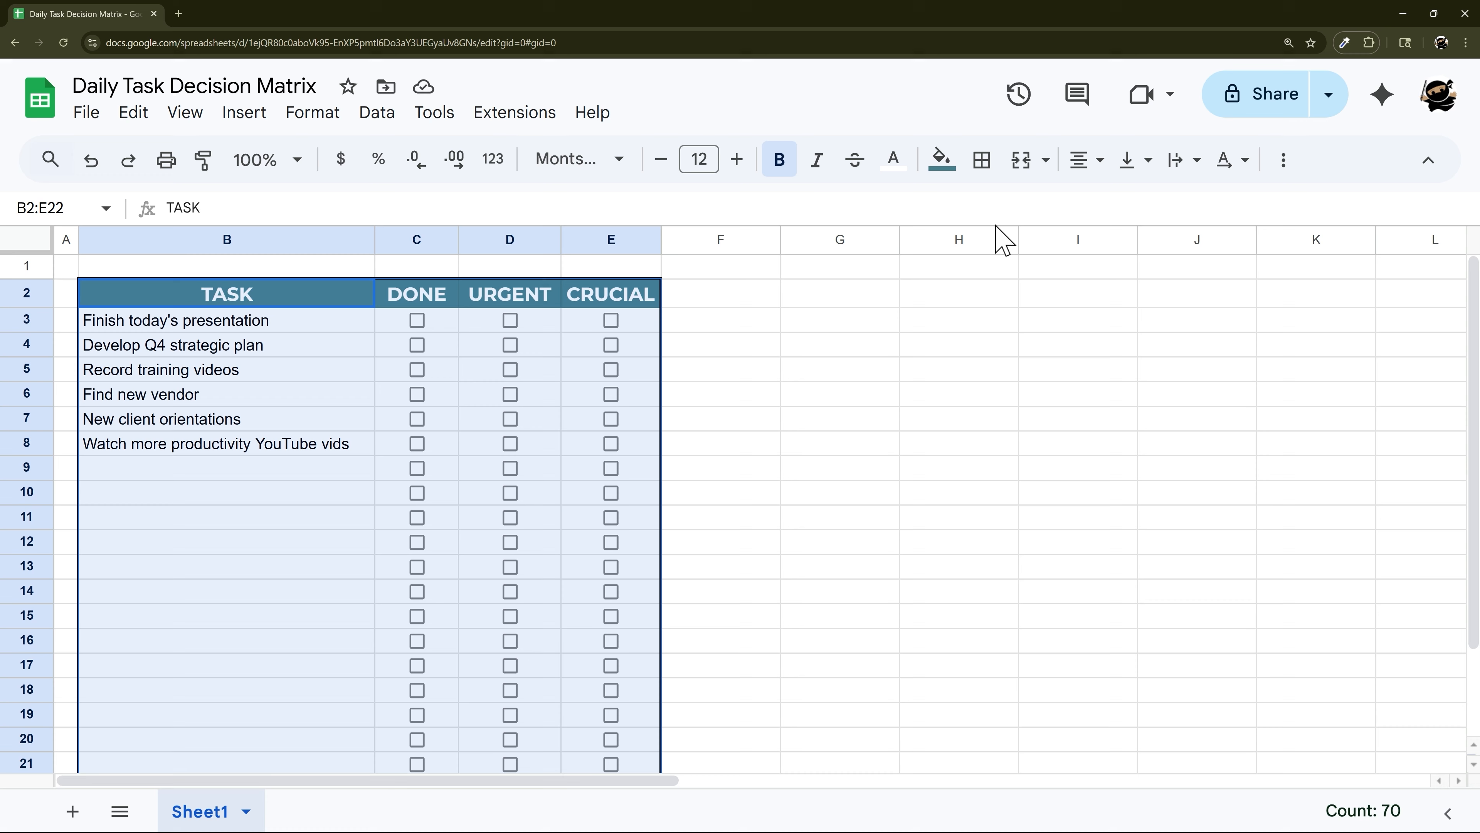
{"action": "left_click", "coordinate": [982, 159]}
{"action": "left_click", "coordinate": [1203, 217]}
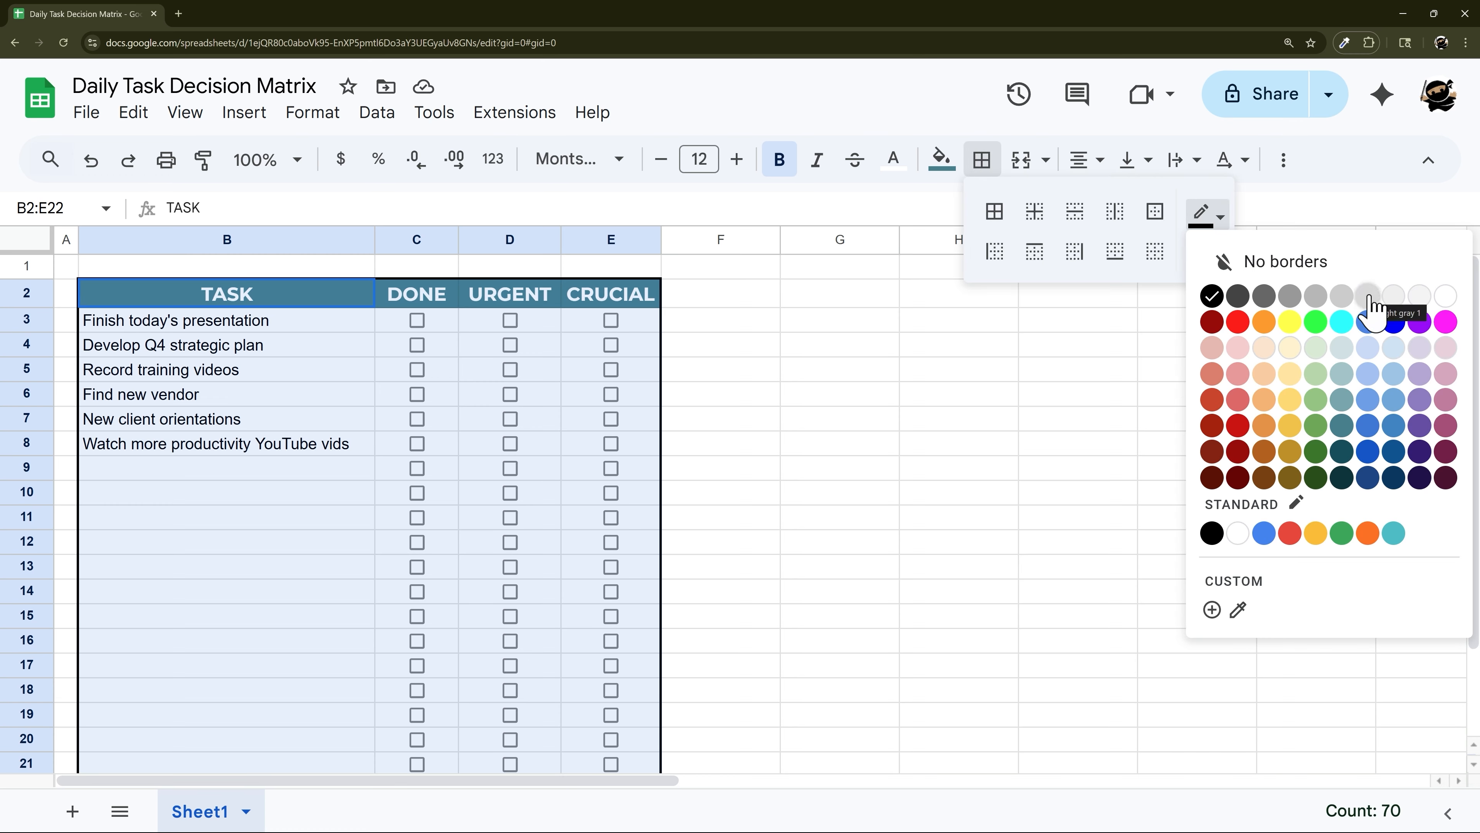
{"action": "left_click", "coordinate": [1368, 296]}
{"action": "left_click", "coordinate": [1207, 248]}
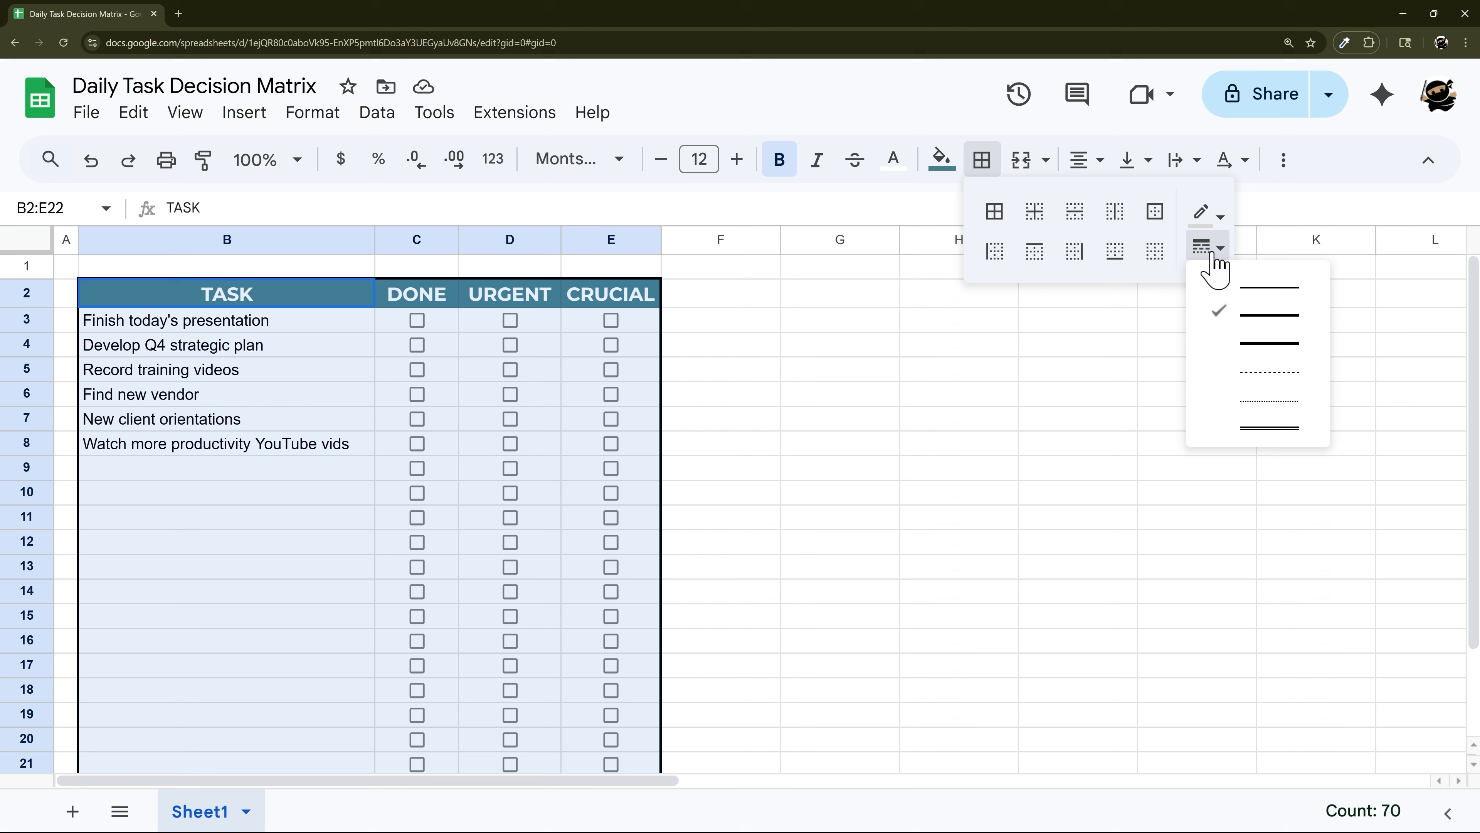
{"action": "left_click", "coordinate": [1269, 289]}
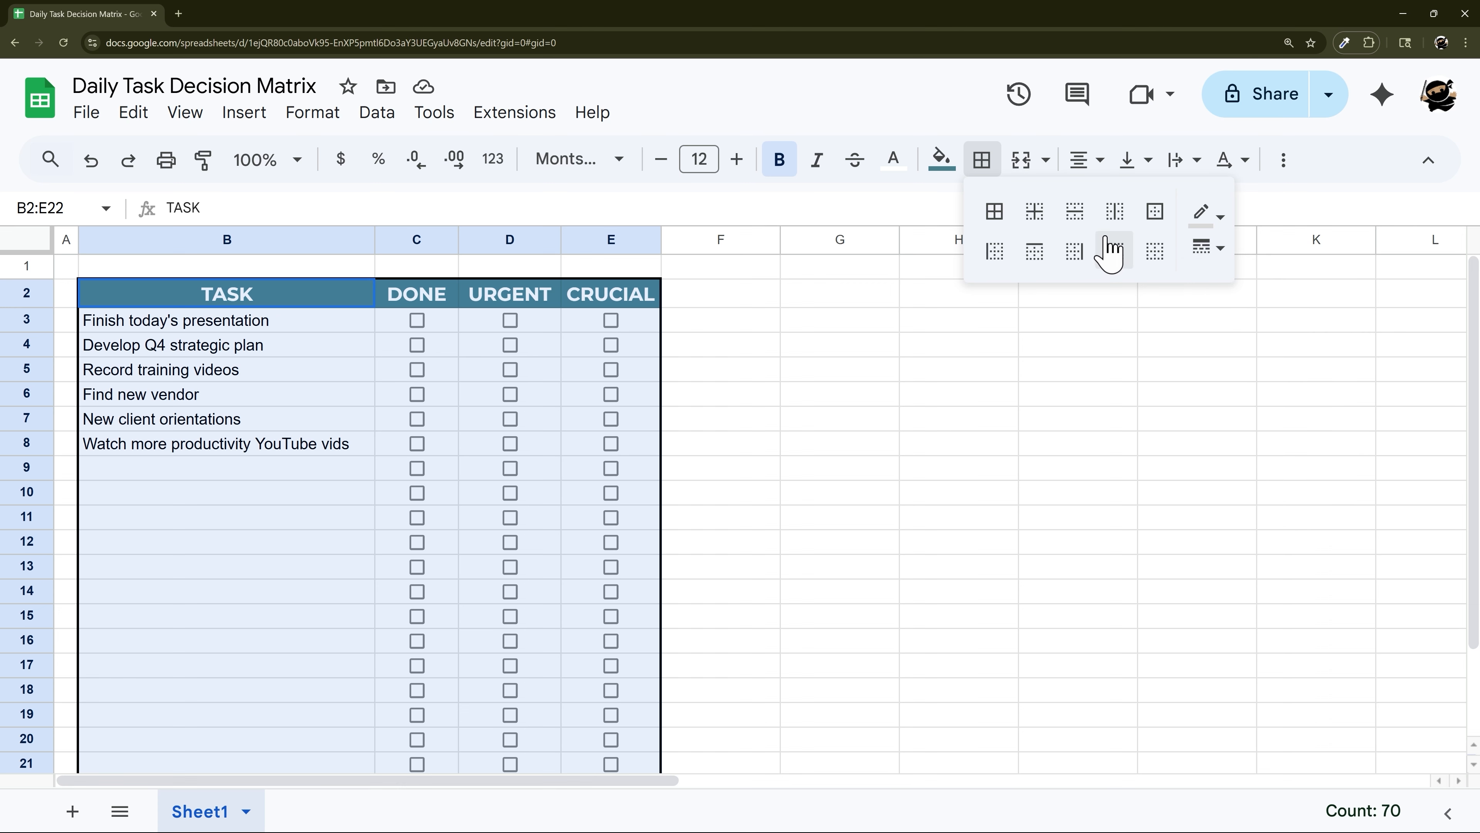
{"action": "left_click", "coordinate": [1034, 212]}
{"action": "left_click", "coordinate": [771, 348]}
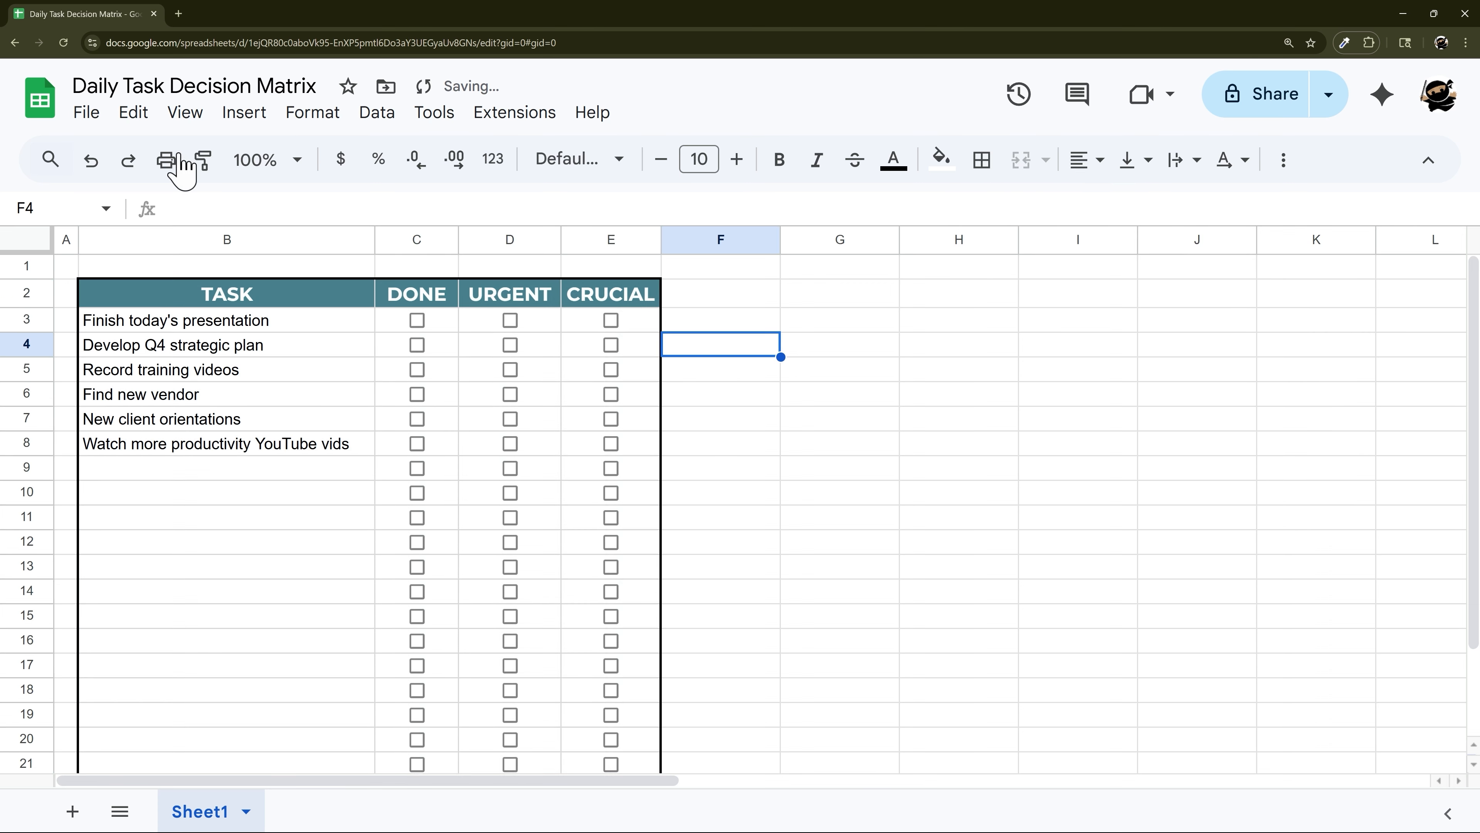
Hide the sheet's gridlines to check the table's borders and show the gridlines again.
{"action": "left_click", "coordinate": [185, 112]}
{"action": "mouse_move", "coordinate": [367, 174]}
{"action": "left_click", "coordinate": [619, 203]}
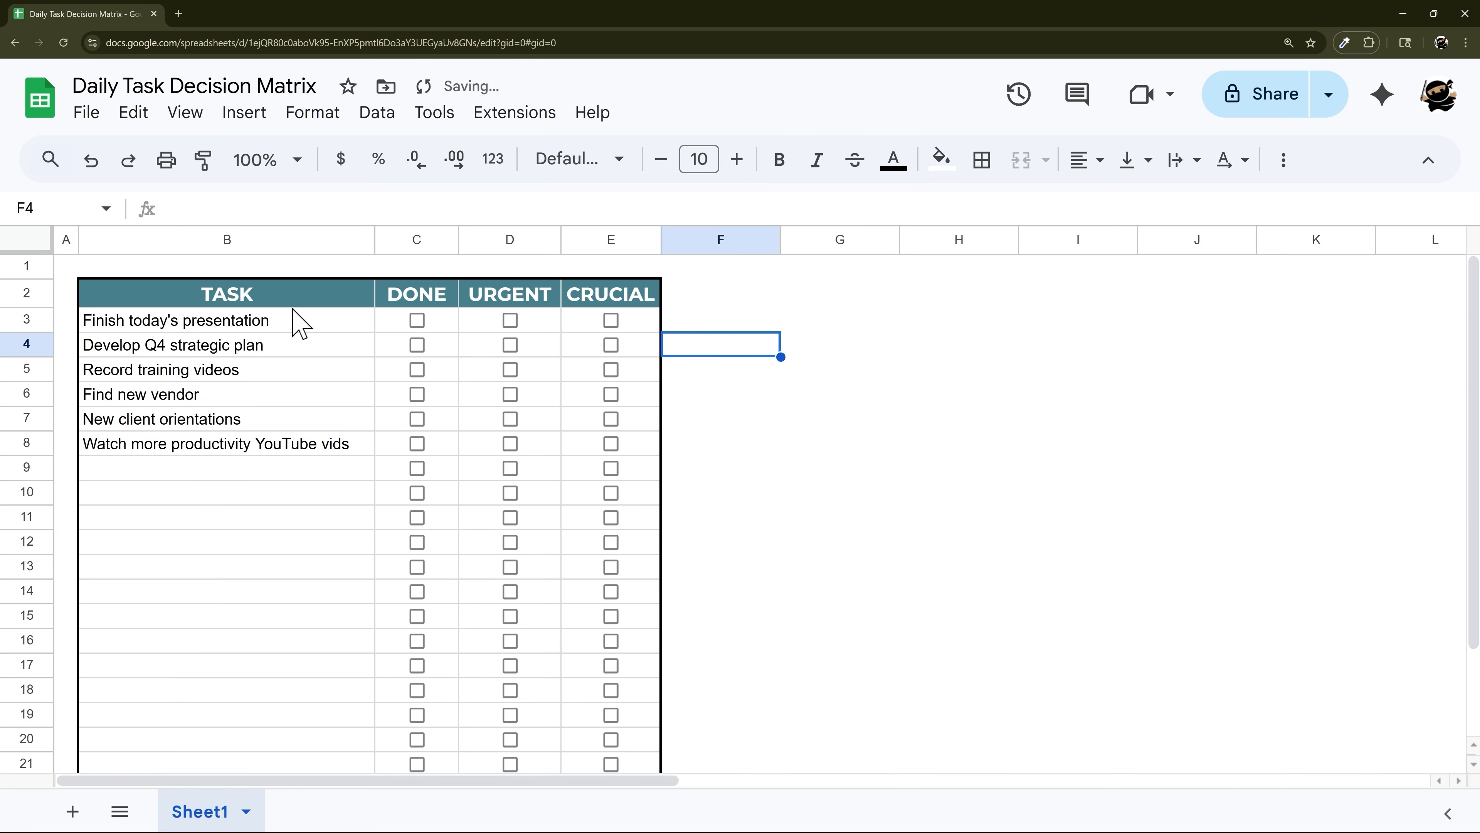
{"action": "left_click", "coordinate": [184, 114]}
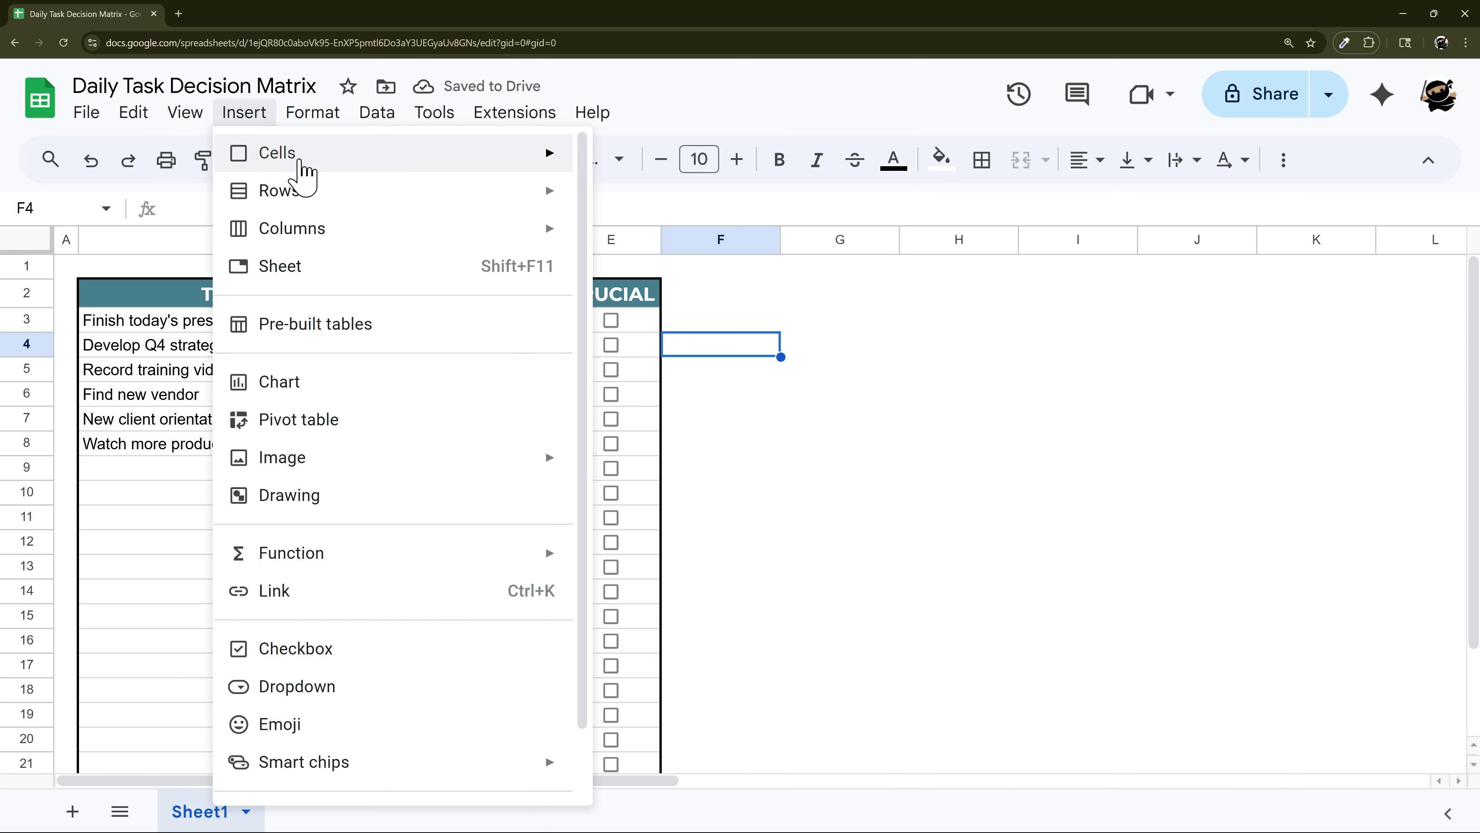
{"action": "mouse_move", "coordinate": [236, 157]}
{"action": "left_click", "coordinate": [634, 217]}
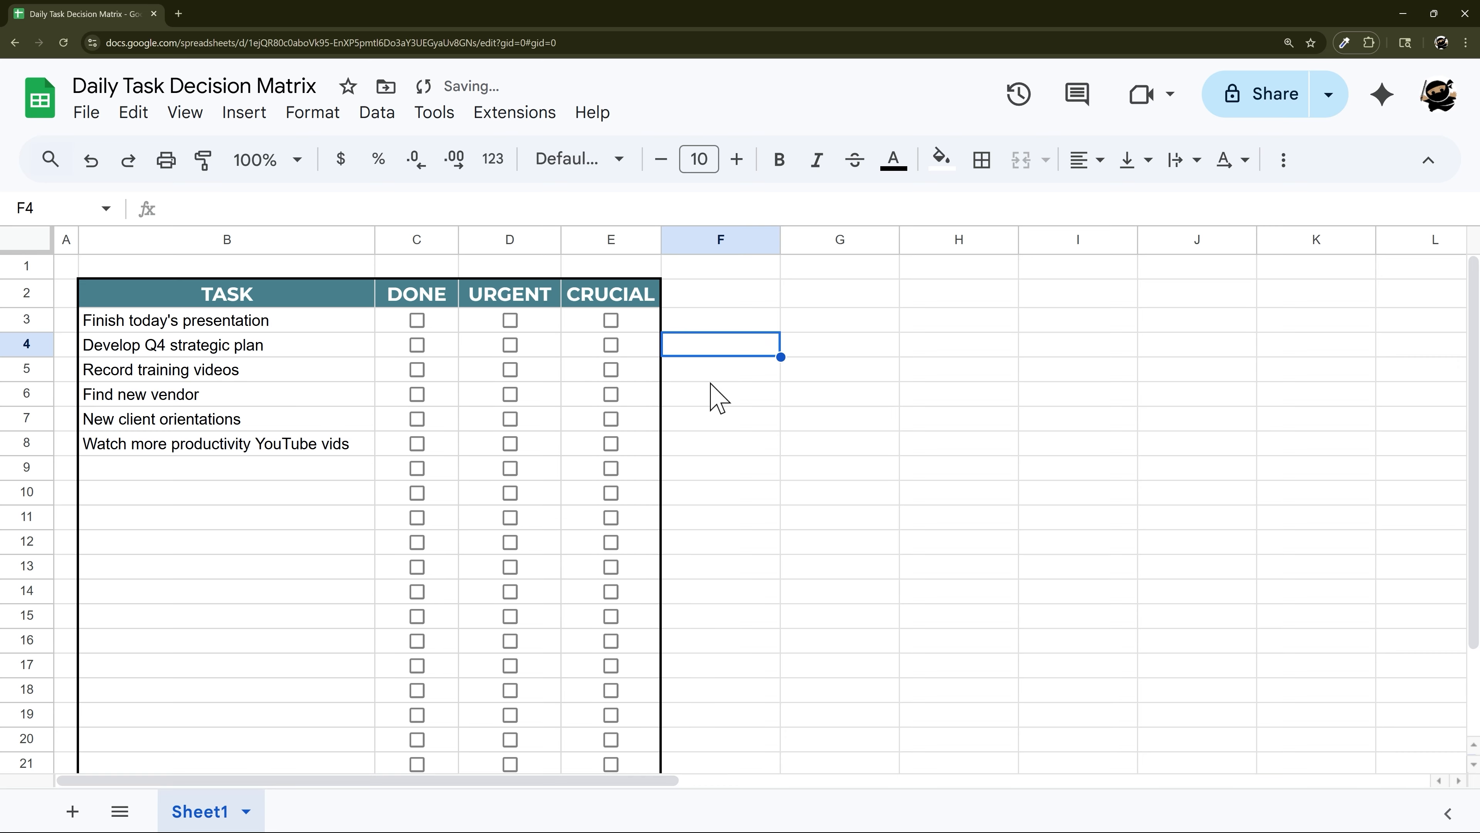
Set the width of column F to 30 pixels.
{"action": "right_click", "coordinate": [736, 236]}
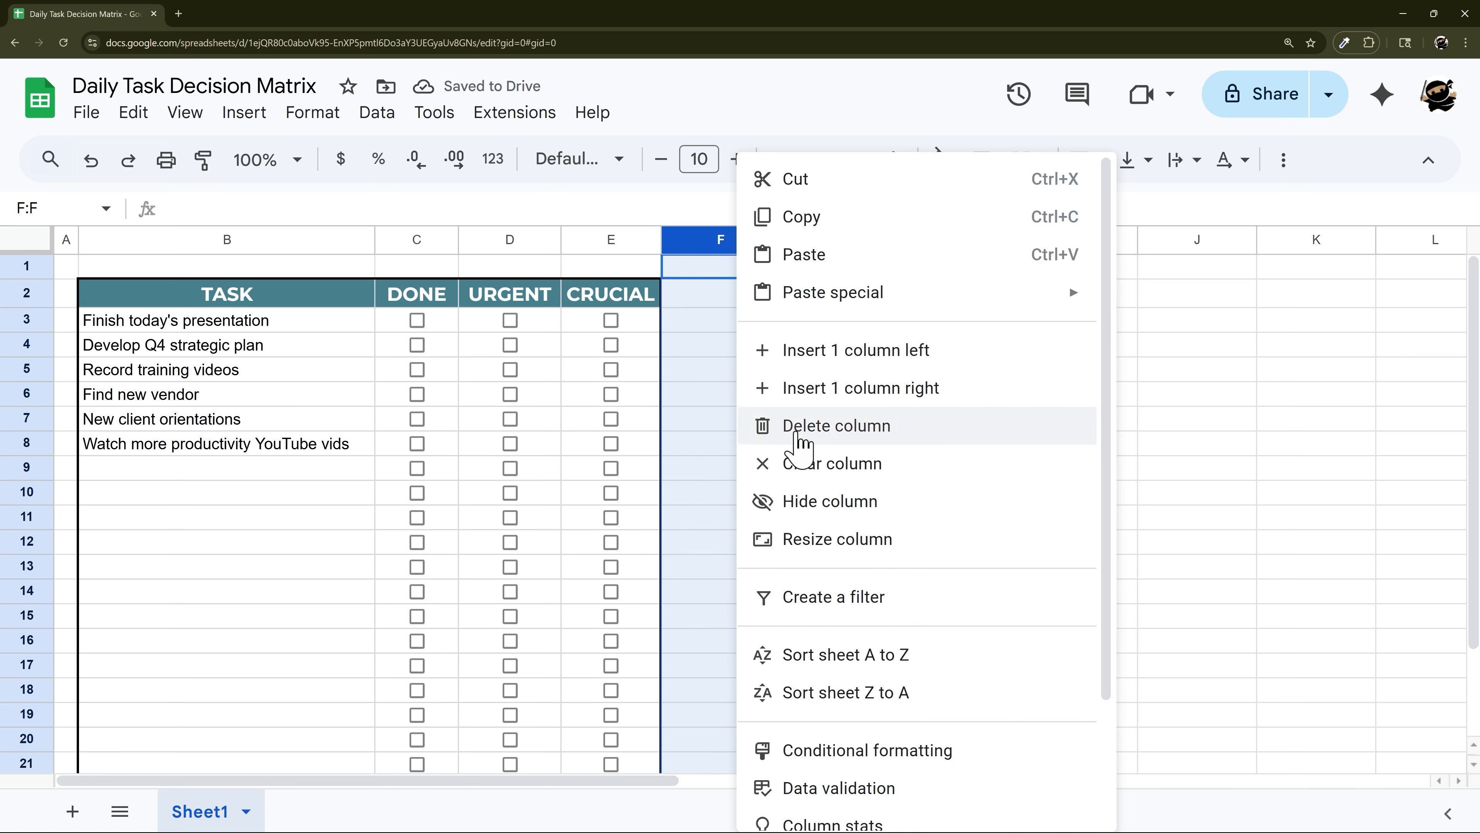
{"action": "left_click", "coordinate": [816, 548]}
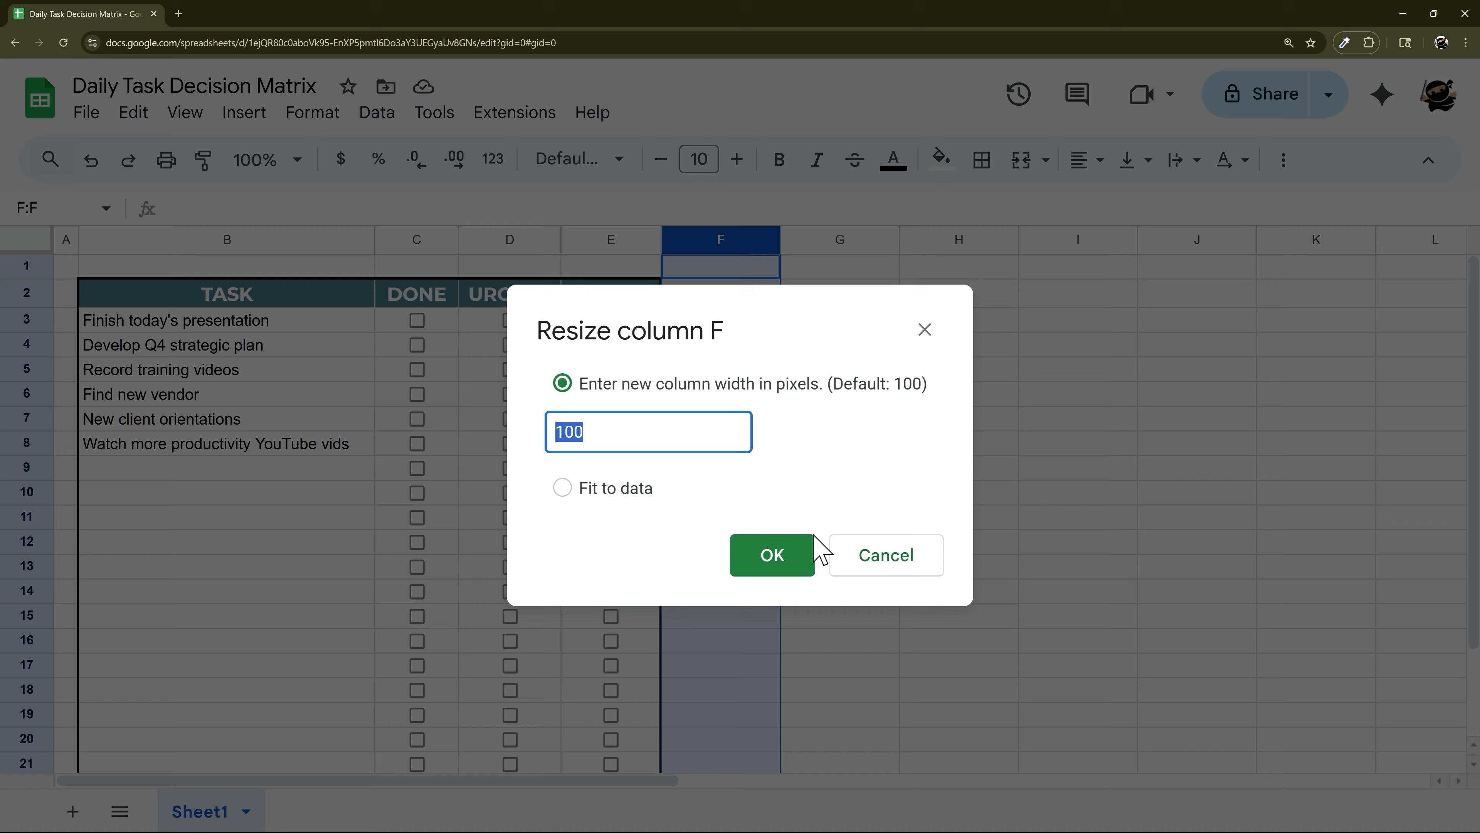
{"action": "type", "text": "30"}
{"action": "key", "text": "Return"}
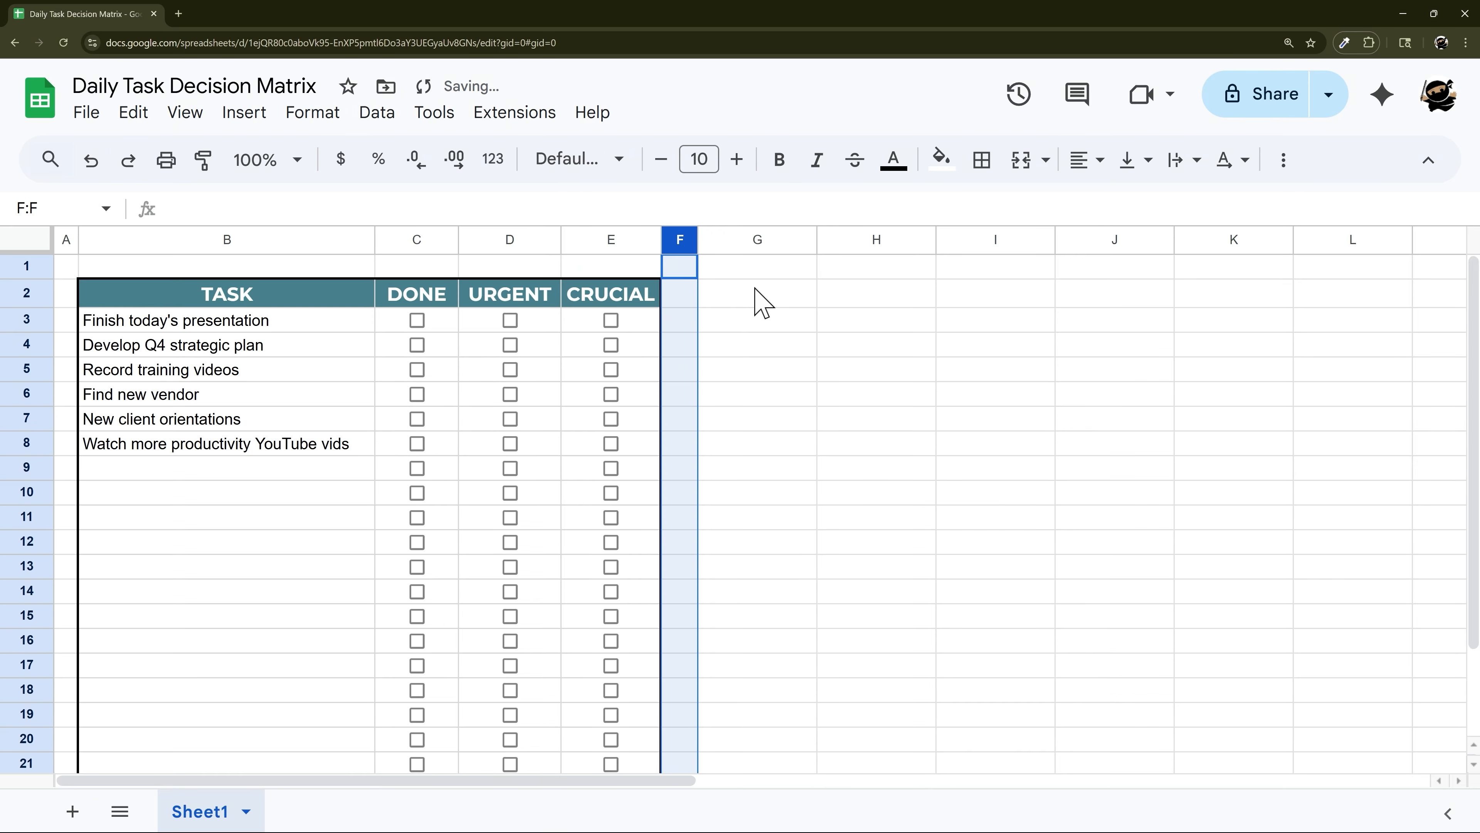
Enter the matrix headings "Do First" in G2 and "Schedule" in I2.
{"action": "left_click", "coordinate": [766, 301]}
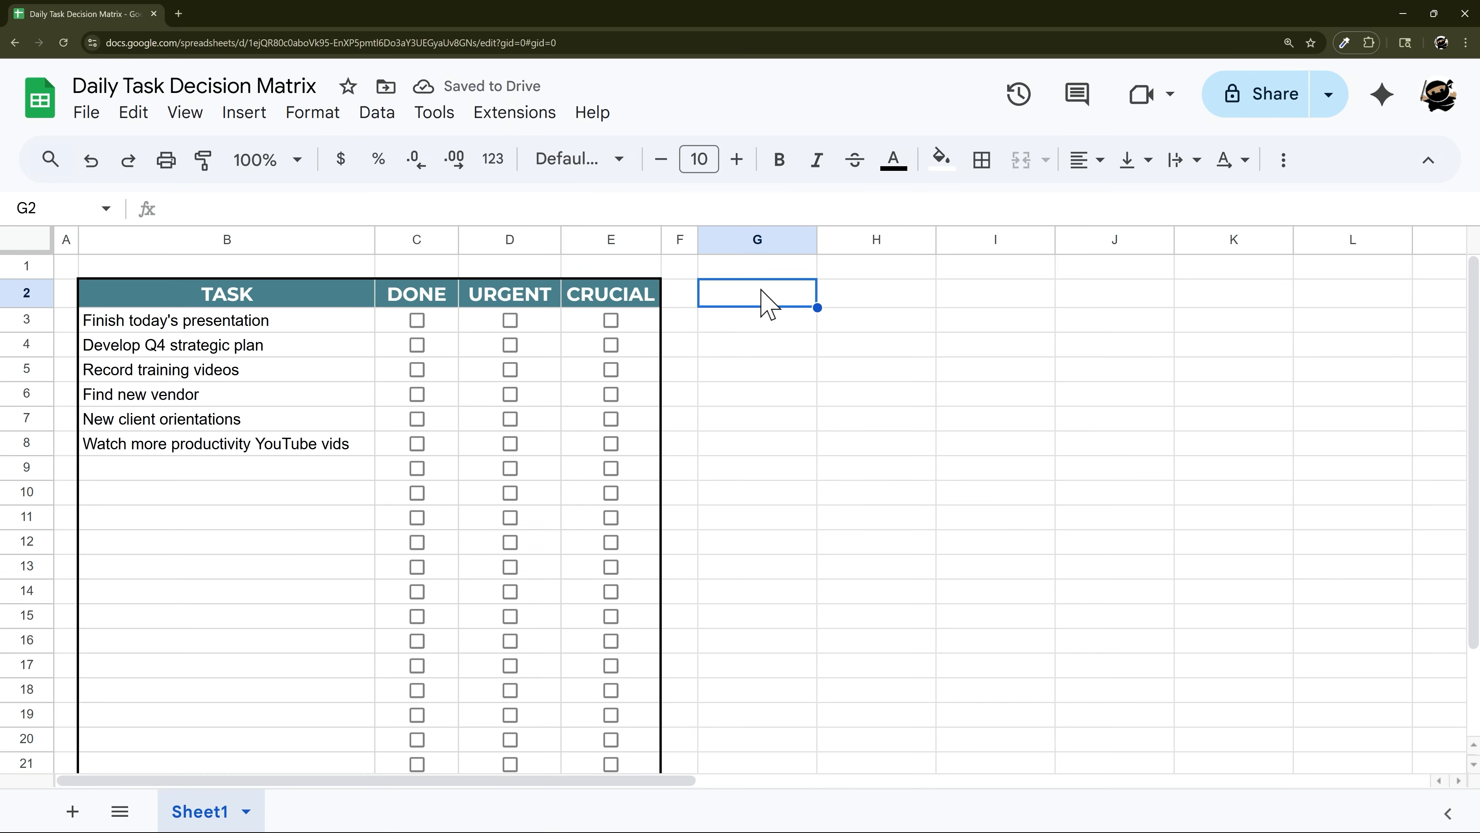
{"action": "type", "text": "Do First"}
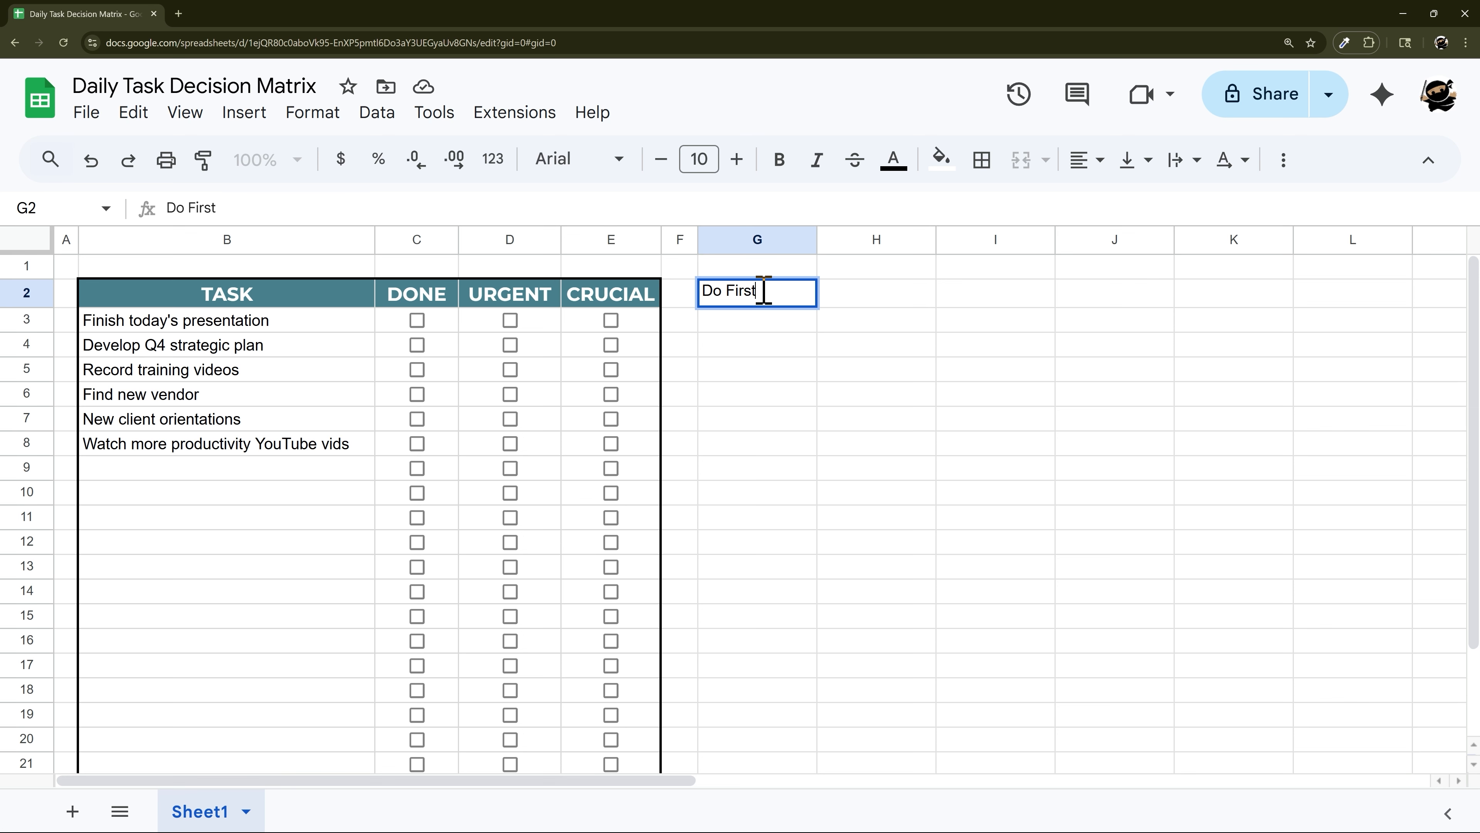
{"action": "key", "text": "Return"}
{"action": "left_click_drag", "start_coordinate": [514, 296], "coordinate": [604, 334]}
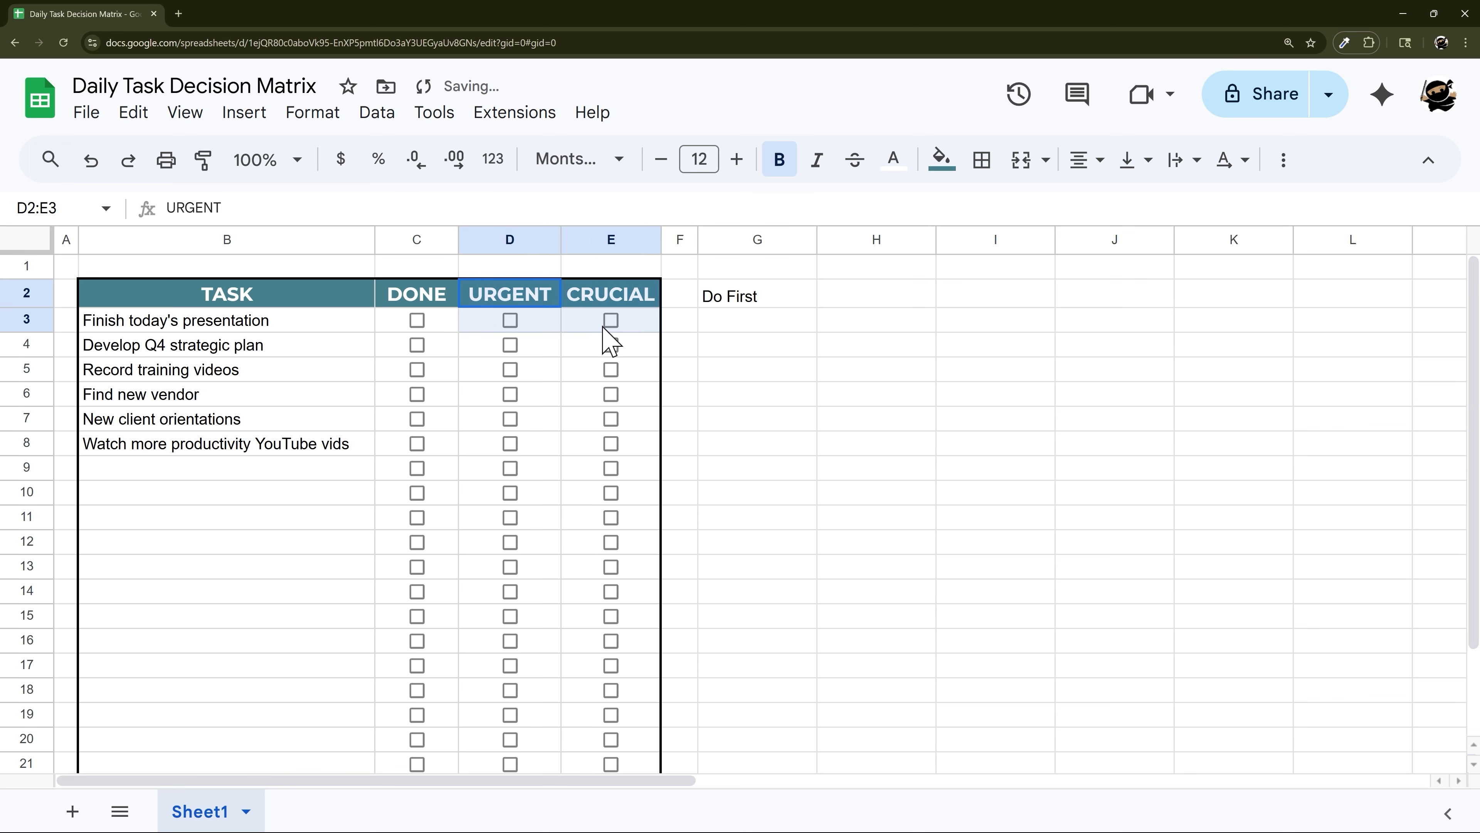
{"action": "left_click", "coordinate": [768, 298]}
{"action": "left_click", "coordinate": [1007, 311]}
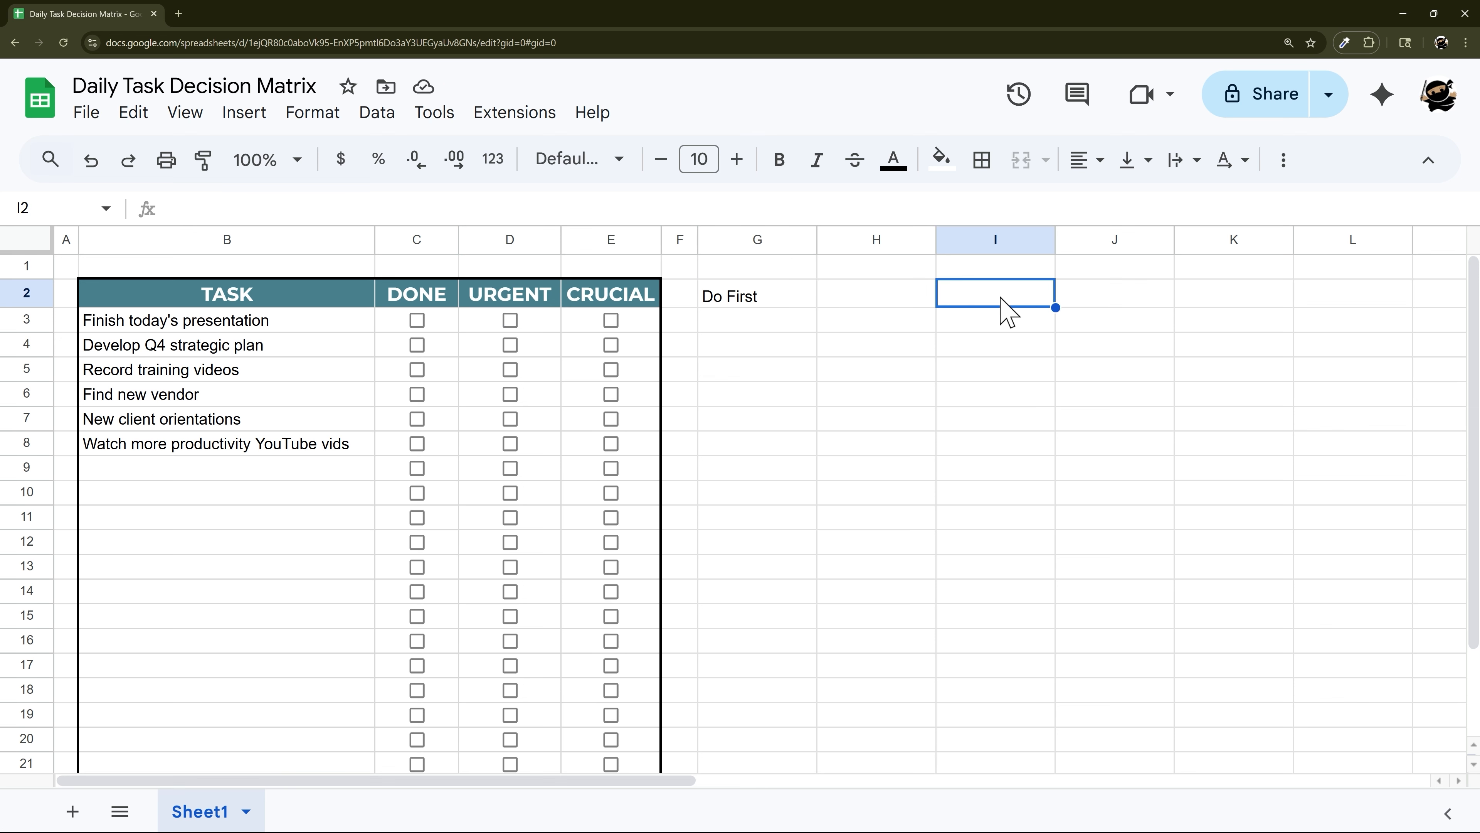
{"action": "type", "text": "Schedule"}
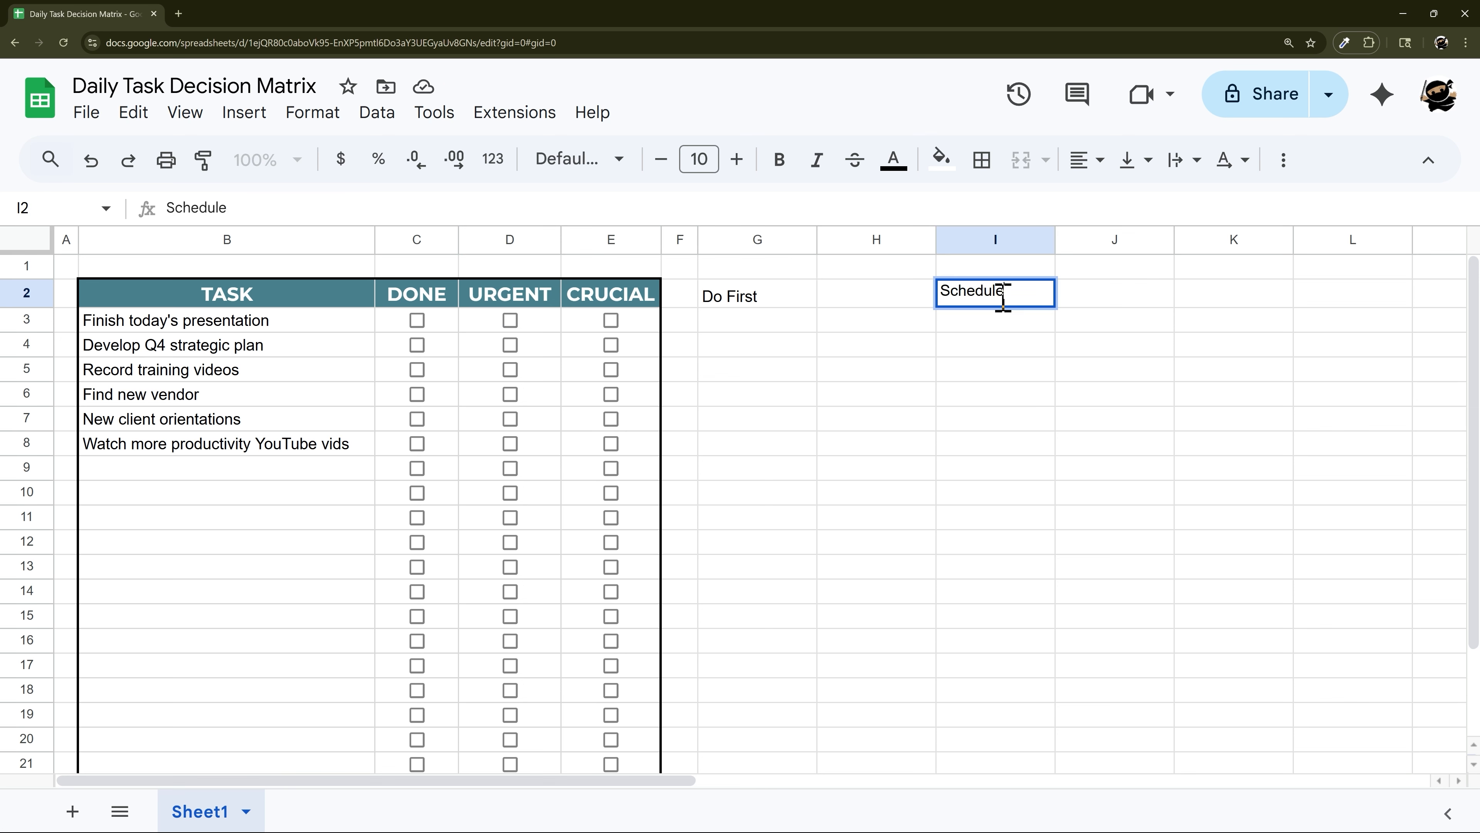
{"action": "key", "text": "Return"}
Merge G2:G3 for the "Do First" heading and I2:I3 for the "Schedule" heading.
{"action": "left_click_drag", "start_coordinate": [598, 303], "coordinate": [507, 336]}
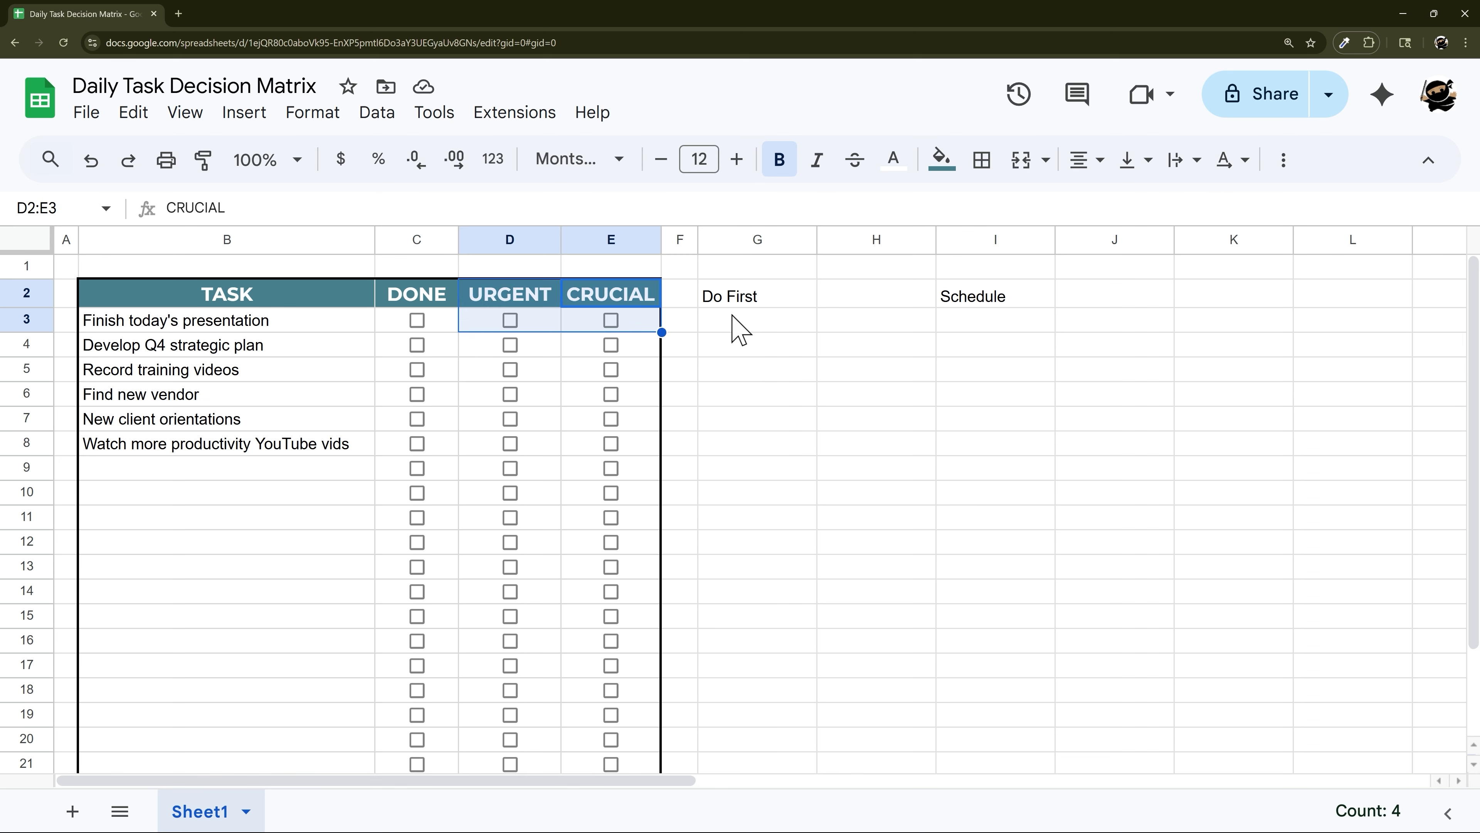
{"action": "left_click_drag", "start_coordinate": [735, 300], "coordinate": [761, 327]}
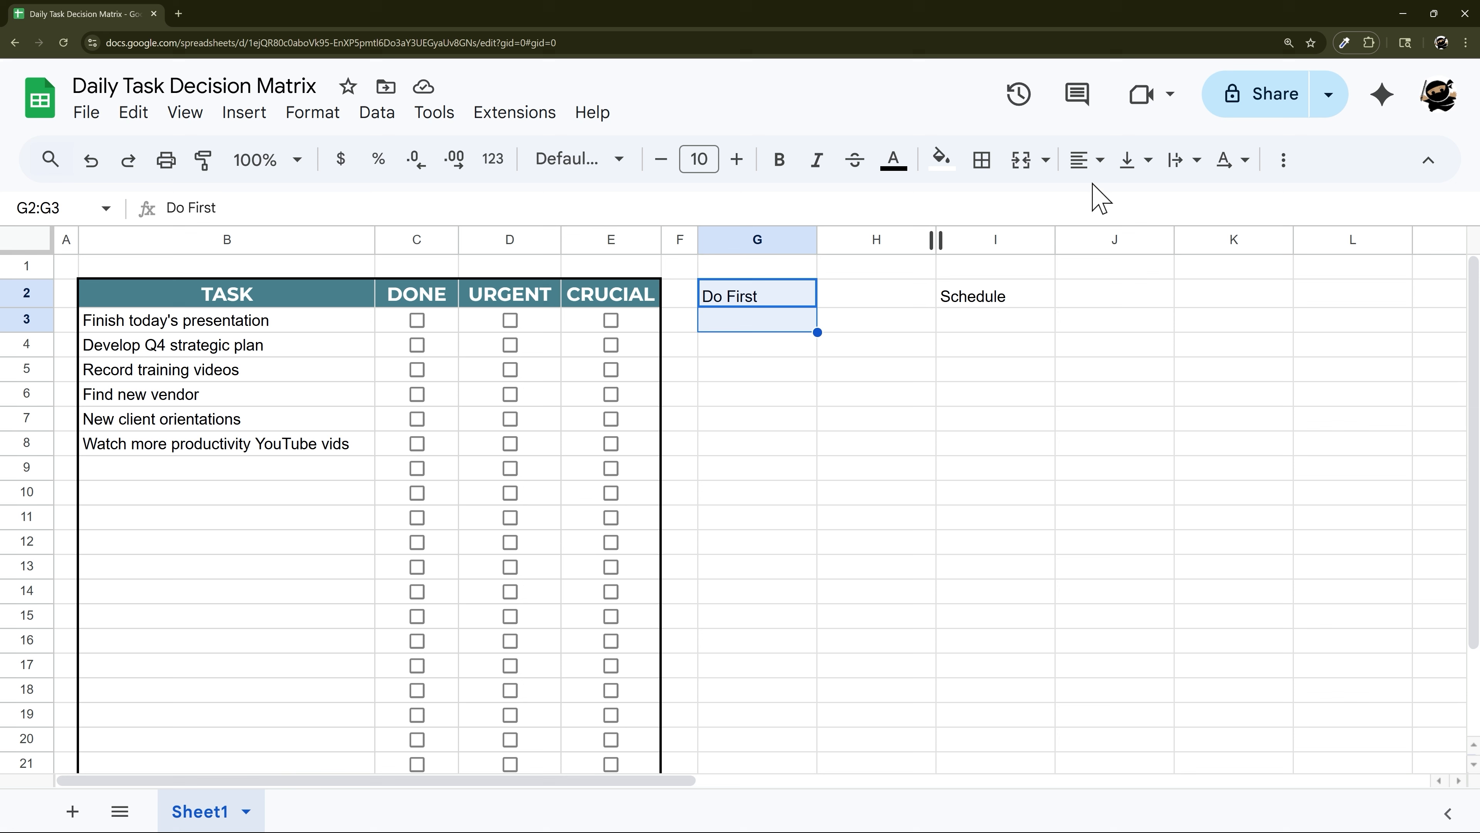
{"action": "left_click", "coordinate": [1021, 161]}
{"action": "left_click_drag", "start_coordinate": [979, 306], "coordinate": [991, 340]}
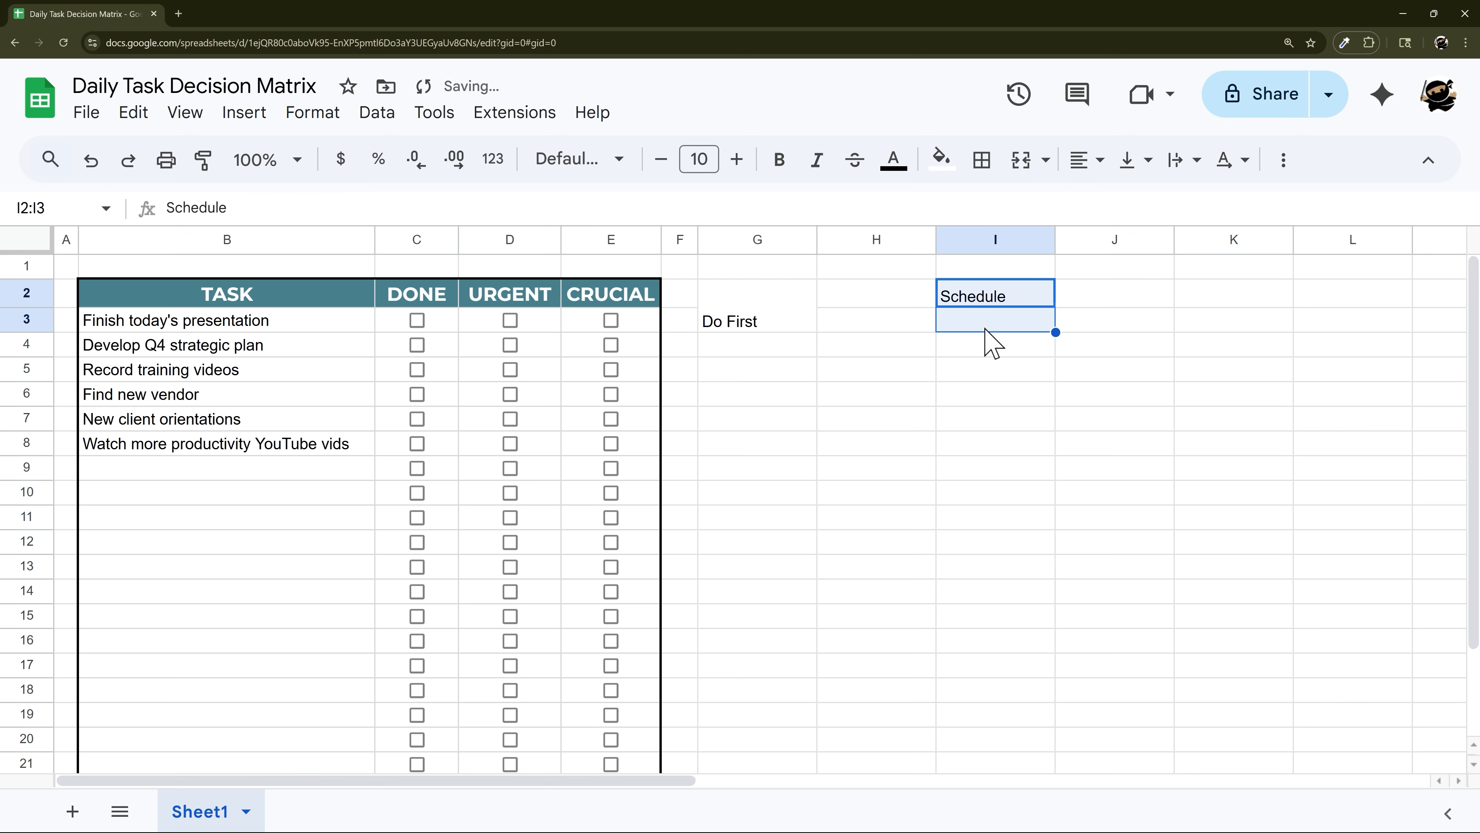
{"action": "left_click", "coordinate": [1021, 161]}
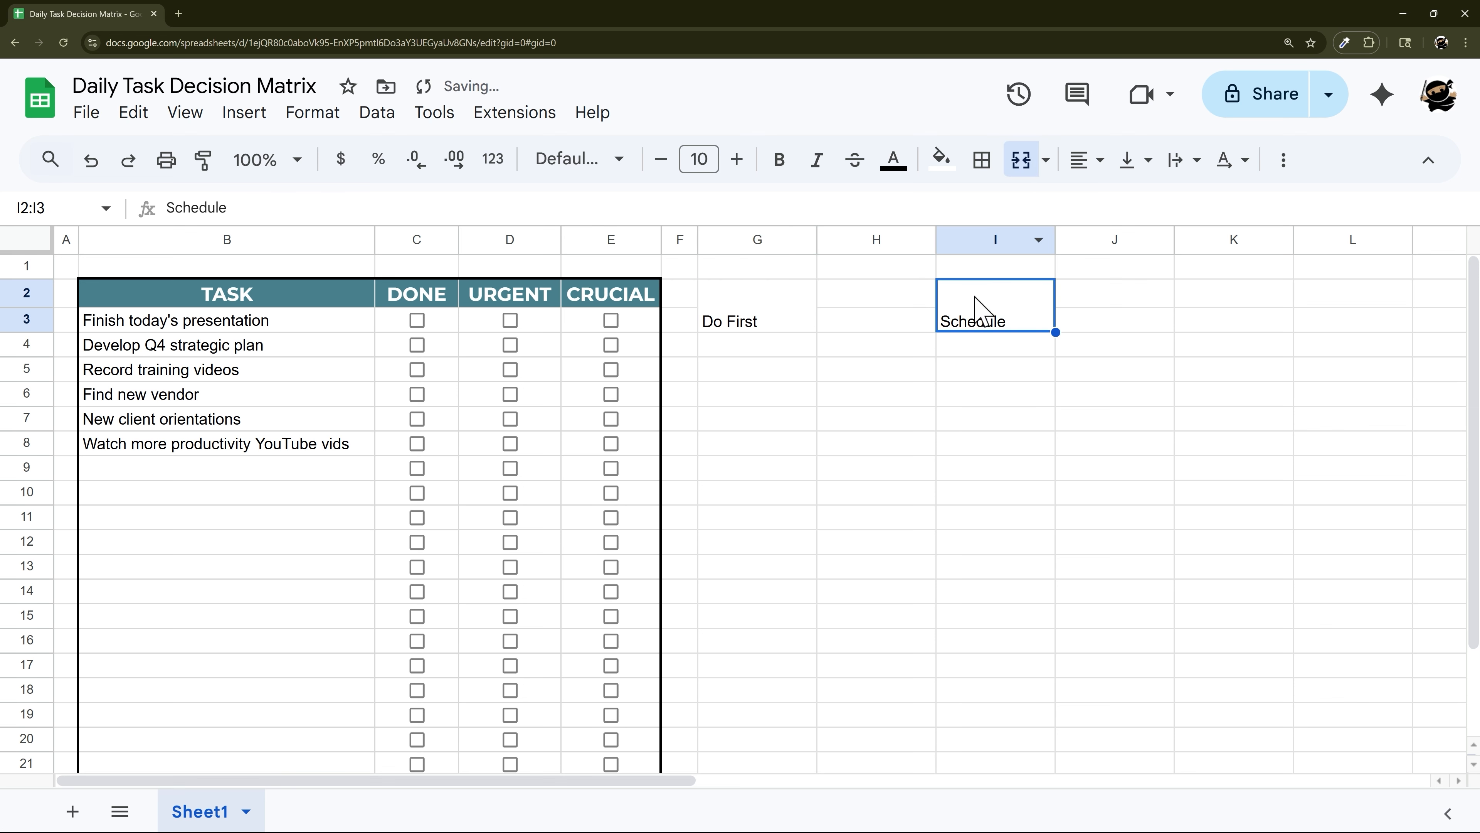
Format "Do First" as Montserrat 12 bold, centered horizontally and vertically, and copy that formatting to "Schedule".
{"action": "left_click", "coordinate": [756, 309]}
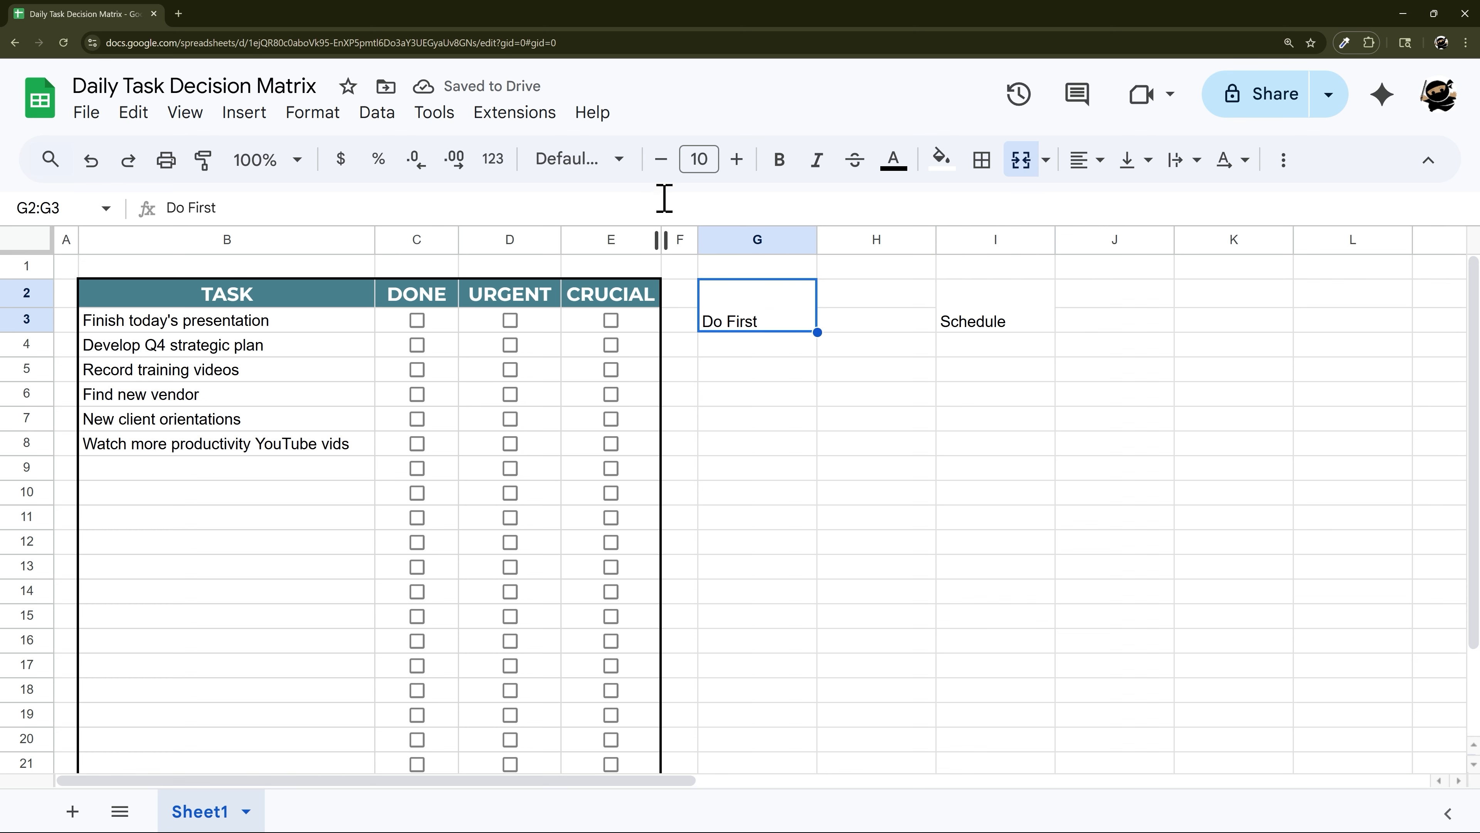
{"action": "left_click", "coordinate": [578, 159]}
{"action": "left_click", "coordinate": [596, 394]}
{"action": "left_click", "coordinate": [737, 161]}
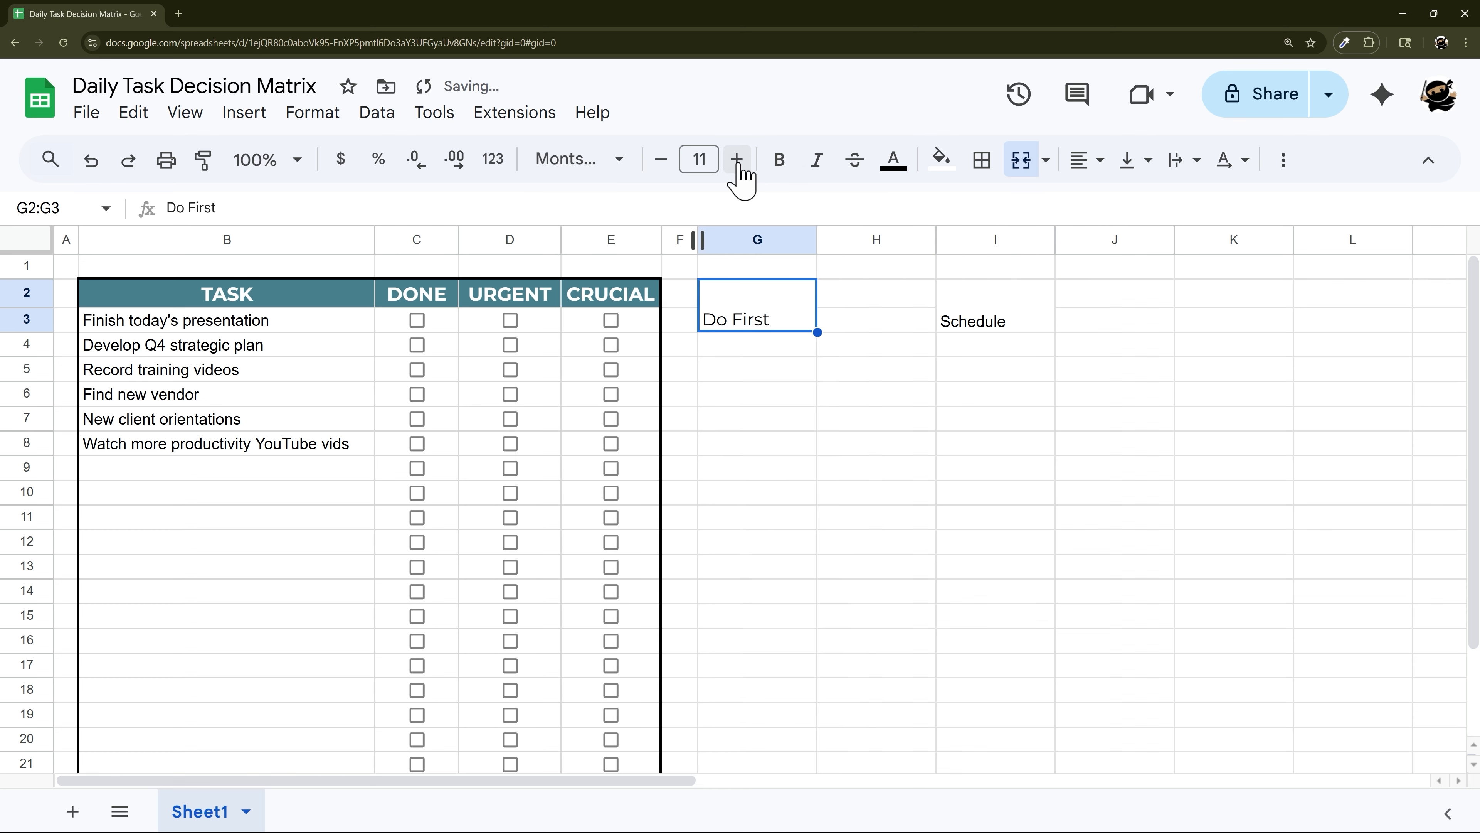
{"action": "left_click", "coordinate": [737, 161]}
{"action": "left_click", "coordinate": [779, 160]}
{"action": "left_click", "coordinate": [1087, 160]}
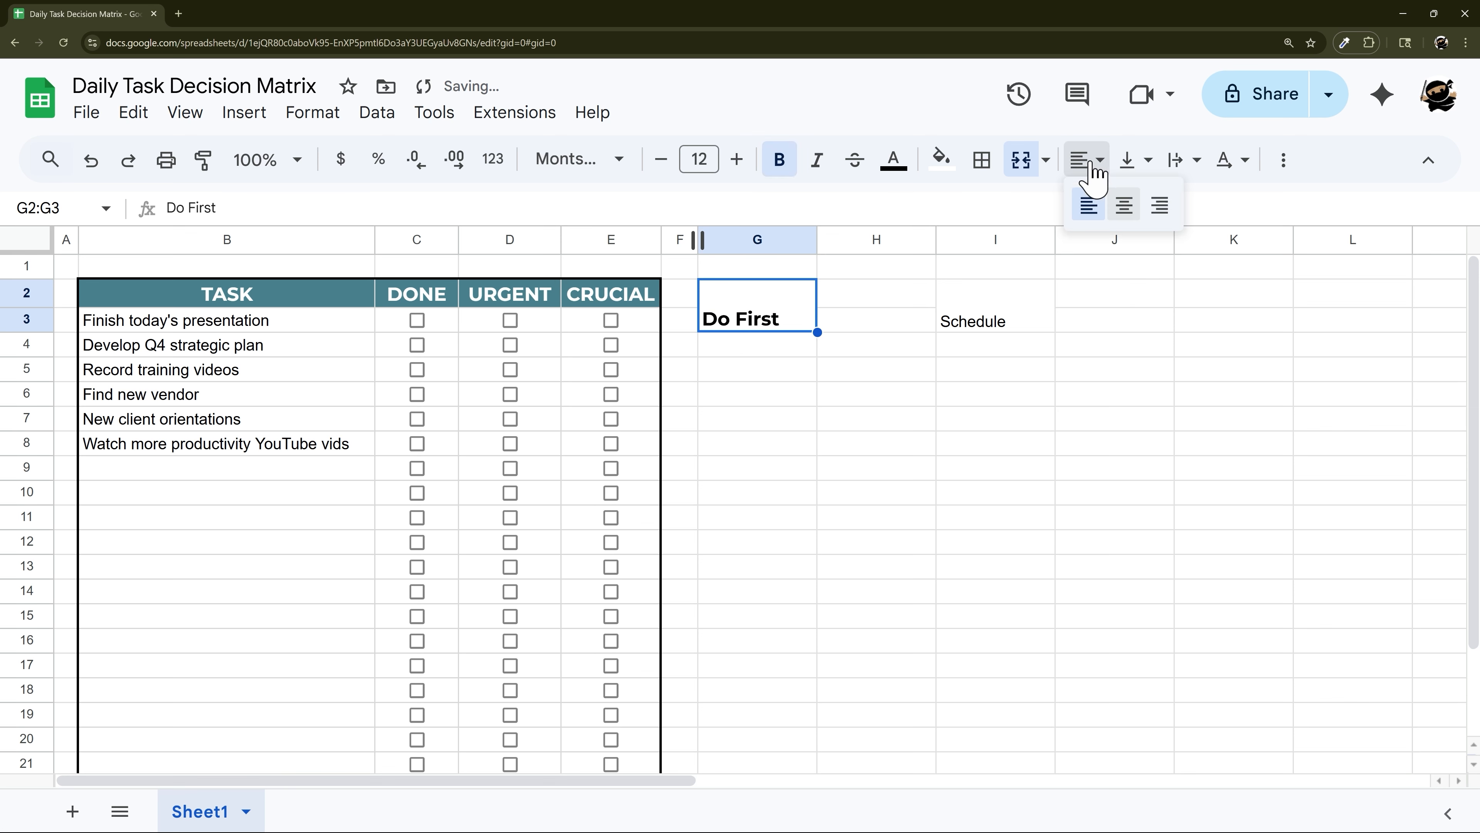
{"action": "left_click", "coordinate": [1124, 204]}
{"action": "left_click", "coordinate": [1133, 159]}
{"action": "left_click", "coordinate": [1163, 204]}
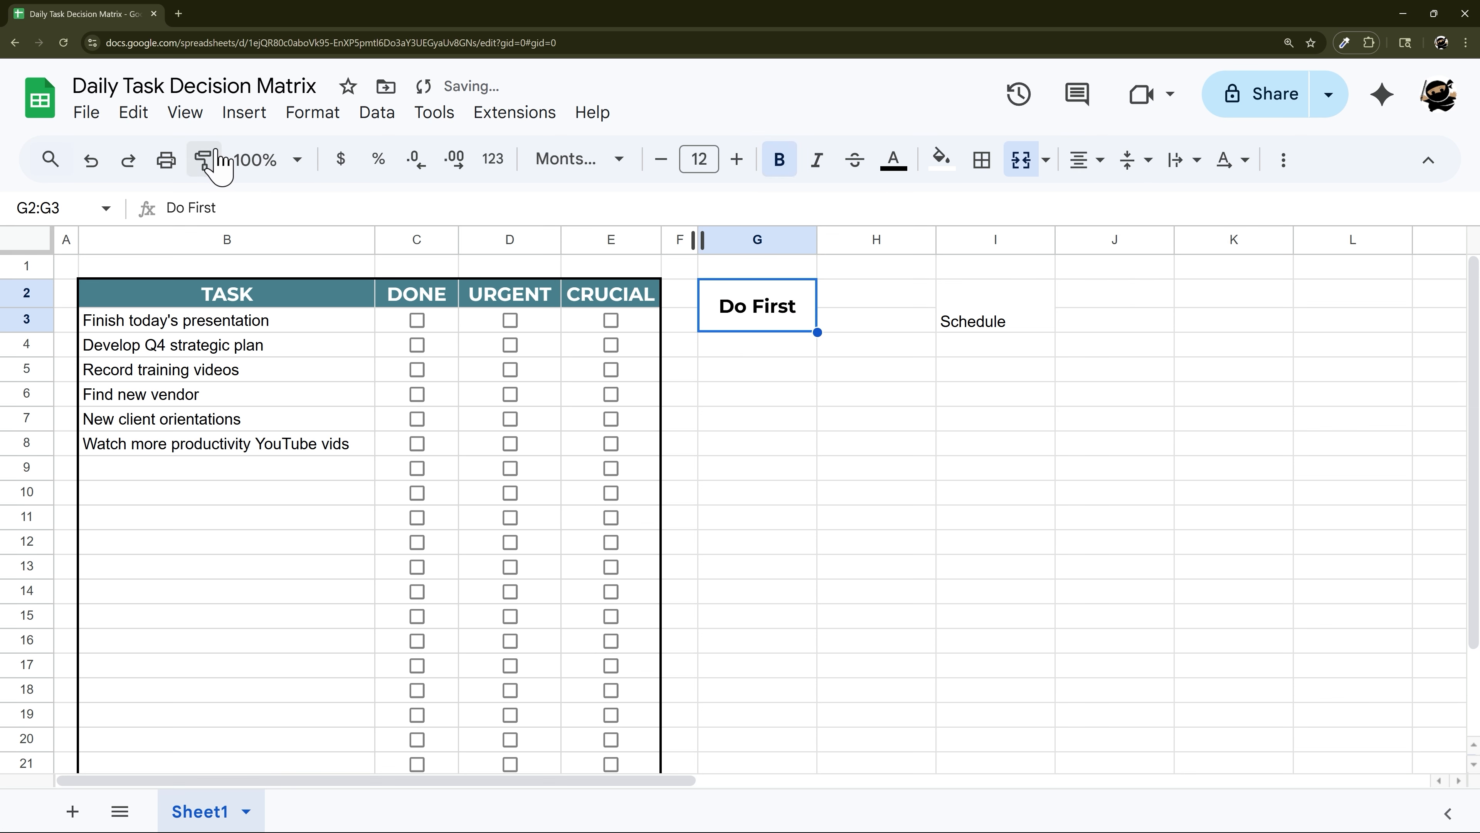
{"action": "left_click", "coordinate": [204, 163]}
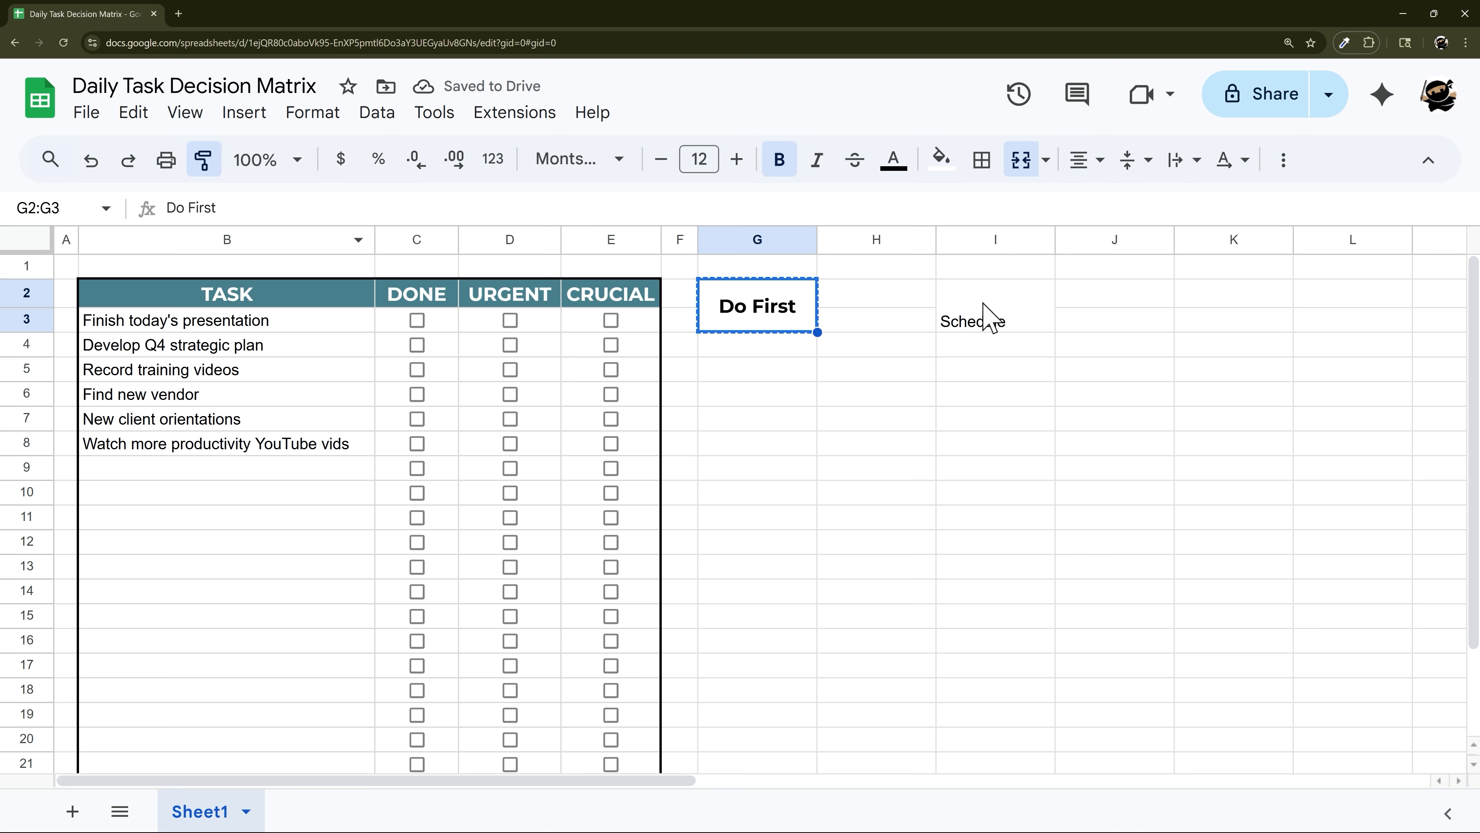
{"action": "left_click", "coordinate": [985, 318]}
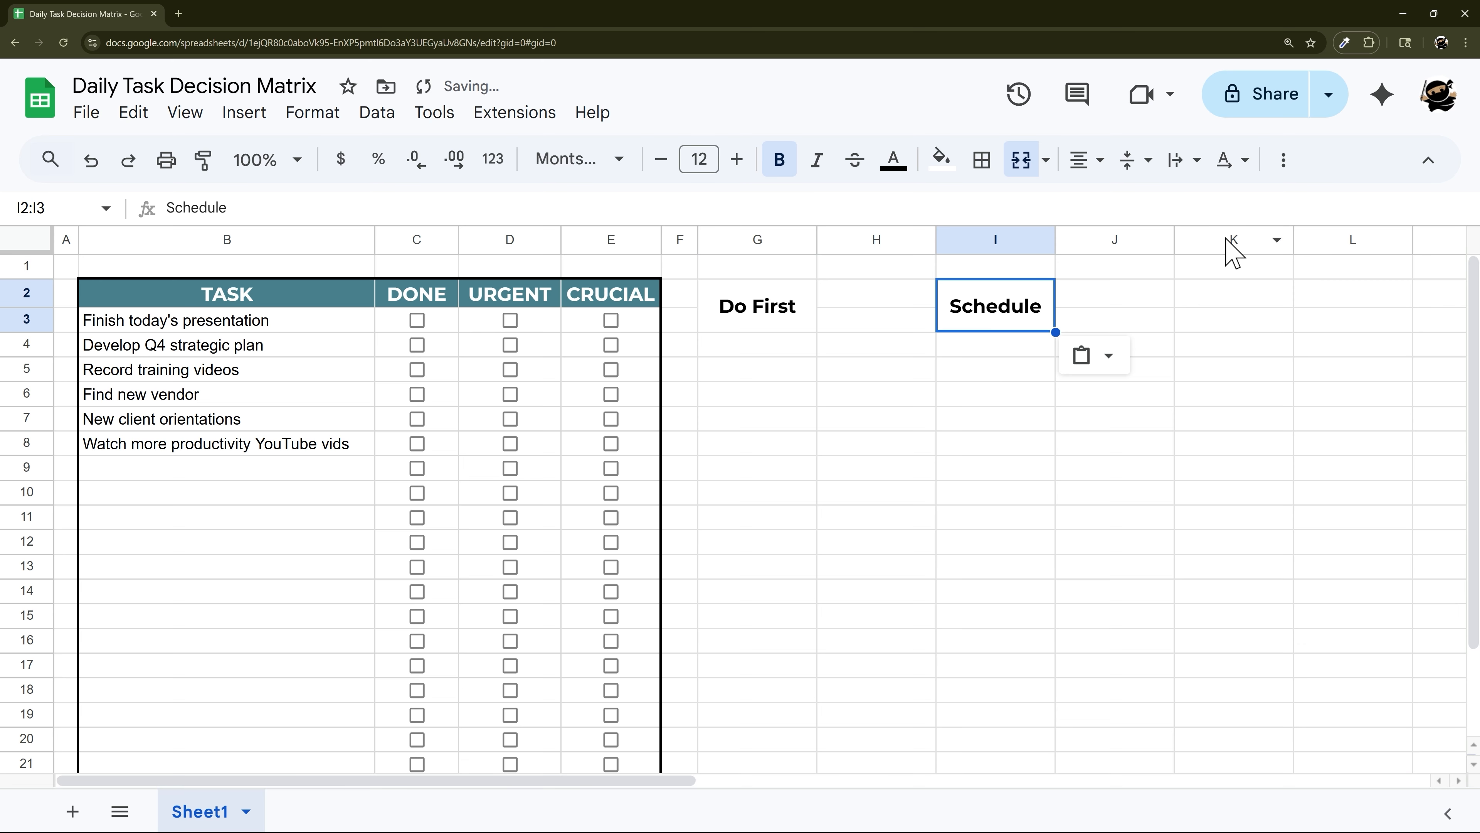
Delete all the empty columns from K to the end of the sheet.
{"action": "left_click_drag", "start_coordinate": [1234, 254], "coordinate": [1469, 228]}
{"action": "right_click", "coordinate": [651, 238]}
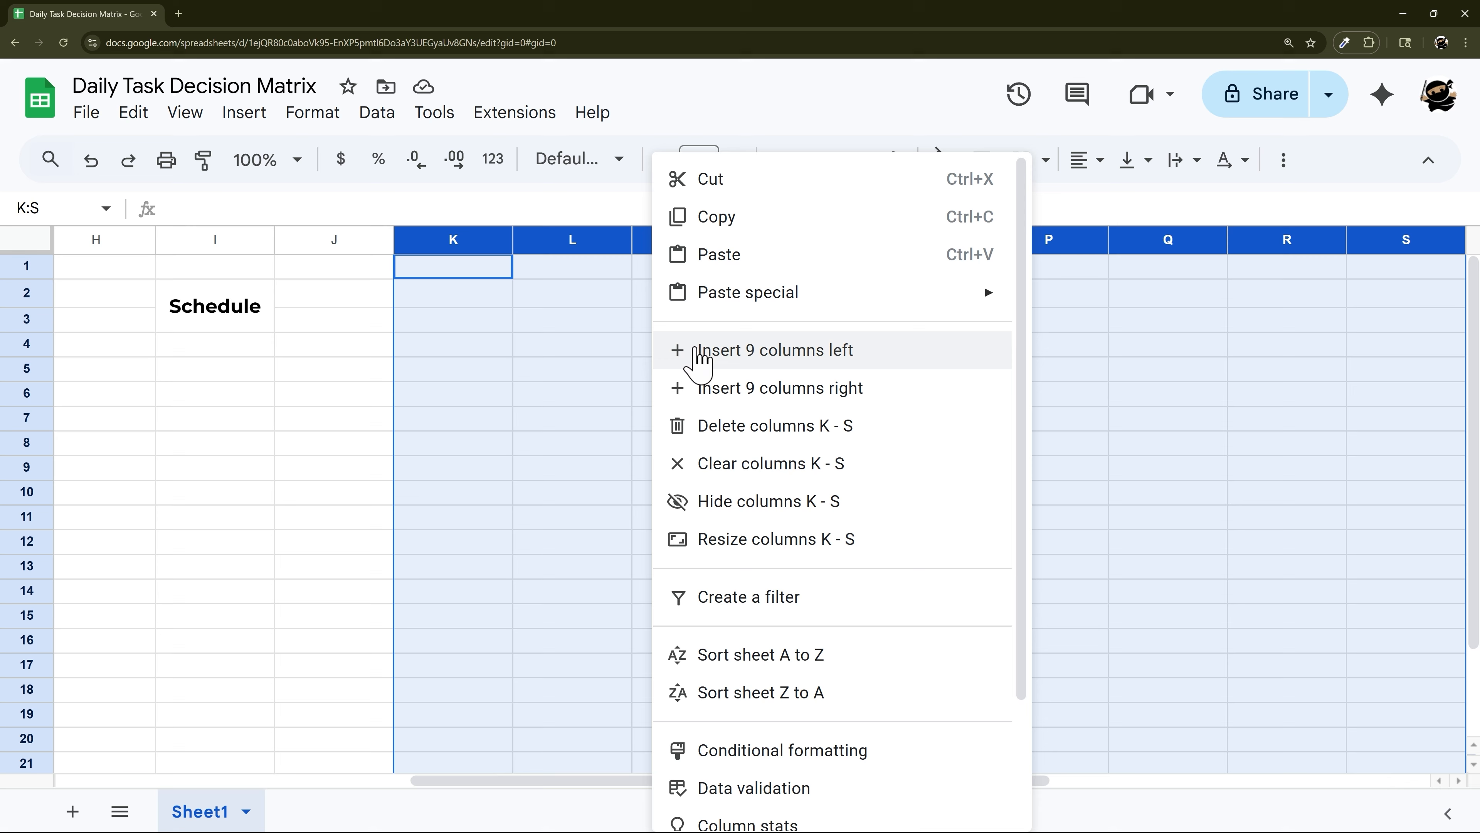
{"action": "left_click", "coordinate": [735, 427]}
{"action": "right_click", "coordinate": [713, 242]}
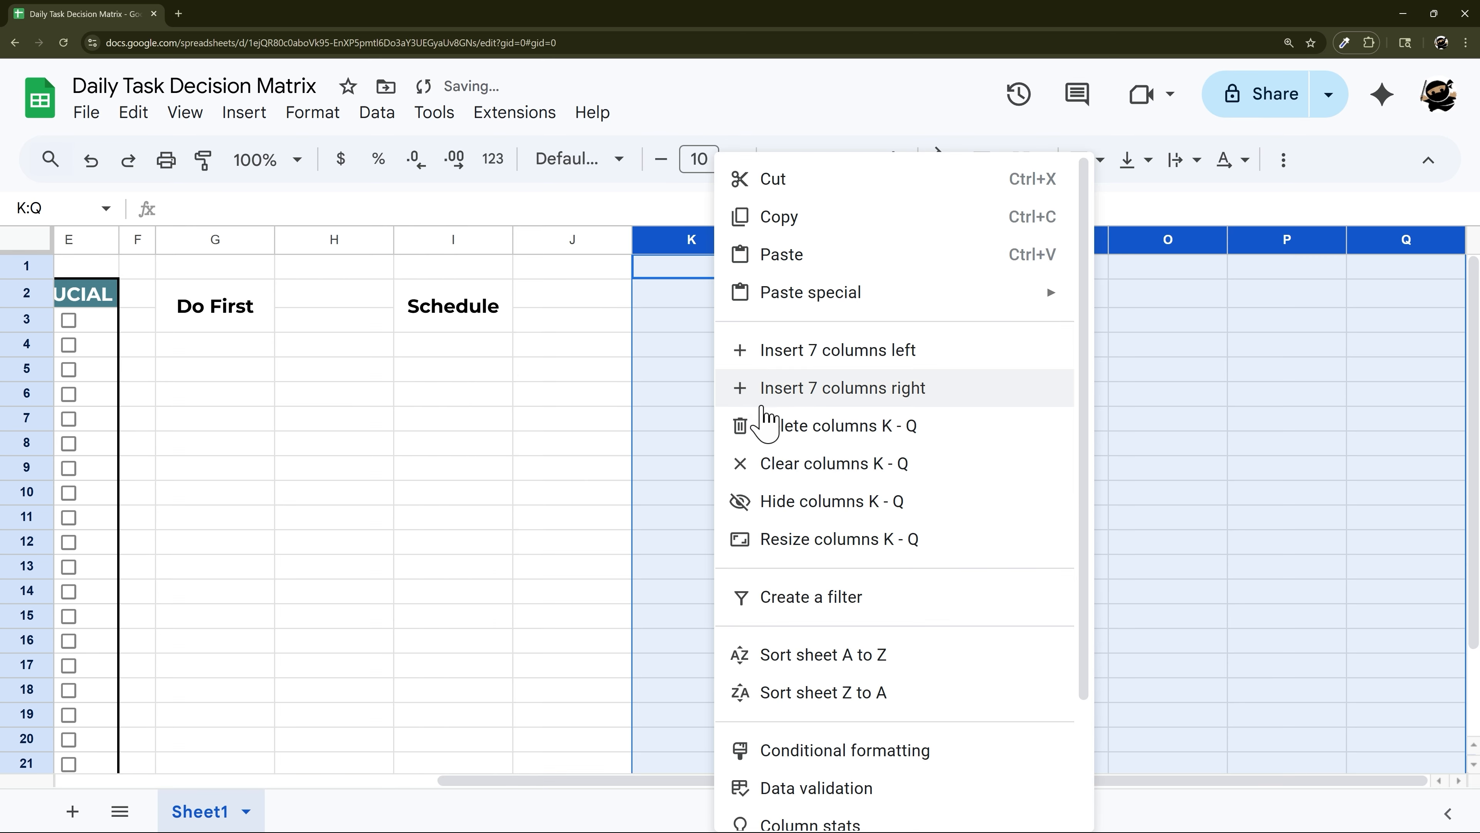
{"action": "left_click", "coordinate": [769, 425]}
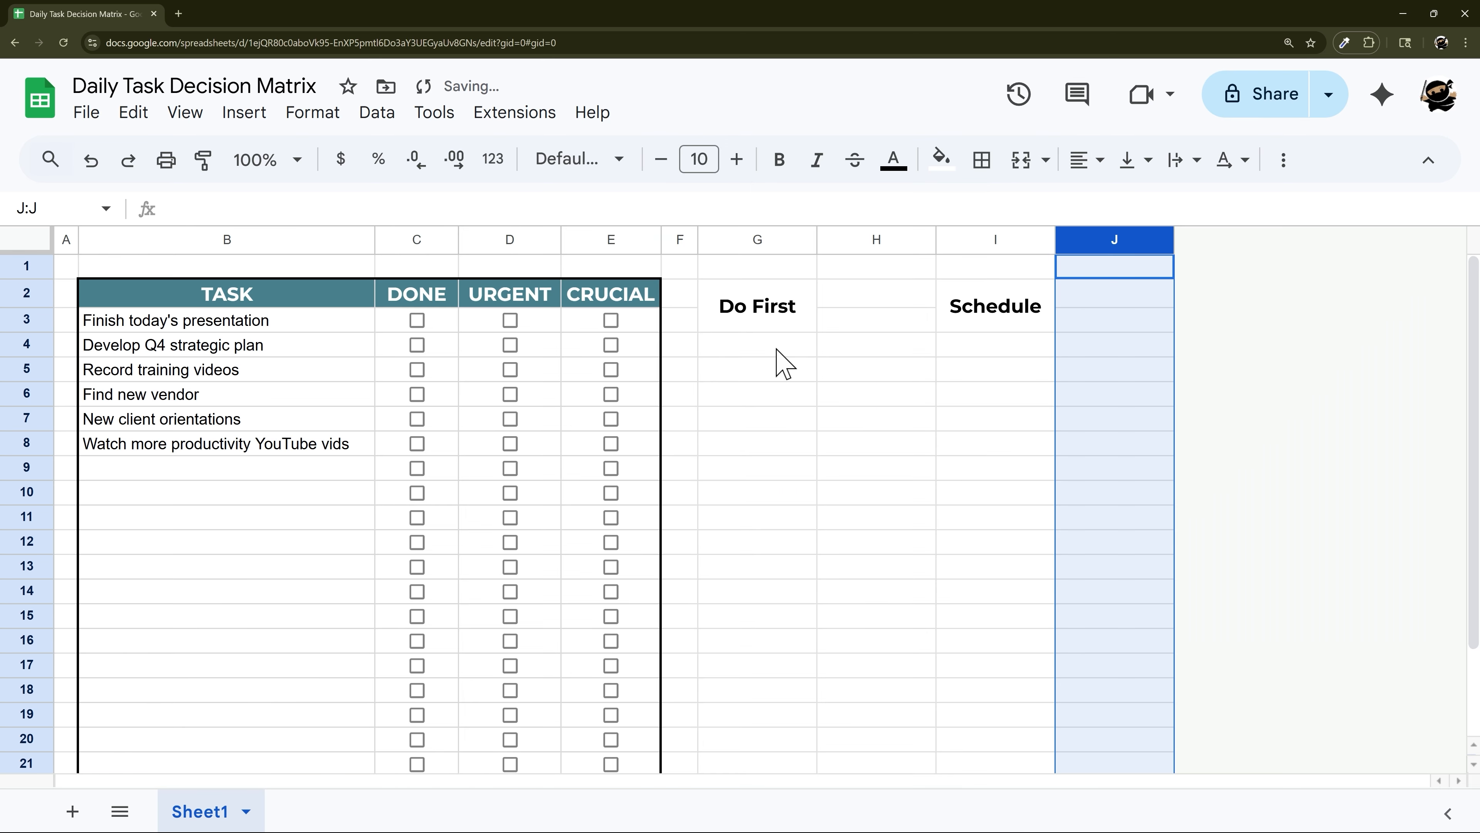
Set the width of columns H and J to 20 pixels.
{"action": "left_click", "coordinate": [912, 240]}
{"action": "left_click", "coordinate": [1104, 237], "text": "ctrl"}
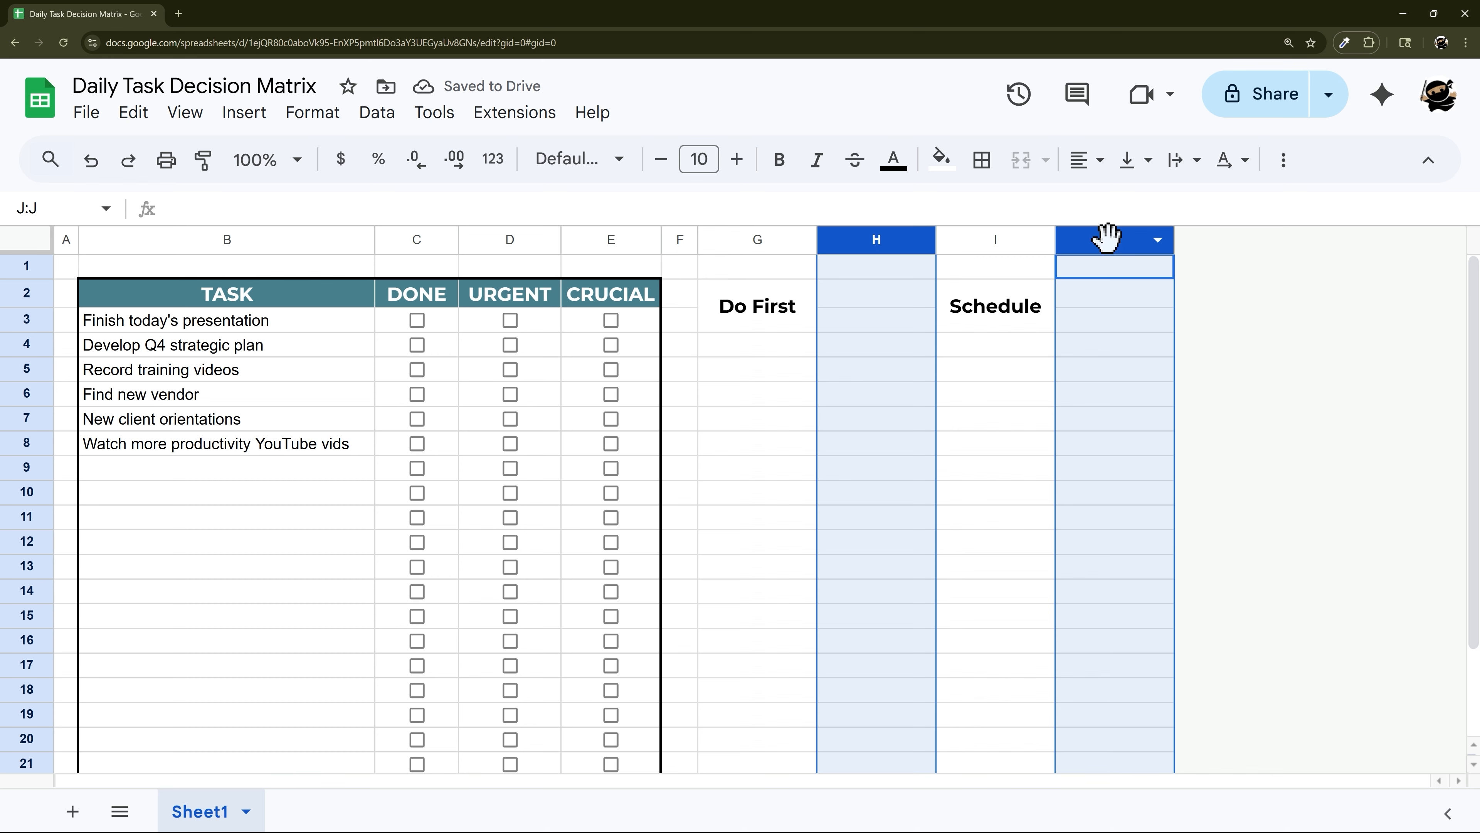
{"action": "right_click", "coordinate": [1105, 237]}
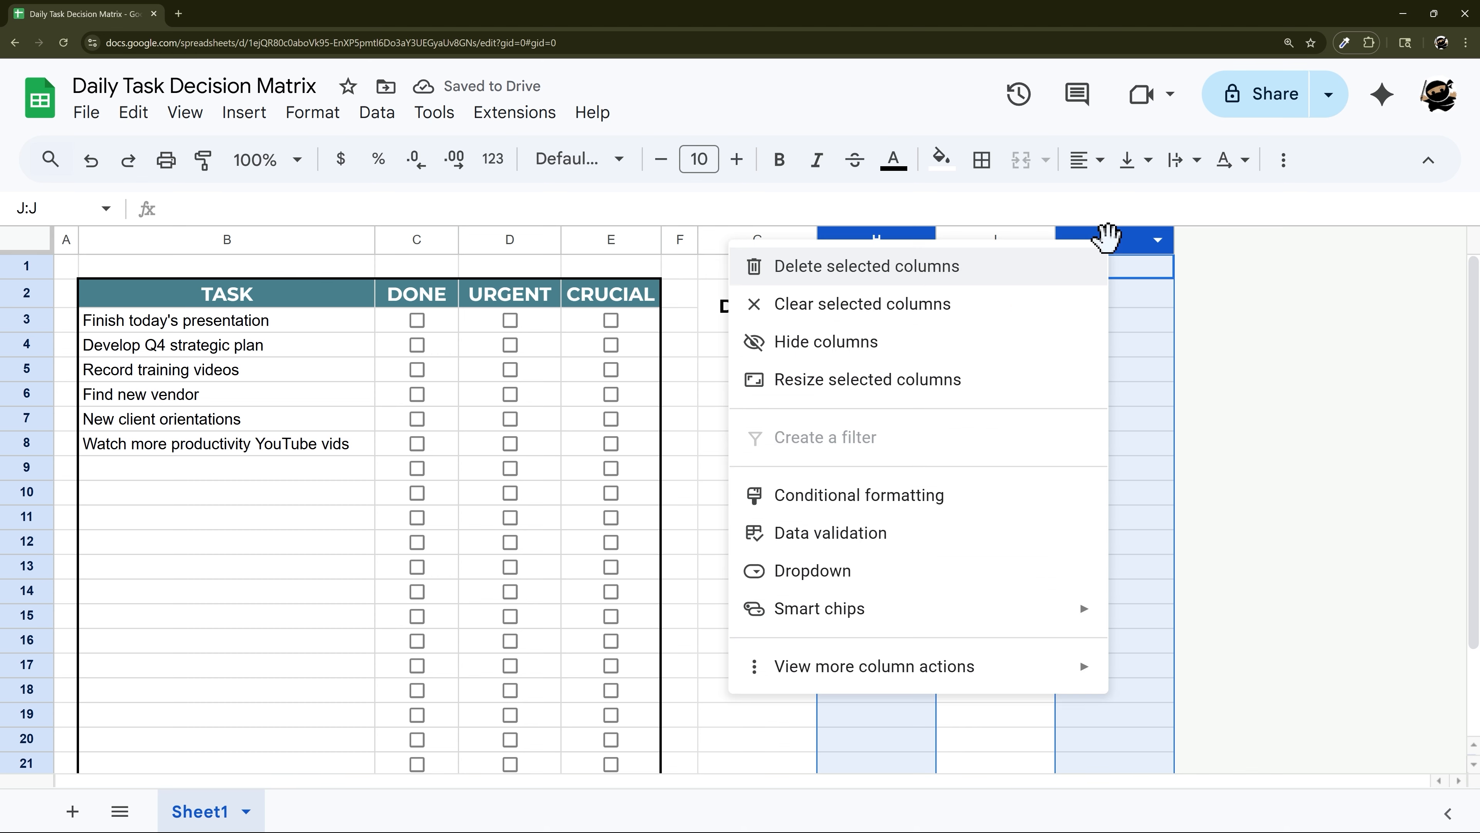
{"action": "left_click", "coordinate": [822, 379]}
{"action": "type", "text": "20"}
{"action": "key", "text": "Return"}
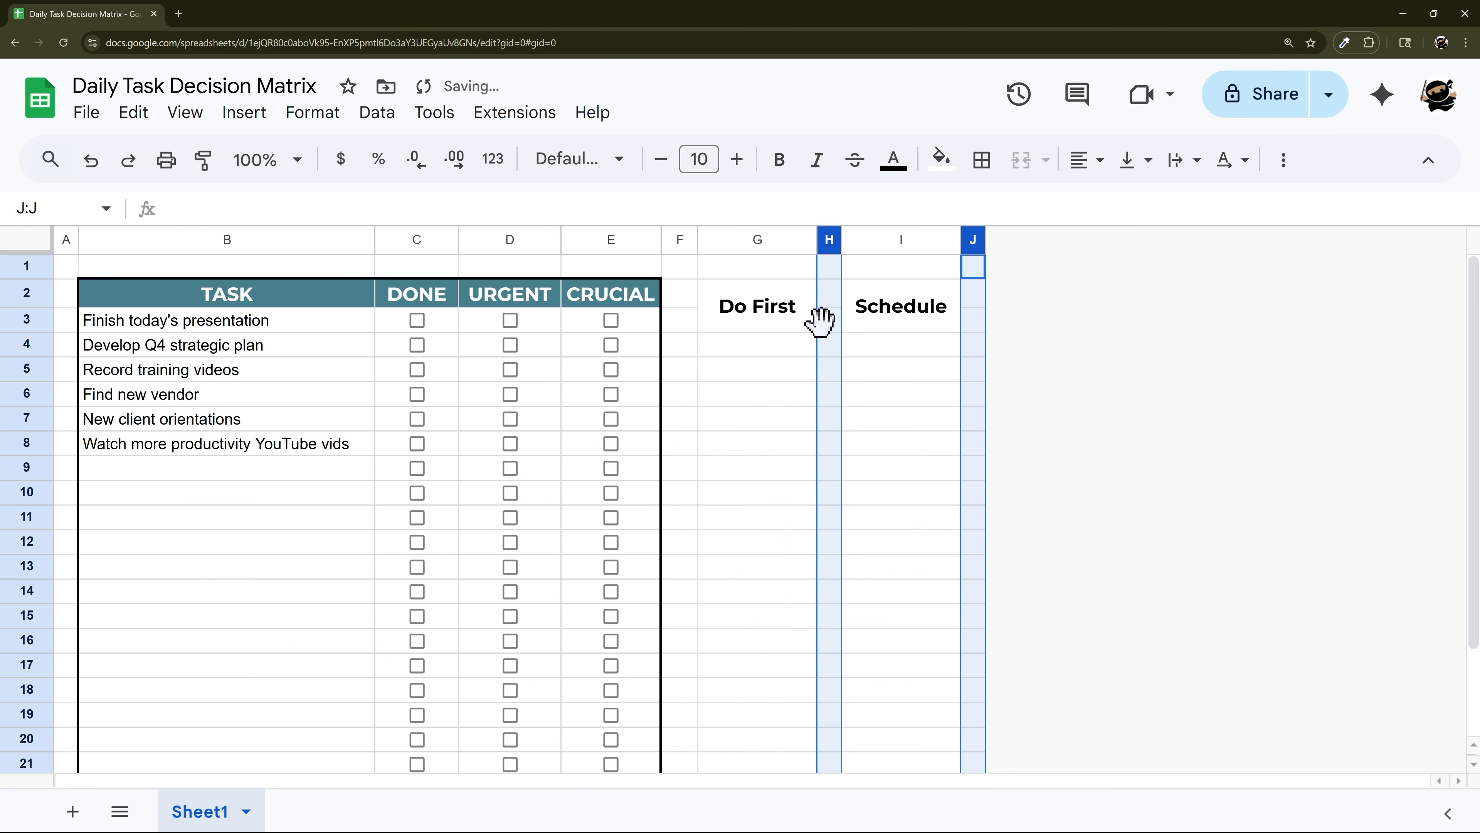
Set the width of columns G and I to 250 pixels.
{"action": "left_click", "coordinate": [906, 236]}
{"action": "left_click", "coordinate": [749, 239], "text": "ctrl"}
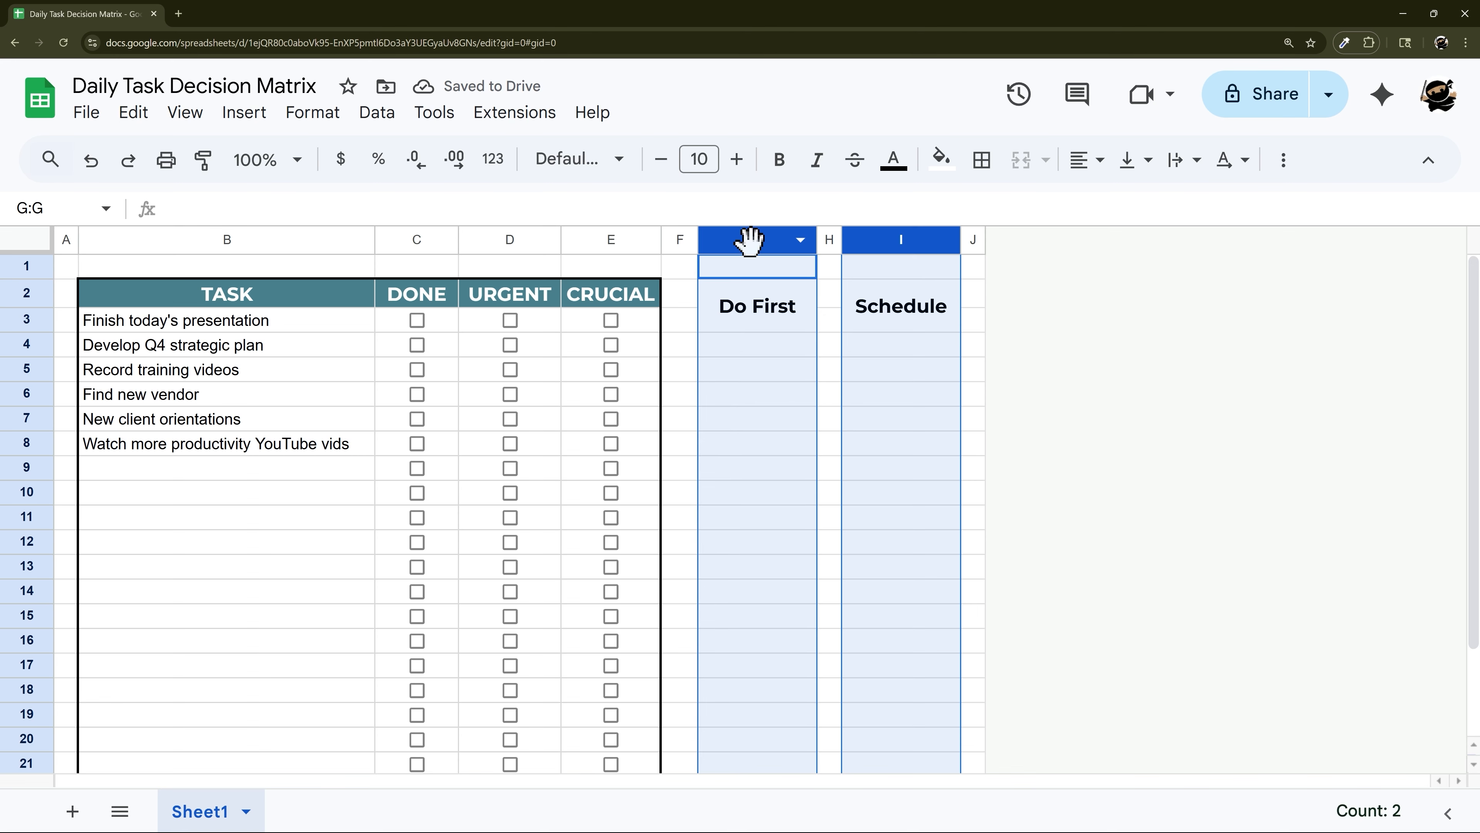
{"action": "left_click", "coordinate": [907, 321]}
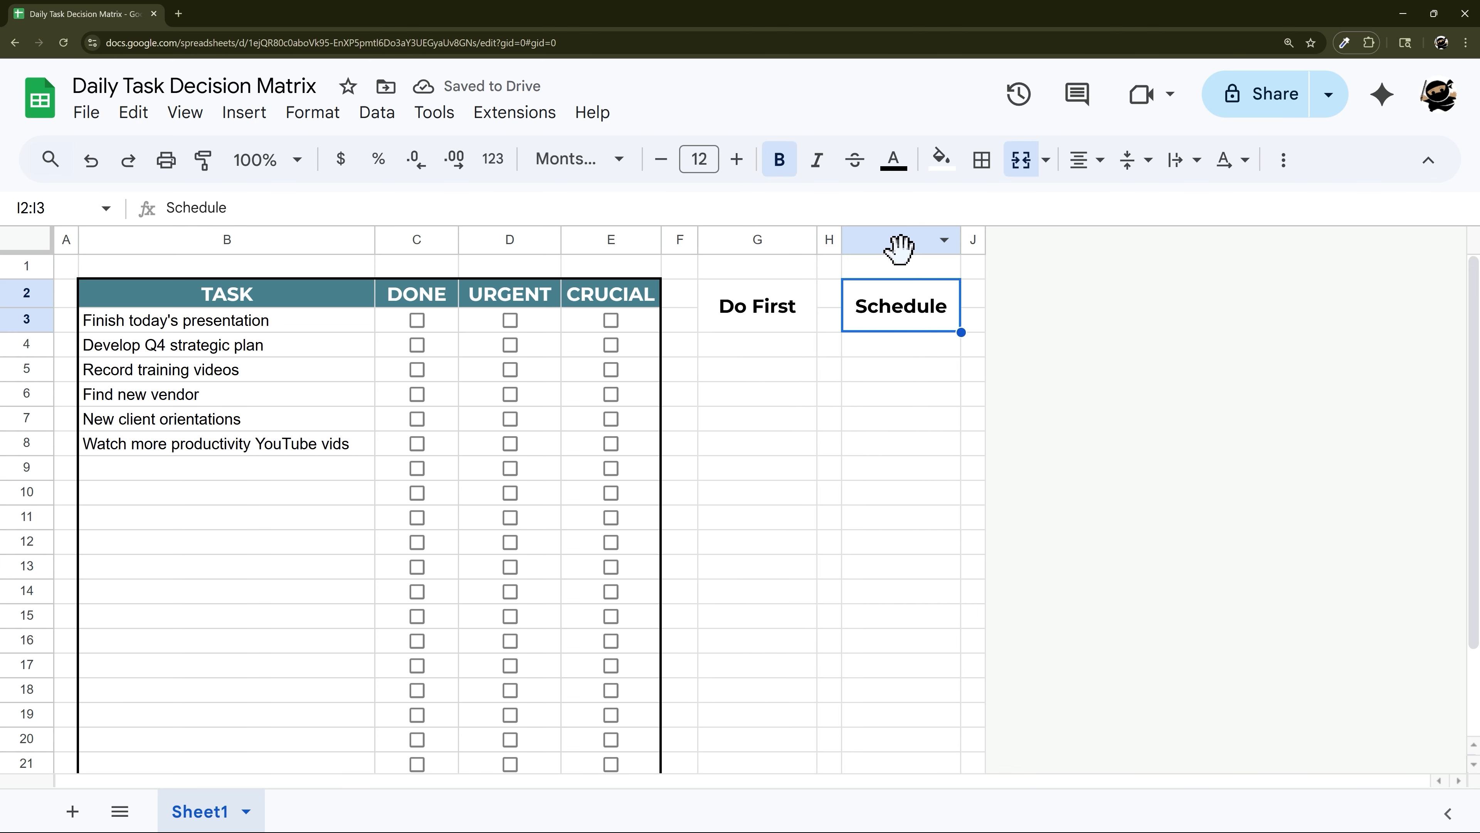
{"action": "left_click", "coordinate": [900, 236]}
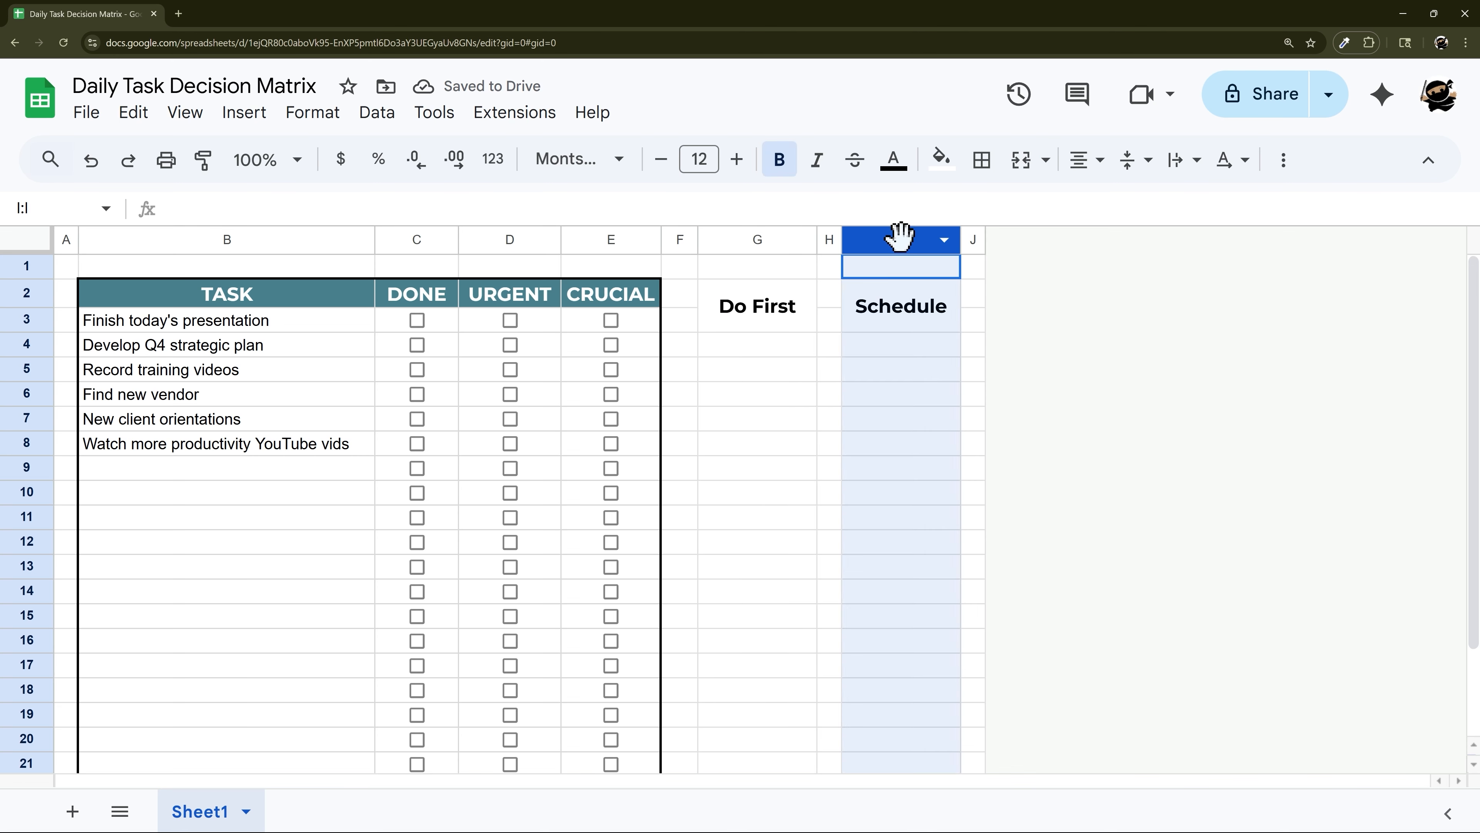
{"action": "left_click", "coordinate": [749, 236], "text": "ctrl"}
{"action": "right_click", "coordinate": [749, 236]}
{"action": "left_click", "coordinate": [828, 377]}
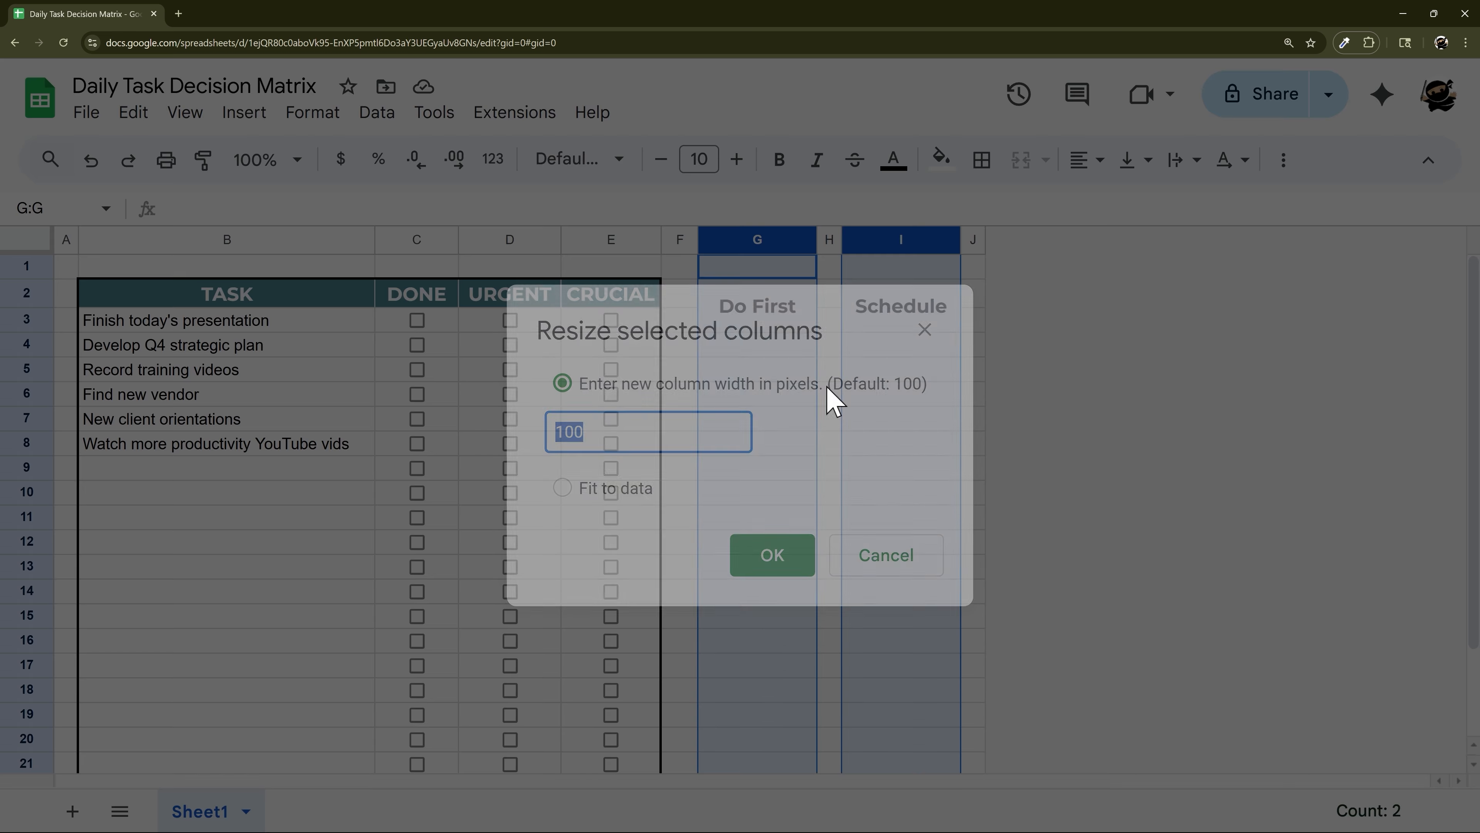
{"action": "type", "text": "250"}
{"action": "key", "text": "Return"}
{"action": "left_click", "coordinate": [810, 394]}
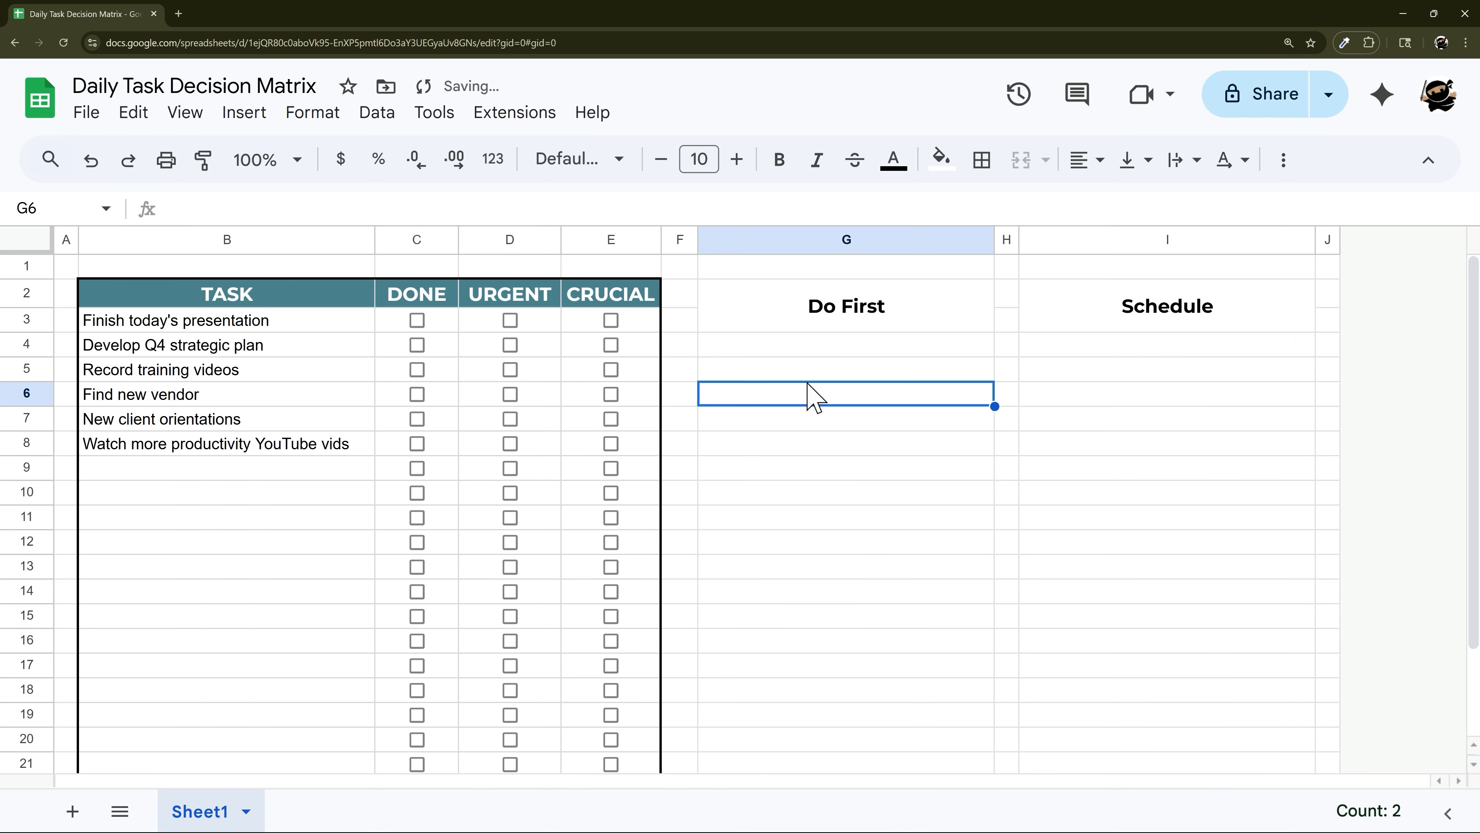
Check the pixel width of the TASK column B without changing it.
{"action": "right_click", "coordinate": [245, 240]}
{"action": "left_click", "coordinate": [318, 541]}
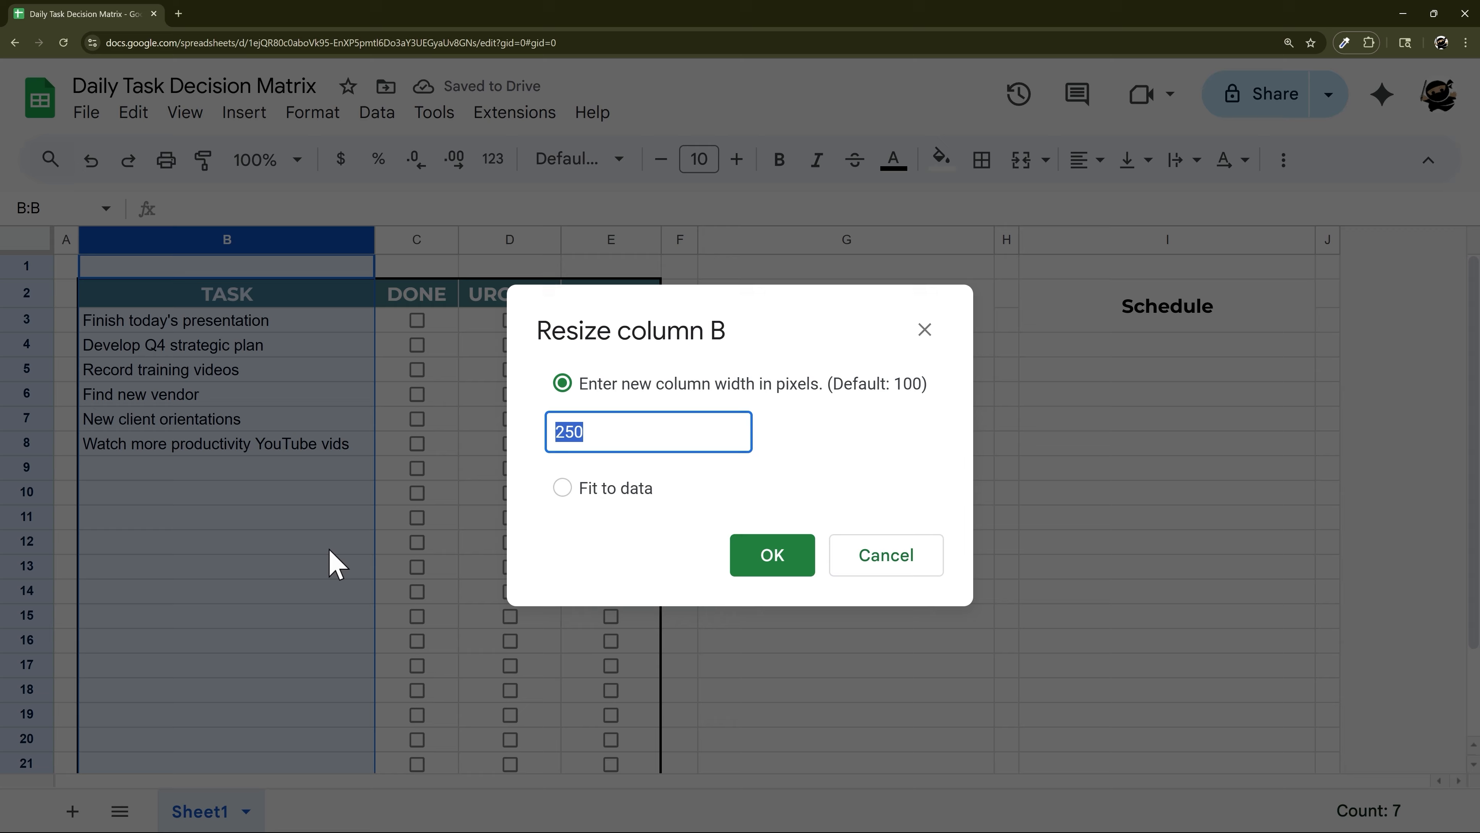
{"action": "left_click", "coordinate": [768, 554]}
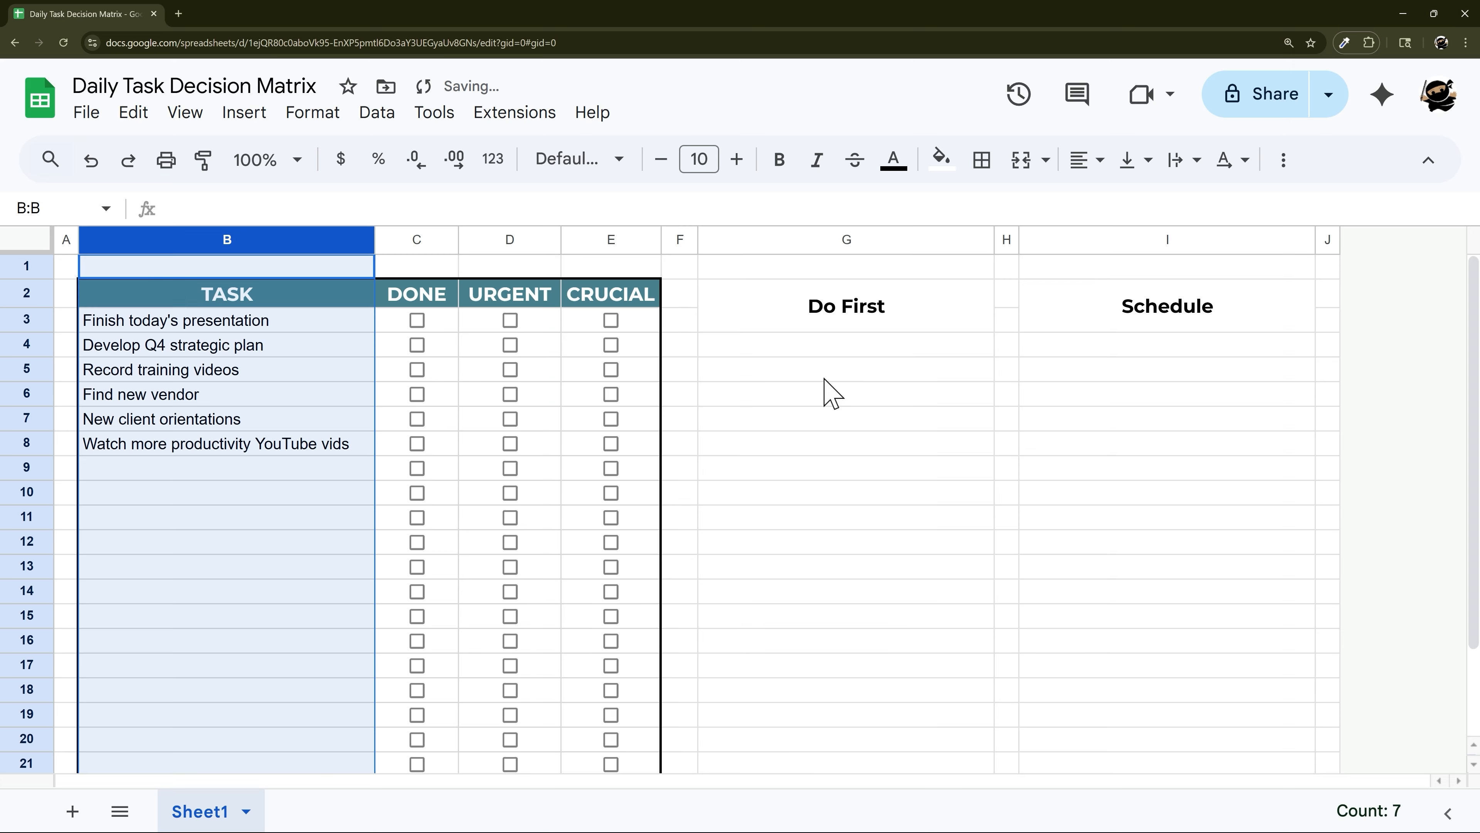
{"action": "left_click", "coordinate": [824, 233]}
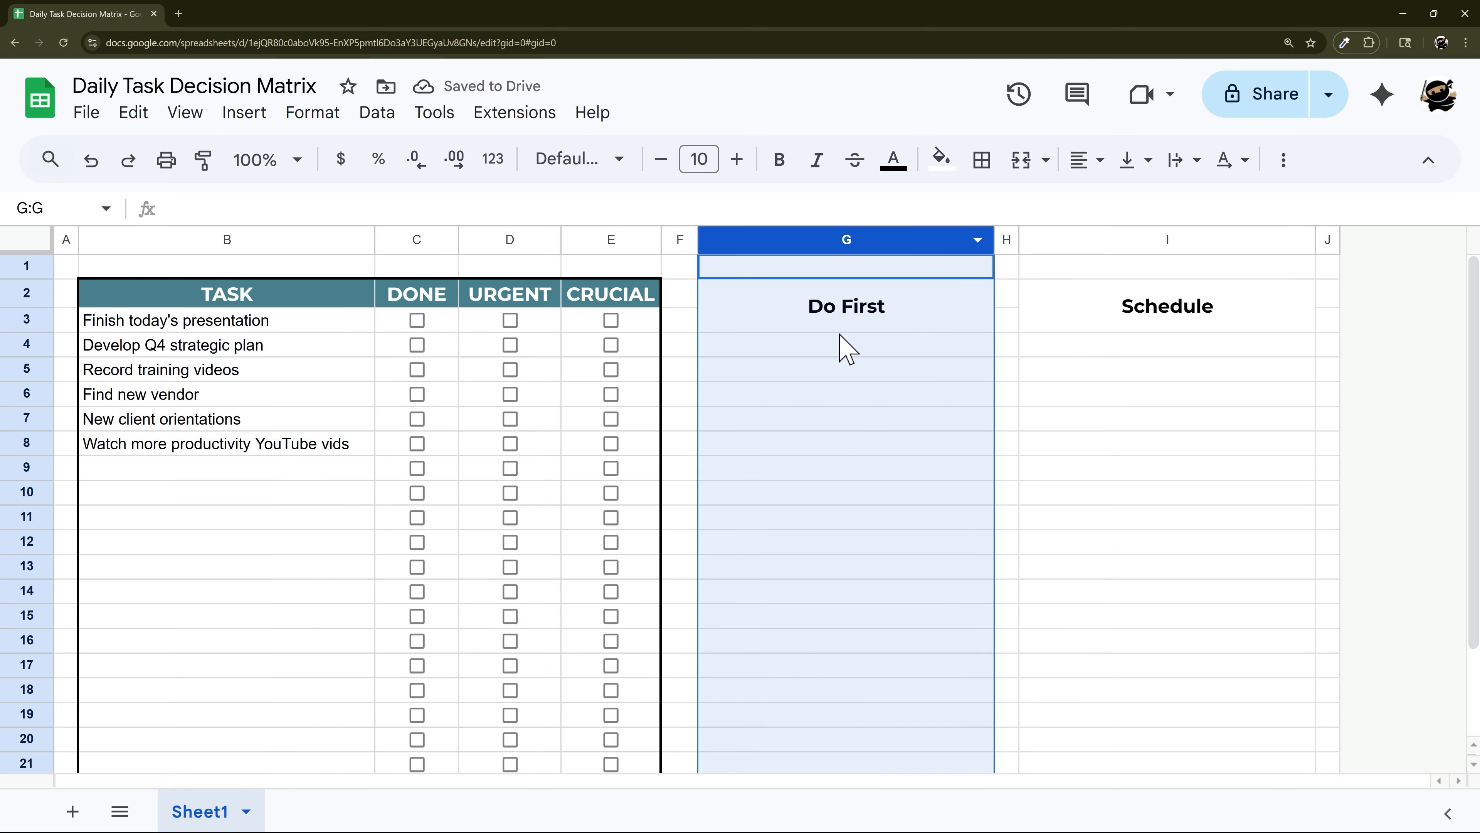
{"action": "left_click", "coordinate": [810, 320]}
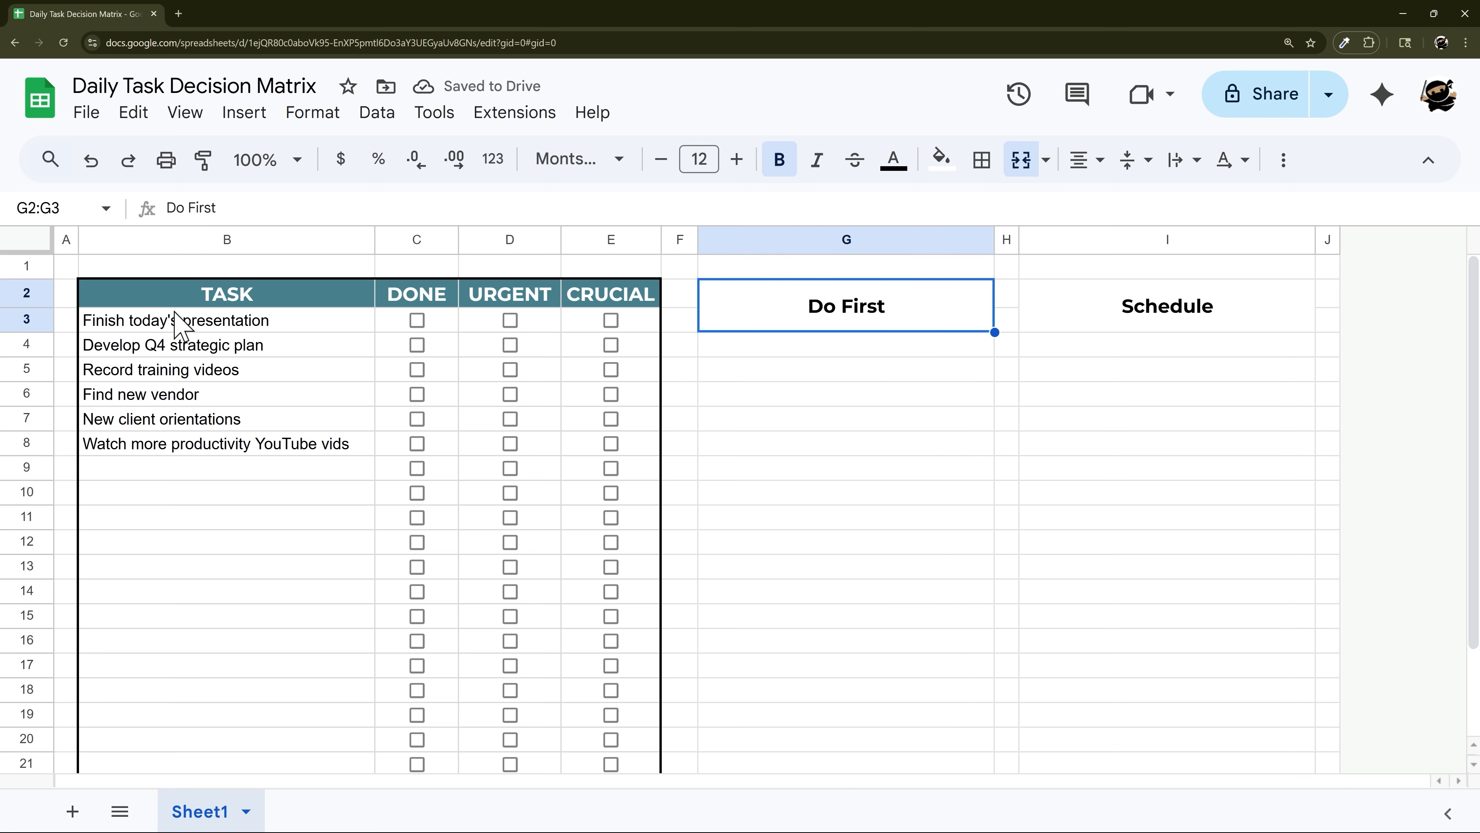
{"action": "left_click_drag", "start_coordinate": [193, 318], "coordinate": [202, 596]}
{"action": "scroll", "coordinate": [202, 596], "scroll_direction": "down", "scroll_amount": 2}
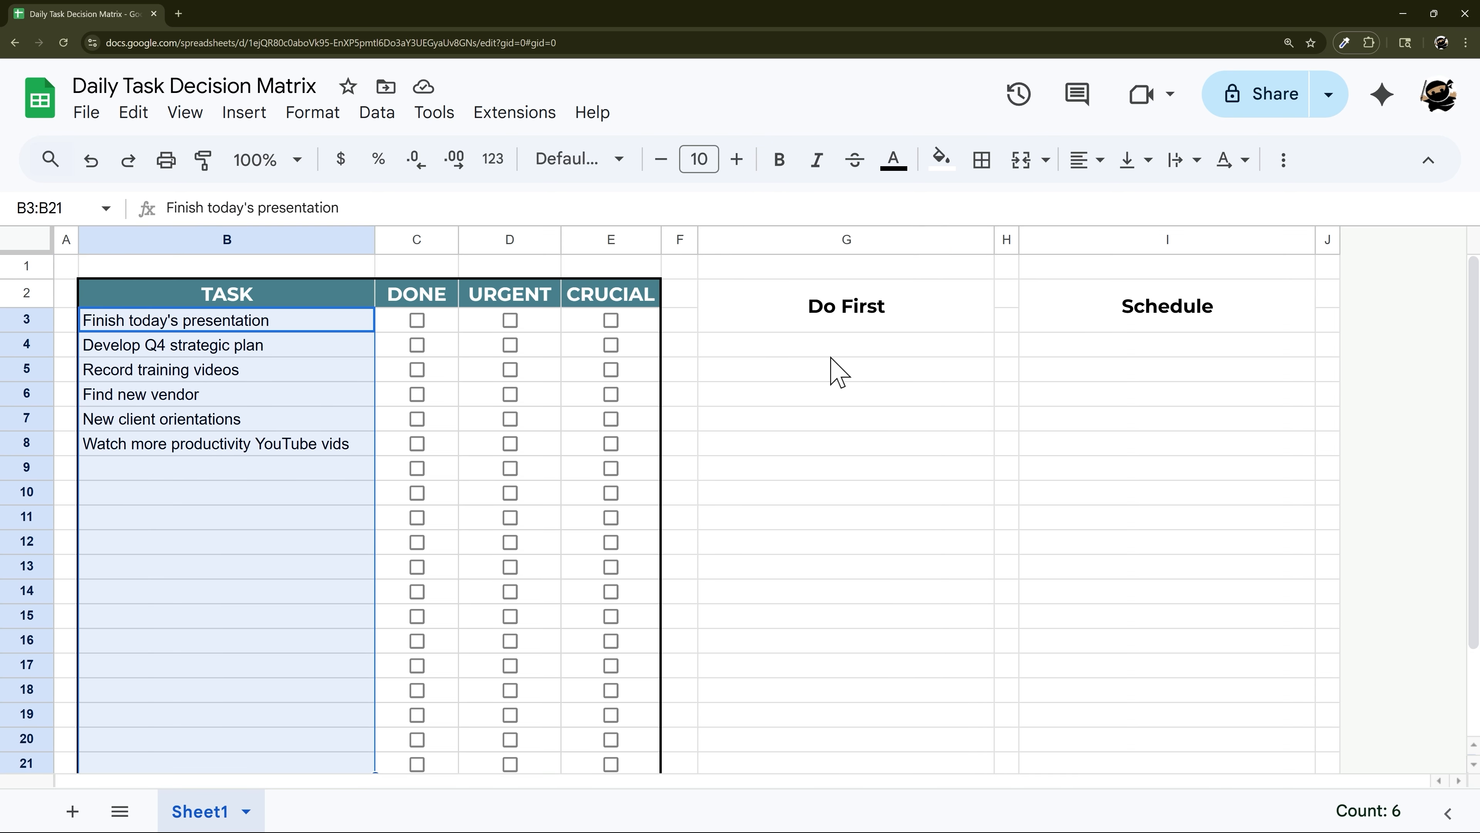
{"action": "left_click", "coordinate": [831, 347]}
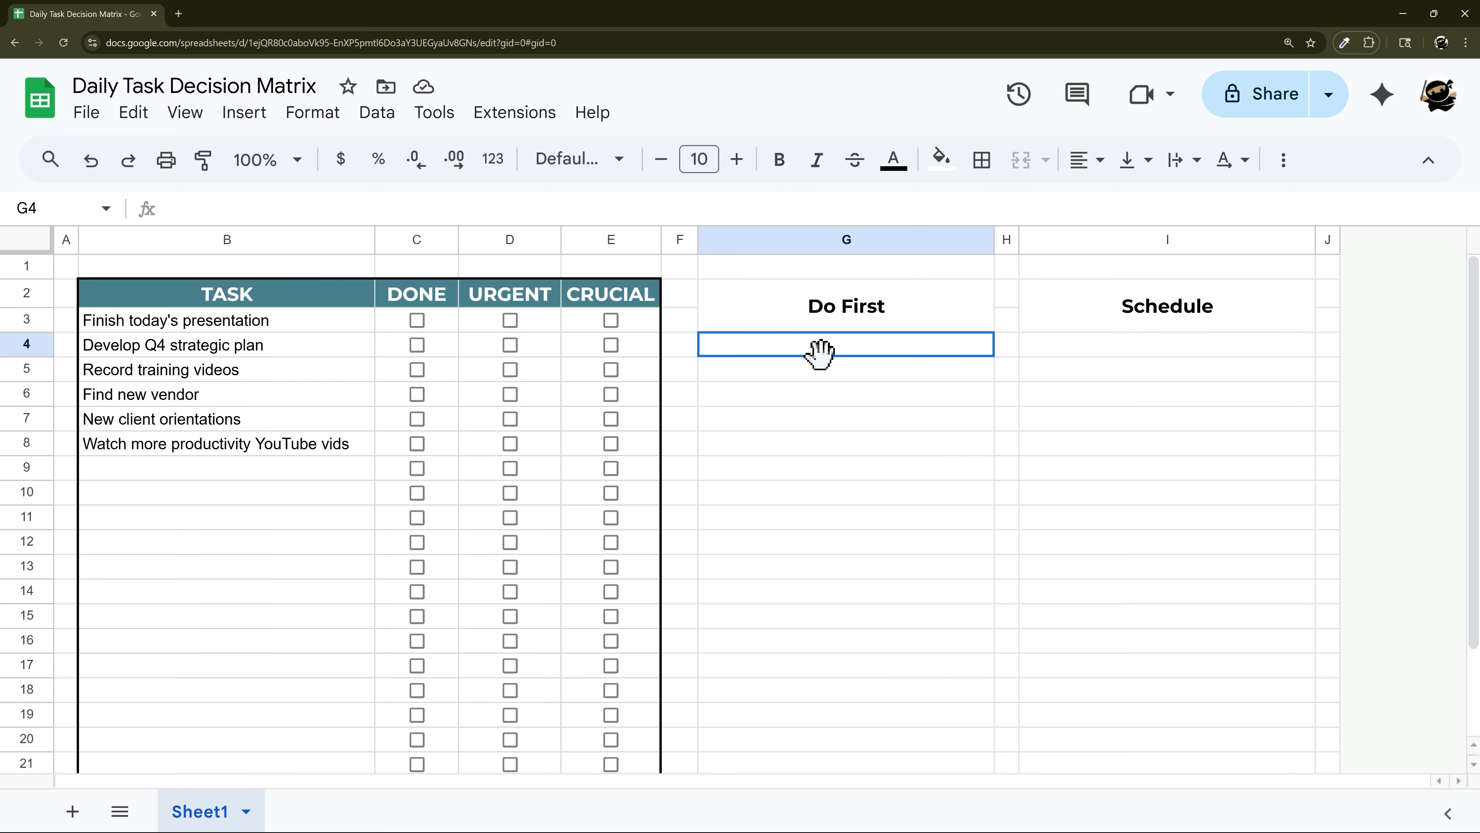
{"action": "left_click_drag", "start_coordinate": [820, 352], "coordinate": [771, 519]}
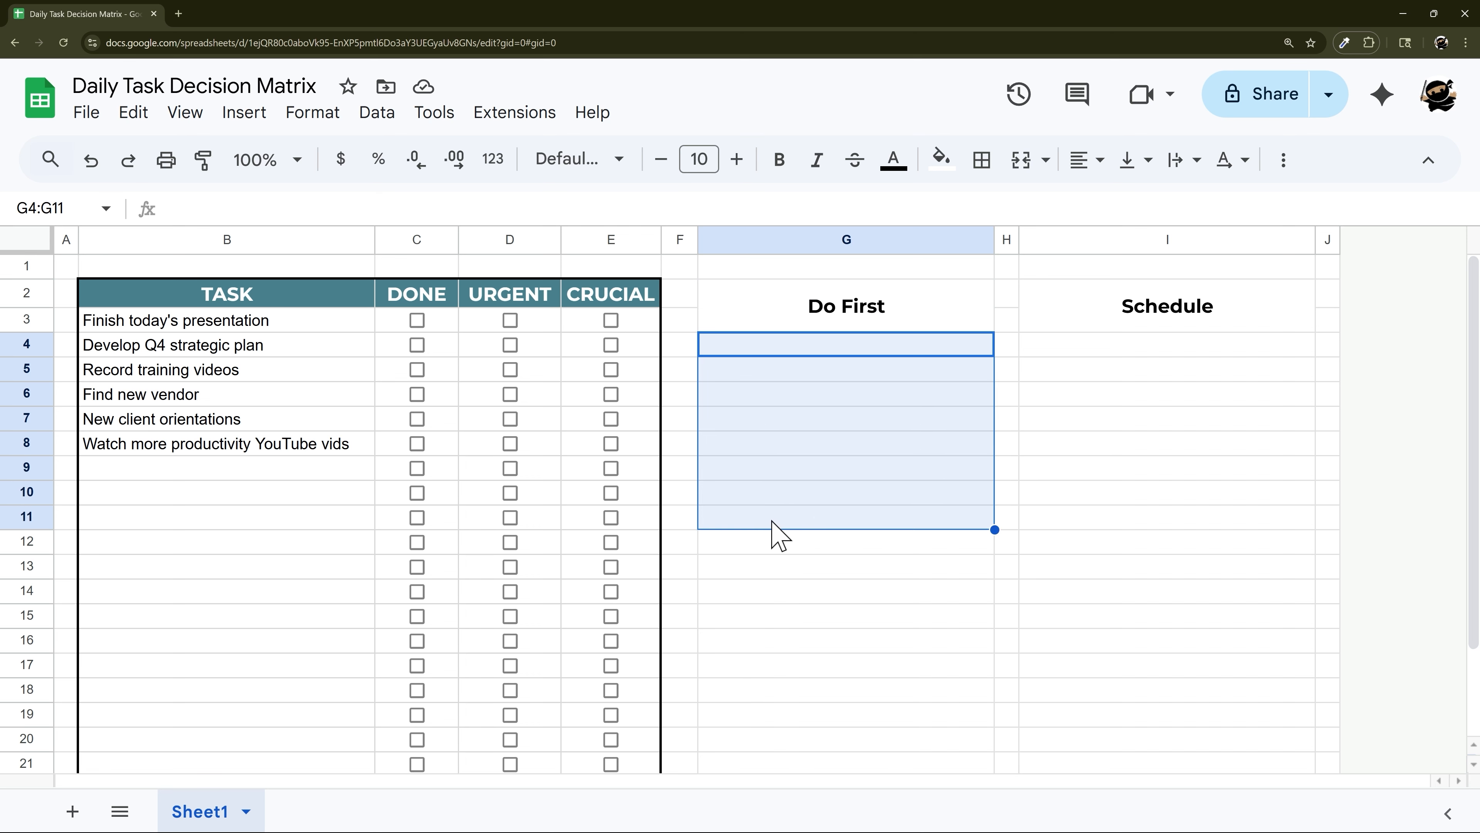
{"action": "left_click", "coordinate": [736, 549]}
{"action": "left_click", "coordinate": [736, 566]}
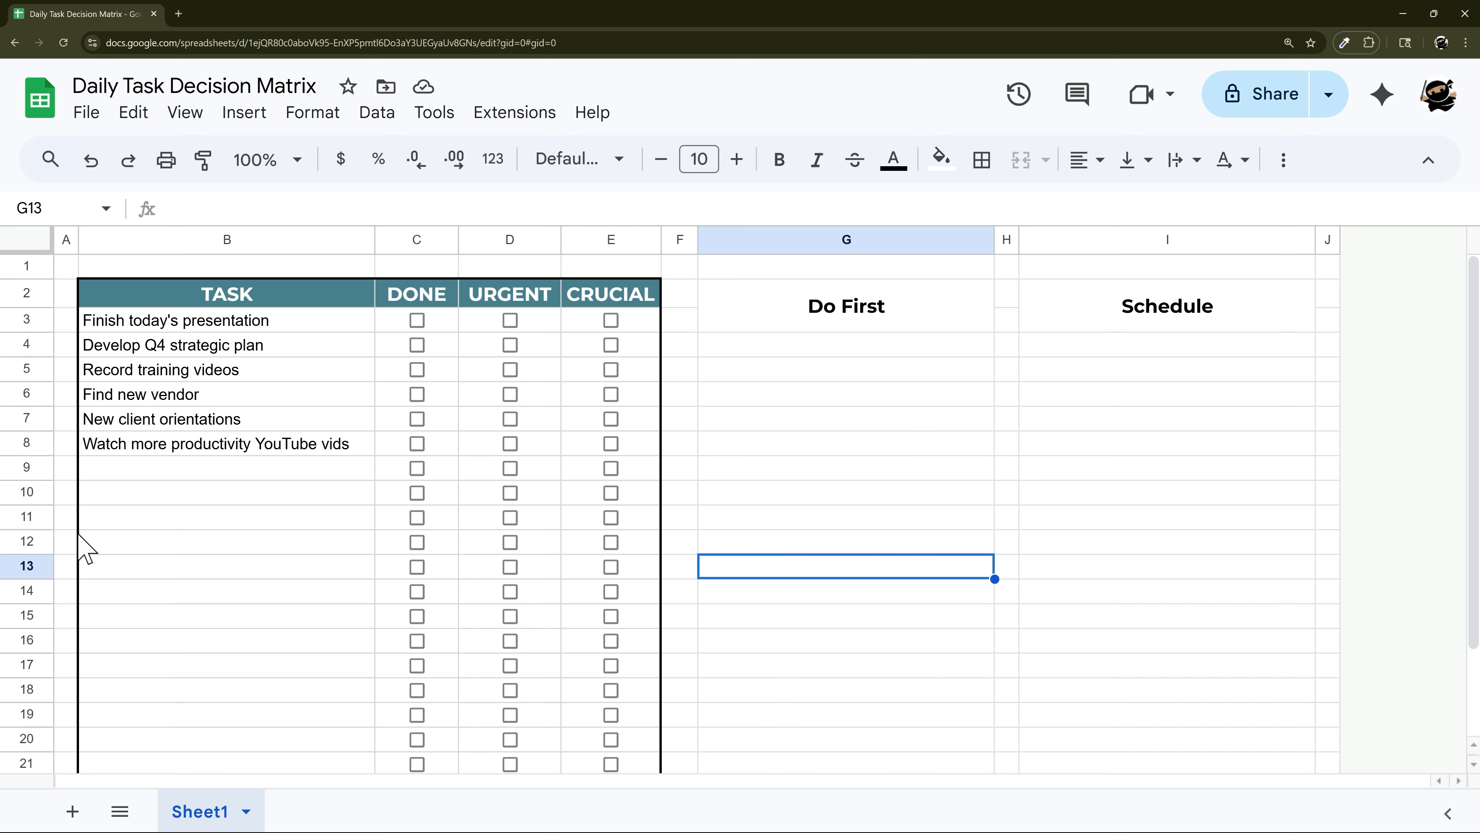
{"action": "left_click", "coordinate": [29, 564]}
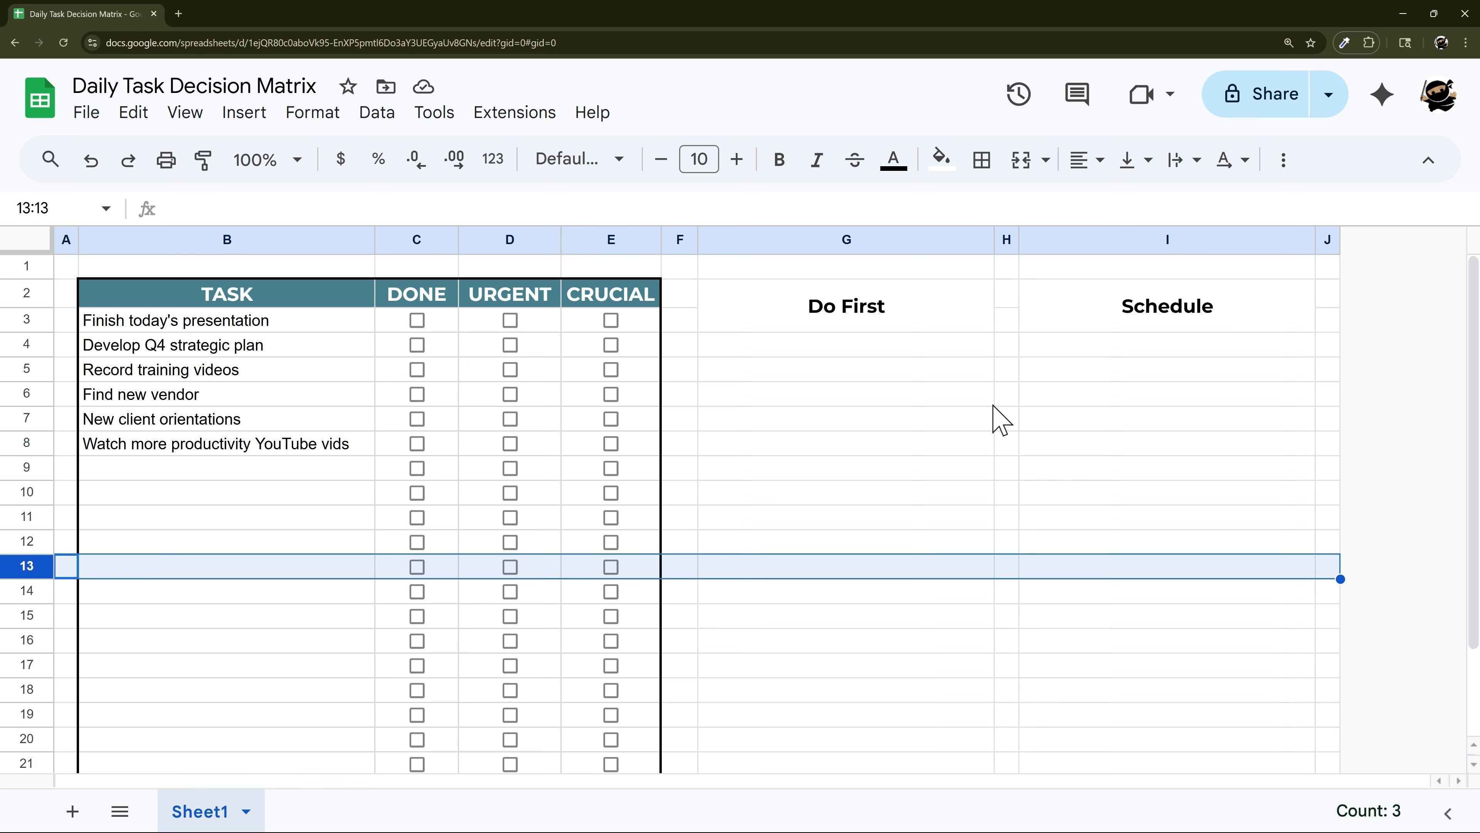
Copy the "Do First" and "Schedule" headings in G2:I3 and paste them starting at G13.
{"action": "left_click", "coordinate": [939, 325]}
{"action": "left_click", "coordinate": [1024, 322], "text": "shift"}
{"action": "key", "text": "ctrl+c"}
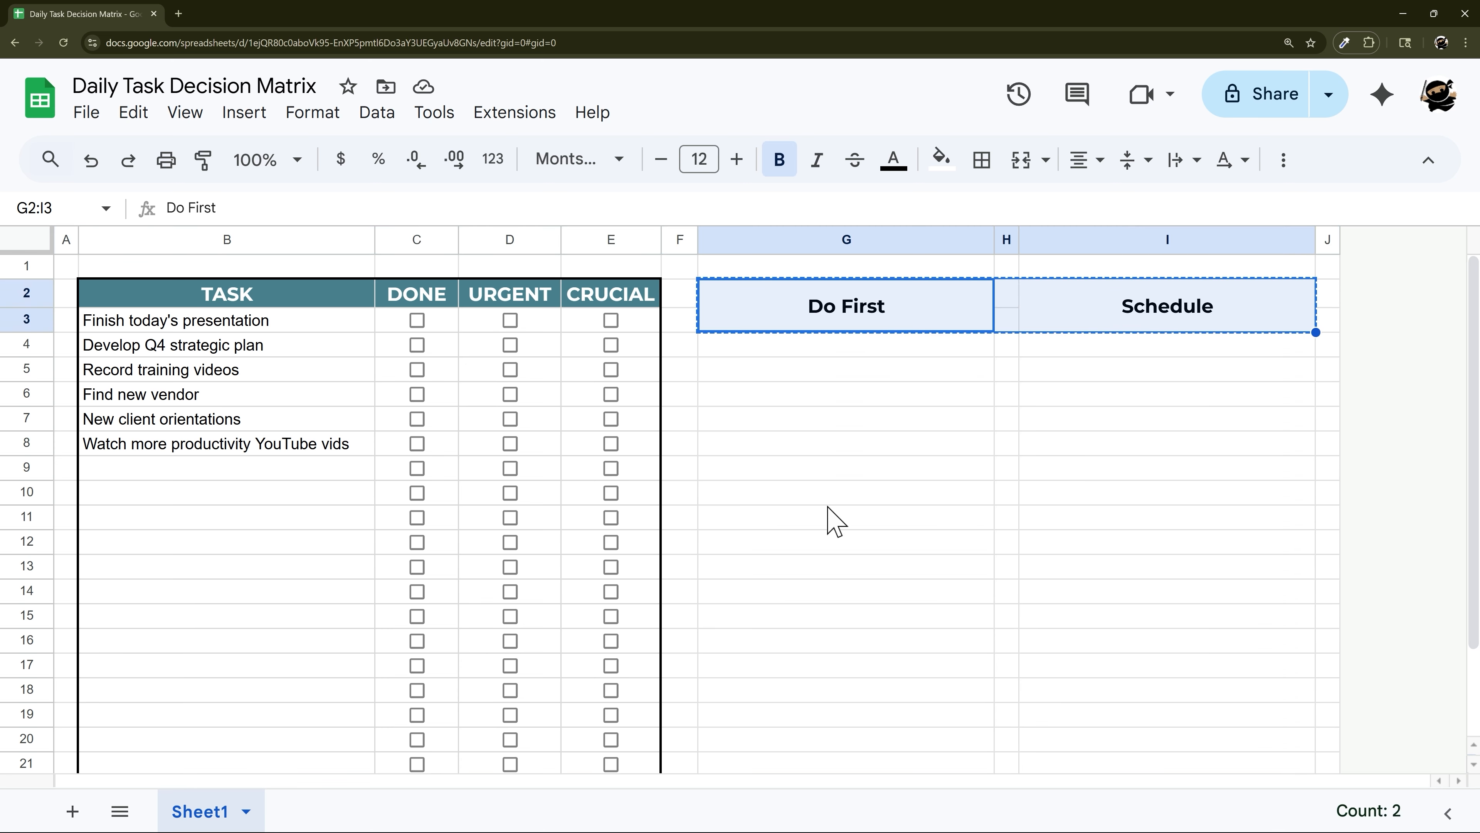
{"action": "left_click", "coordinate": [732, 545]}
{"action": "left_click", "coordinate": [736, 563]}
{"action": "key", "text": "ctrl+v"}
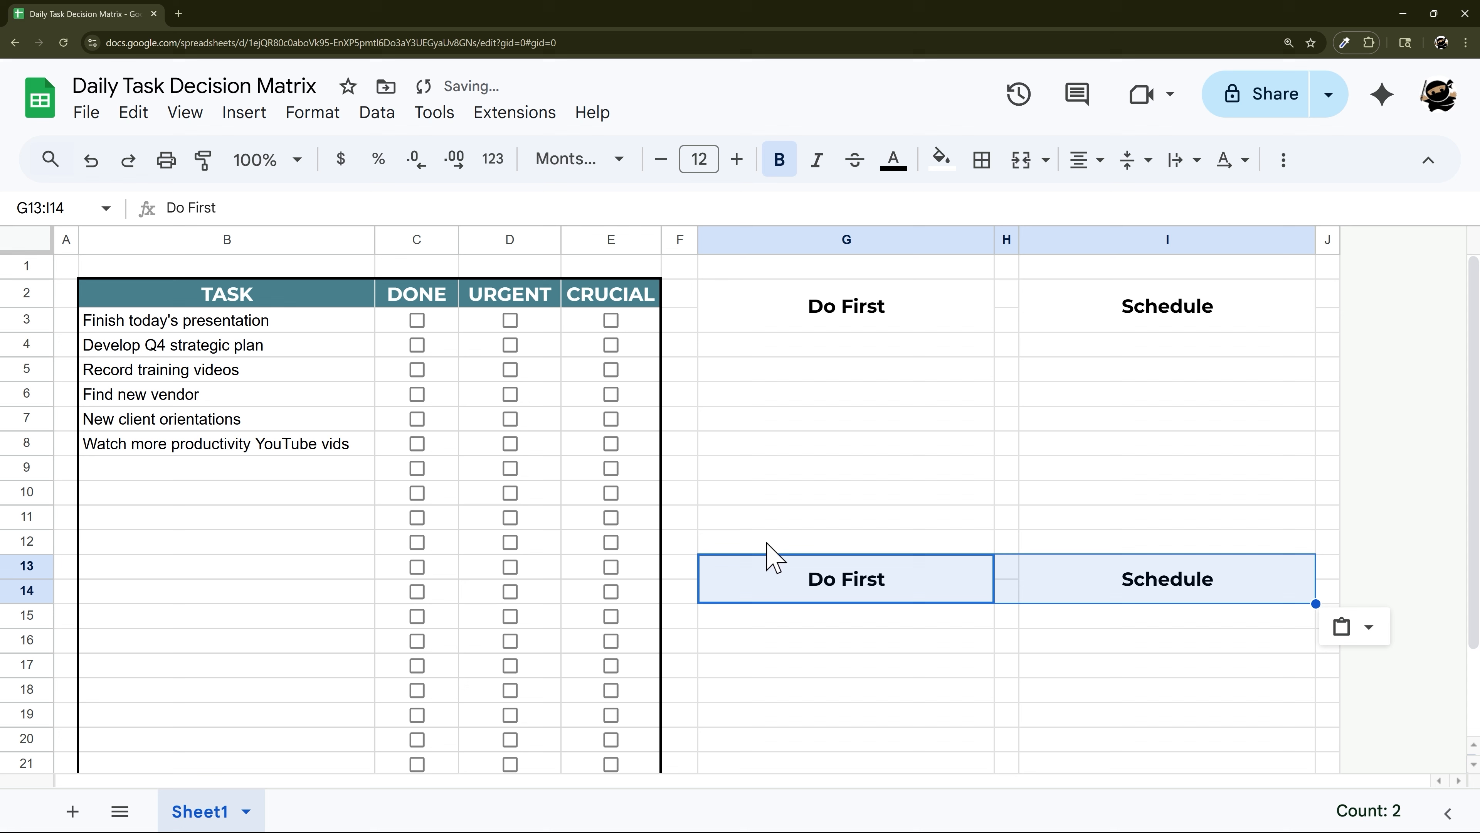
Replace the copied heading in G13 with "Delegate / Automate".
{"action": "double_click", "coordinate": [892, 591]}
{"action": "left_click_drag", "start_coordinate": [914, 577], "coordinate": [777, 579]}
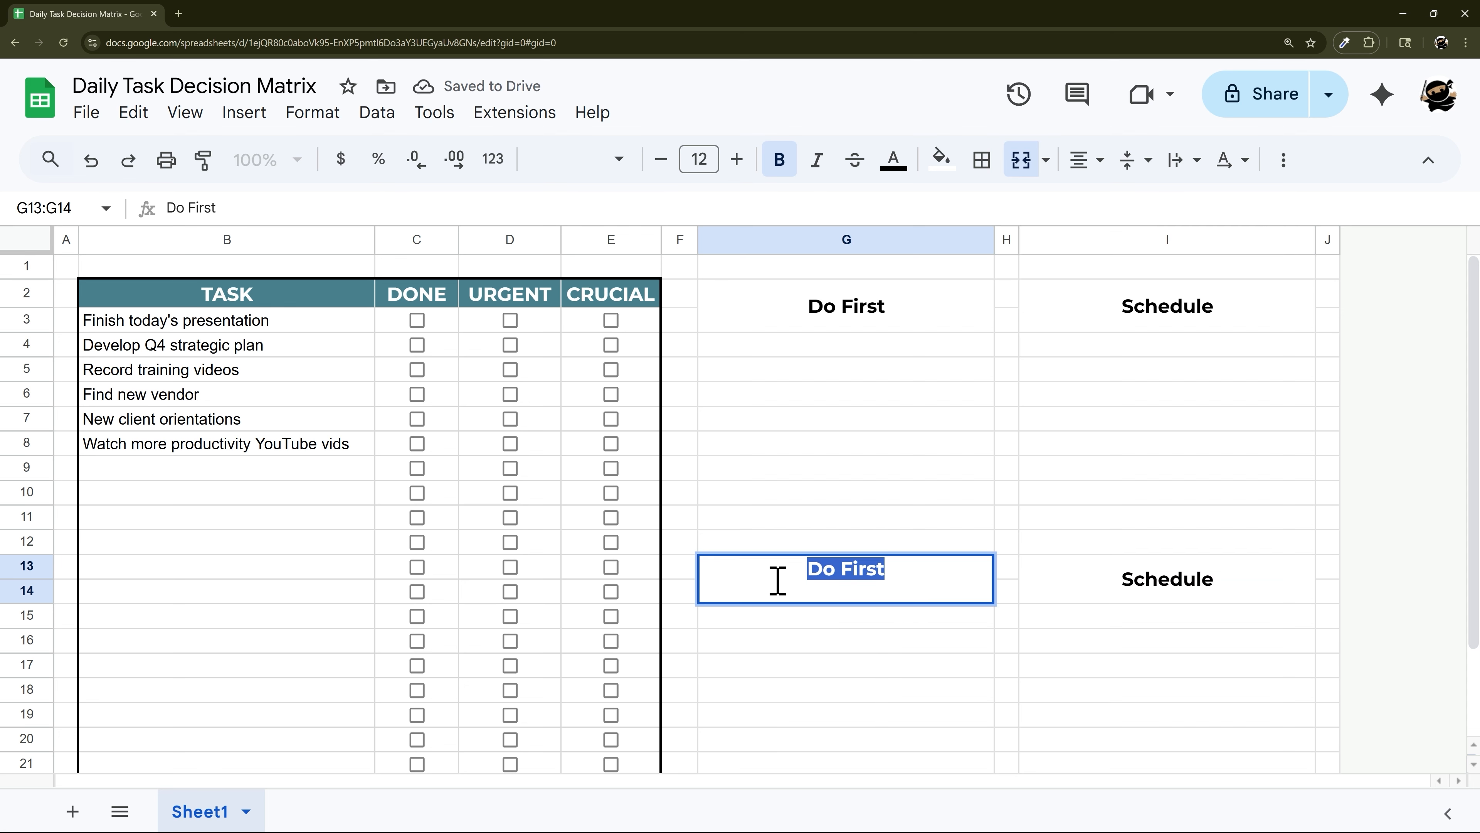
{"action": "type", "text": "Deleg"}
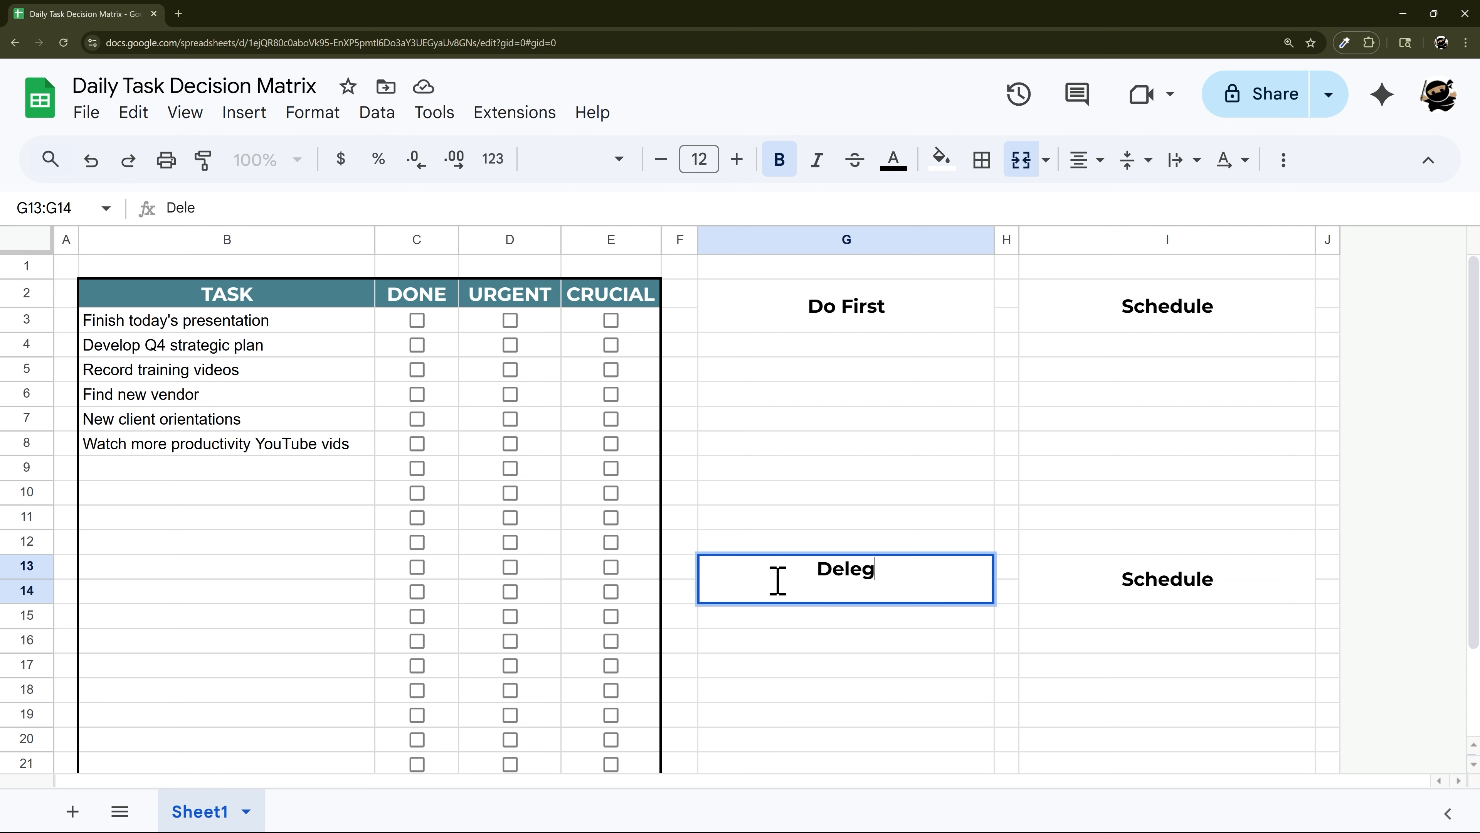
{"action": "type", "text": "ate / Auth"}
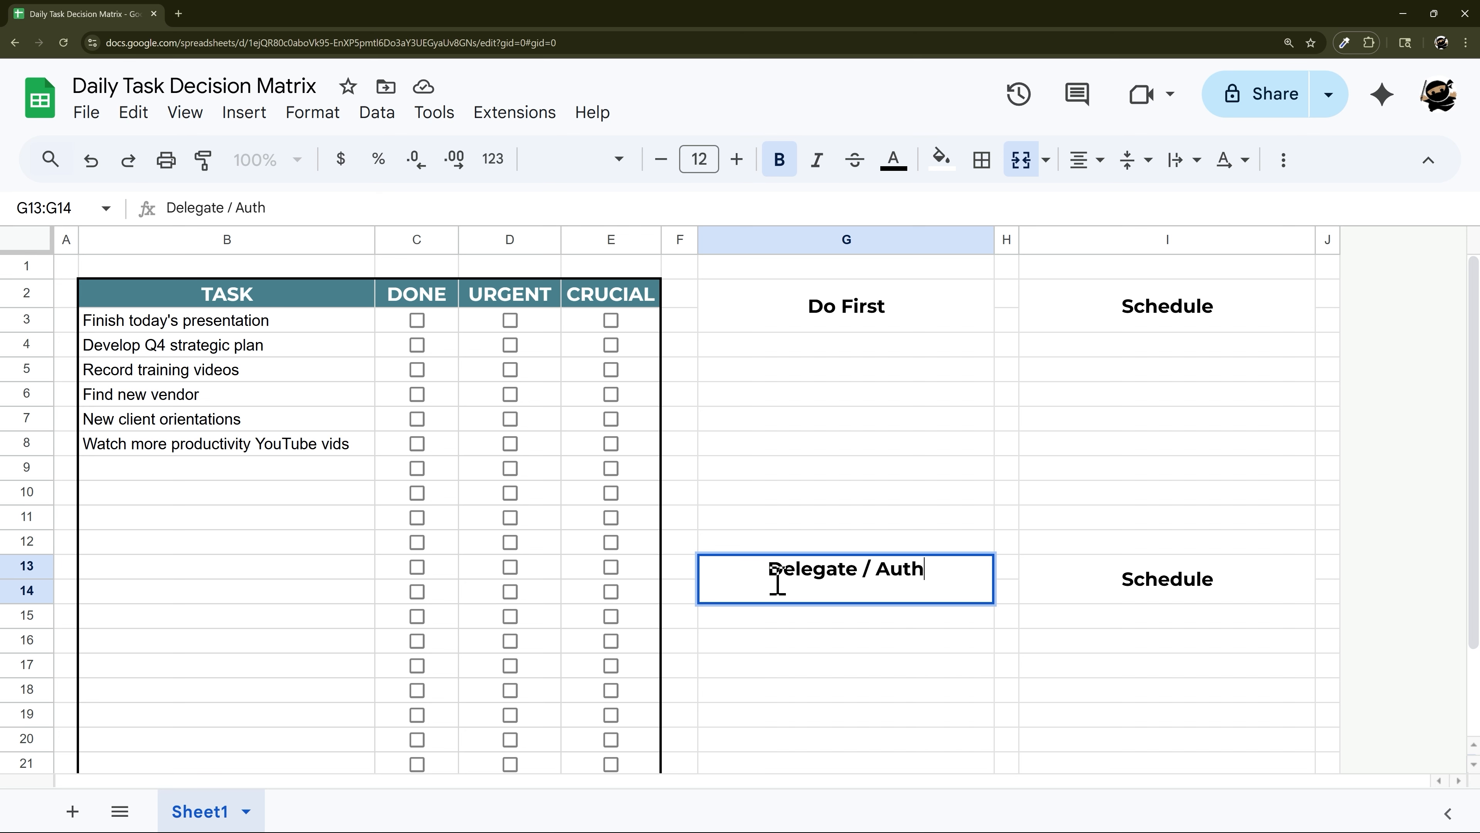
{"action": "key", "text": "BackSpace"}
{"action": "type", "text": "omate"}
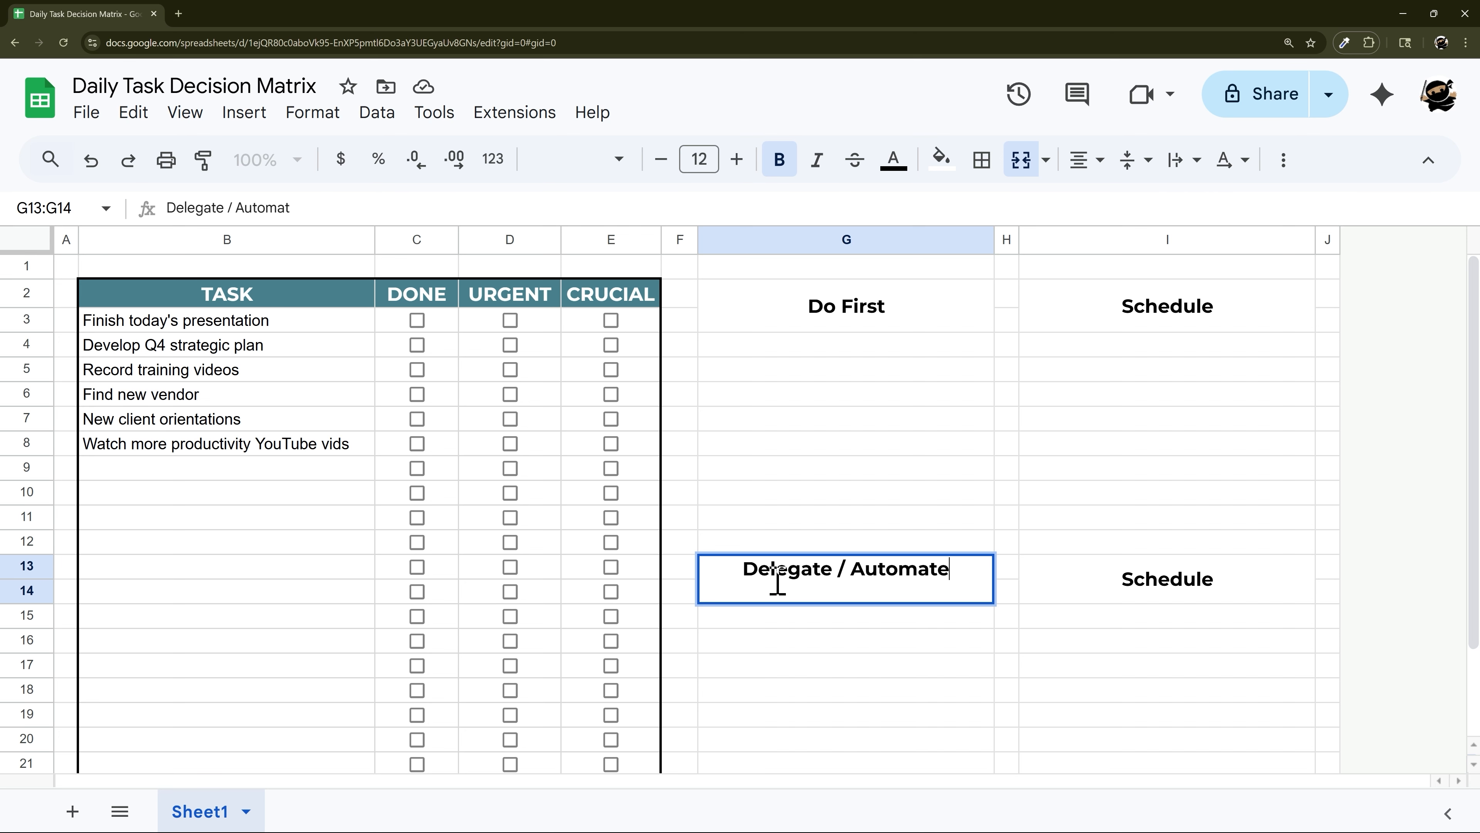
{"action": "key", "text": "ctrl+Return"}
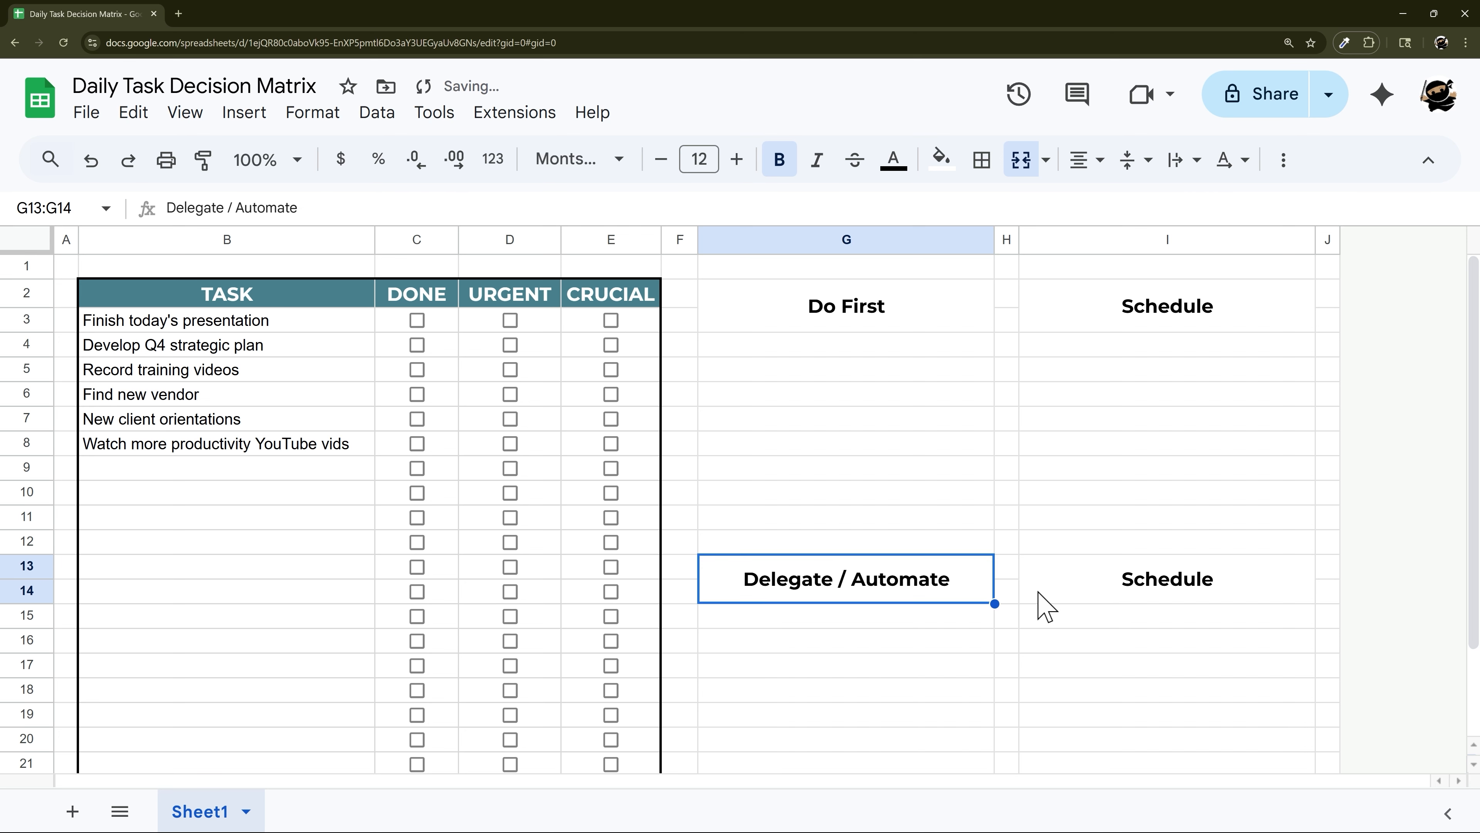
Replace the copied "Schedule" heading in I13 with "Delete / Defer / Automate".
{"action": "left_click", "coordinate": [1114, 574]}
{"action": "type", "text": "Dele"}
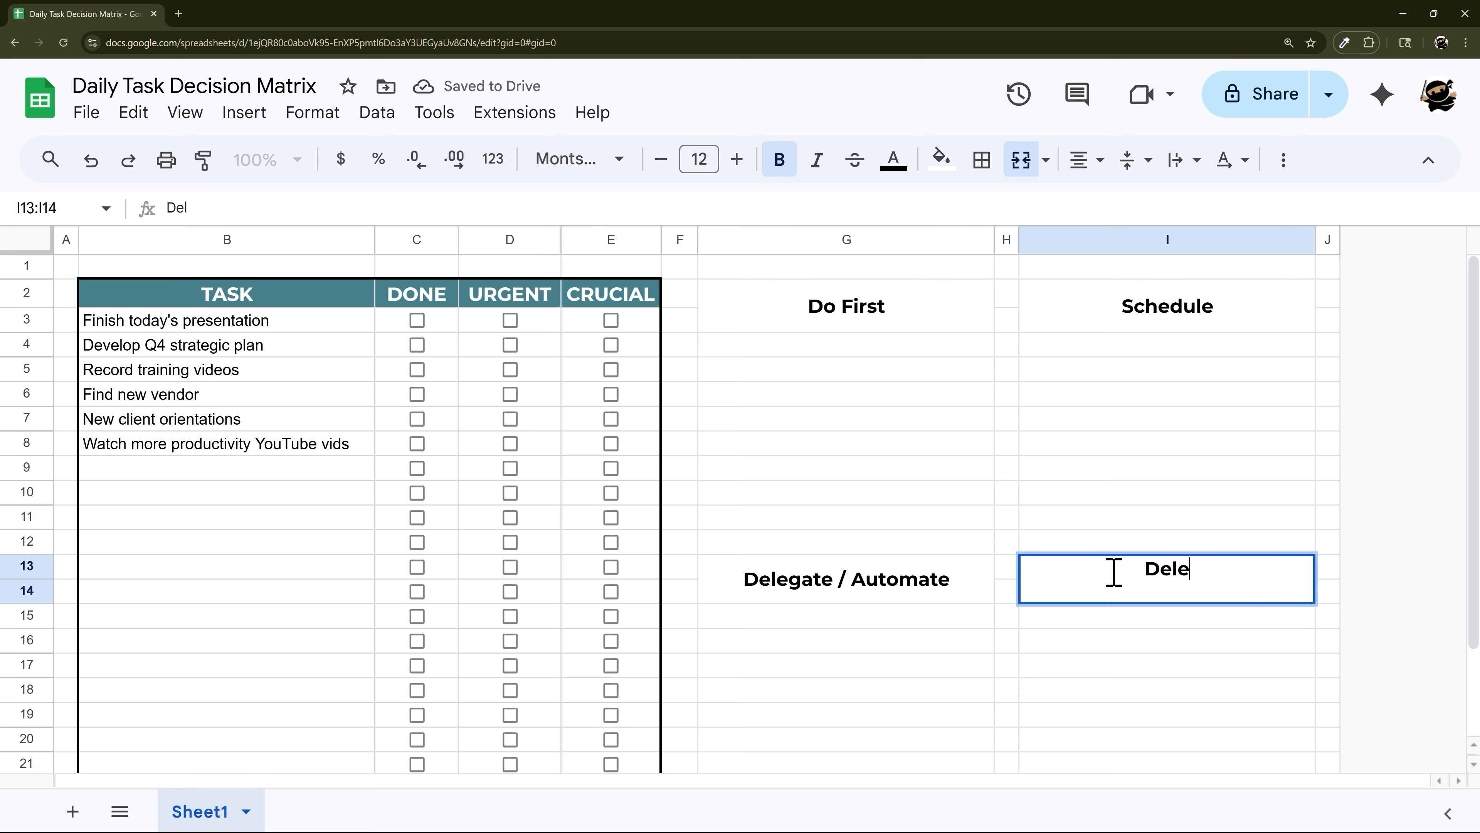
{"action": "type", "text": "te / De"}
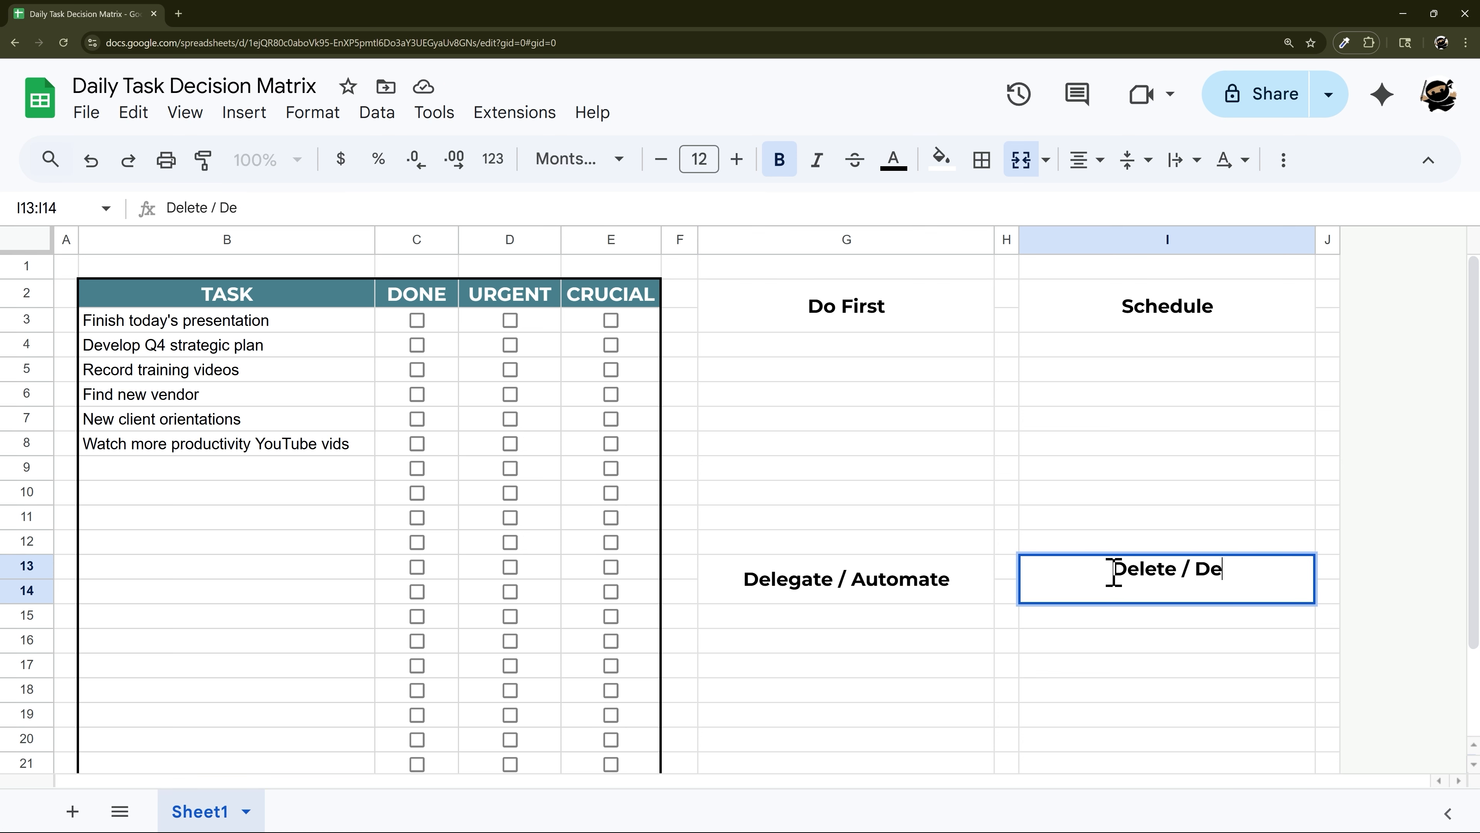
{"action": "type", "text": "fer / Auto"}
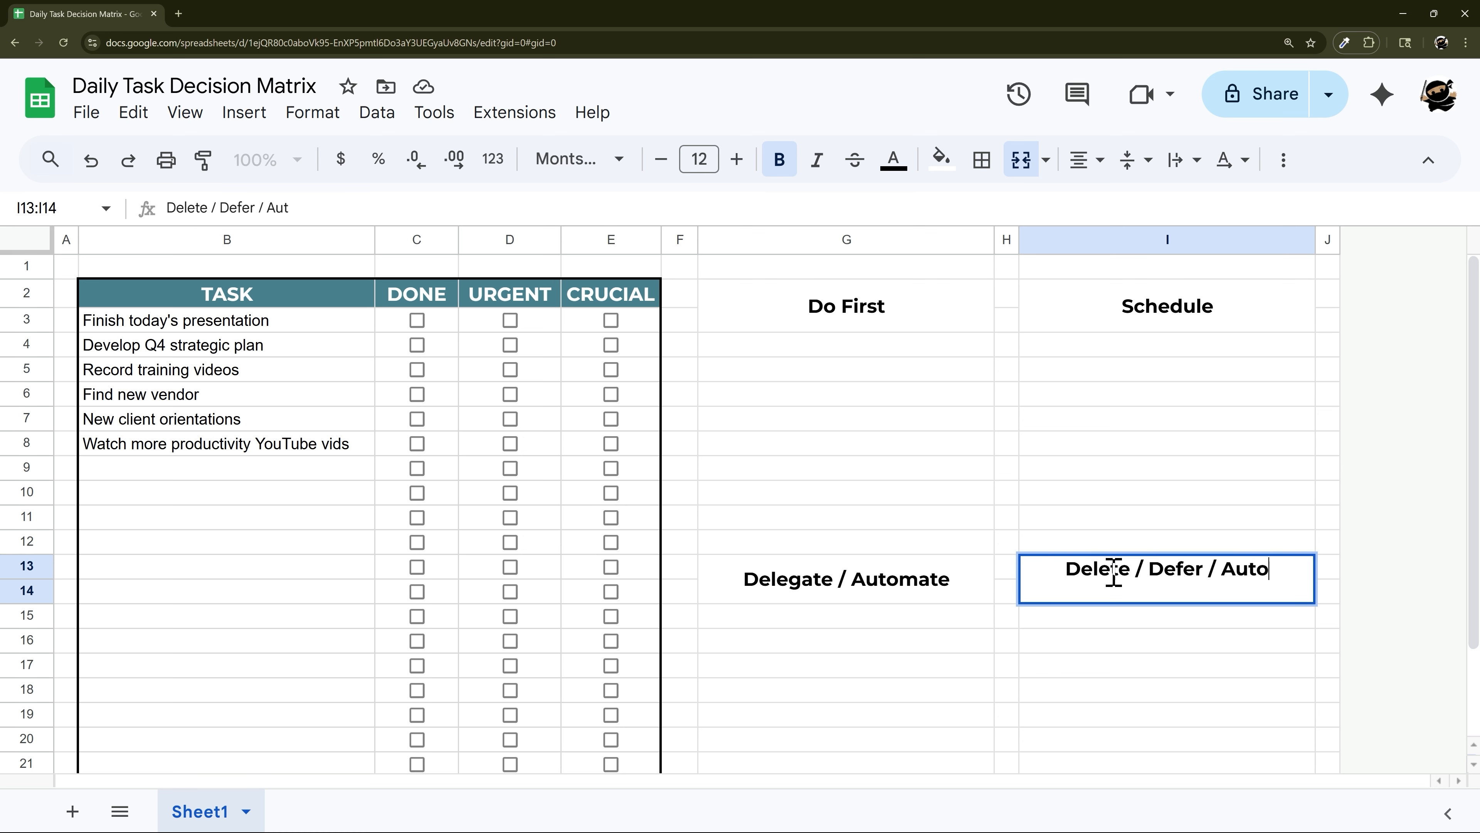
{"action": "type", "text": "mate"}
{"action": "key", "text": "ctrl+Return"}
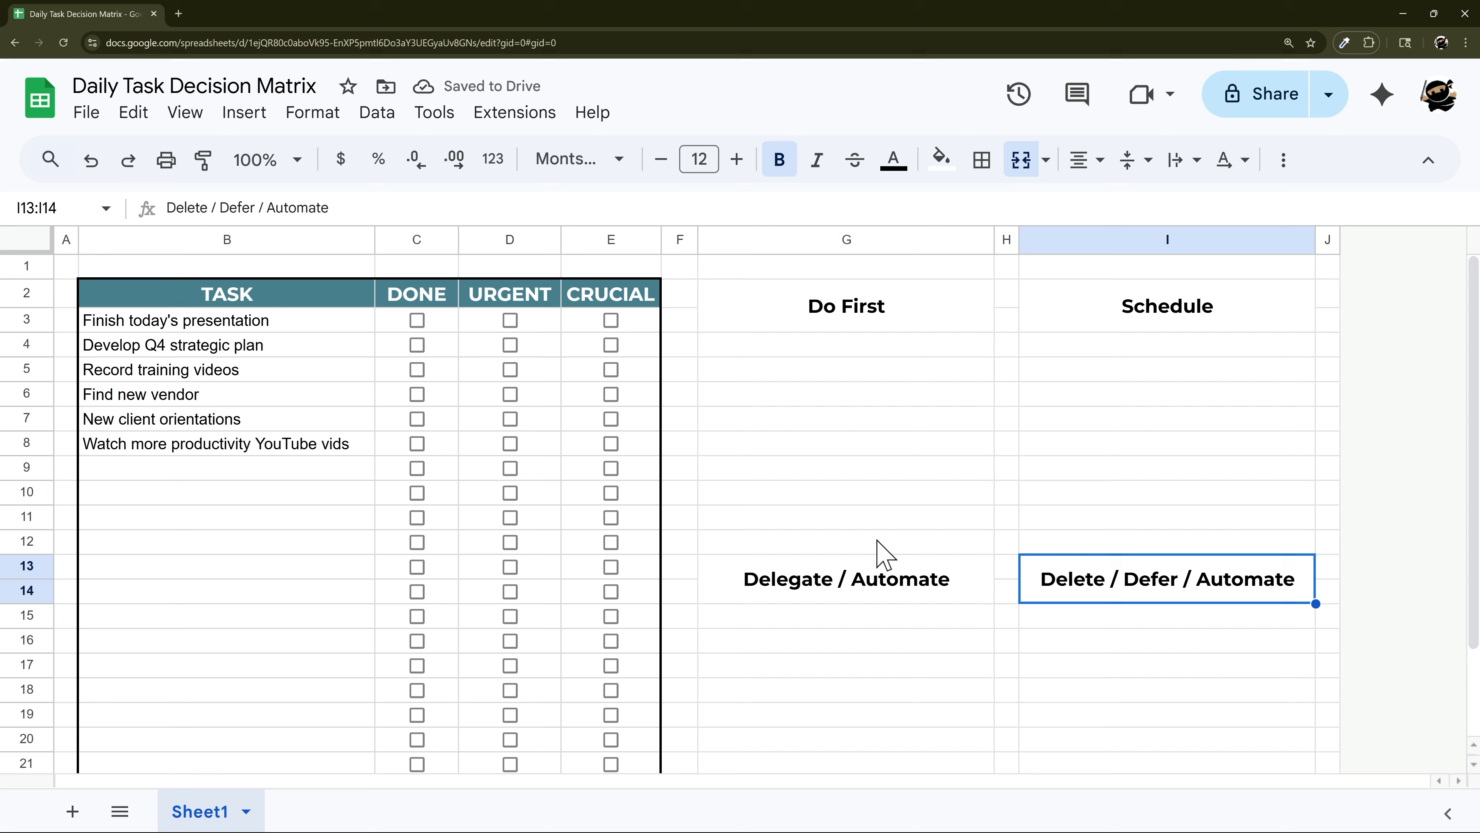
Fill the "Do First" heading cell with medium green.
{"action": "left_click", "coordinate": [930, 305]}
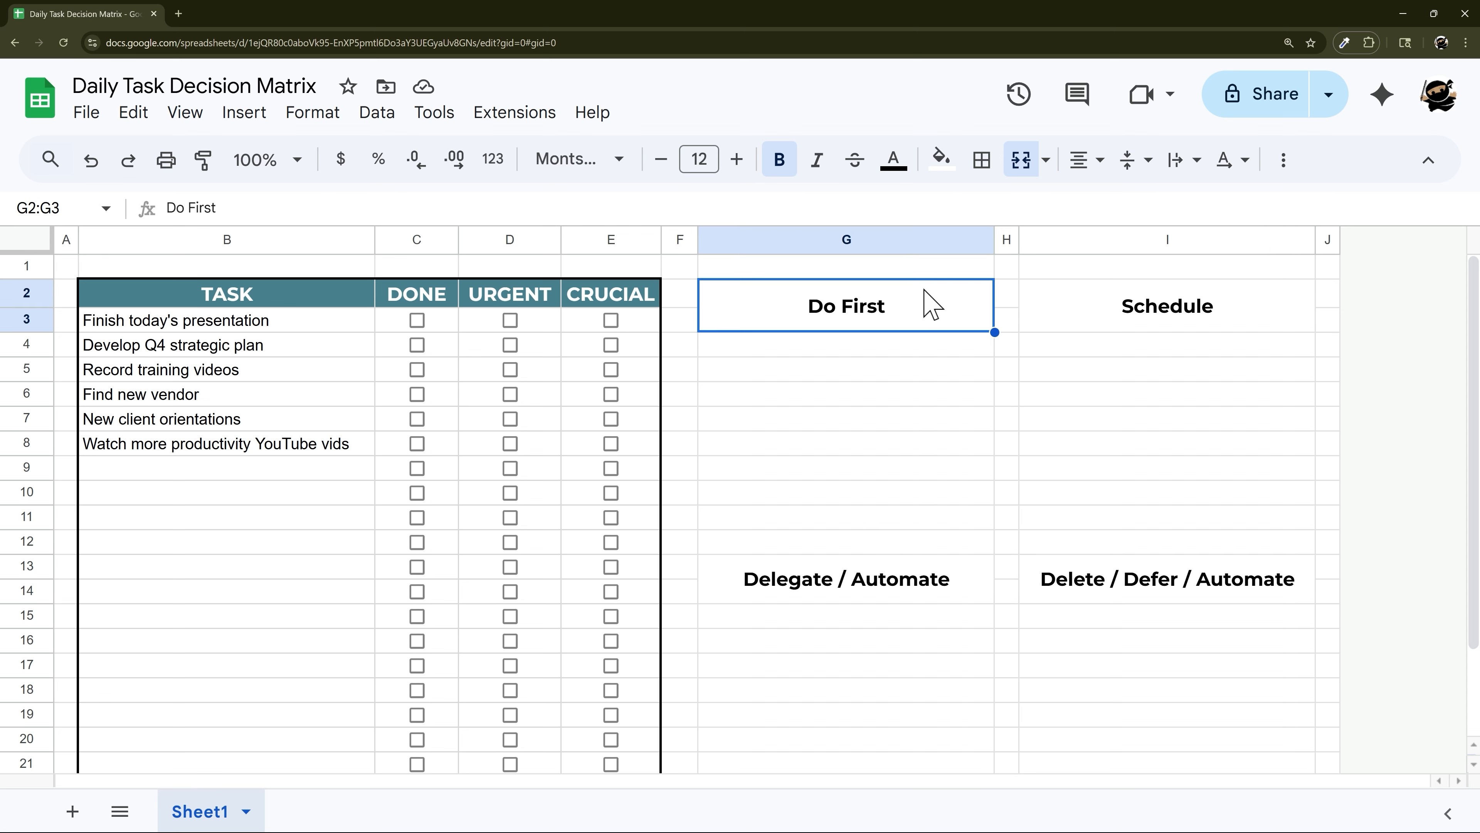
{"action": "left_click", "coordinate": [942, 161]}
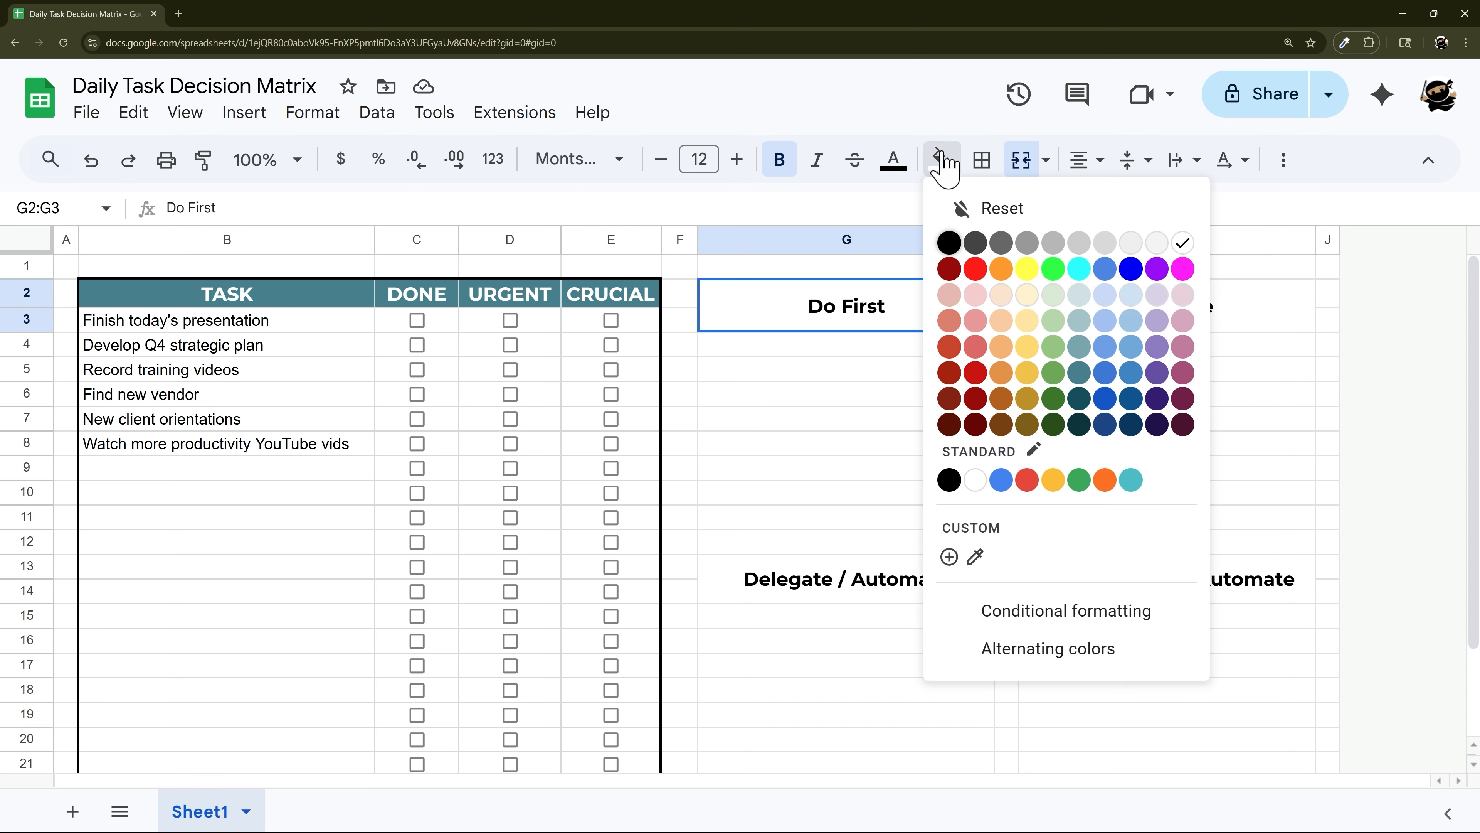
{"action": "left_click", "coordinate": [1053, 372]}
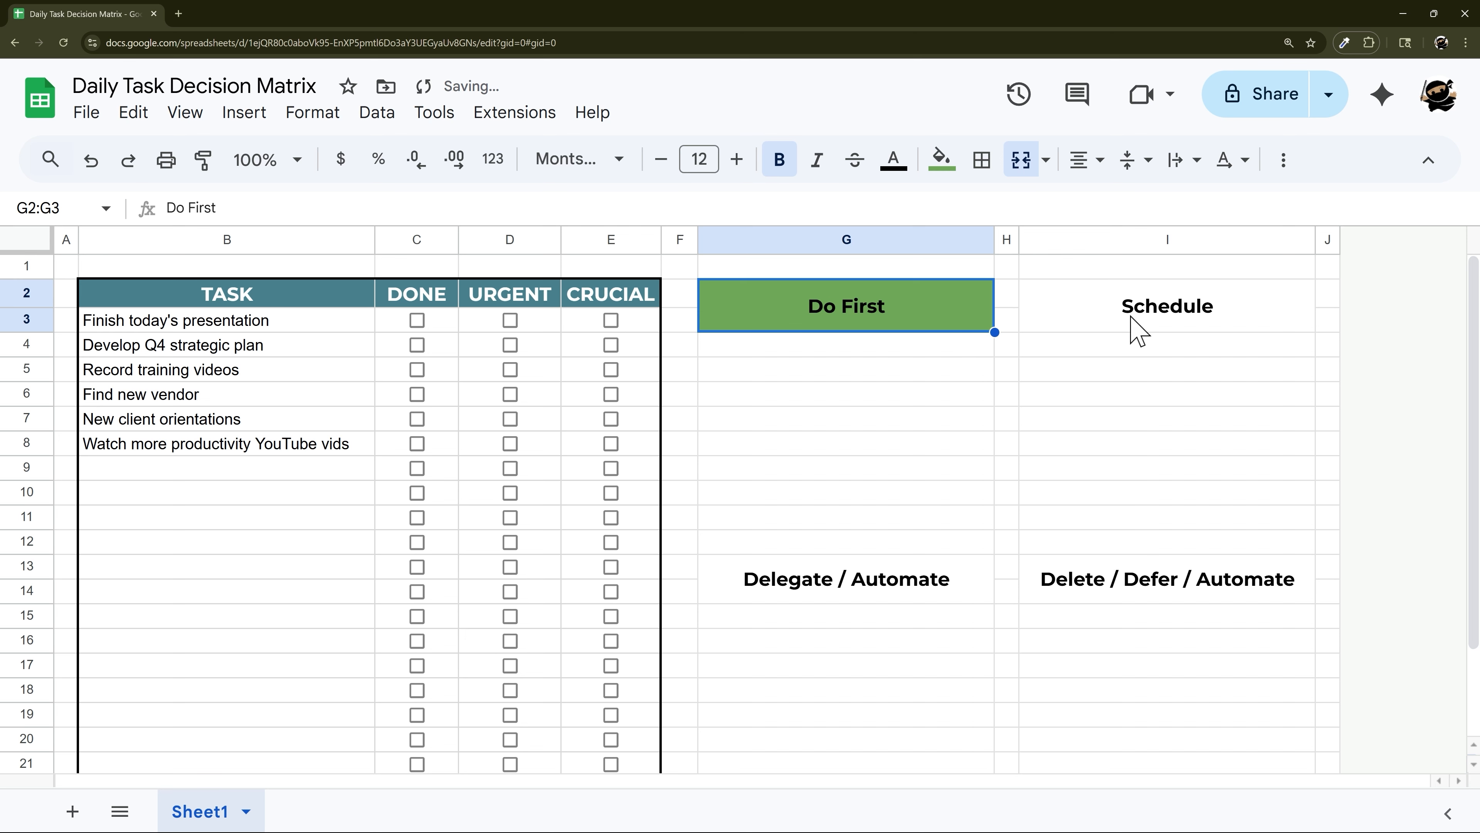
Fill the "Schedule" heading cell with dark magenta and make its text white.
{"action": "left_click", "coordinate": [1137, 330]}
{"action": "left_click", "coordinate": [942, 160]}
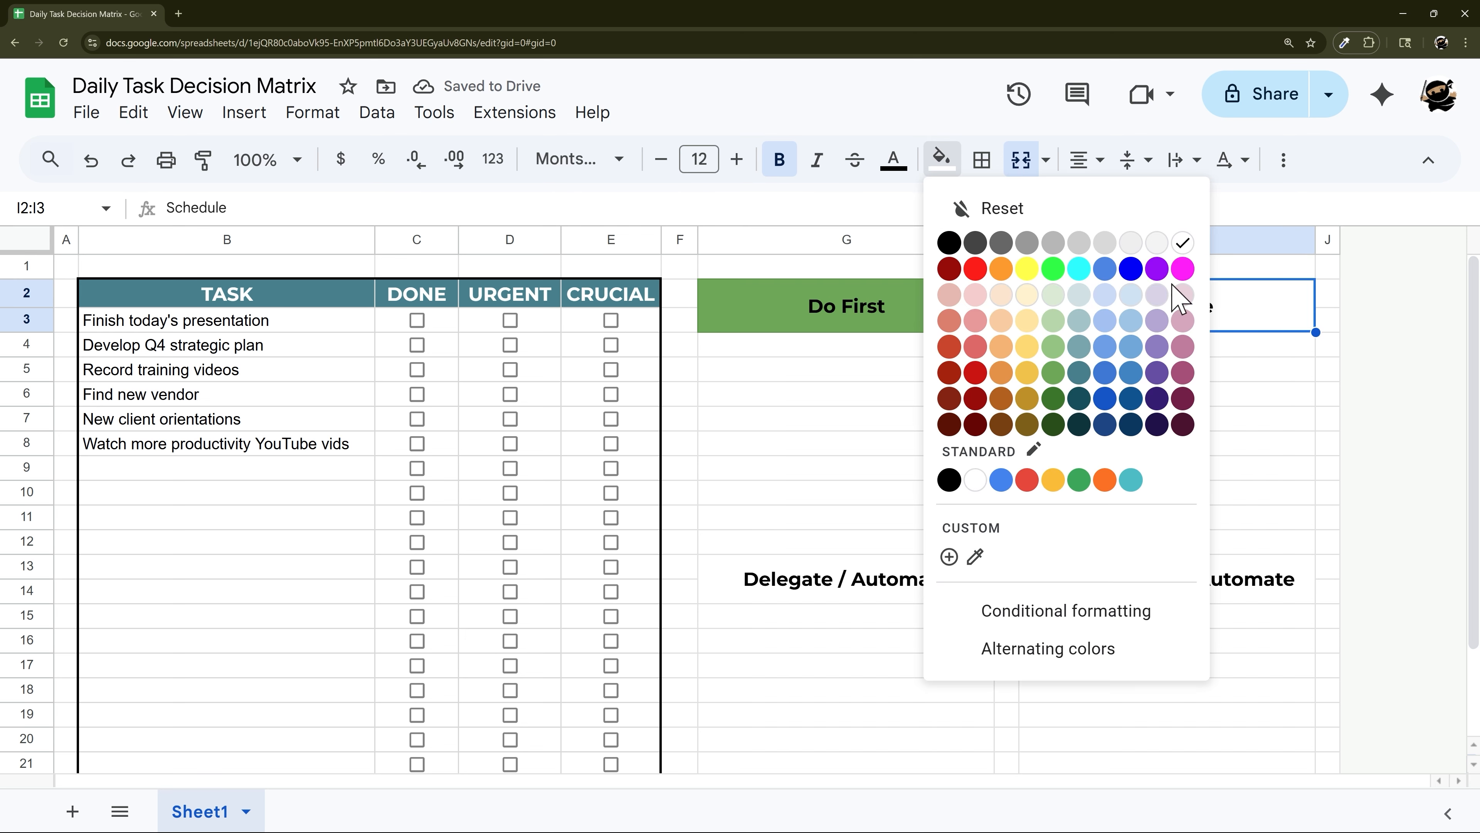
{"action": "left_click", "coordinate": [1182, 400]}
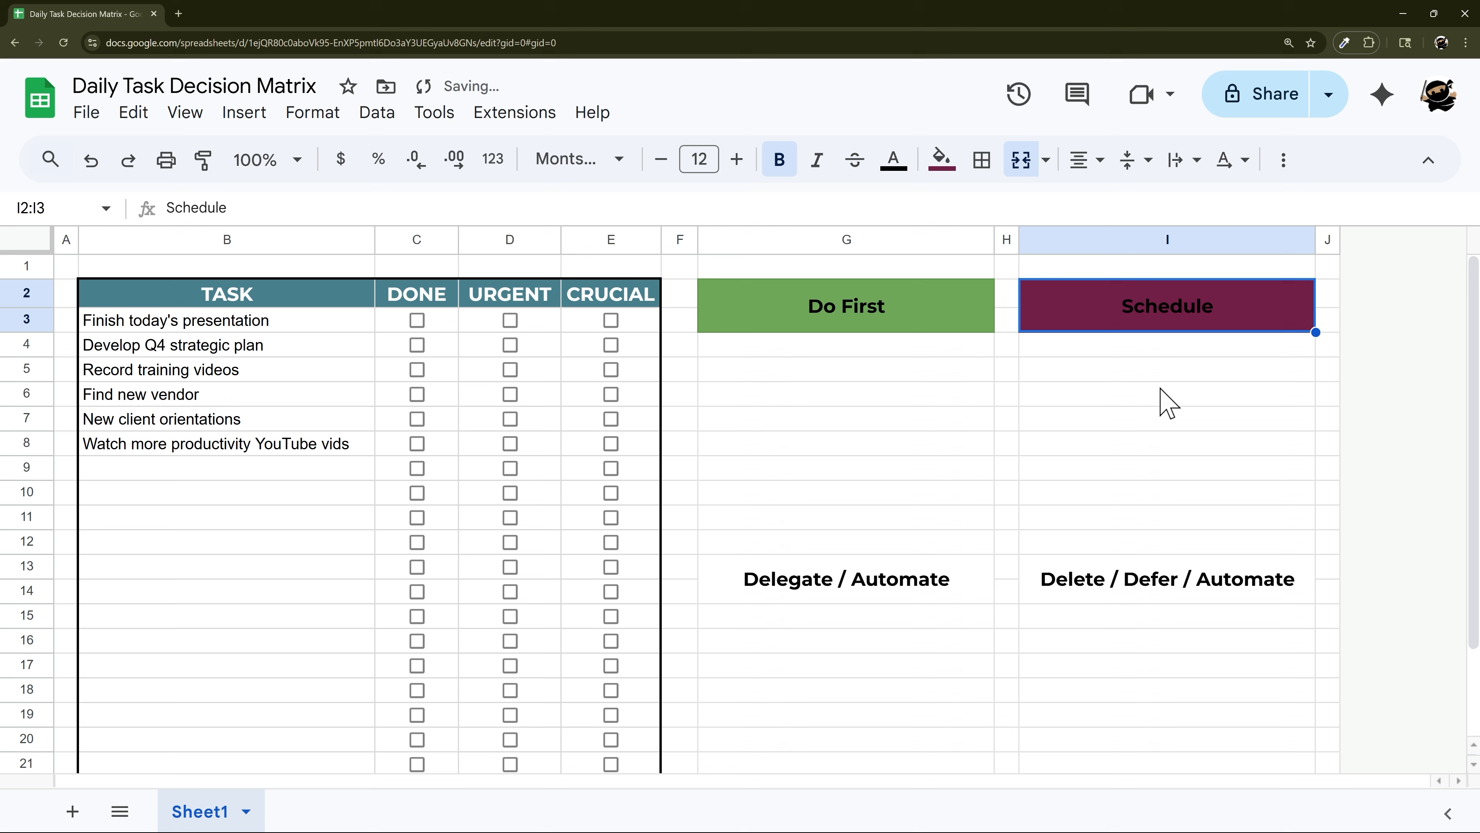
{"action": "left_click", "coordinate": [895, 162]}
{"action": "left_click", "coordinate": [1133, 241]}
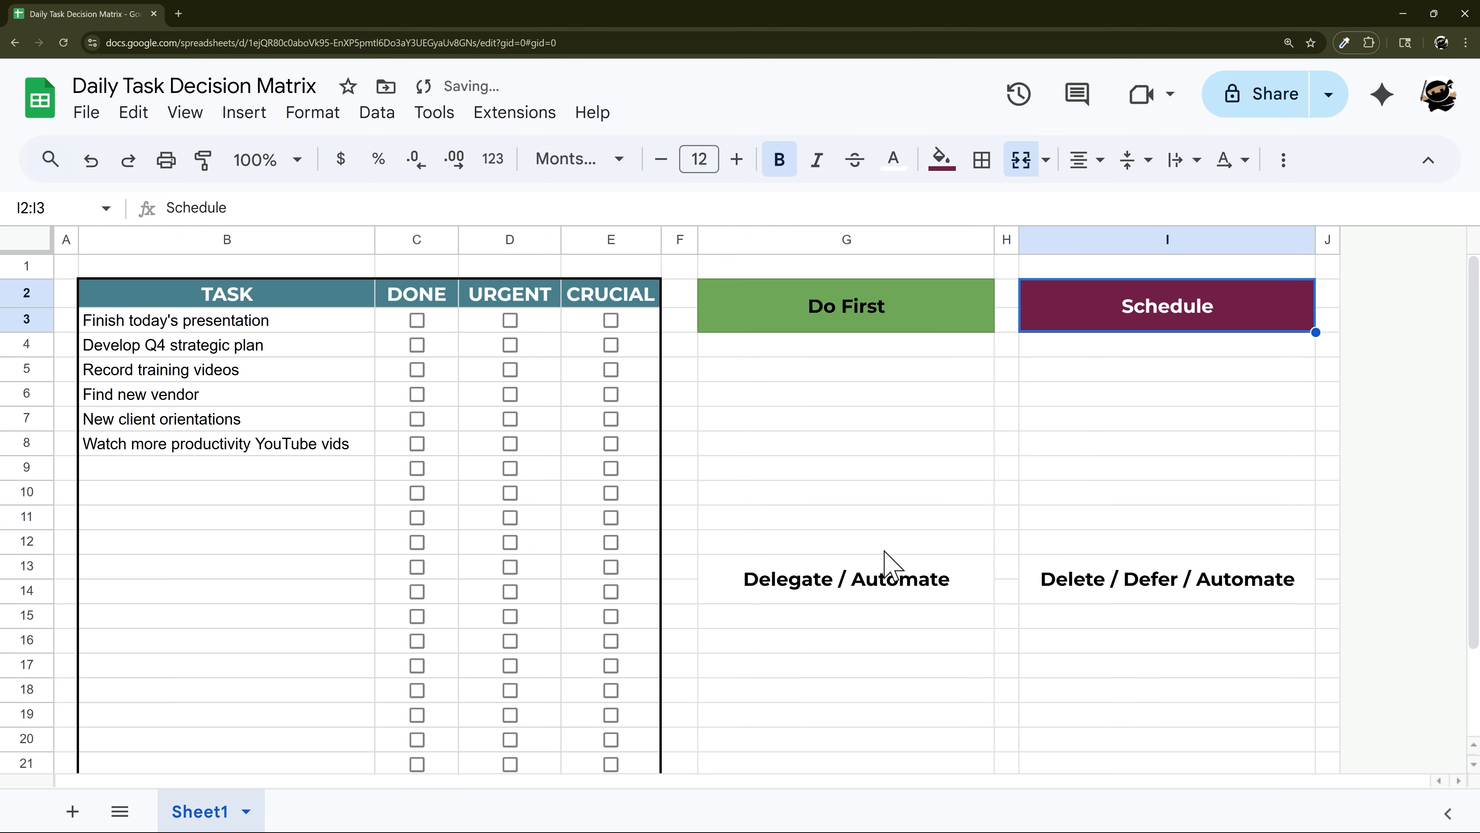
Fill the "Delegate / Automate" heading cell with orange.
{"action": "left_click", "coordinate": [883, 586]}
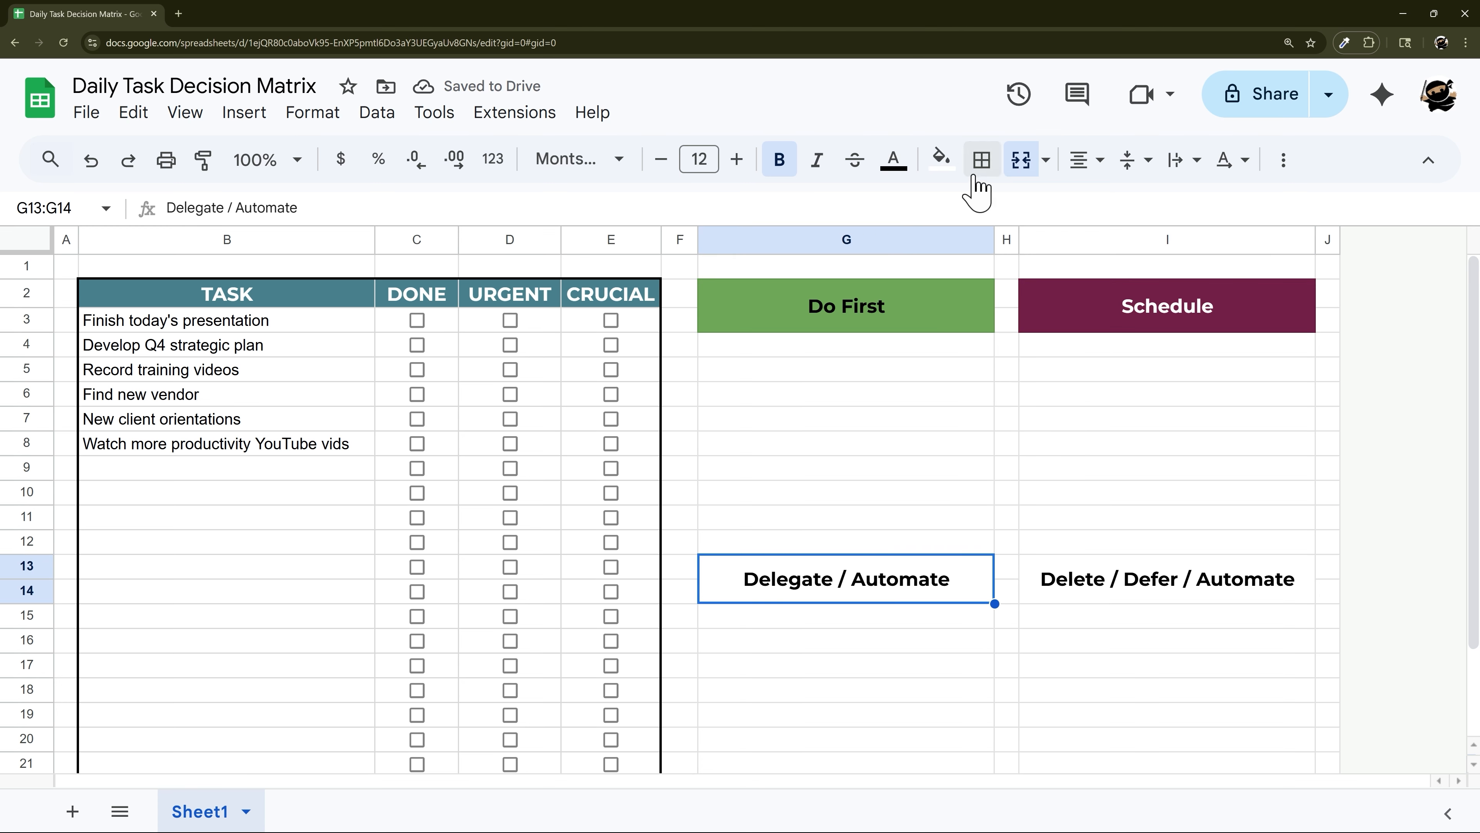
{"action": "left_click", "coordinate": [941, 159]}
{"action": "left_click", "coordinate": [1001, 373]}
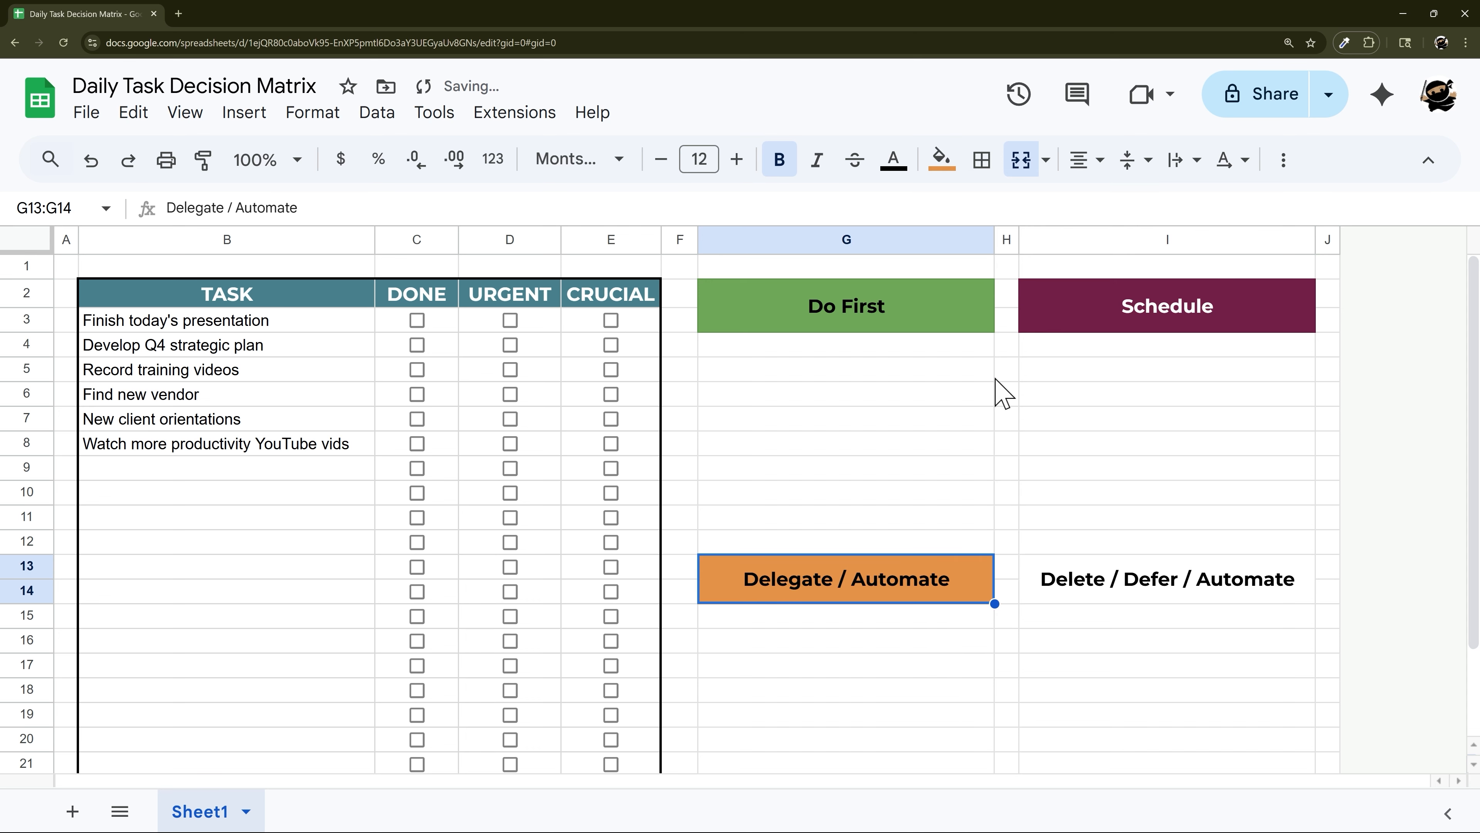
Fill the "Delete / Defer / Automate" heading cell with deep red and make its text white.
{"action": "left_click", "coordinate": [1055, 595]}
{"action": "left_click", "coordinate": [942, 158]}
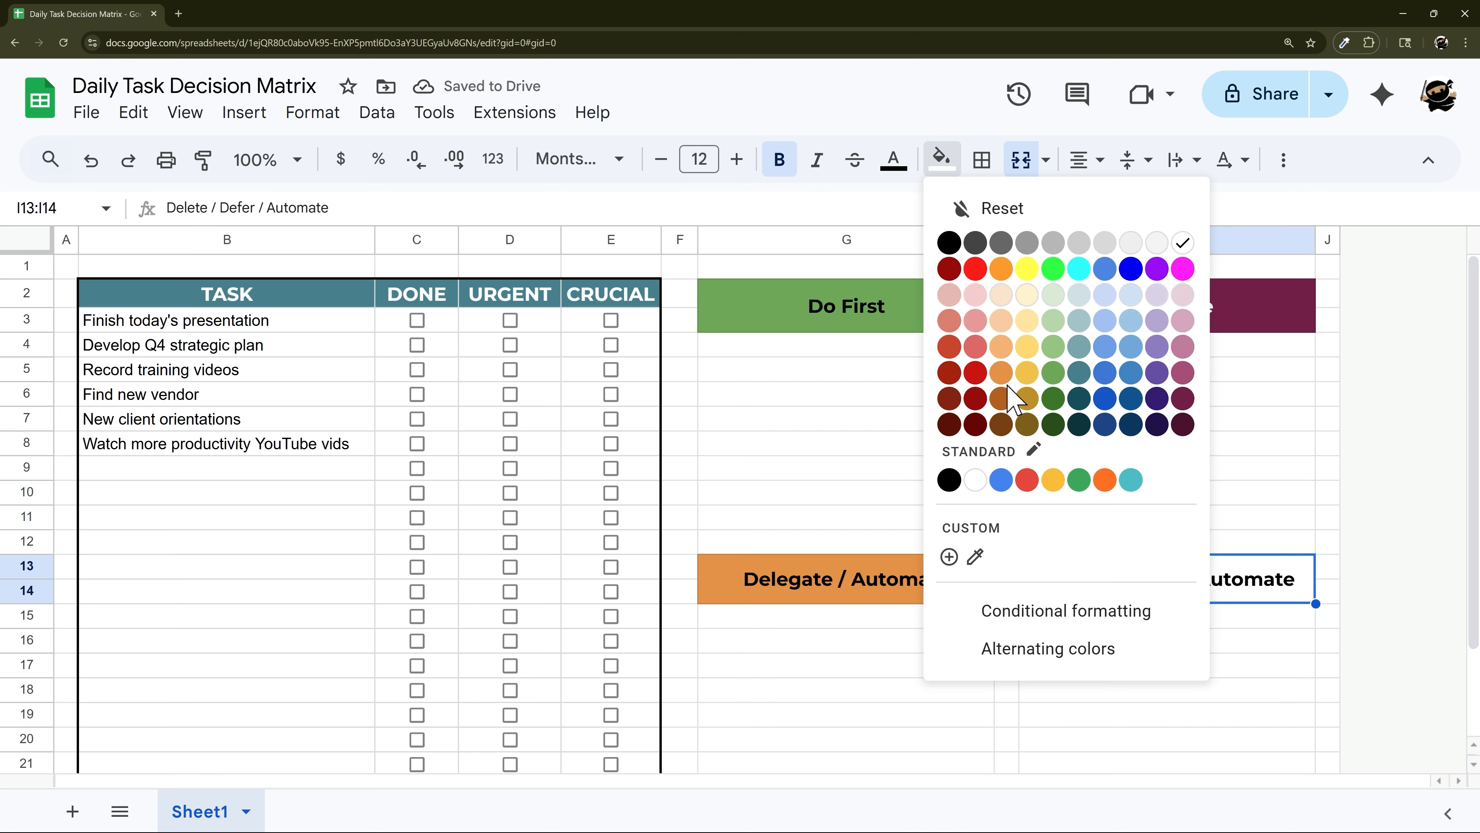
{"action": "left_click", "coordinate": [975, 372]}
{"action": "left_click", "coordinate": [894, 159]}
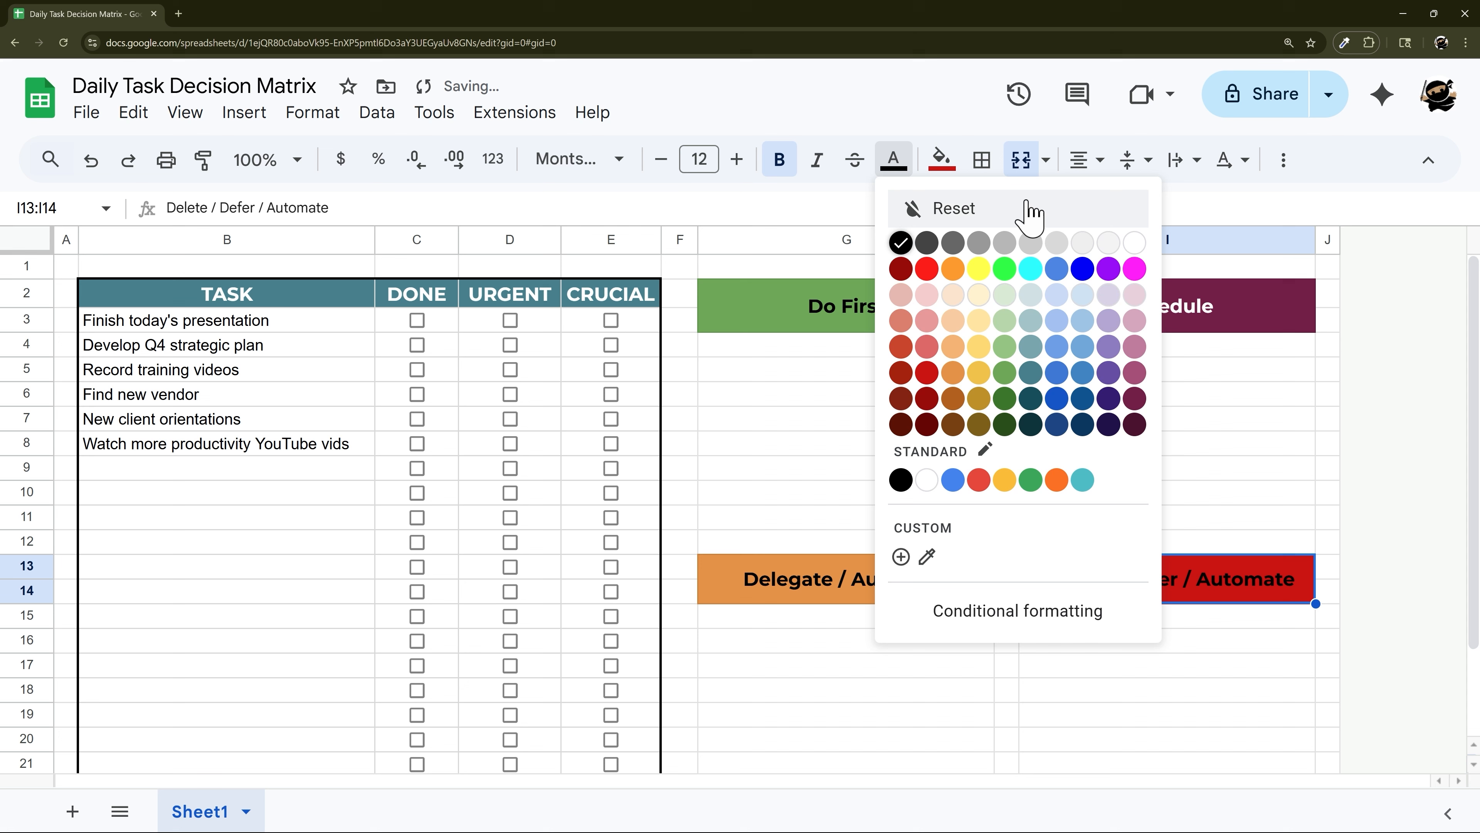
{"action": "left_click", "coordinate": [1131, 244]}
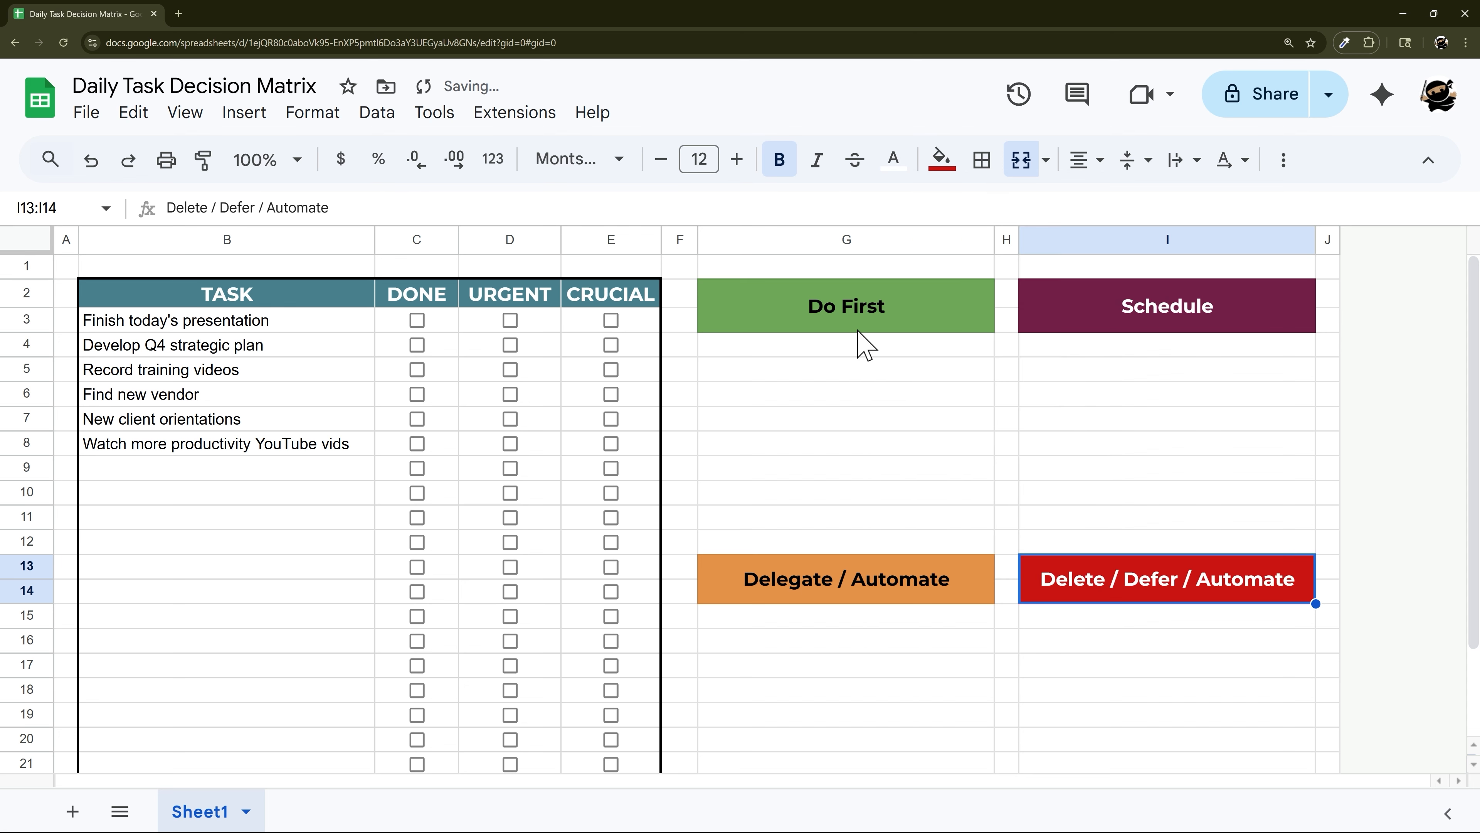
Outline the "Do First" quadrant G2:G11 with a black, medium-thickness outer border.
{"action": "left_click_drag", "start_coordinate": [878, 322], "coordinate": [878, 512]}
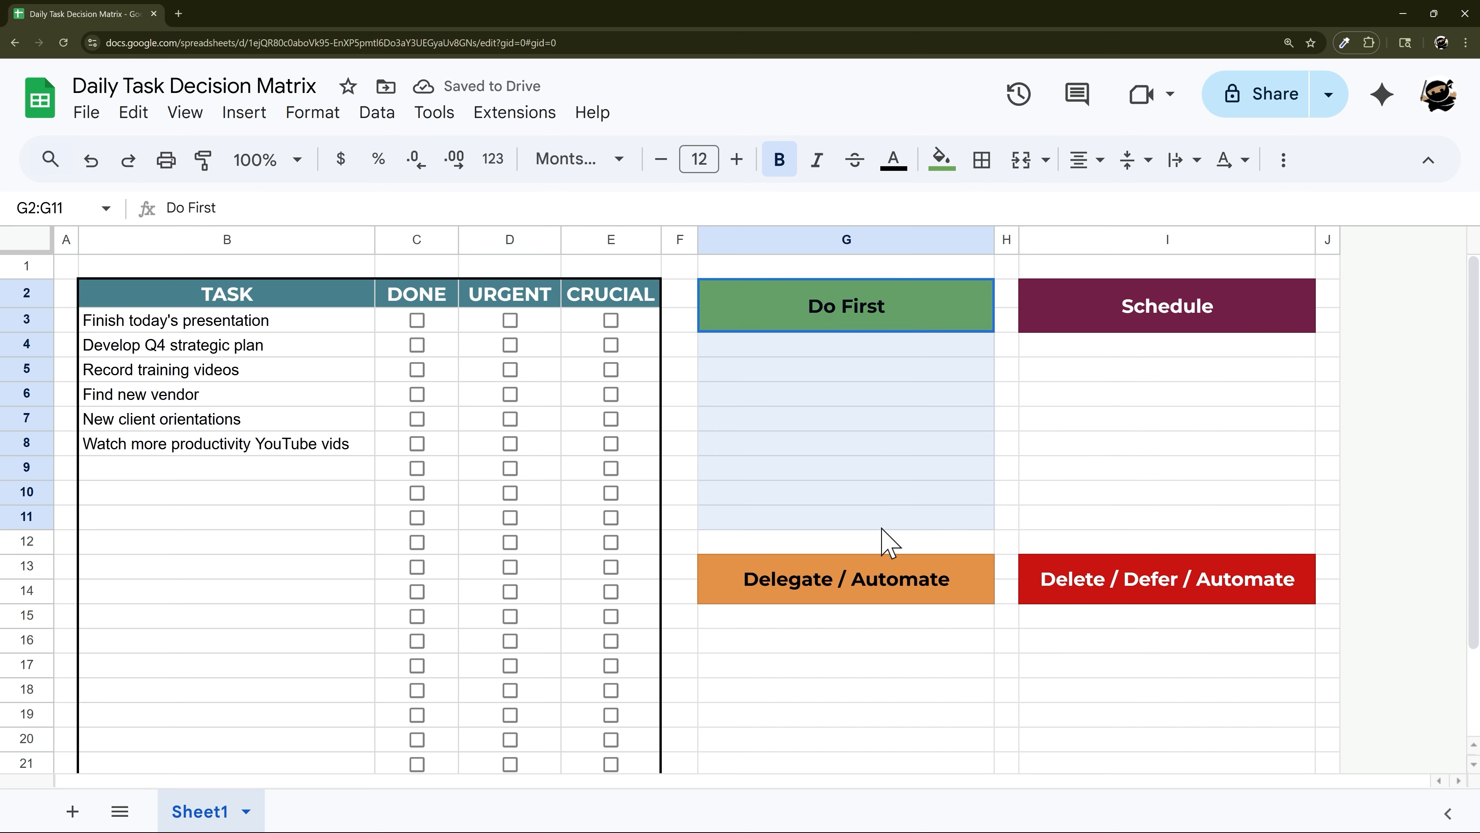
{"action": "left_click_drag", "start_coordinate": [841, 317], "coordinate": [786, 524]}
{"action": "right_click", "coordinate": [816, 353]}
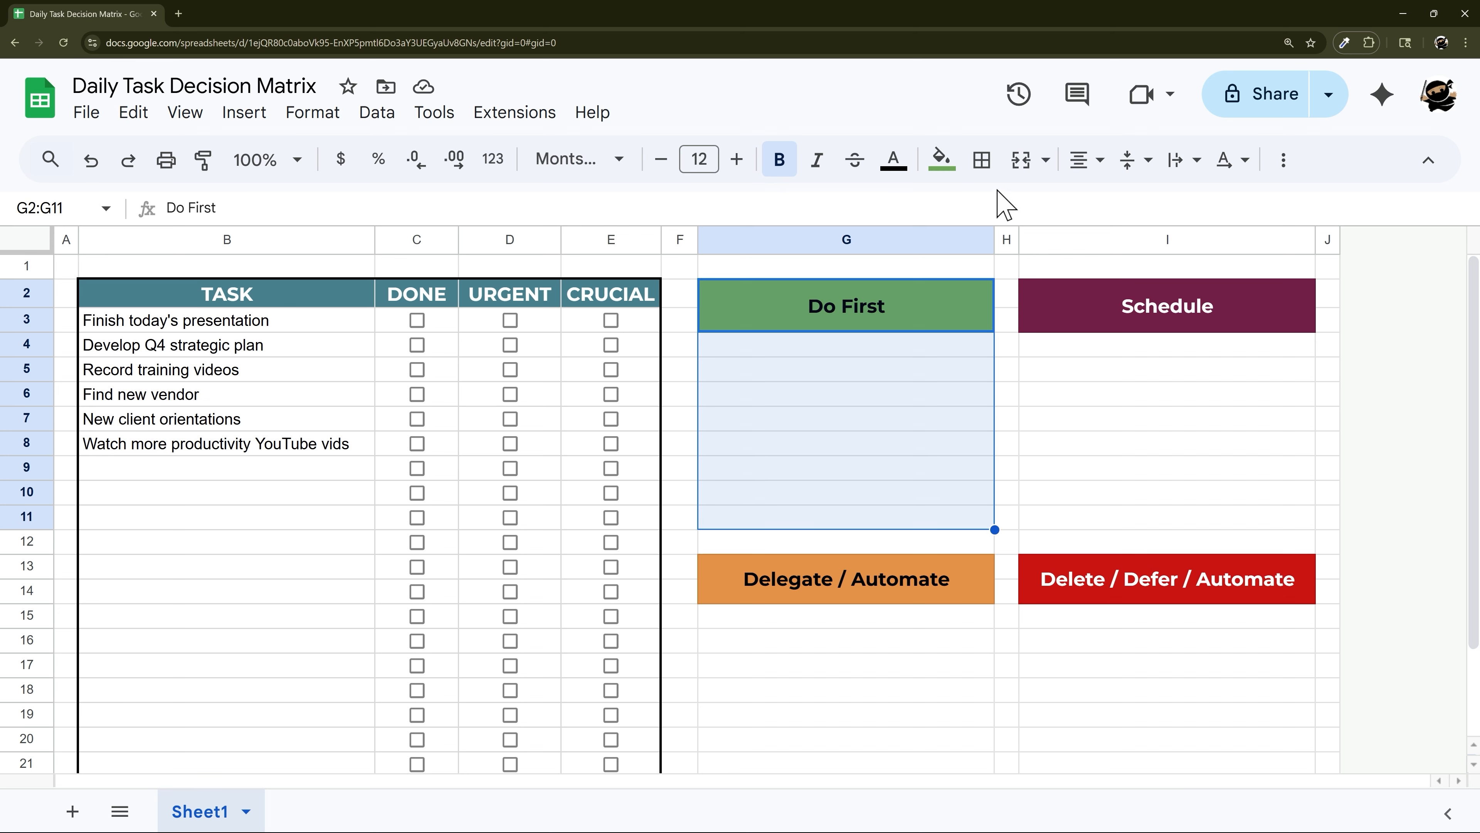
{"action": "left_click", "coordinate": [981, 160]}
{"action": "left_click", "coordinate": [1206, 213]}
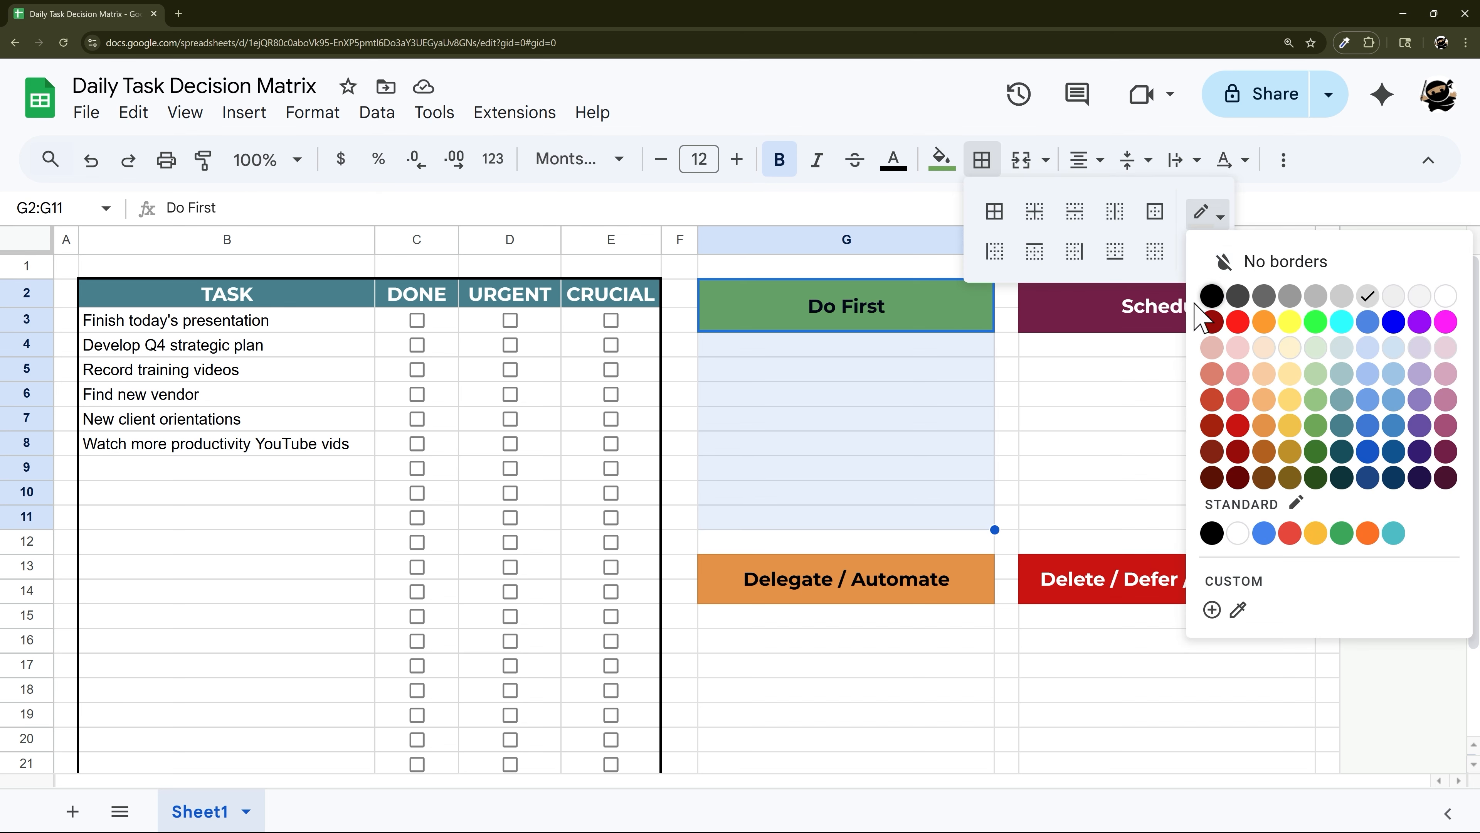
{"action": "left_click", "coordinate": [1212, 295]}
{"action": "left_click", "coordinate": [1213, 248]}
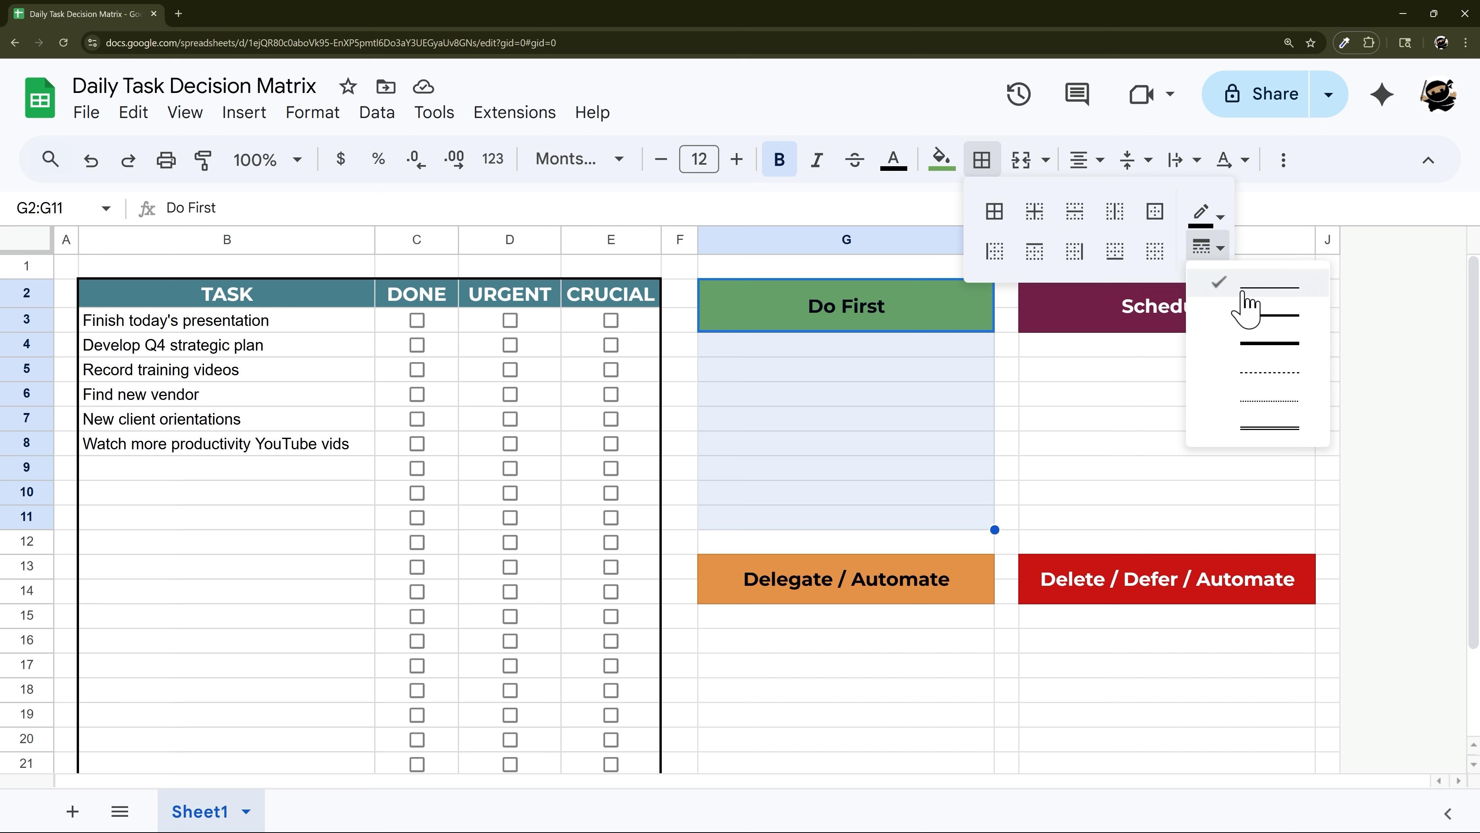
{"action": "left_click", "coordinate": [1263, 324]}
{"action": "left_click", "coordinate": [1155, 212]}
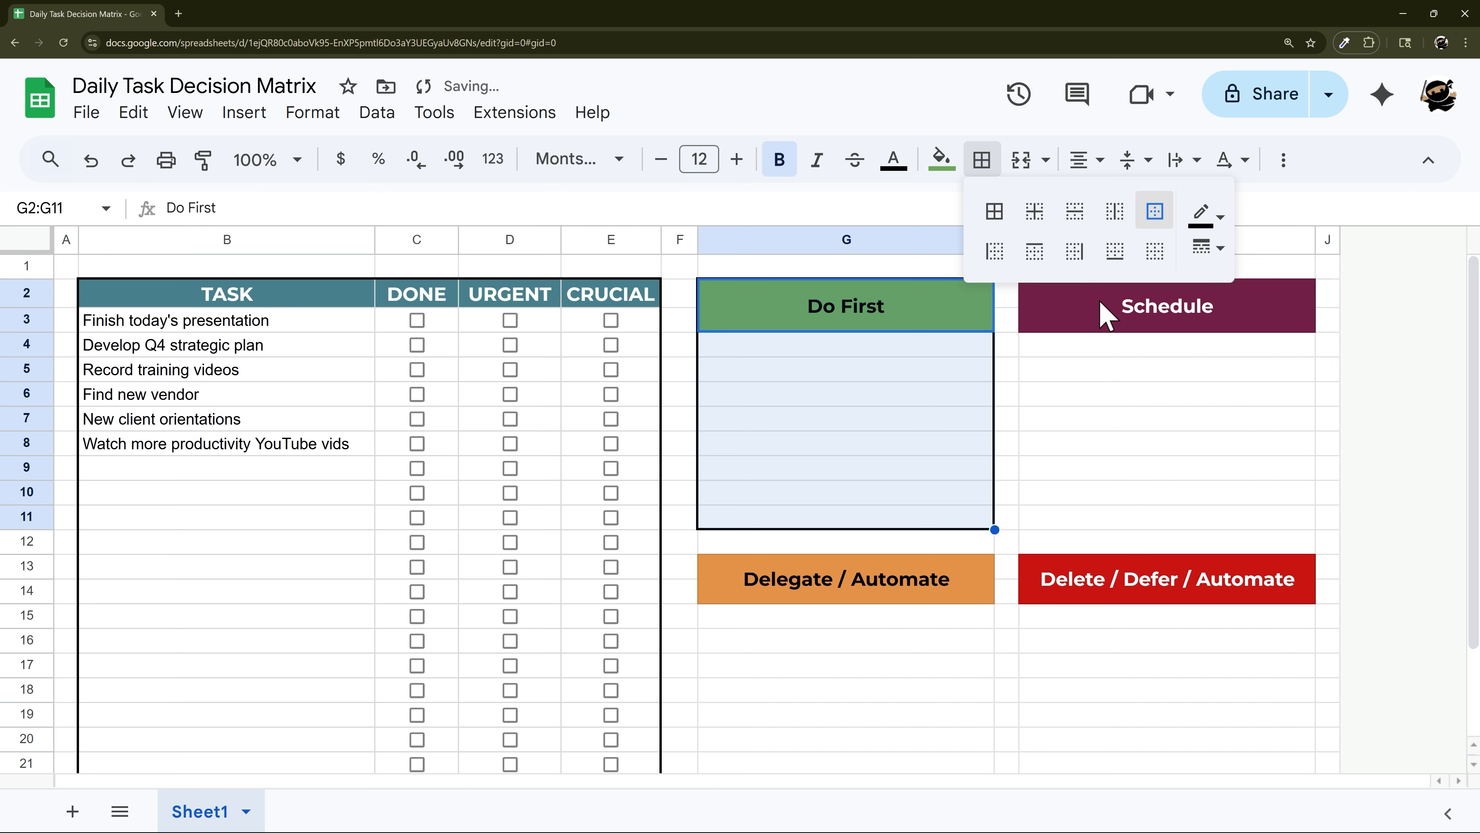
Apply the same black outer border around the "Schedule" quadrant I2:I11.
{"action": "left_click_drag", "start_coordinate": [1101, 314], "coordinate": [1091, 525]}
{"action": "left_click", "coordinate": [981, 159]}
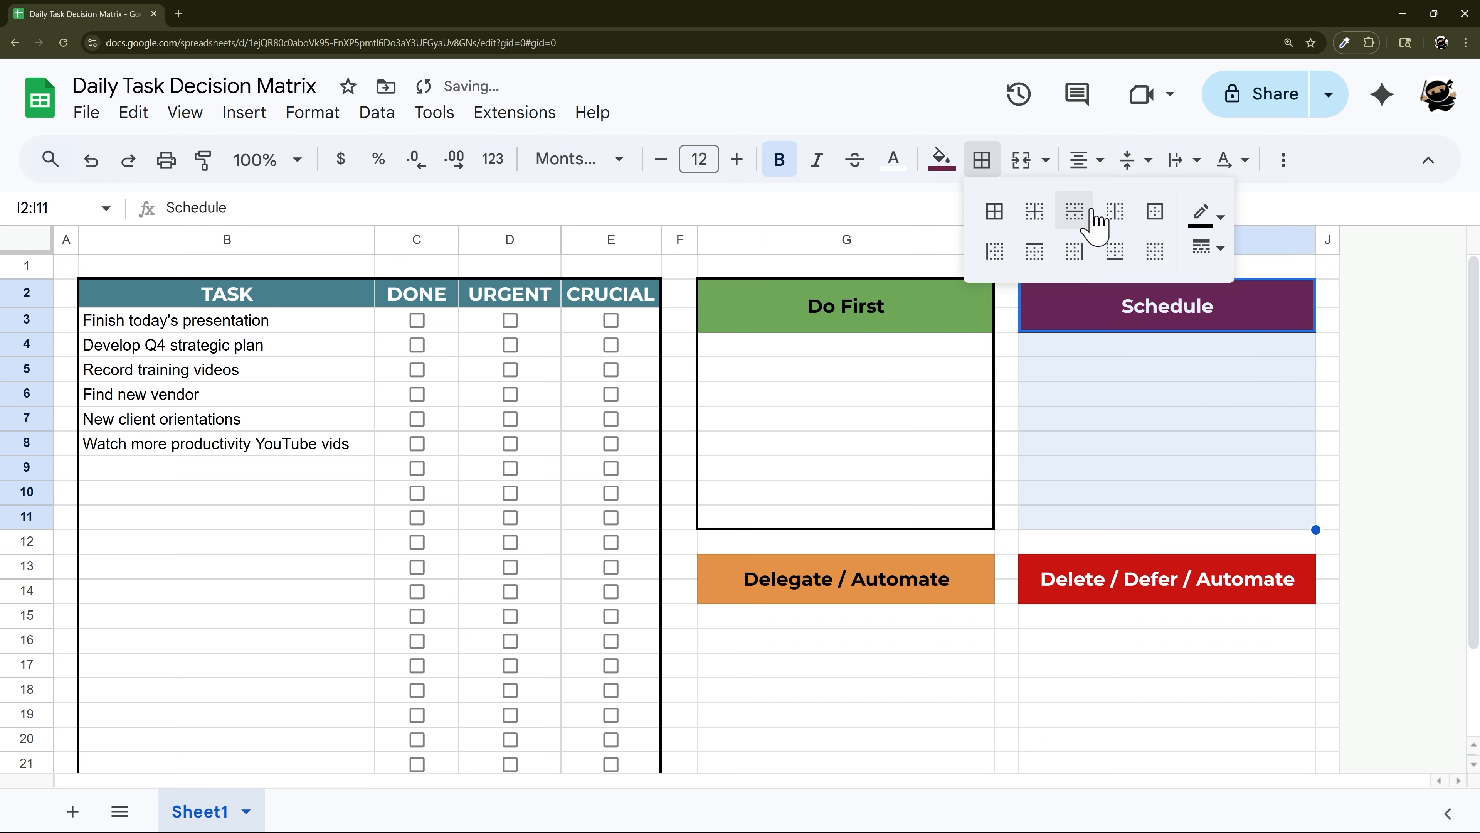
{"action": "left_click", "coordinate": [1155, 212]}
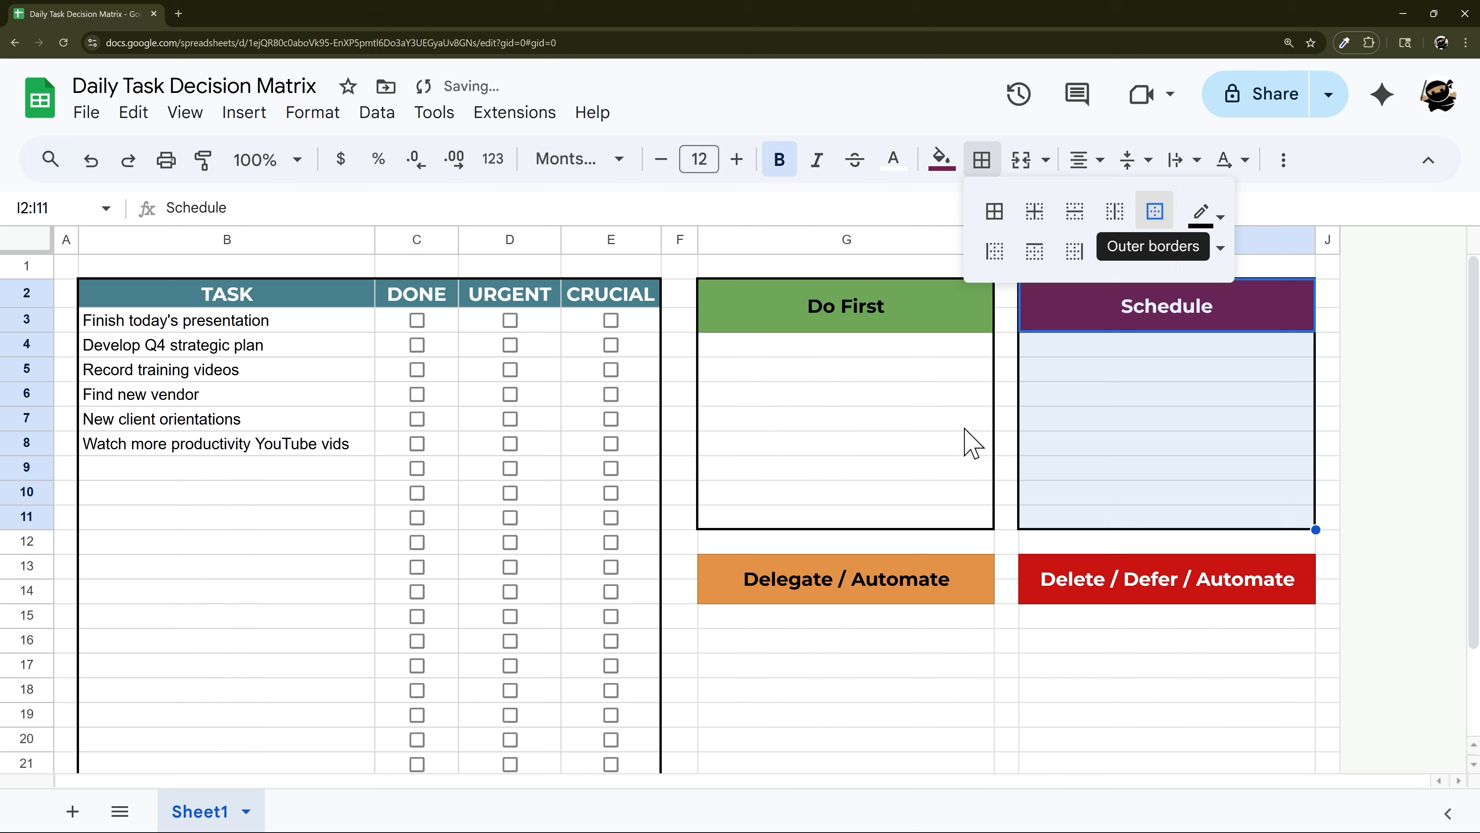
Apply the black outer border around the "Delegate / Automate" quadrant G13:G22.
{"action": "left_click_drag", "start_coordinate": [885, 588], "coordinate": [854, 682]}
{"action": "scroll", "coordinate": [869, 588], "scroll_direction": "down", "scroll_amount": 2}
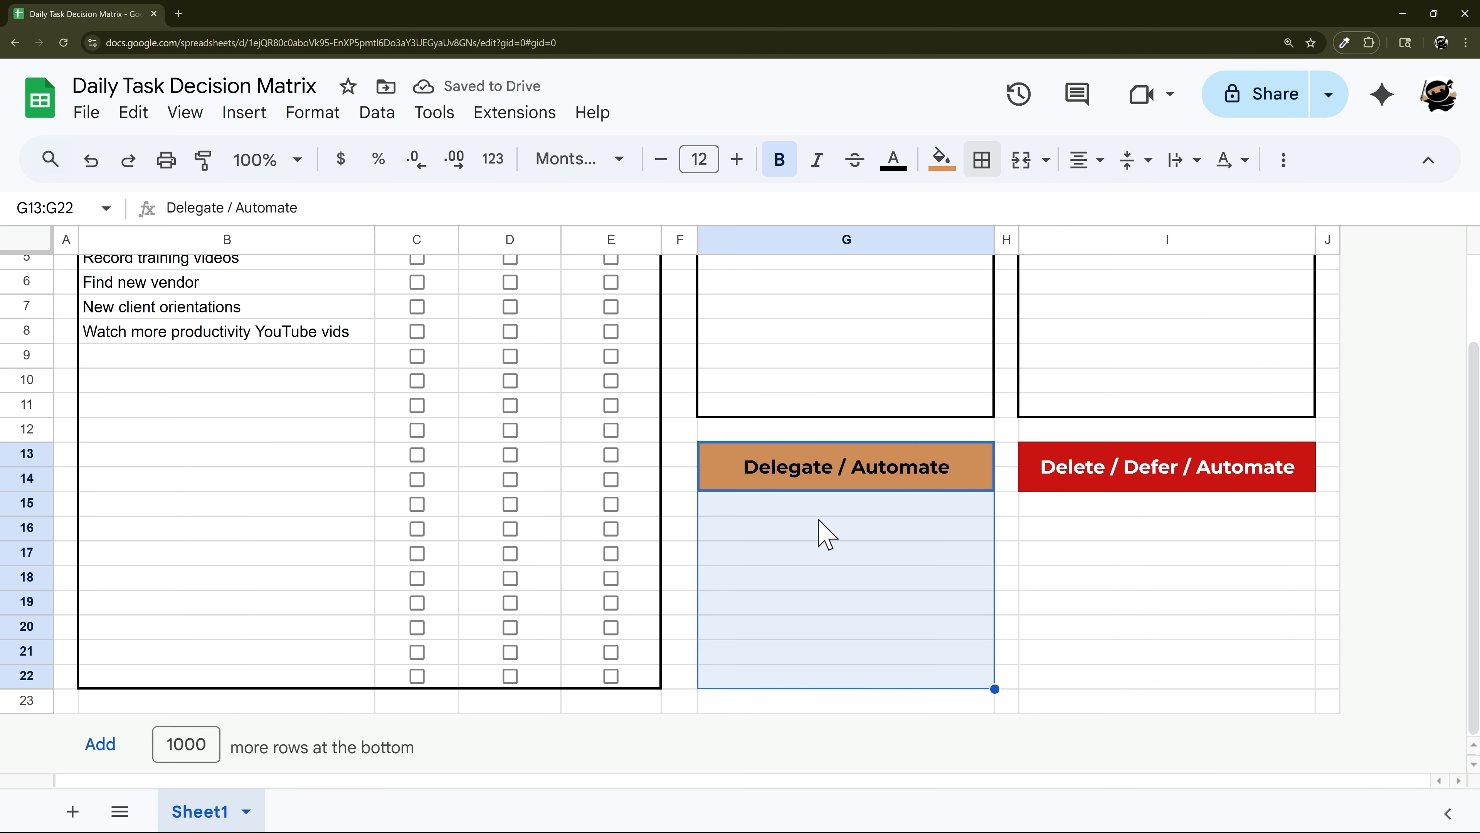
{"action": "left_click_drag", "start_coordinate": [817, 510], "coordinate": [810, 458]}
{"action": "right_click", "coordinate": [818, 664]}
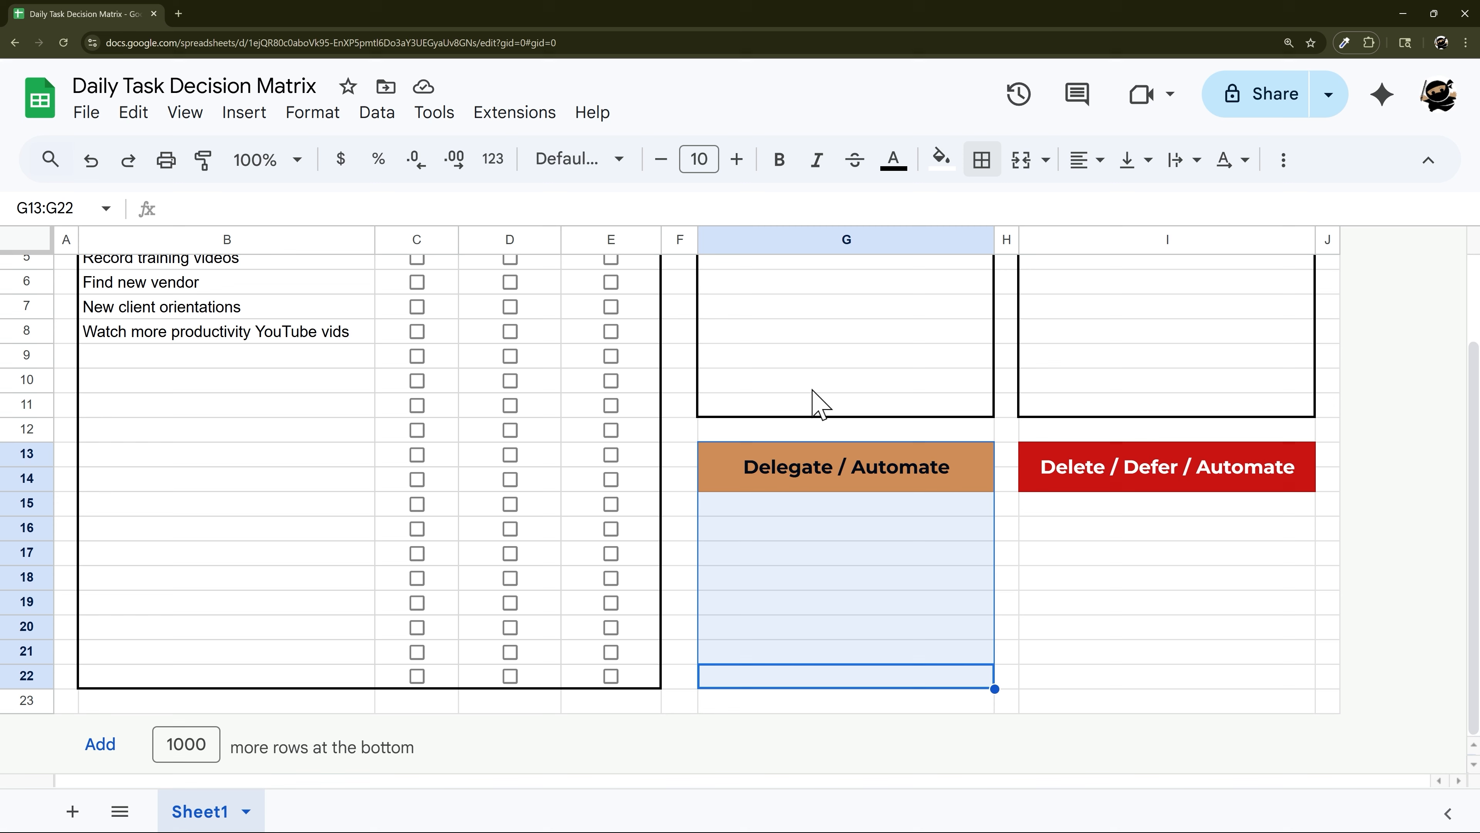
{"action": "left_click", "coordinate": [981, 175]}
{"action": "left_click", "coordinate": [1150, 214]}
Apply the black outer border around the "Delete / Defer / Automate" quadrant I13:I22.
{"action": "left_click_drag", "start_coordinate": [1110, 486], "coordinate": [1077, 685]}
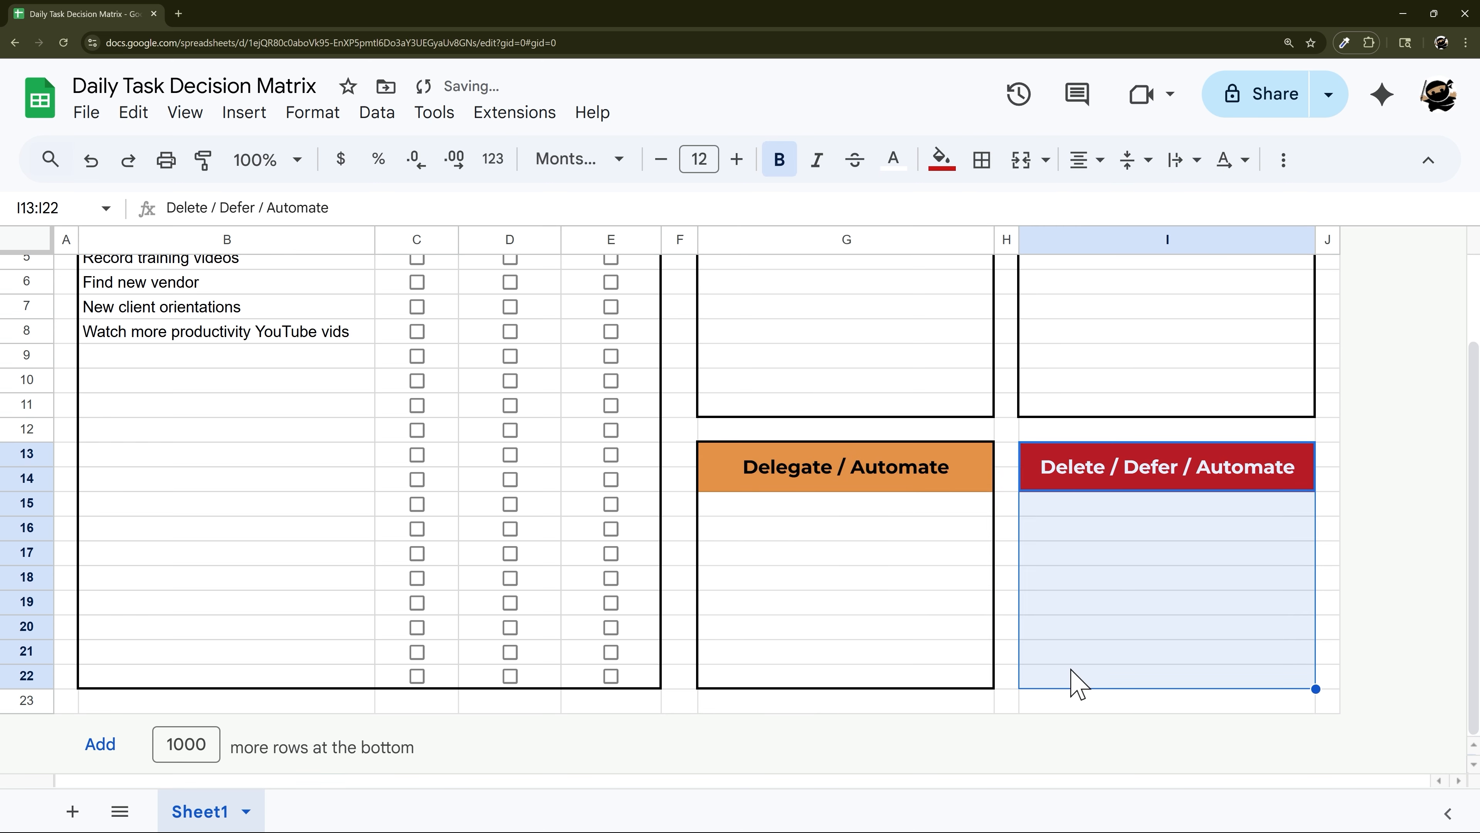
{"action": "left_click", "coordinate": [981, 175]}
{"action": "left_click", "coordinate": [1154, 211]}
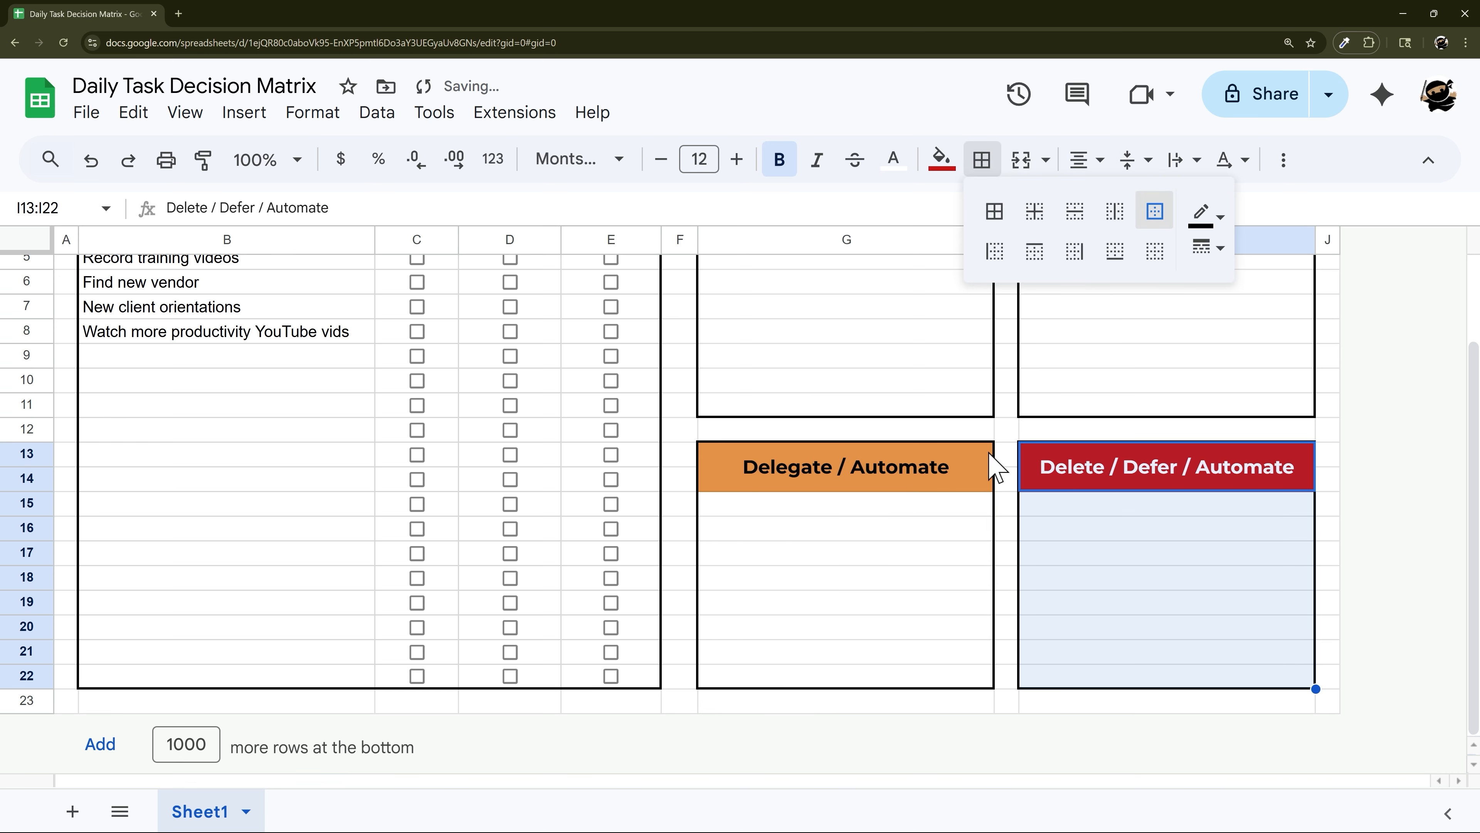
{"action": "left_click", "coordinate": [1006, 430]}
Hide the sheet's gridlines.
{"action": "scroll", "coordinate": [846, 390], "scroll_direction": "up", "scroll_amount": 3}
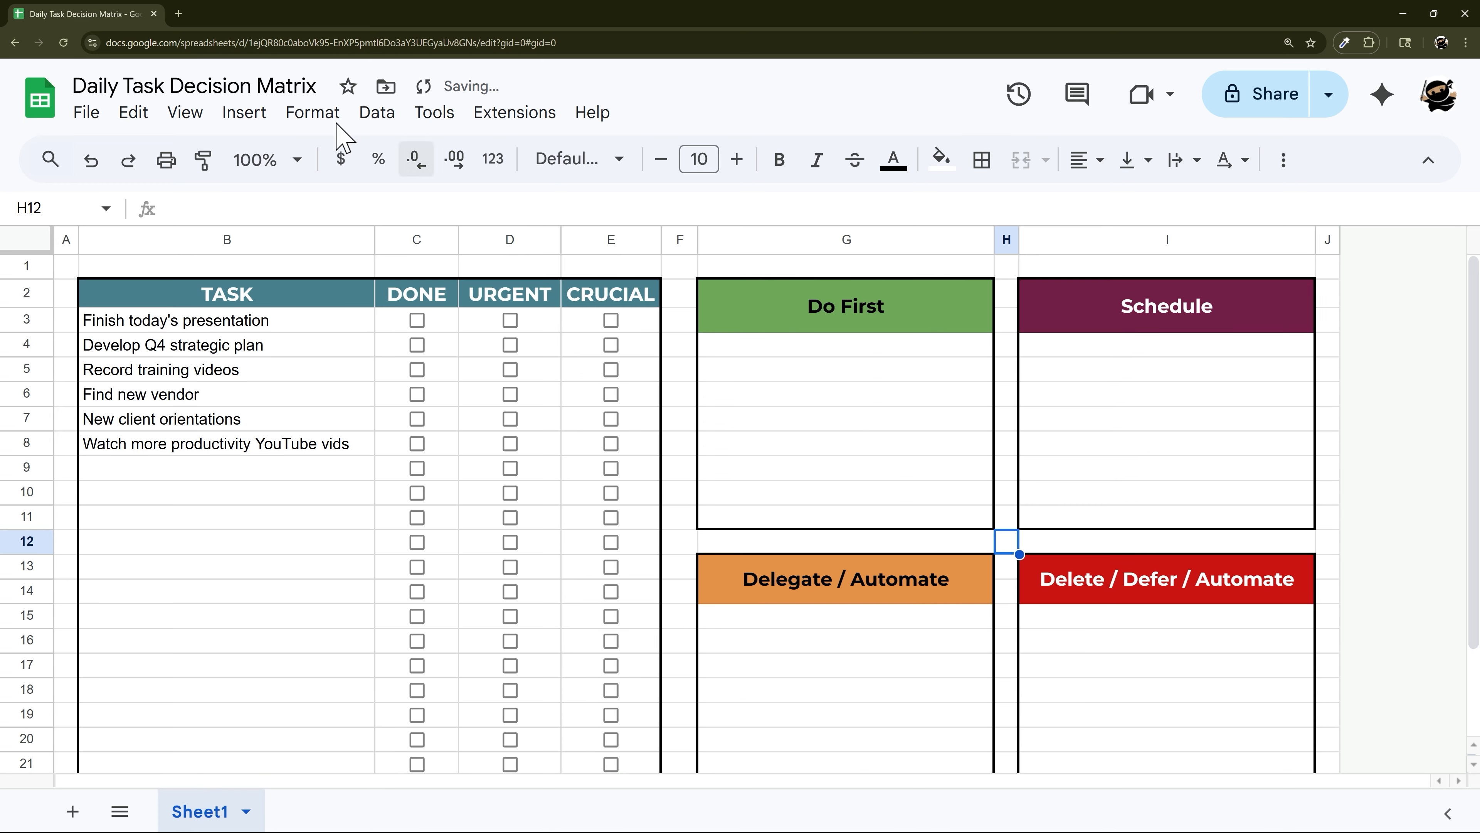
{"action": "left_click", "coordinate": [184, 112]}
{"action": "mouse_move", "coordinate": [222, 167]}
{"action": "left_click", "coordinate": [620, 198]}
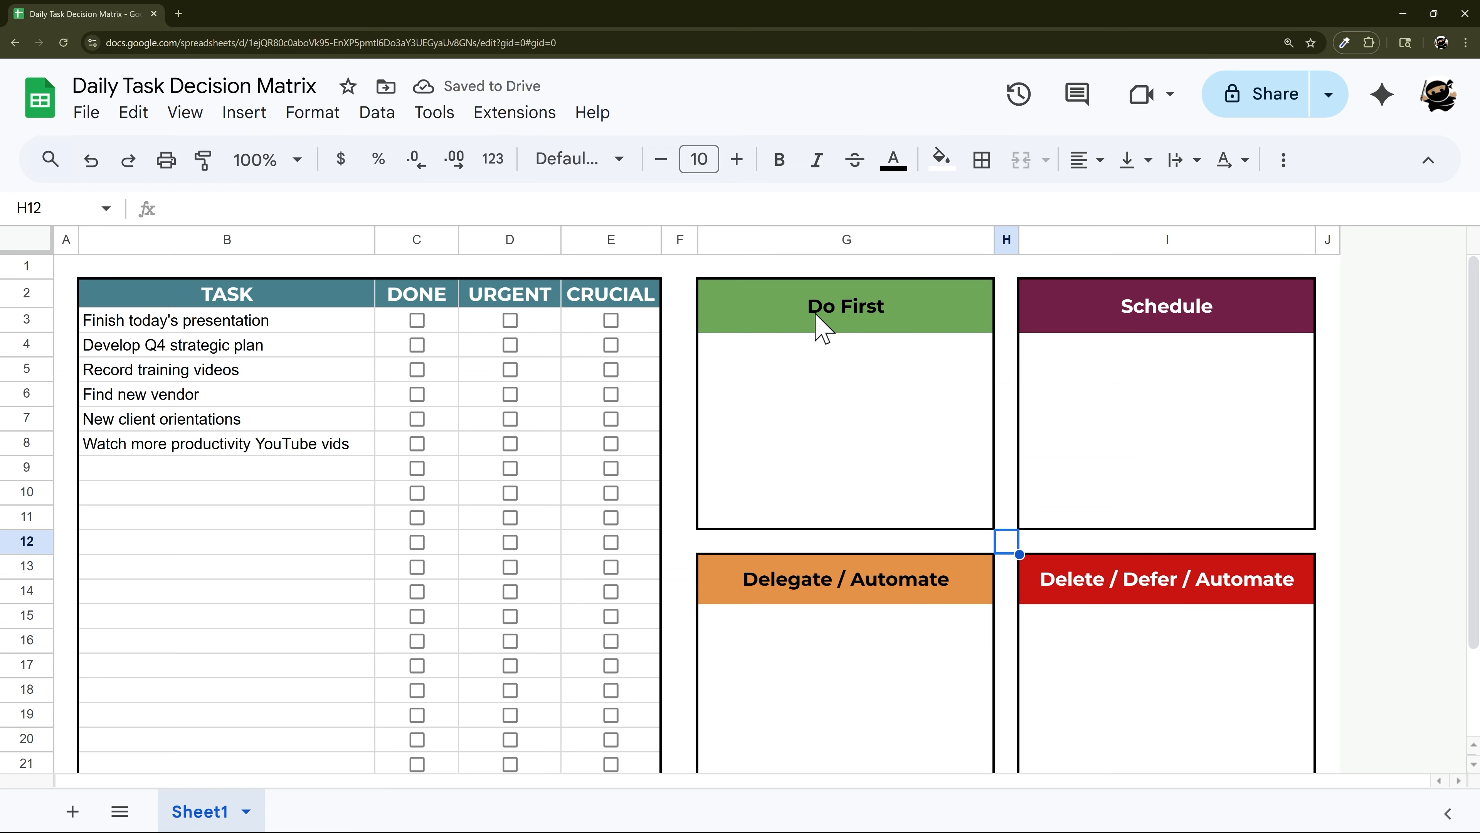
Add thin light gray inner borders to the "Do First" quadrant G2:G11.
{"action": "left_click_drag", "start_coordinate": [823, 324], "coordinate": [863, 523]}
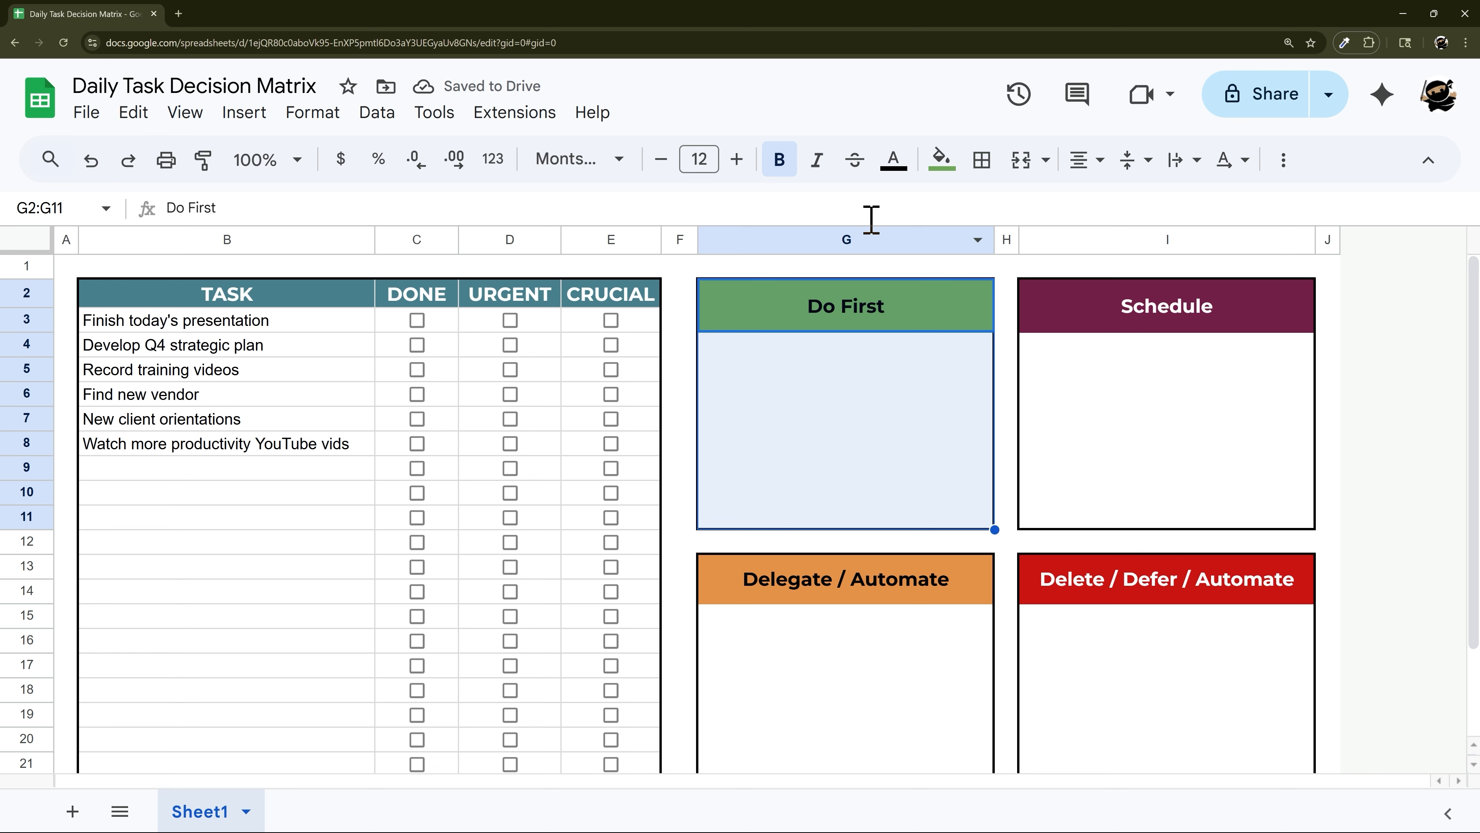
{"action": "left_click", "coordinate": [984, 162]}
{"action": "left_click", "coordinate": [1205, 217]}
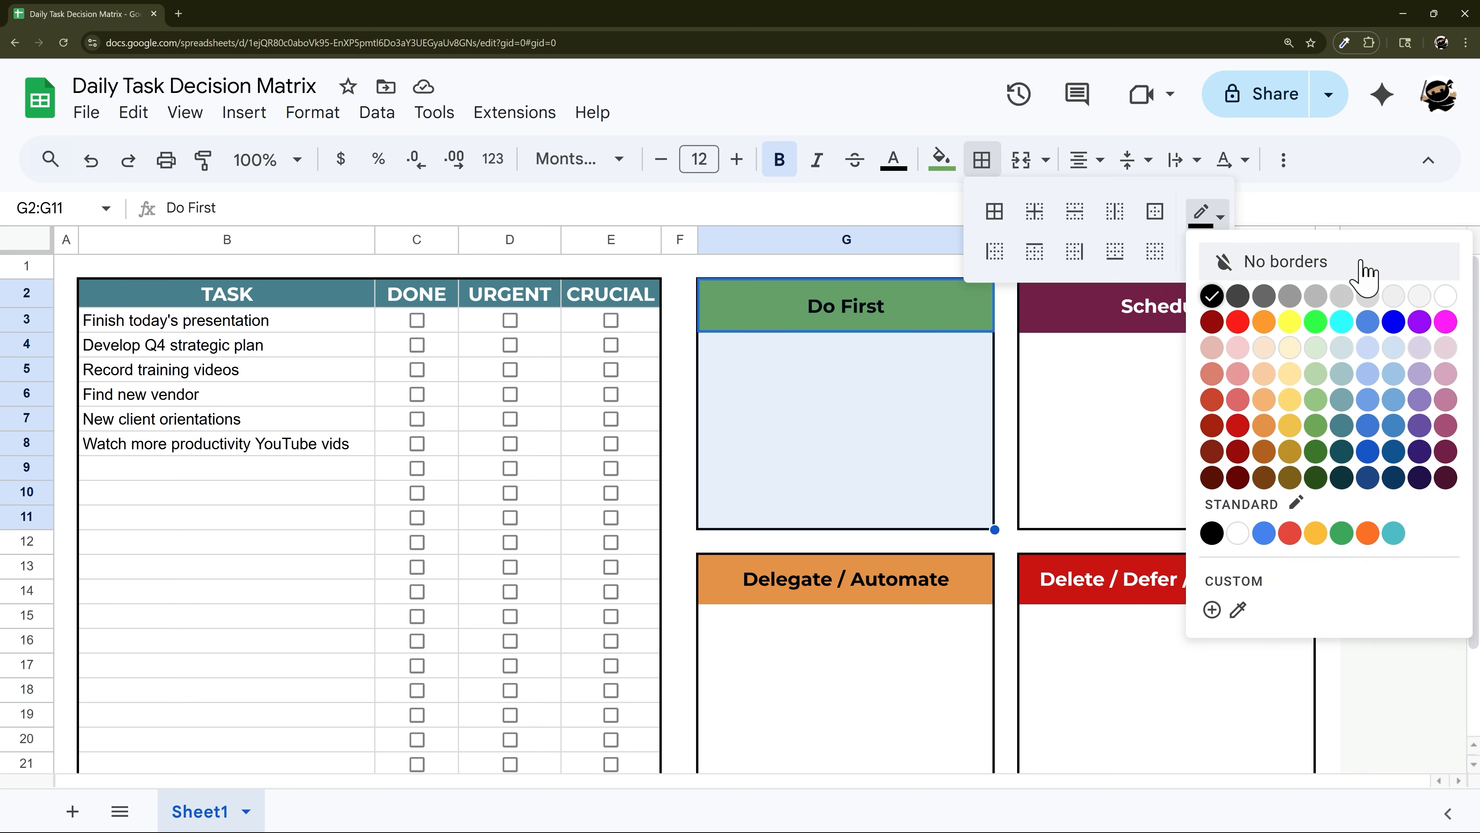
{"action": "left_click", "coordinate": [1369, 299]}
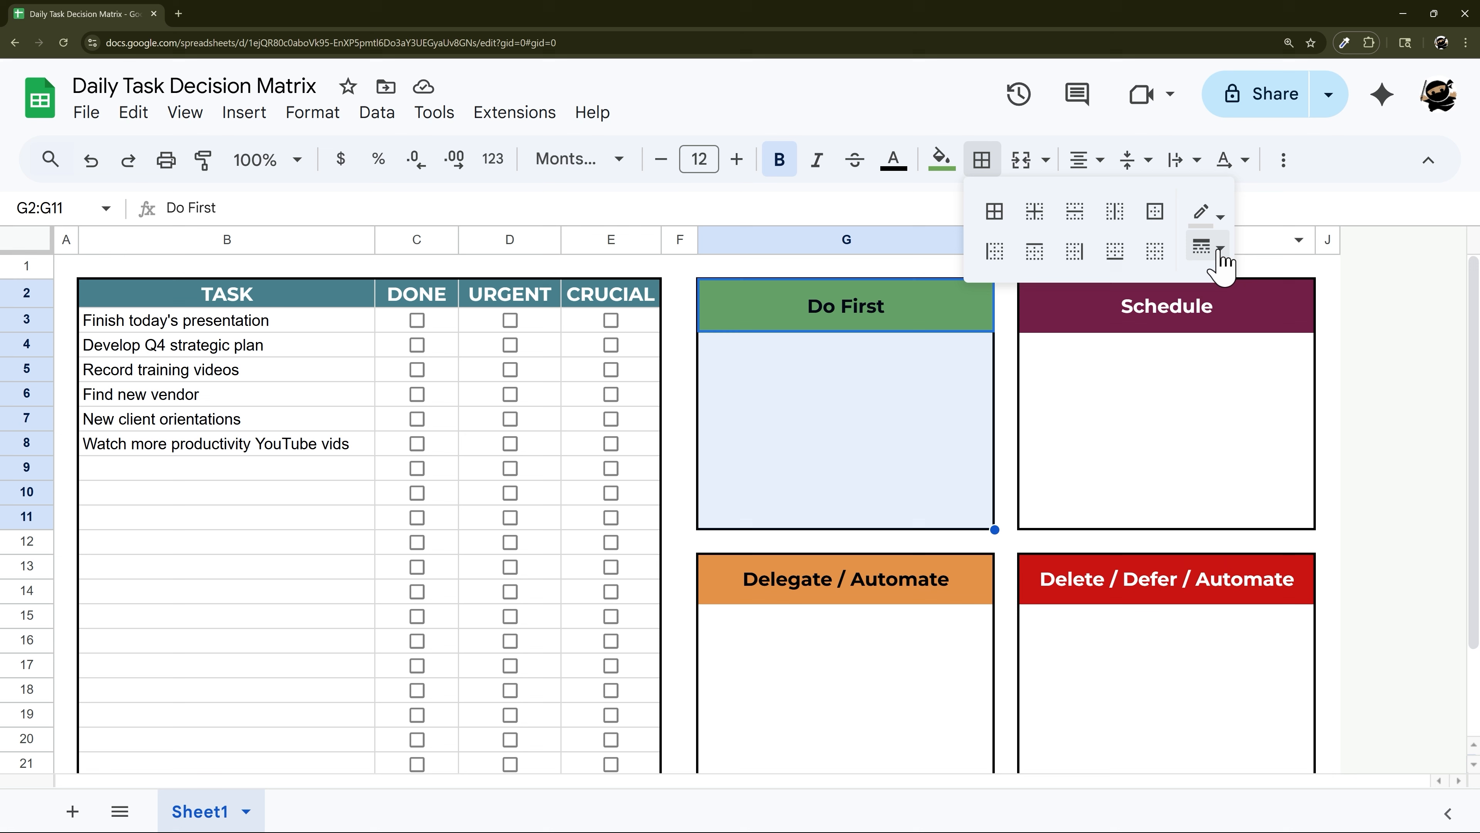
{"action": "left_click", "coordinate": [1210, 248]}
{"action": "left_click", "coordinate": [1270, 289]}
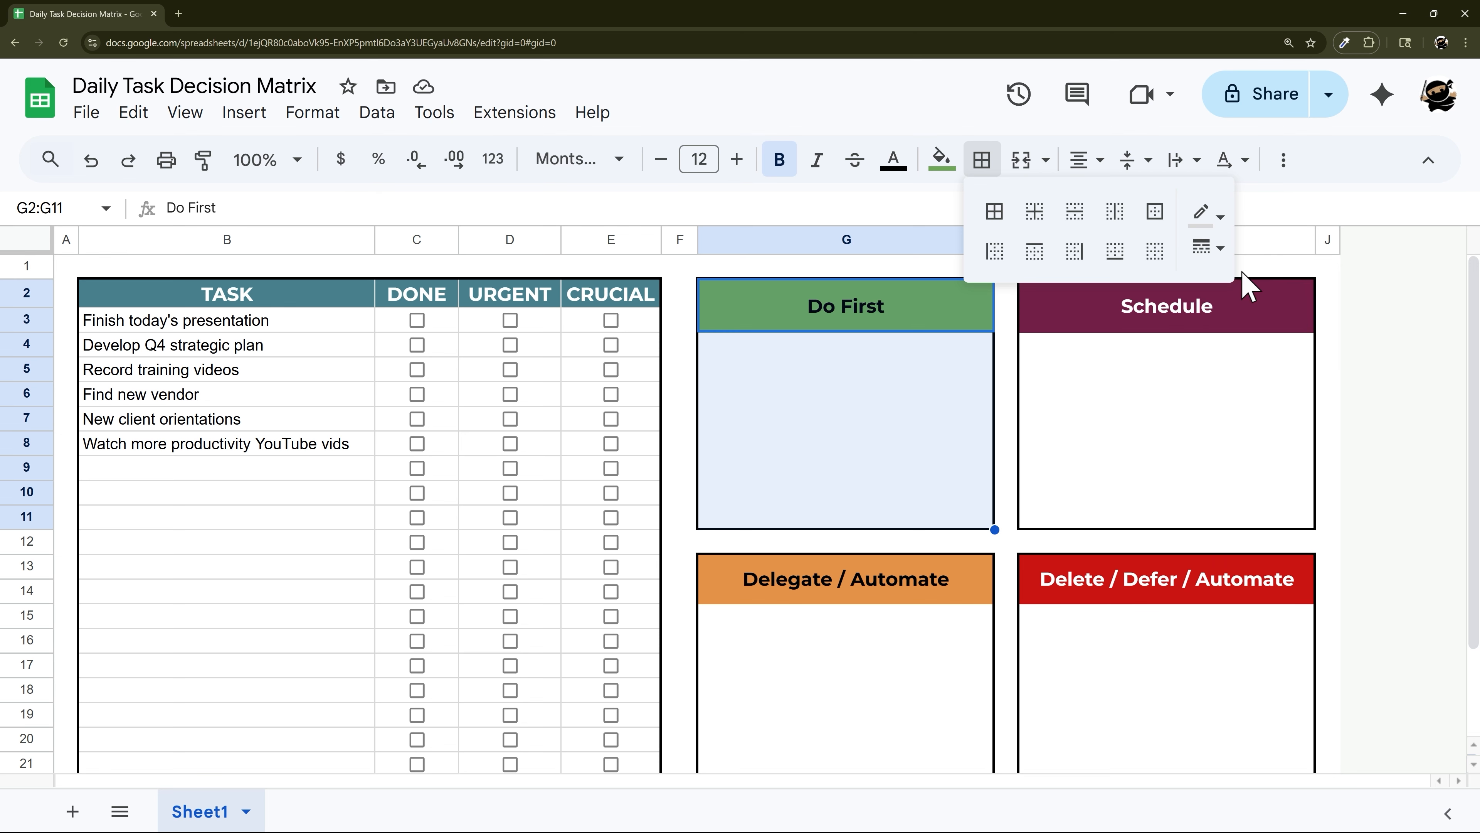
{"action": "left_click", "coordinate": [1034, 215]}
Add the light gray inner borders to the "Schedule" quadrant I2:I11.
{"action": "left_click_drag", "start_coordinate": [1070, 291], "coordinate": [1113, 531]}
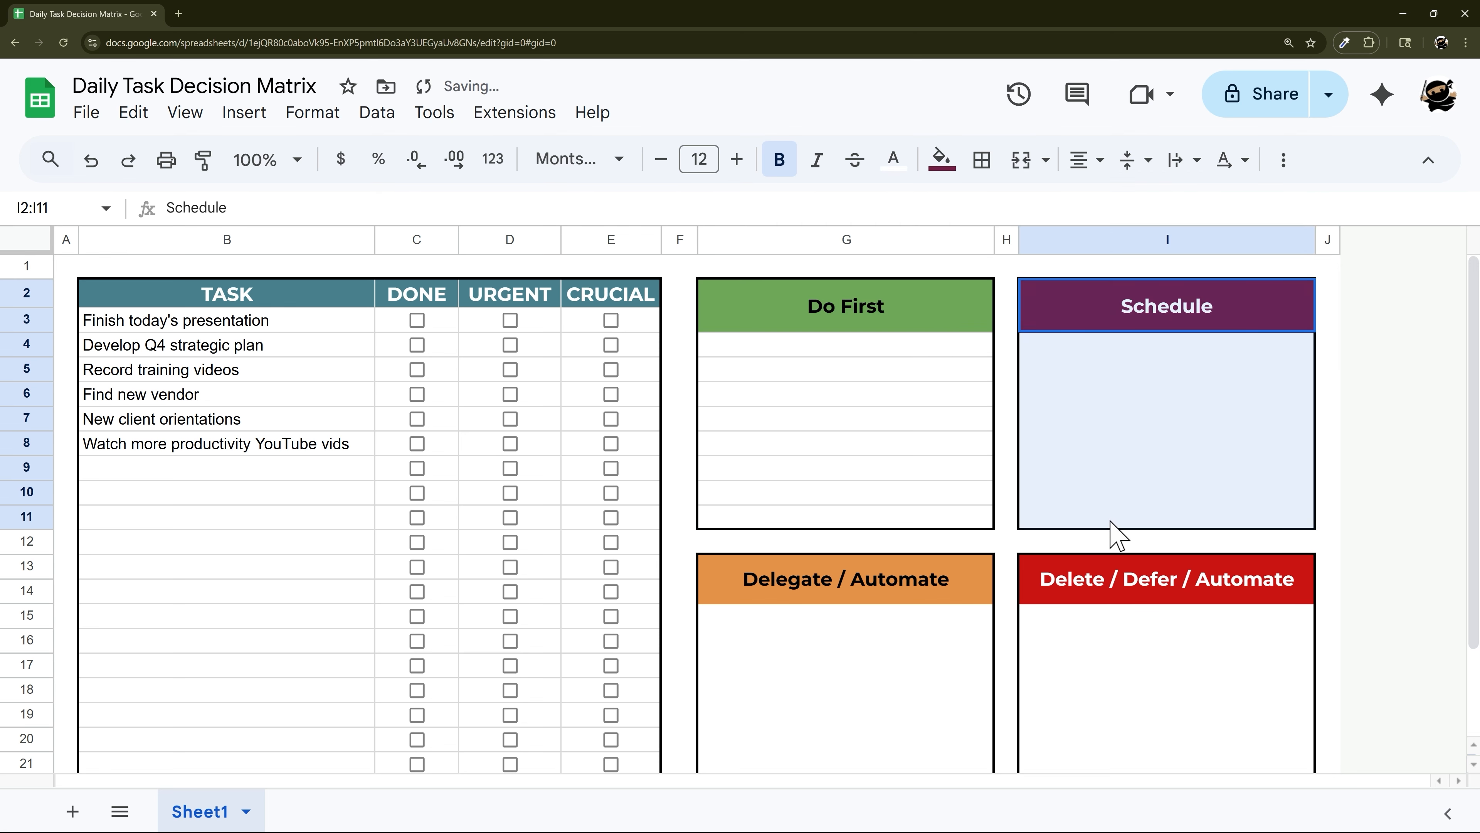
{"action": "left_click", "coordinate": [981, 159]}
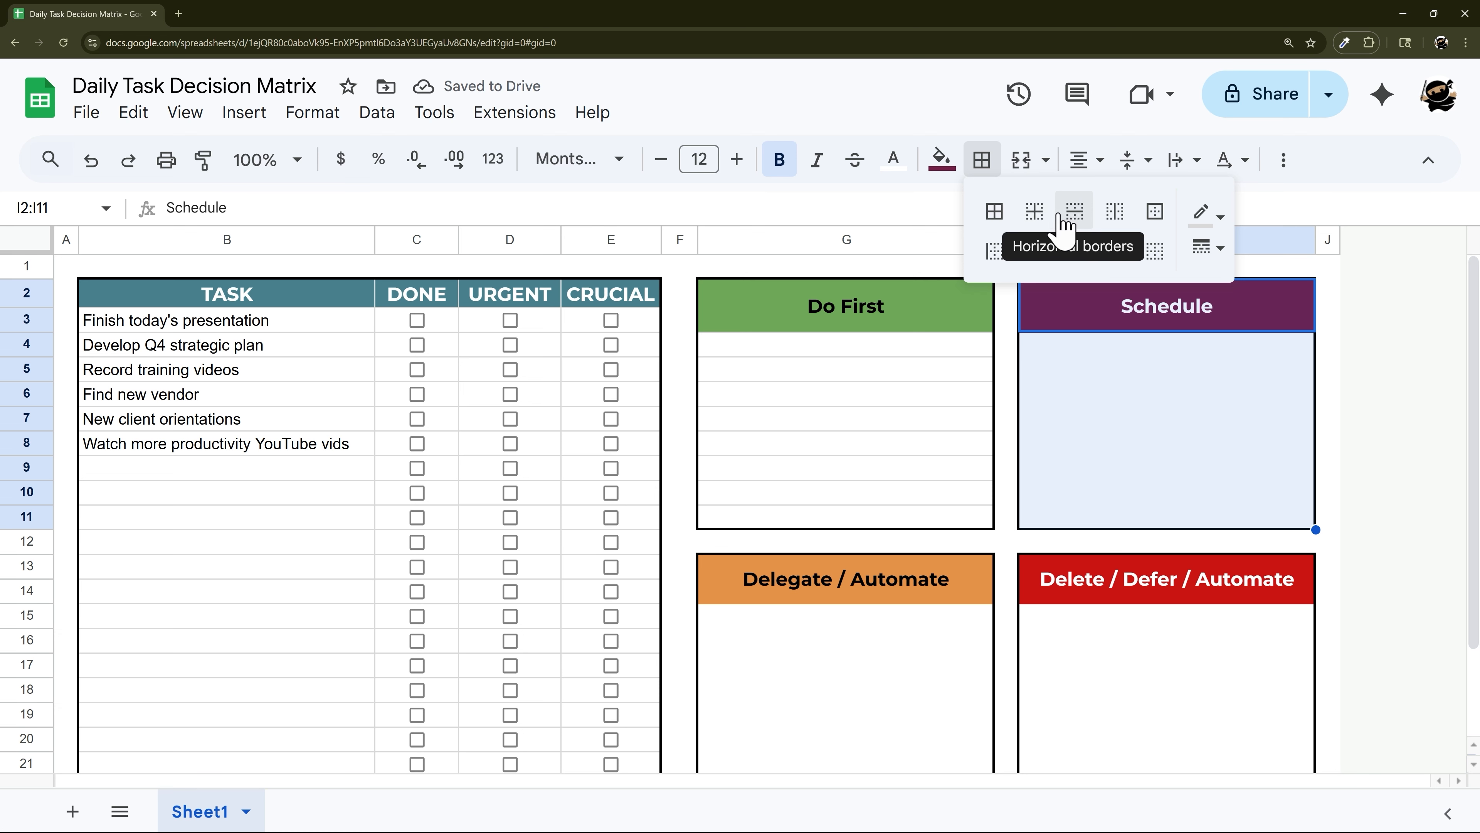
{"action": "left_click", "coordinate": [1034, 213]}
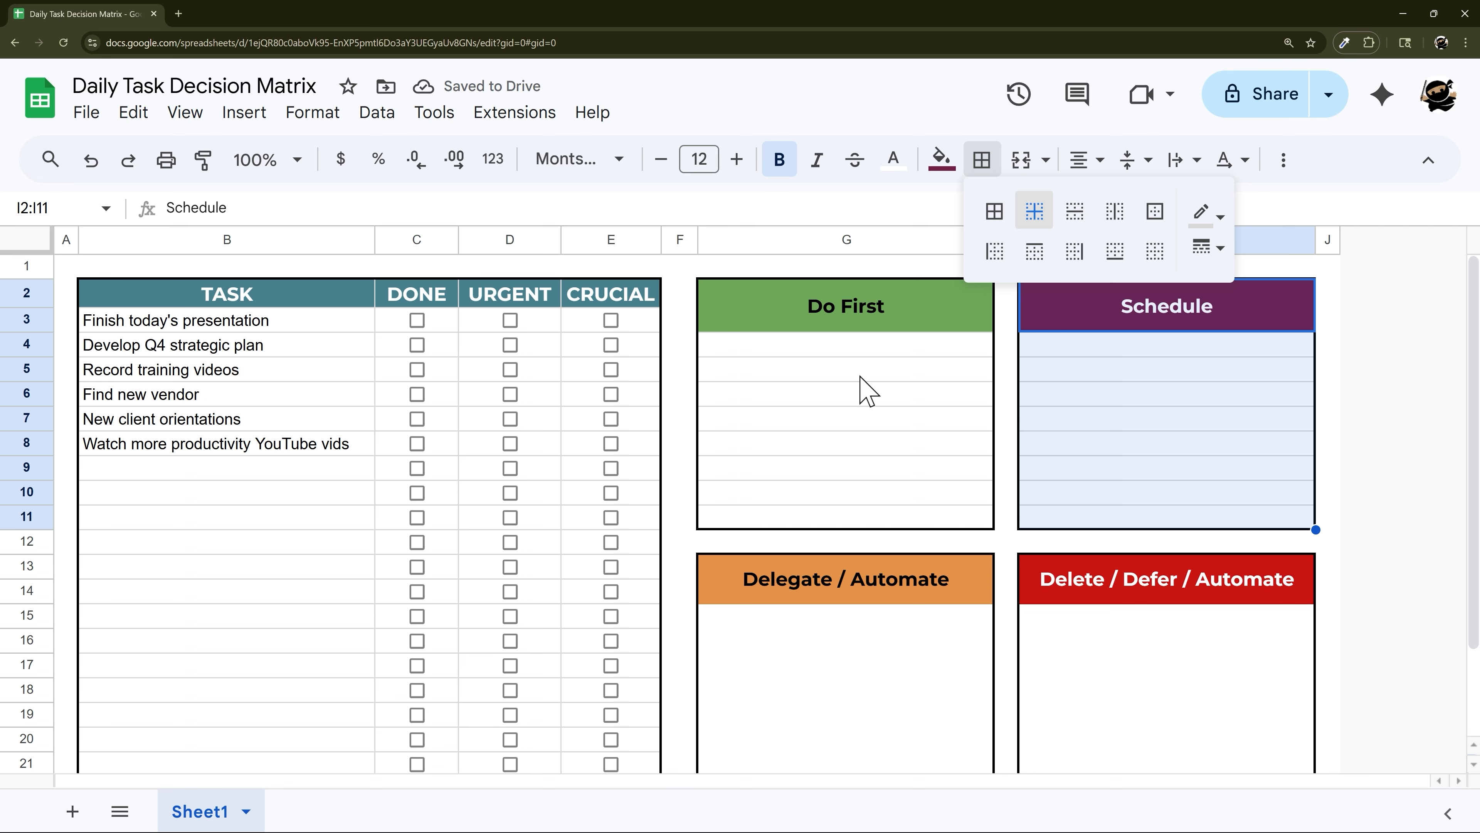
Add light gray horizontal borders between the rows of the "Delegate / Automate" quadrant G13:G22.
{"action": "left_click_drag", "start_coordinate": [840, 580], "coordinate": [900, 694]}
{"action": "left_click", "coordinate": [982, 160]}
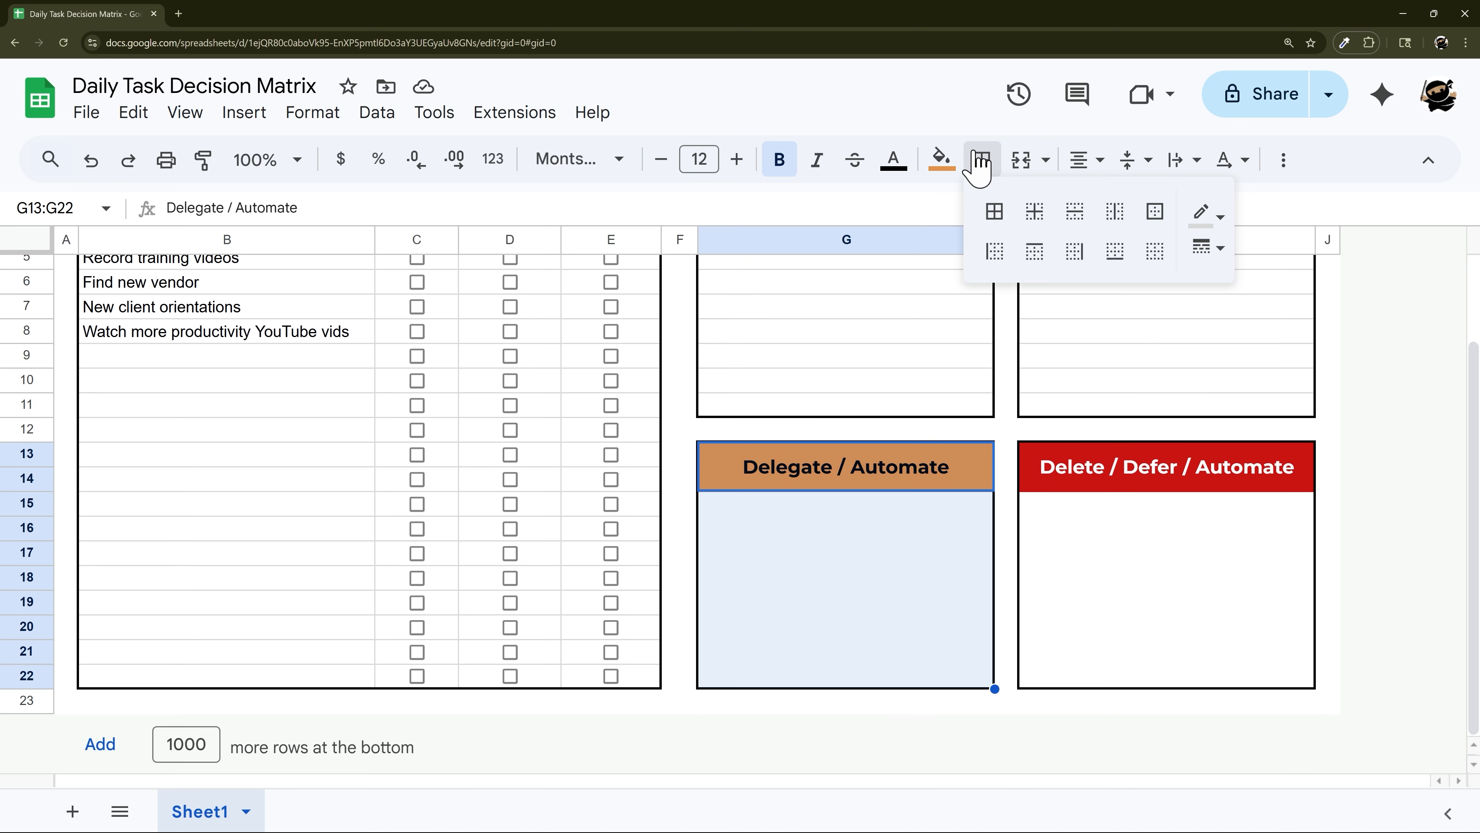
{"action": "left_click", "coordinate": [1074, 211]}
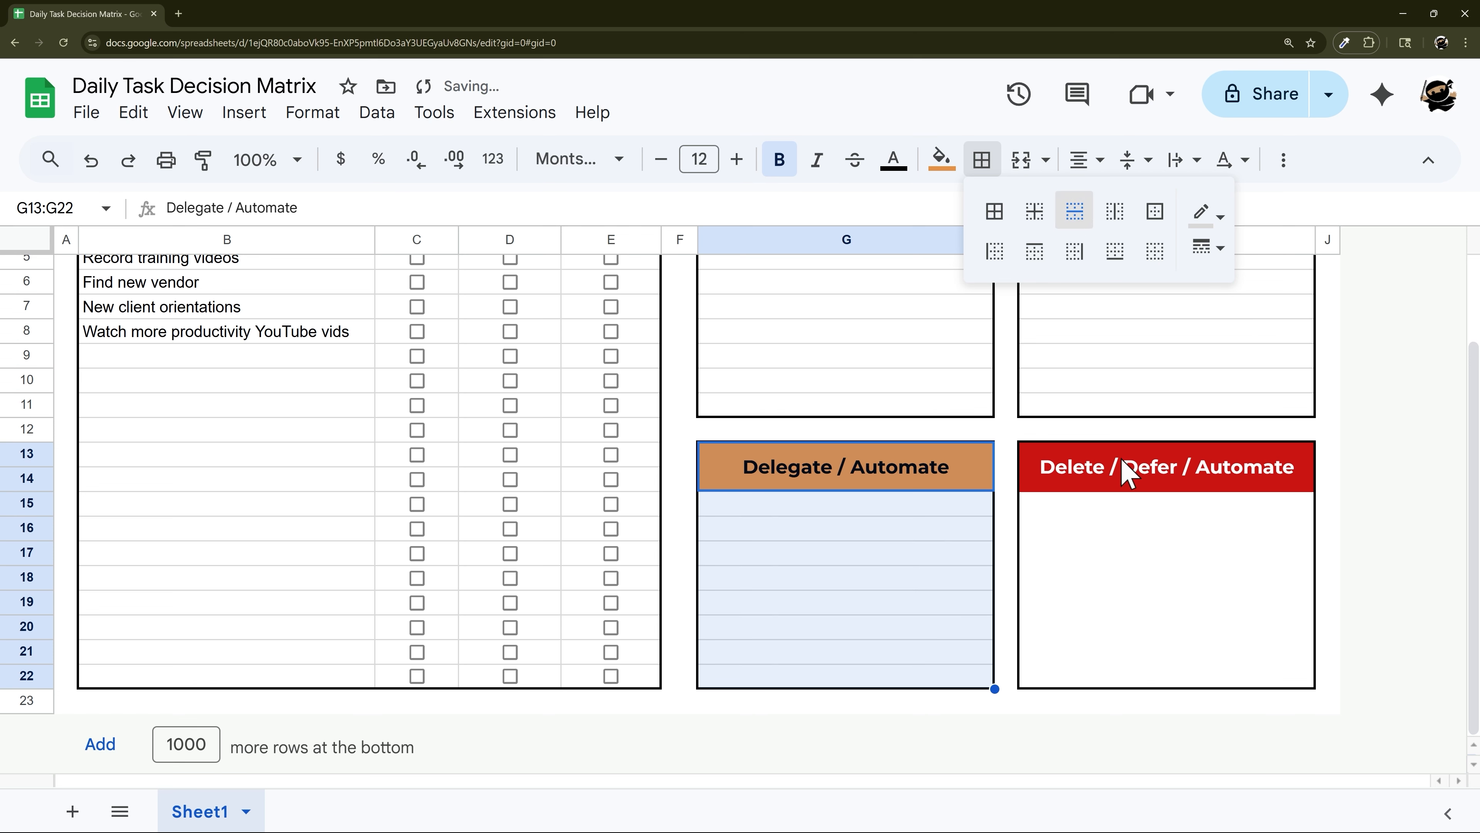
Add light gray horizontal borders between the rows of the "Delete / Defer / Automate" quadrant I13:I22.
{"action": "left_click_drag", "start_coordinate": [1127, 472], "coordinate": [1106, 688]}
{"action": "left_click", "coordinate": [982, 160]}
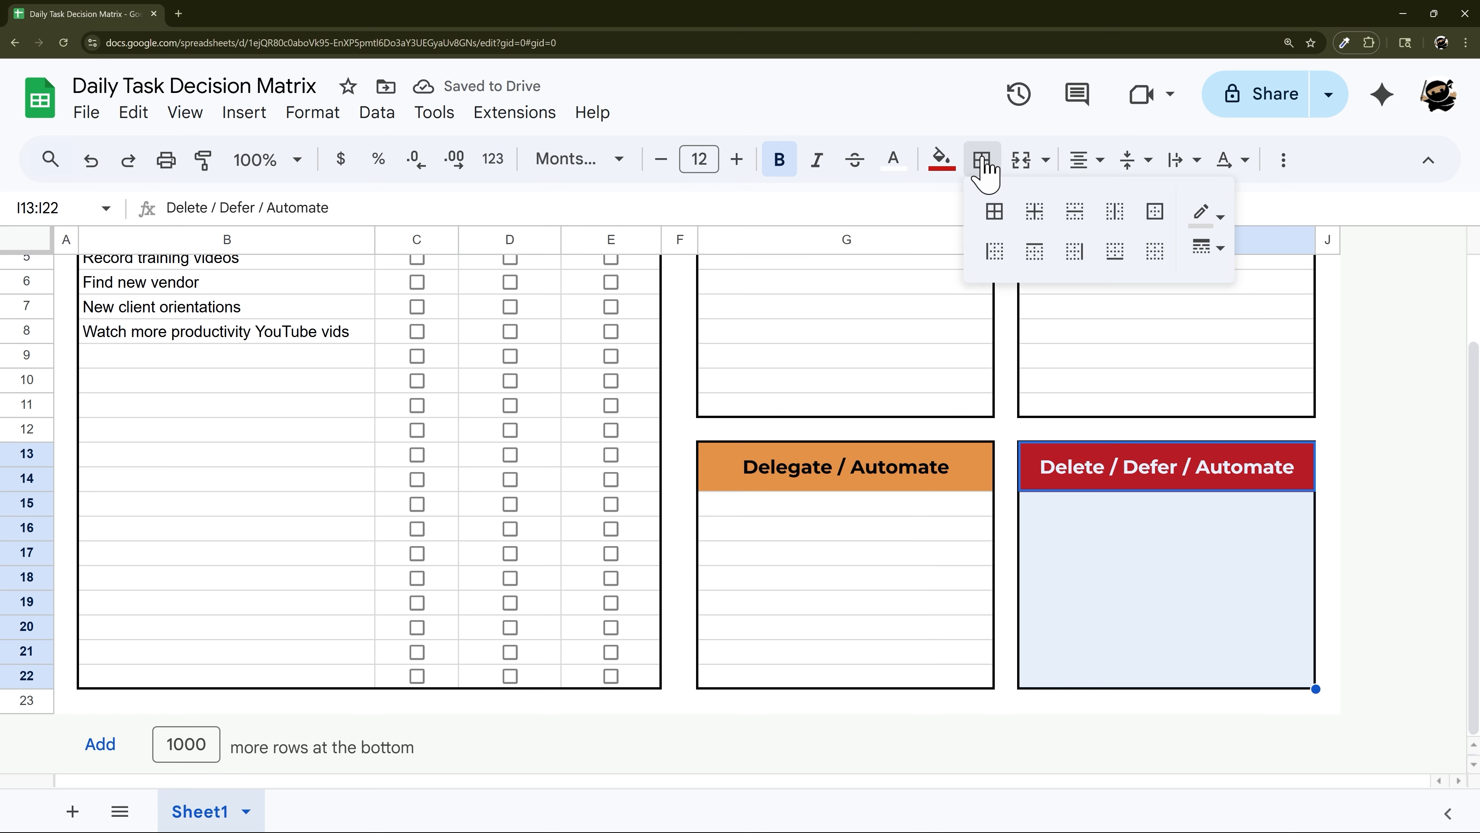
{"action": "left_click", "coordinate": [1072, 215]}
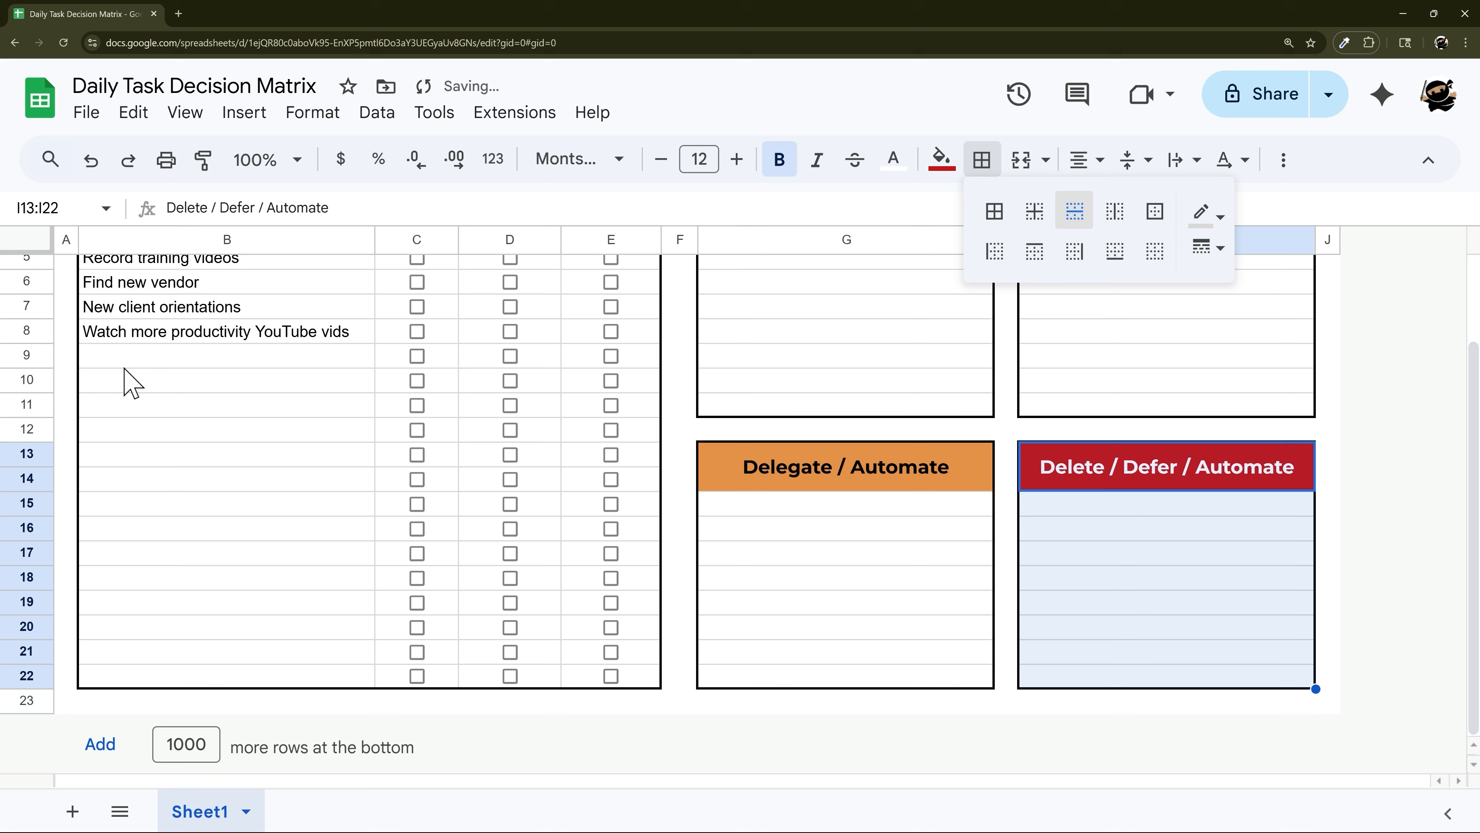
{"action": "left_click", "coordinate": [210, 384]}
{"action": "scroll", "coordinate": [211, 362], "scroll_direction": "up", "scroll_amount": 2}
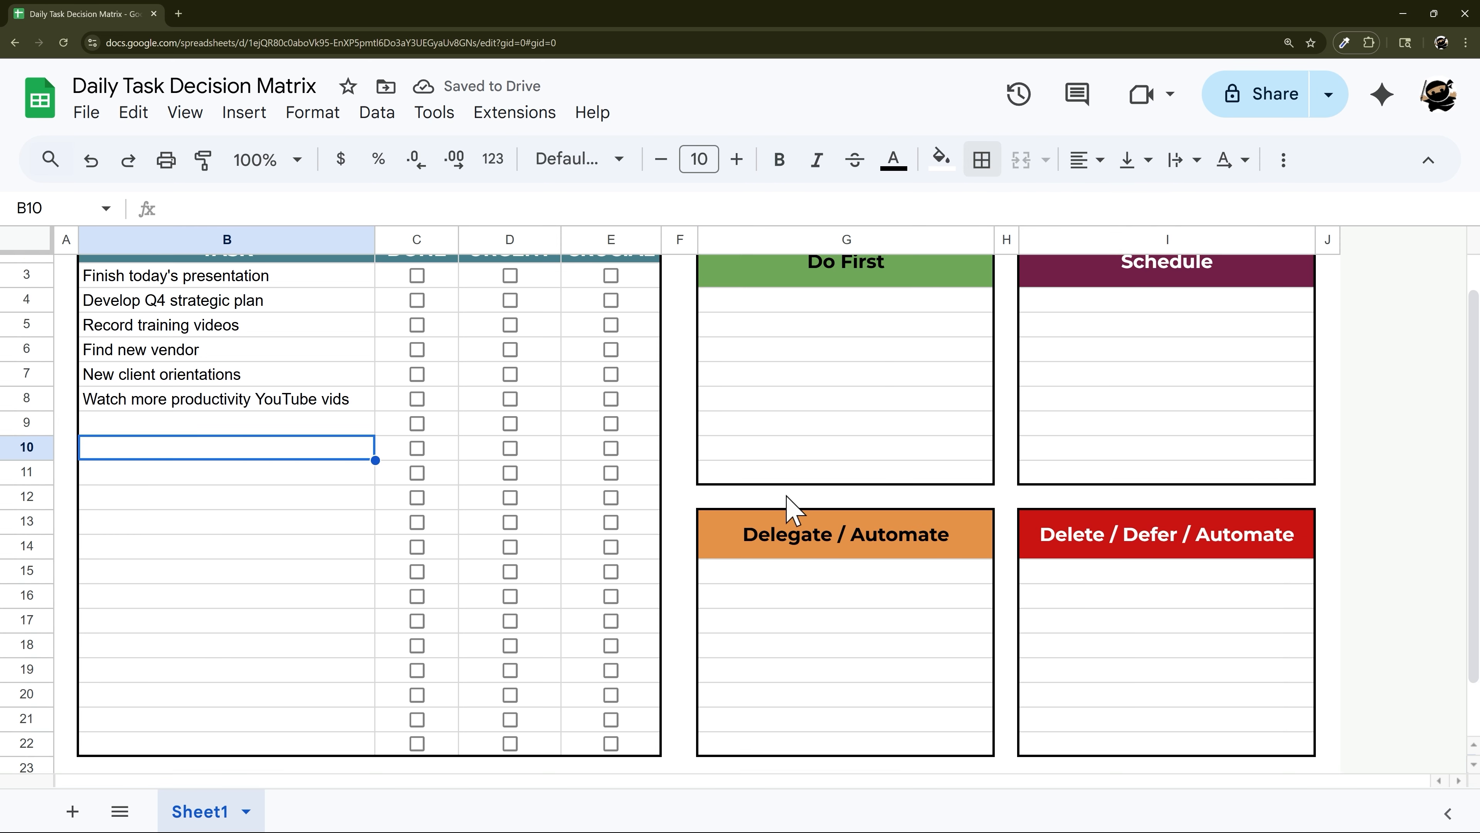
{"action": "scroll", "coordinate": [915, 525], "scroll_direction": "up", "scroll_amount": 2}
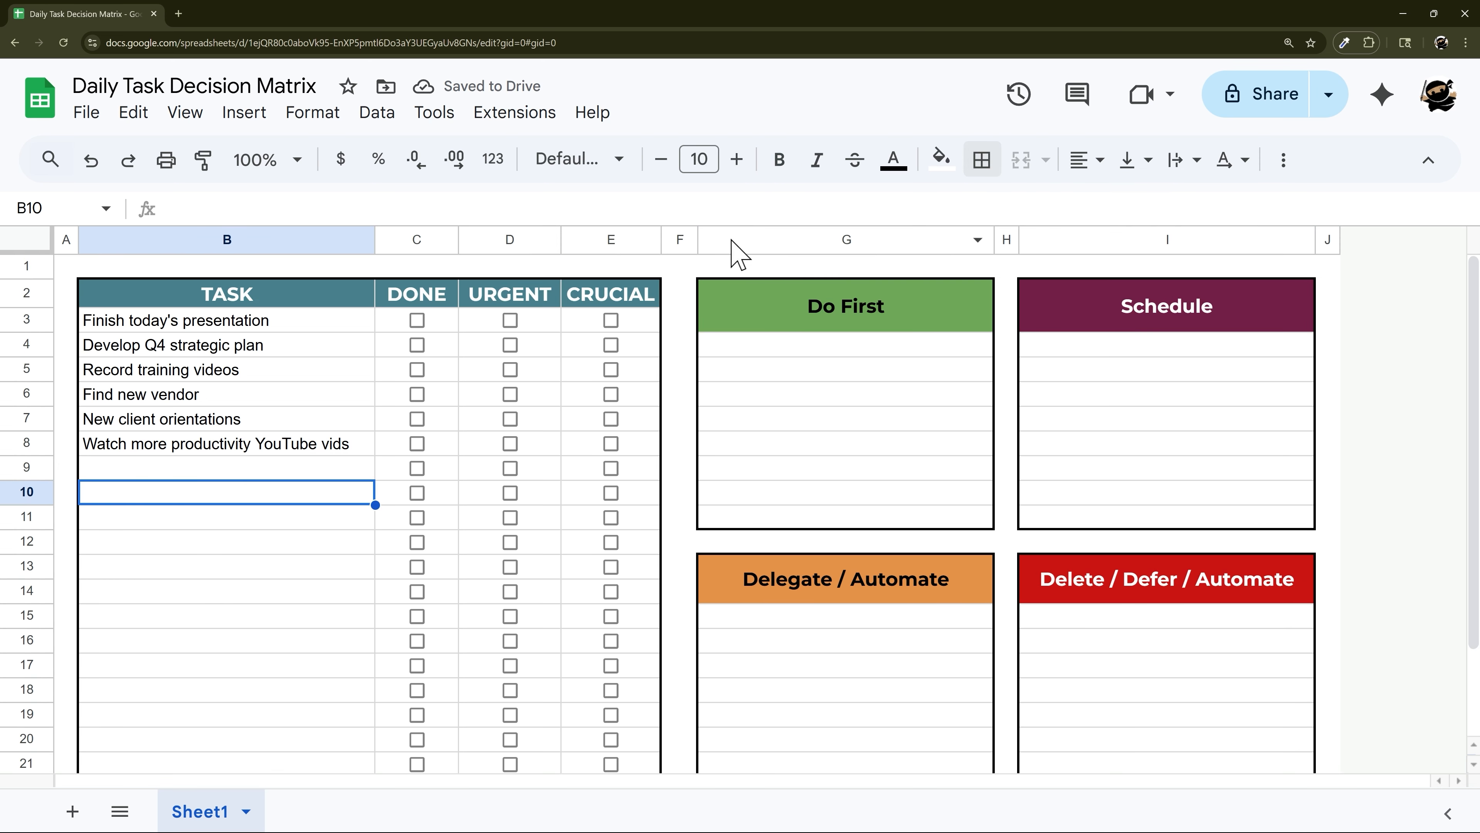
{"action": "left_click", "coordinate": [810, 351]}
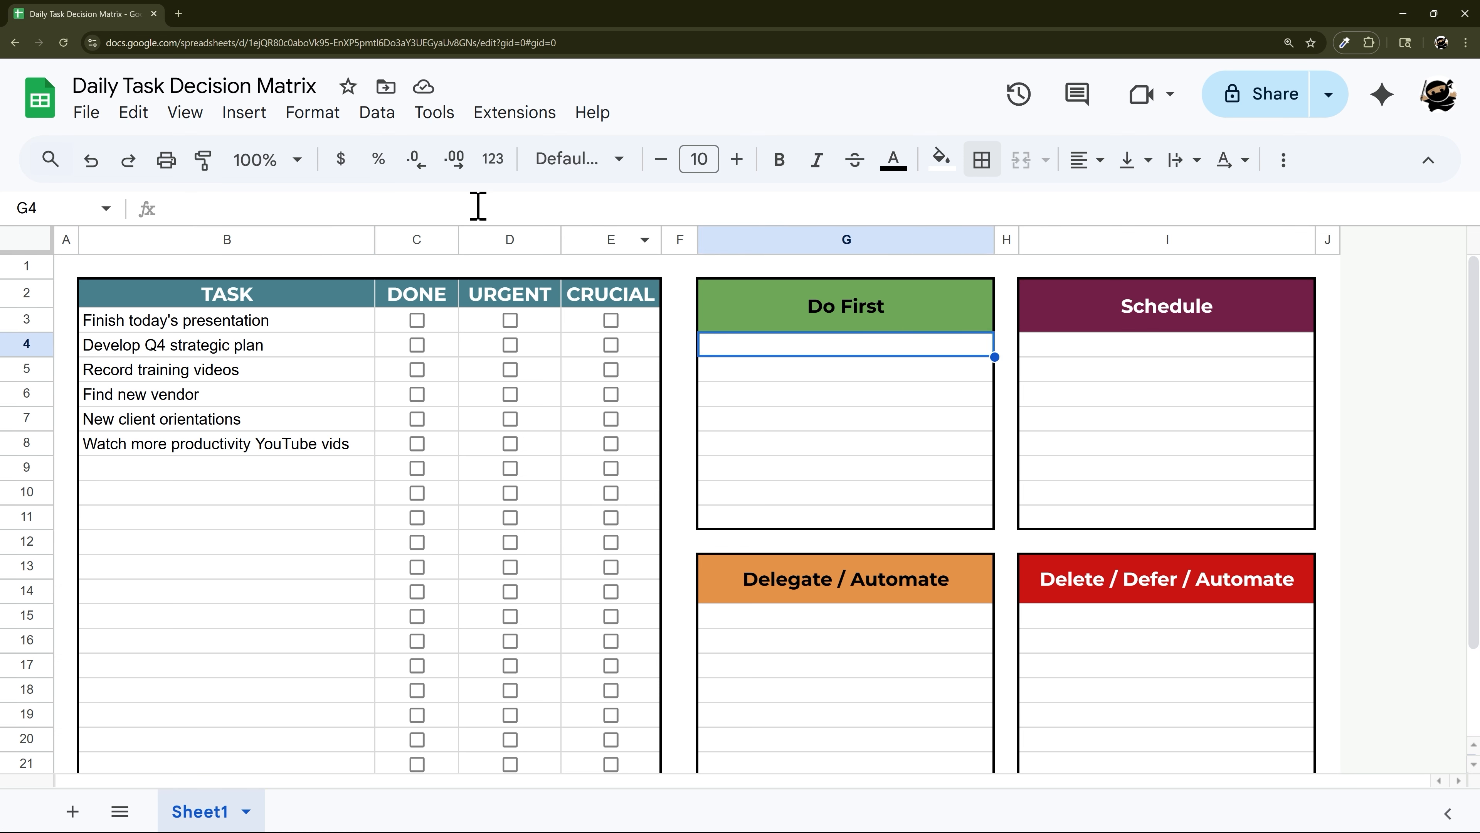
{"action": "left_click_drag", "start_coordinate": [187, 327], "coordinate": [205, 705]}
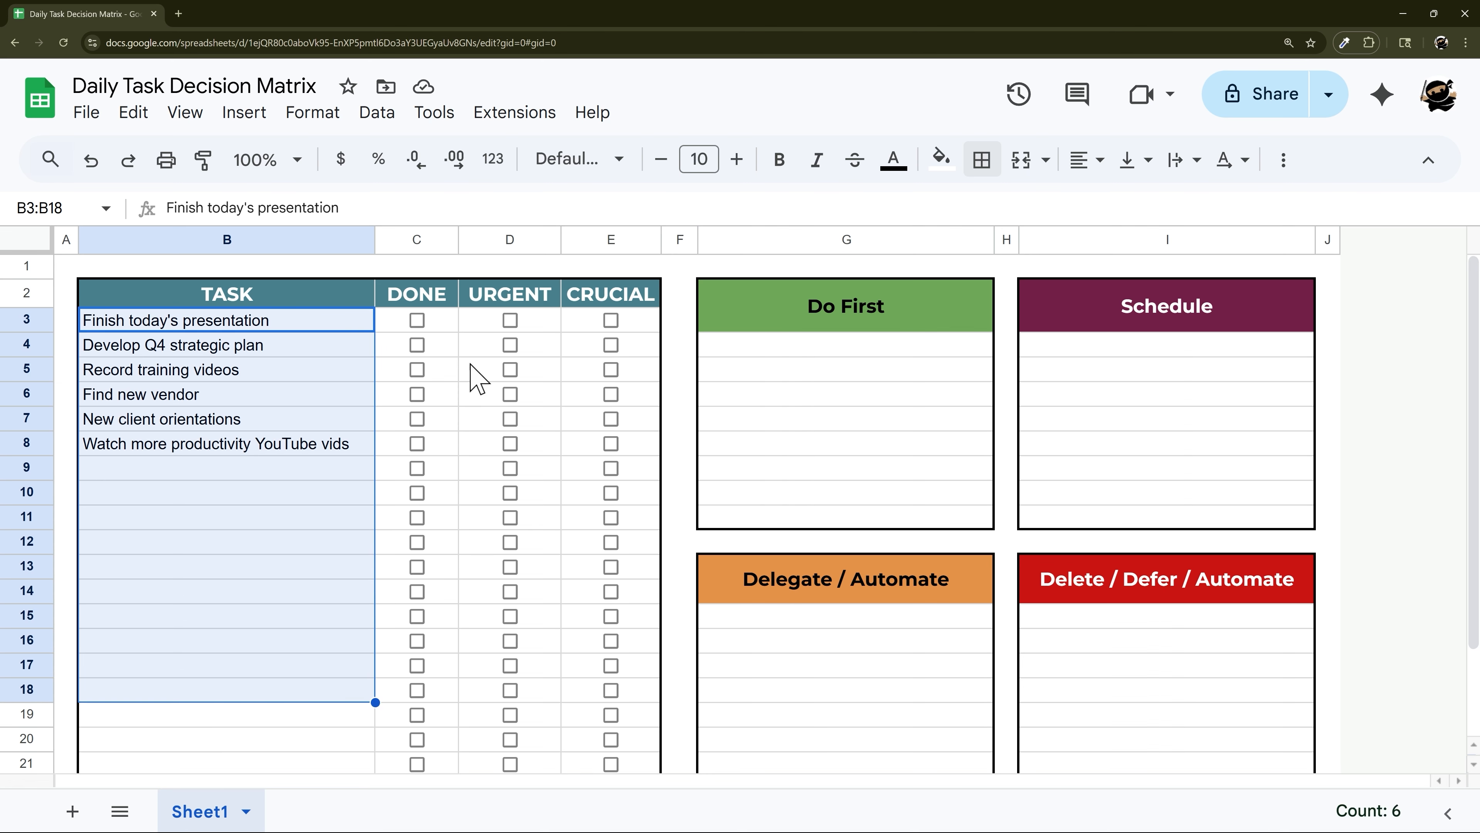
{"action": "left_click_drag", "start_coordinate": [541, 329], "coordinate": [628, 598]}
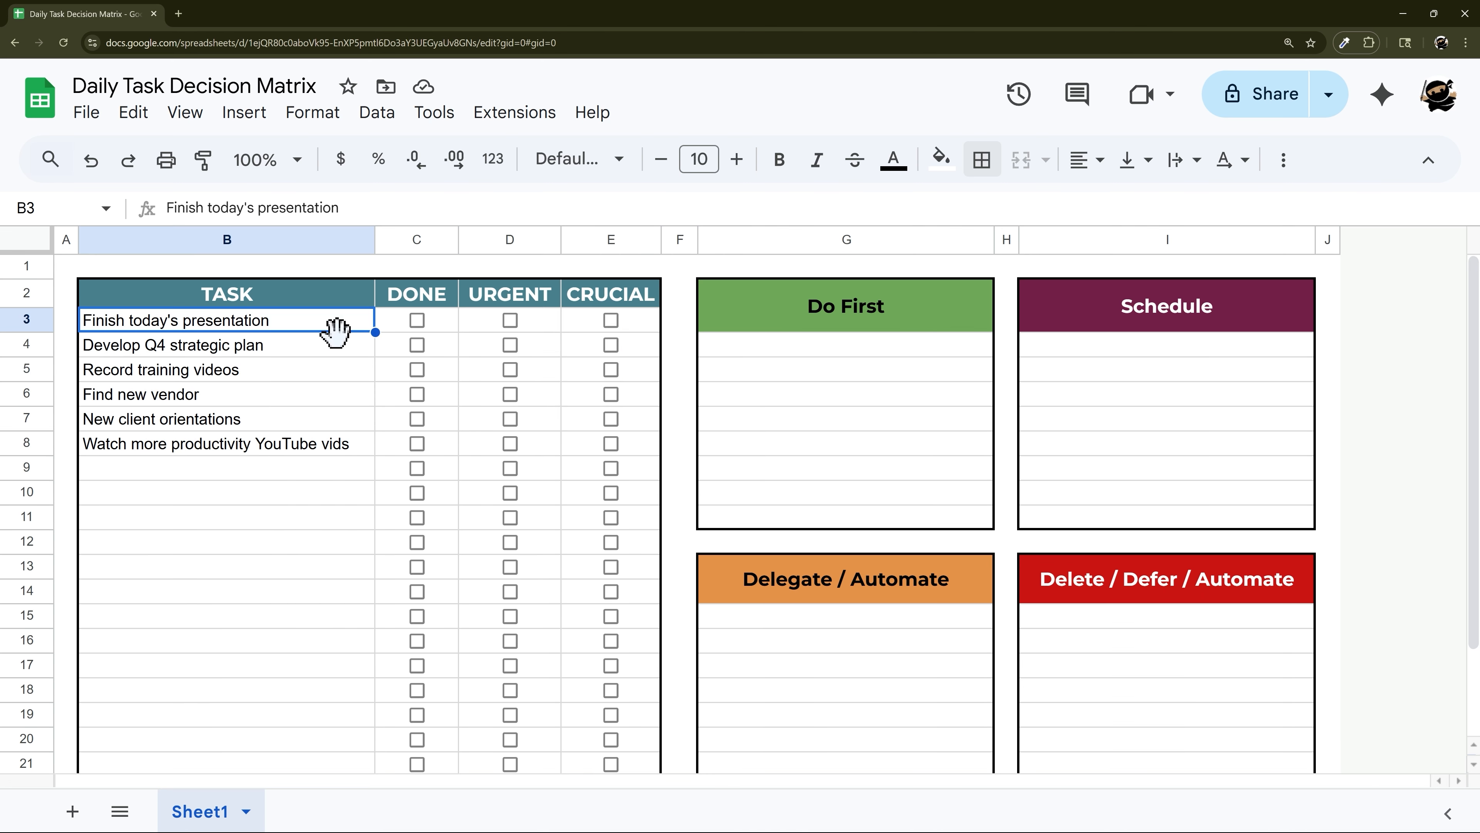
{"action": "left_click_drag", "start_coordinate": [527, 322], "coordinate": [611, 545]}
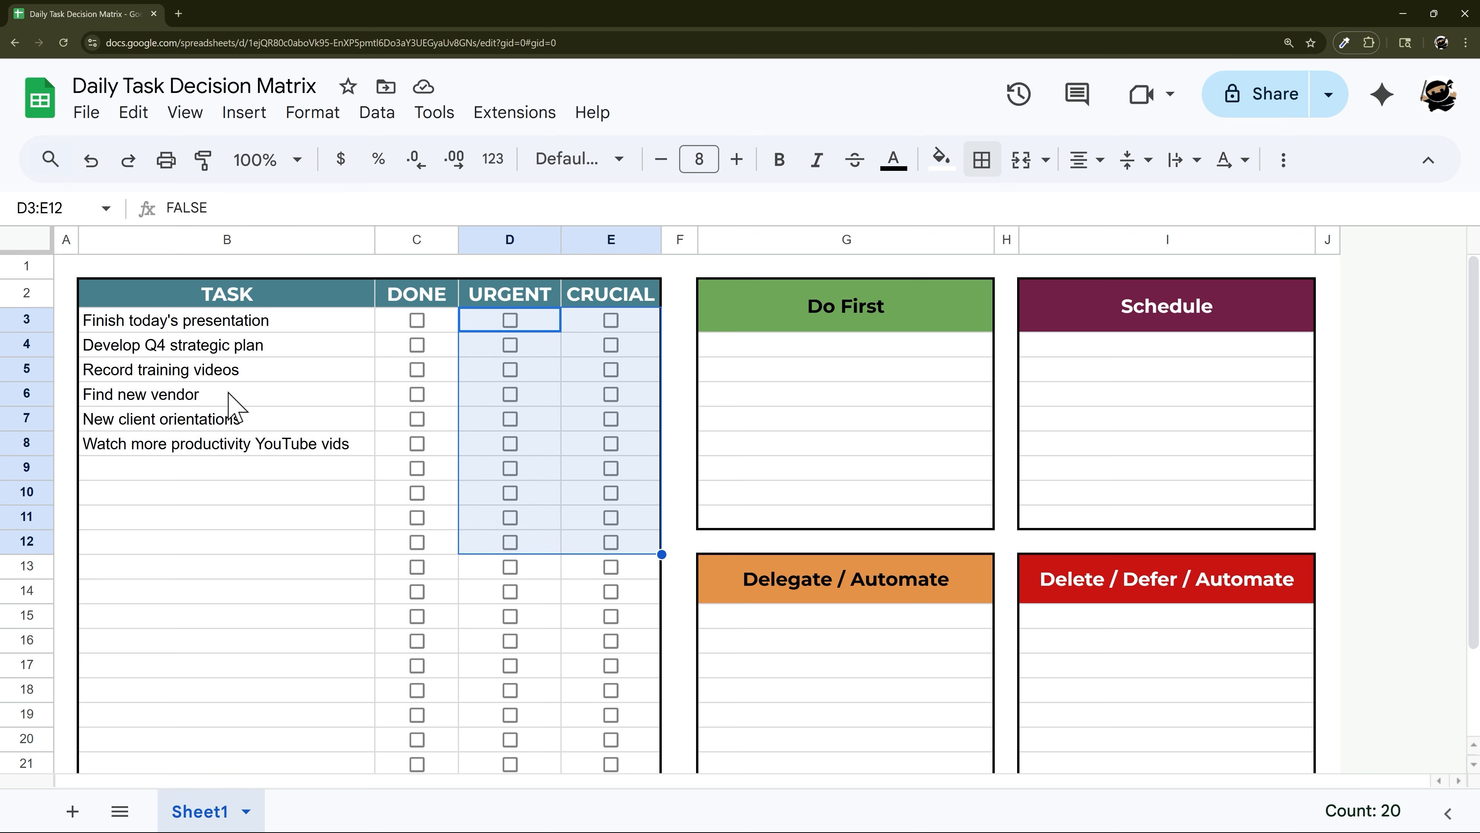
Mark the task "Finish today's presentation" as urgent.
{"action": "left_click", "coordinate": [207, 331]}
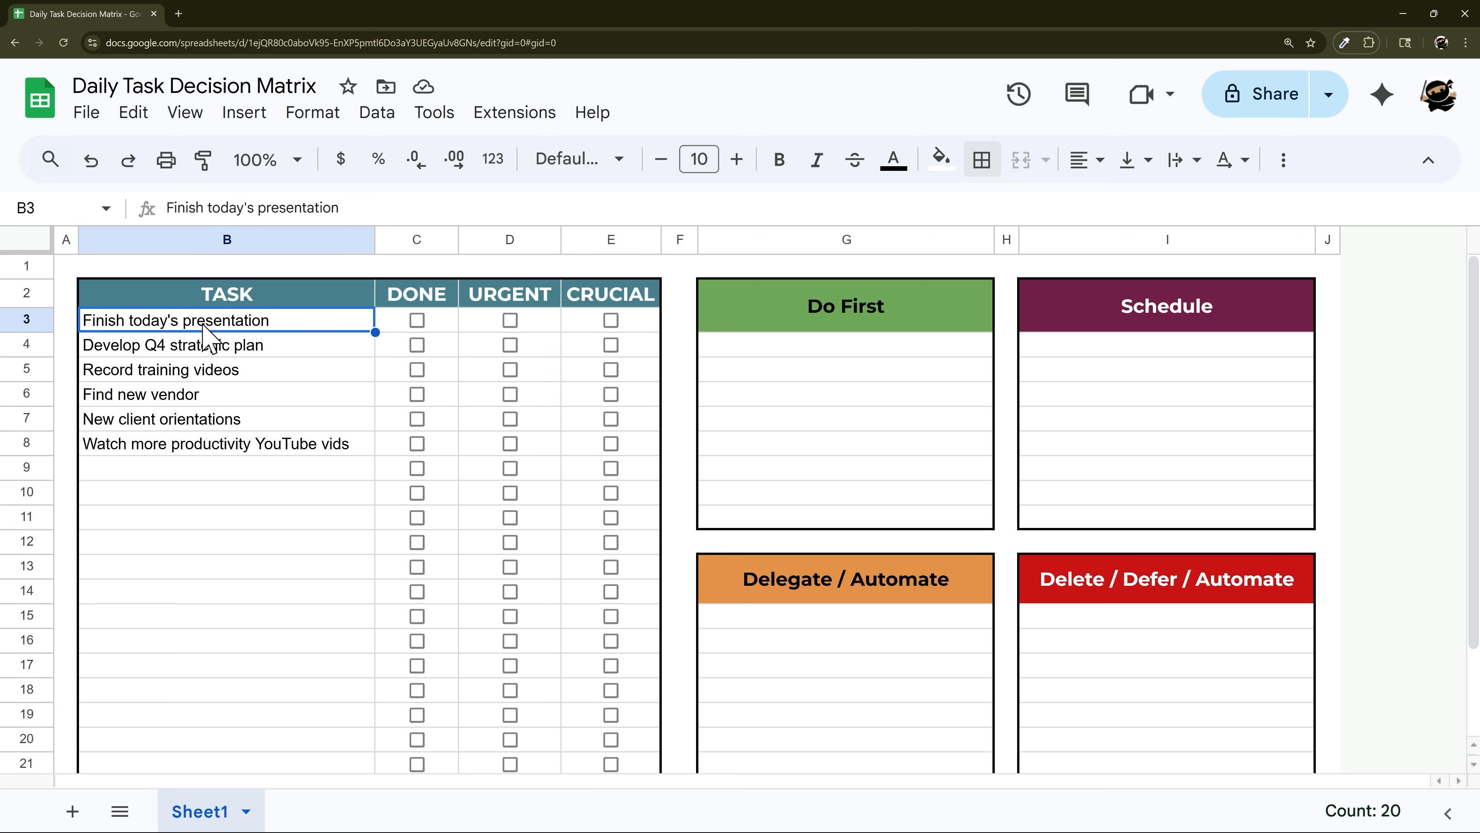
{"action": "left_click", "coordinate": [510, 320]}
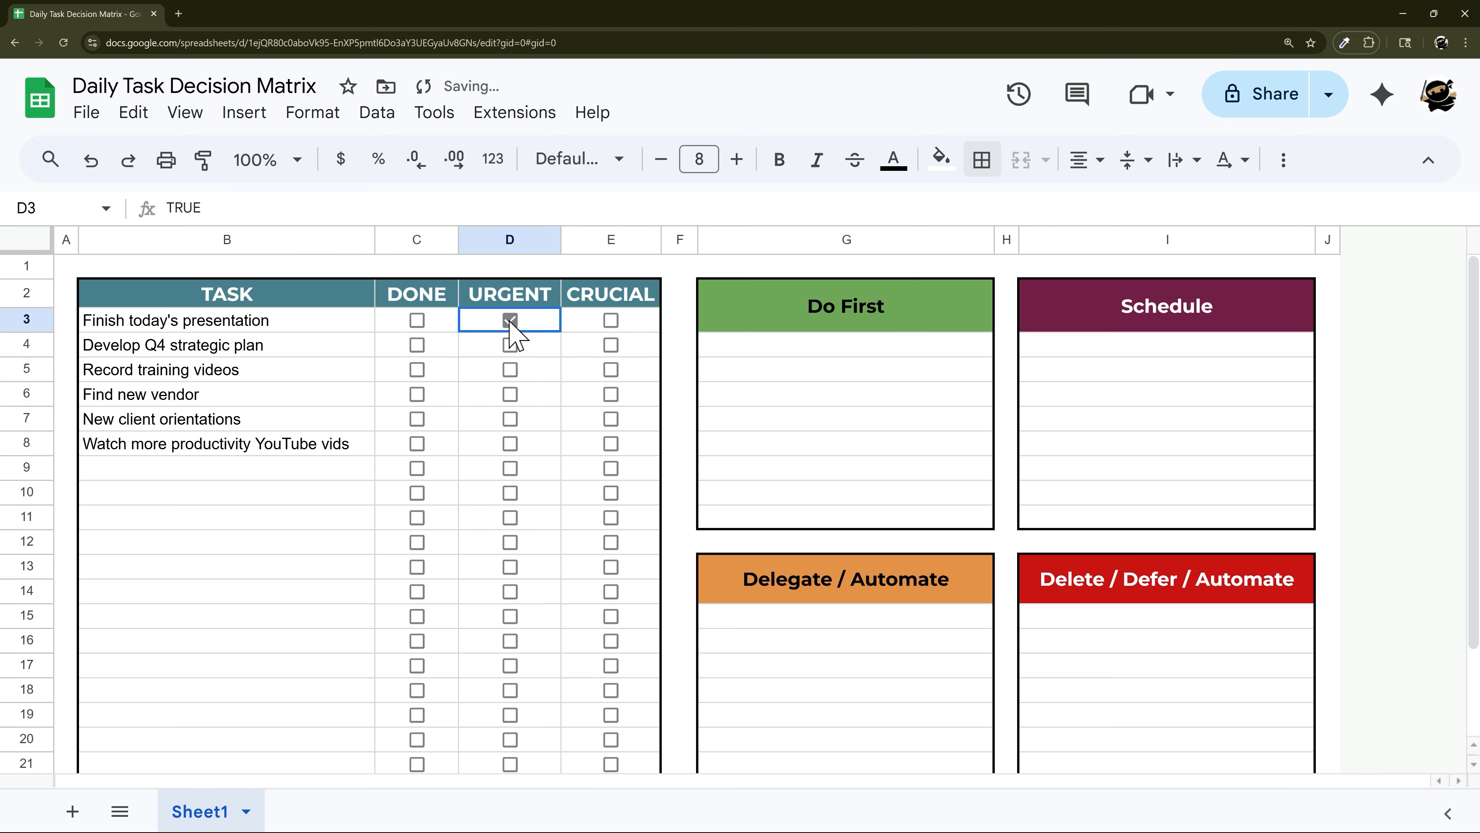
Mark the task "Finish today's presentation" as crucial.
{"action": "left_click", "coordinate": [611, 321]}
{"action": "left_click_drag", "start_coordinate": [615, 301], "coordinate": [612, 327]}
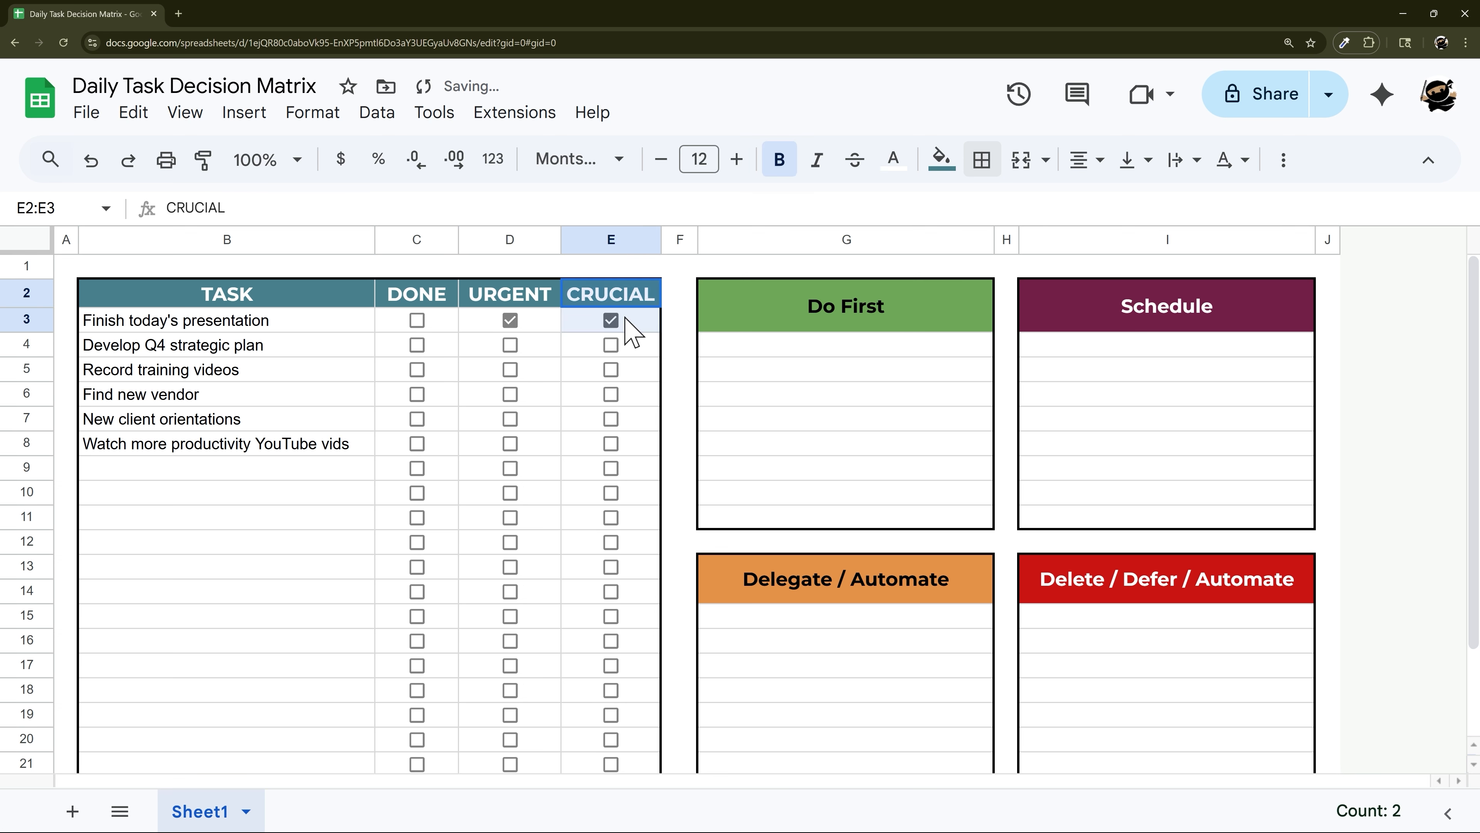
{"action": "left_click_drag", "start_coordinate": [532, 290], "coordinate": [609, 335]}
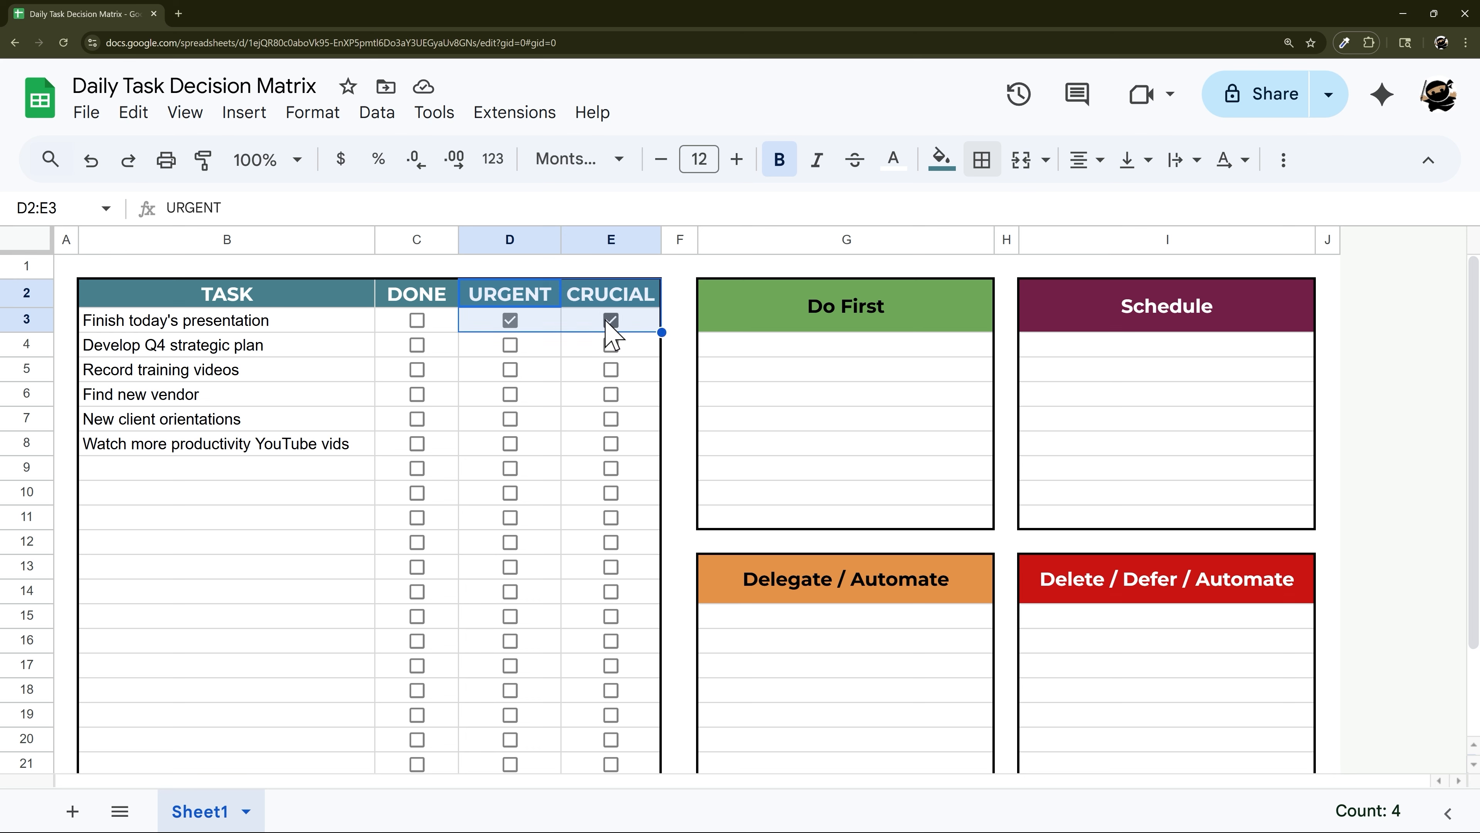
Mark the tasks "Develop Q4 strategic plan" and "Record training videos" as crucial only.
{"action": "left_click", "coordinate": [250, 345]}
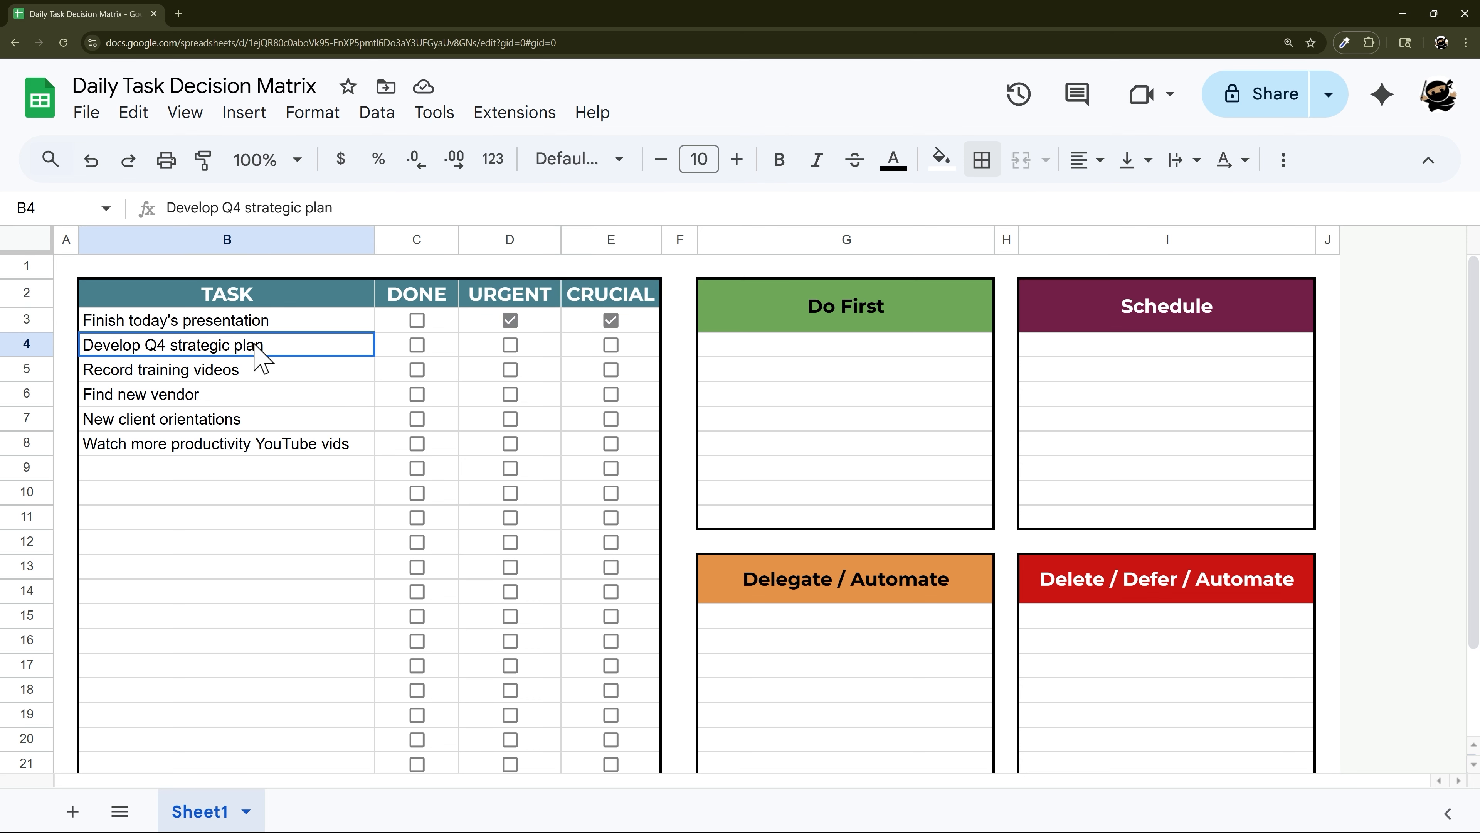
{"action": "left_click", "coordinate": [611, 345]}
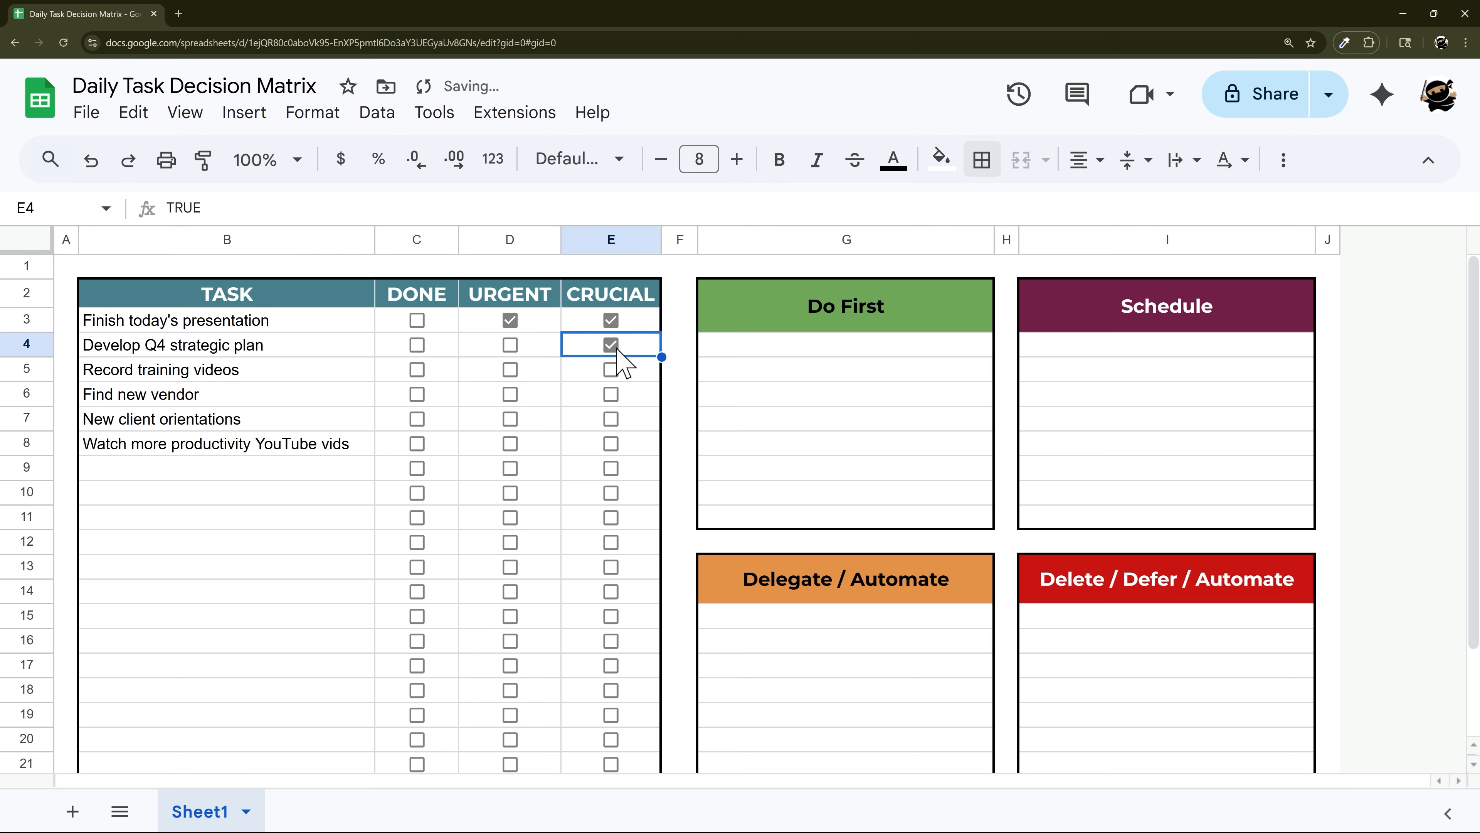
{"action": "left_click", "coordinate": [197, 380]}
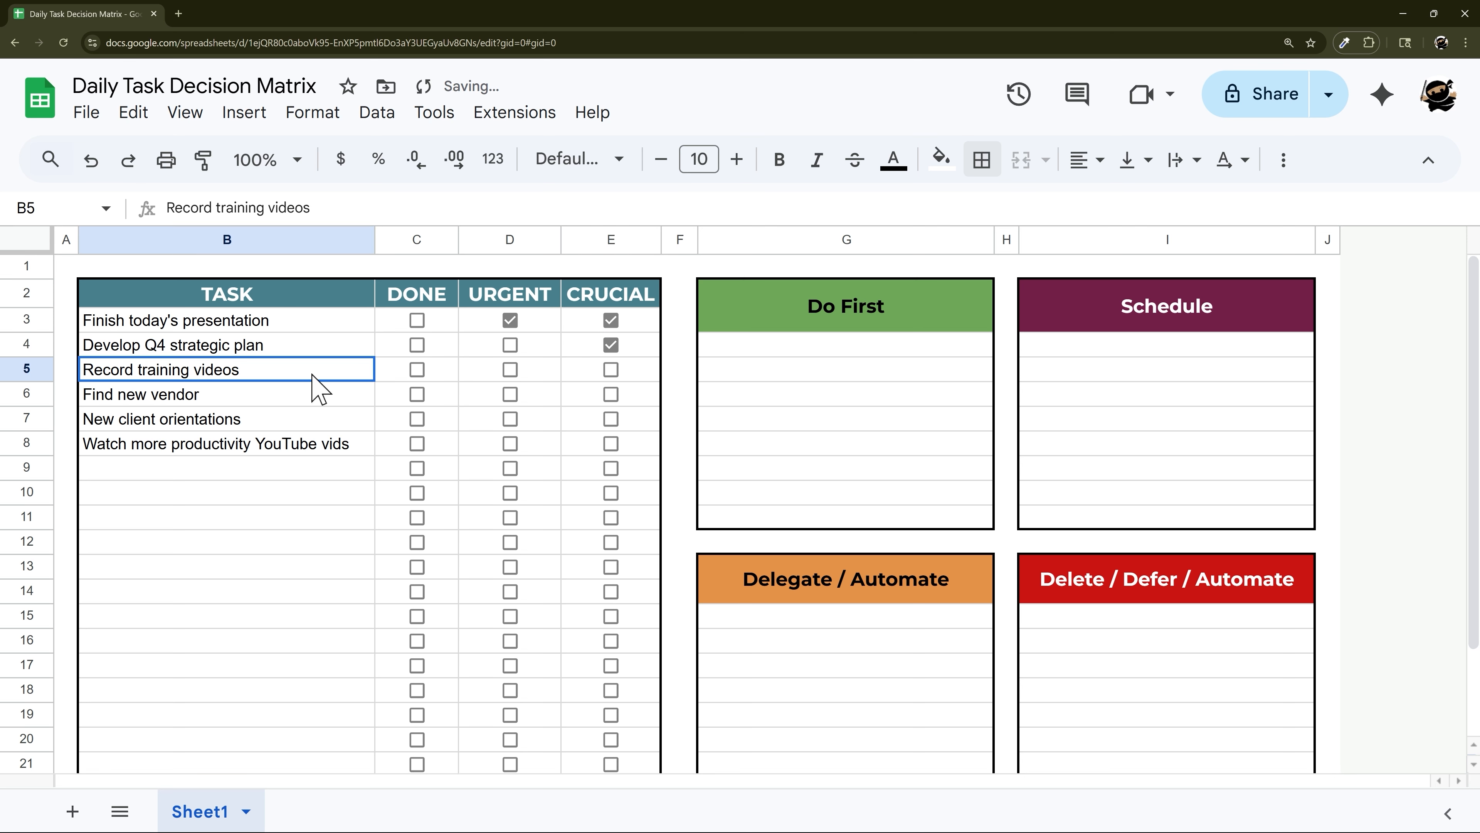
{"action": "left_click", "coordinate": [611, 370]}
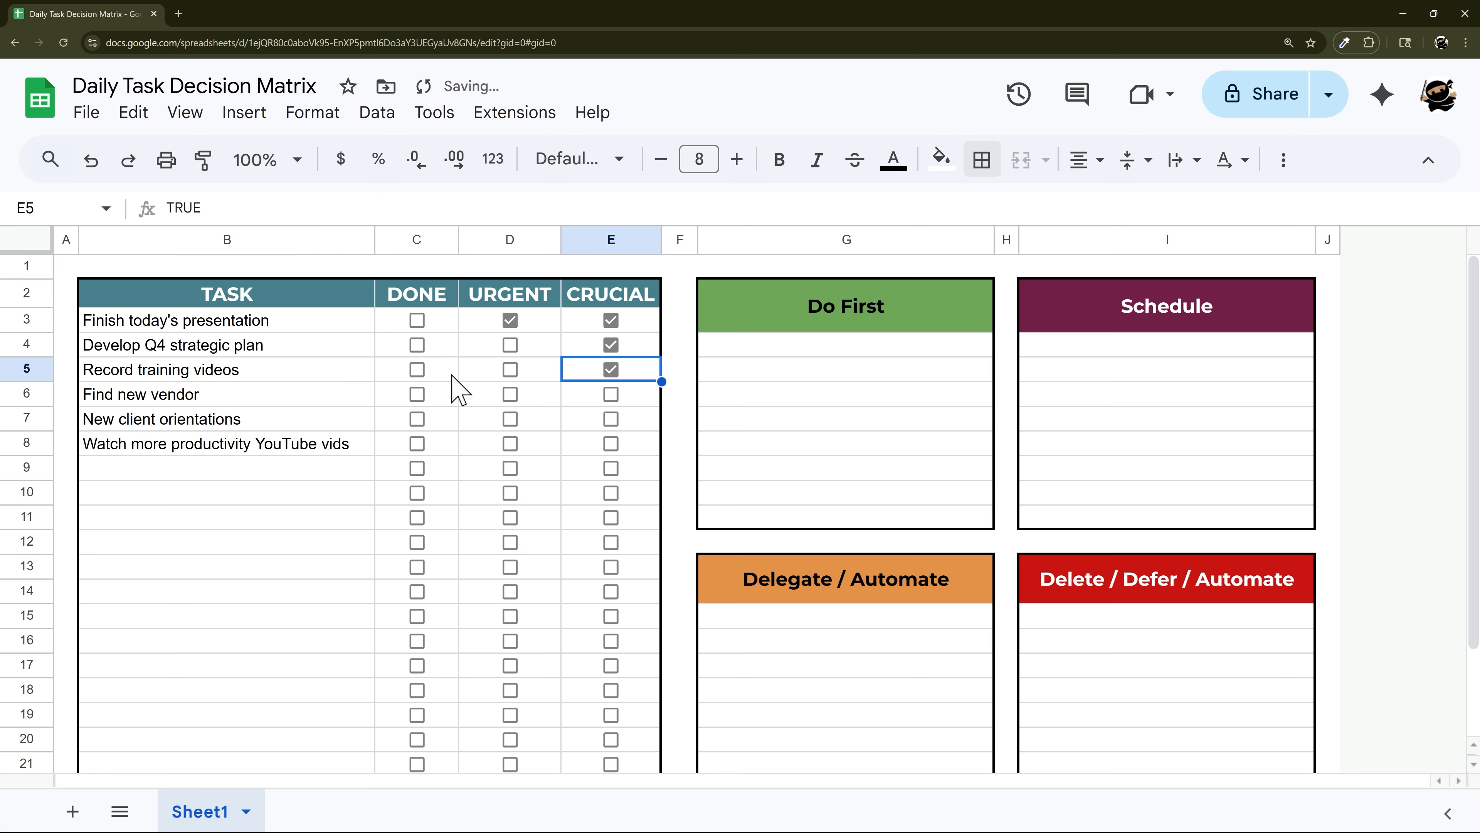
Mark "Find new vendor" and "New client orientations" as urgent only, leaving "Watch more productivity YouTube vids" unchecked.
{"action": "left_click", "coordinate": [209, 400]}
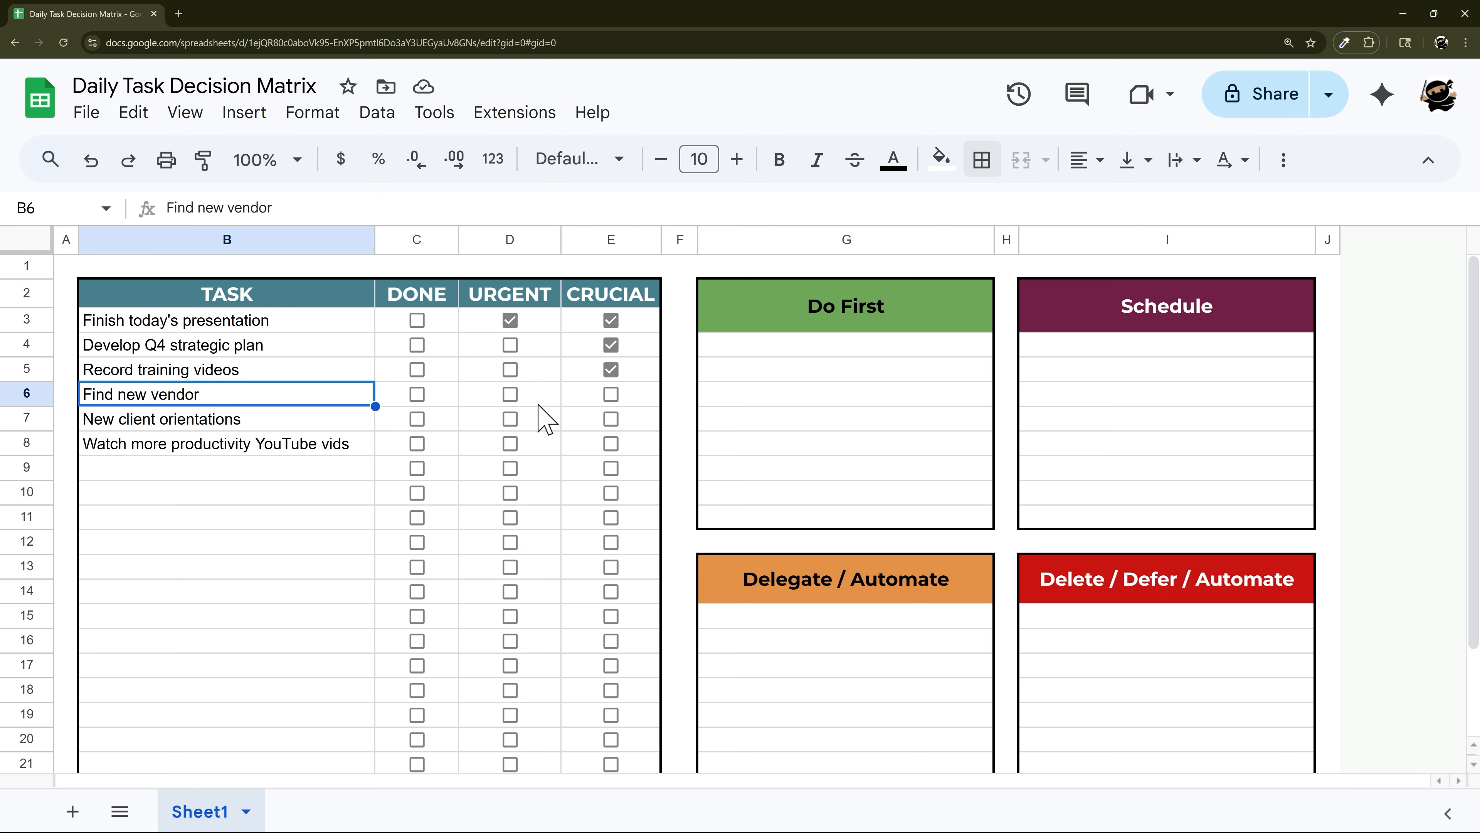
{"action": "left_click", "coordinate": [511, 397]}
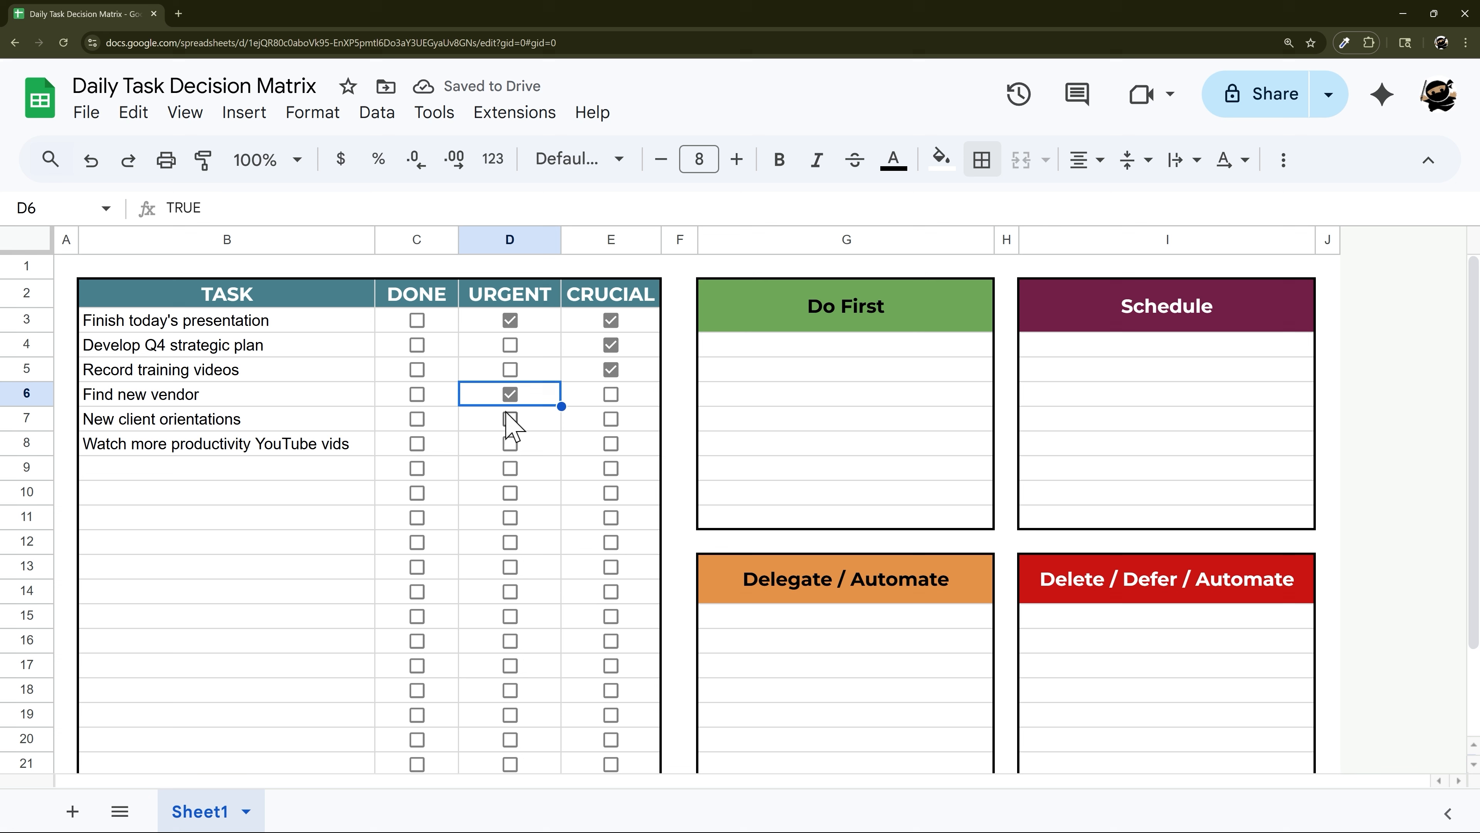
{"action": "left_click_drag", "start_coordinate": [240, 422], "coordinate": [388, 423]}
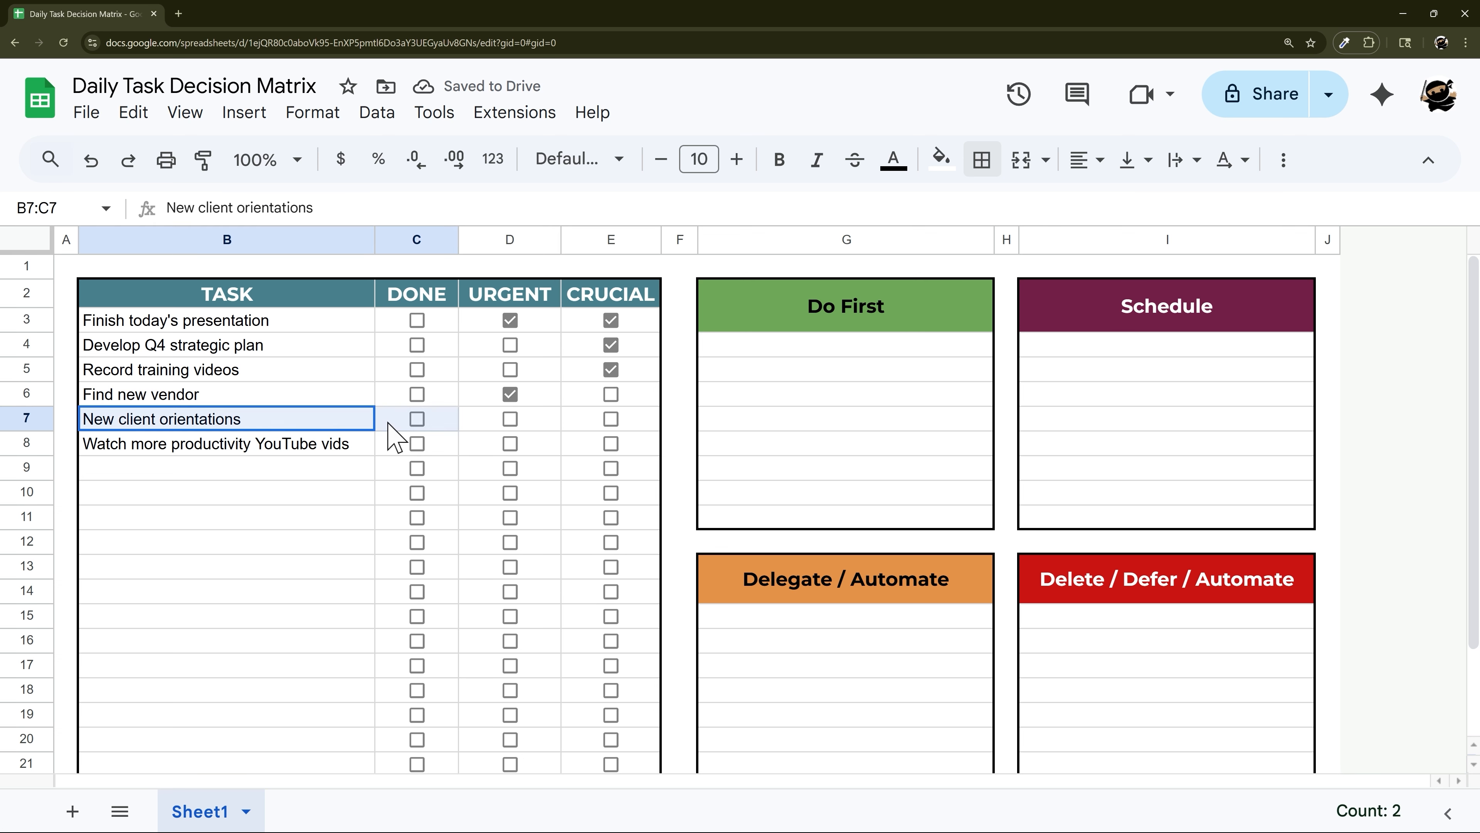
{"action": "left_click", "coordinate": [510, 419]}
{"action": "left_click", "coordinate": [175, 446]}
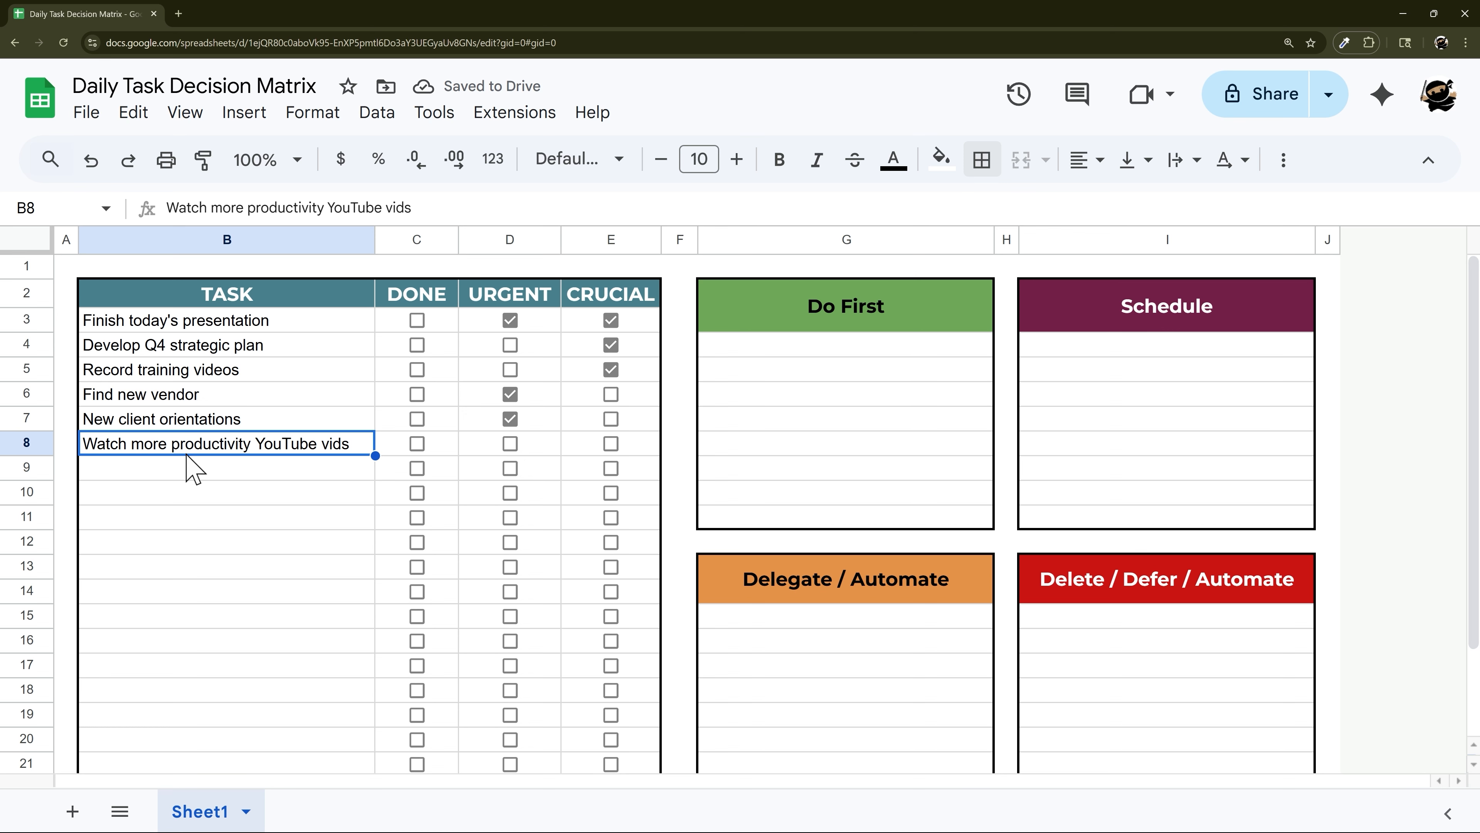
{"action": "left_click_drag", "start_coordinate": [509, 451], "coordinate": [618, 459]}
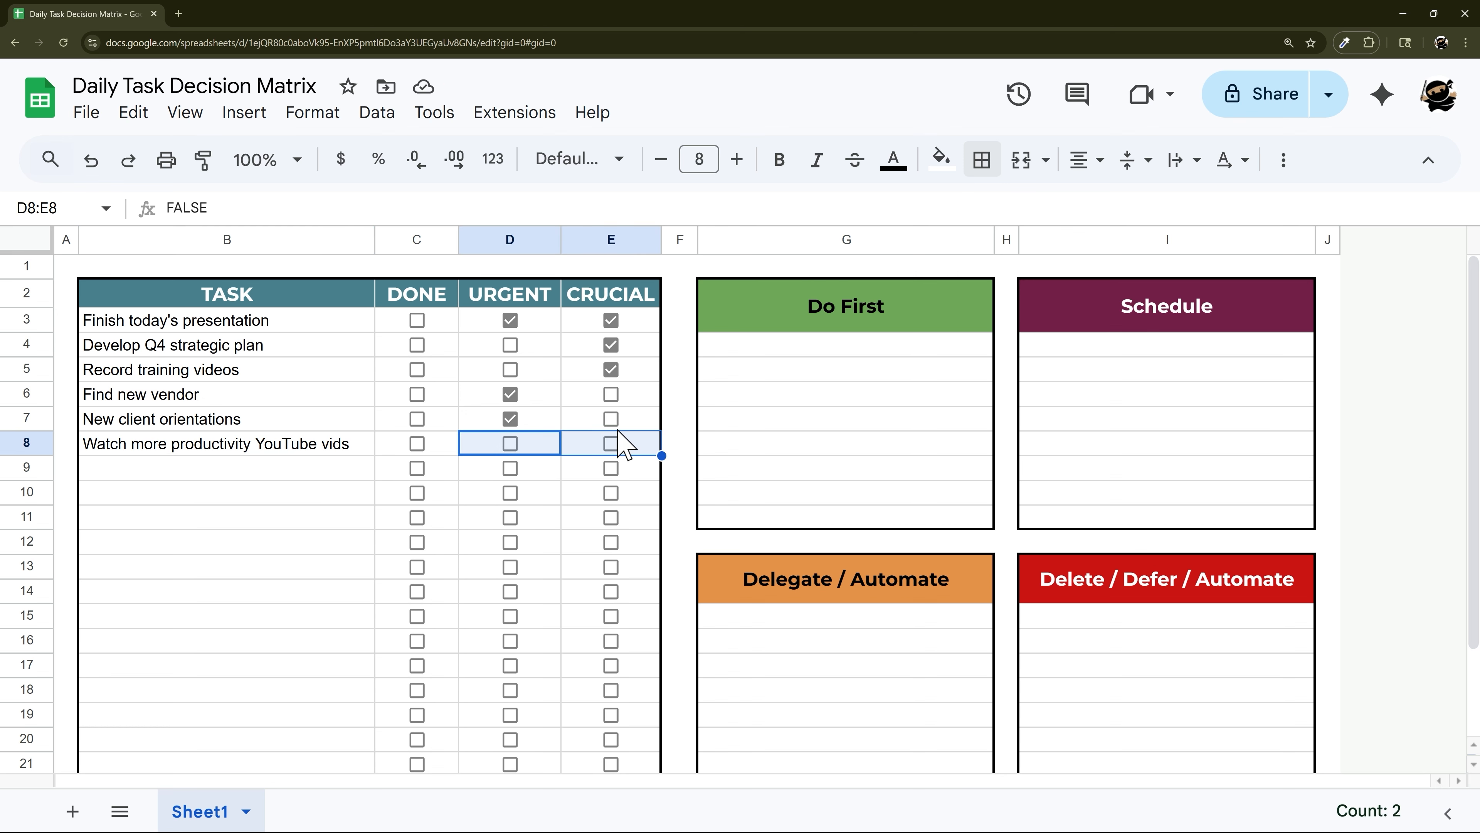
{"action": "scroll", "coordinate": [823, 410], "scroll_direction": "down", "scroll_amount": 1}
{"action": "scroll", "coordinate": [845, 327], "scroll_direction": "up", "scroll_amount": 1}
Begin a FILTER formula in G4 under "Do First" with the absolute task range $B$3:$B$22.
{"action": "left_click", "coordinate": [804, 350]}
{"action": "type", "text": "=fil"}
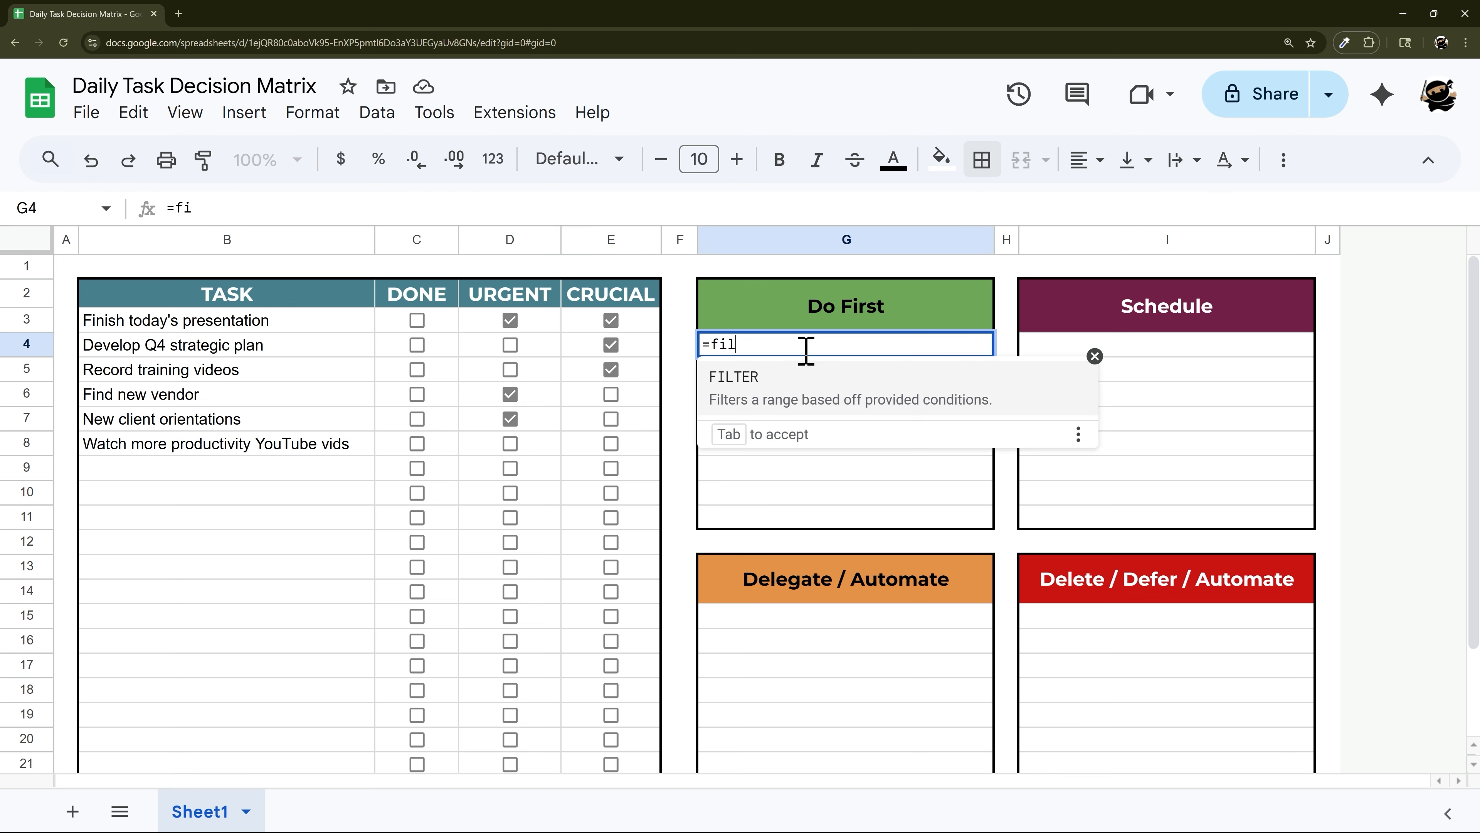
{"action": "type", "text": "ter("}
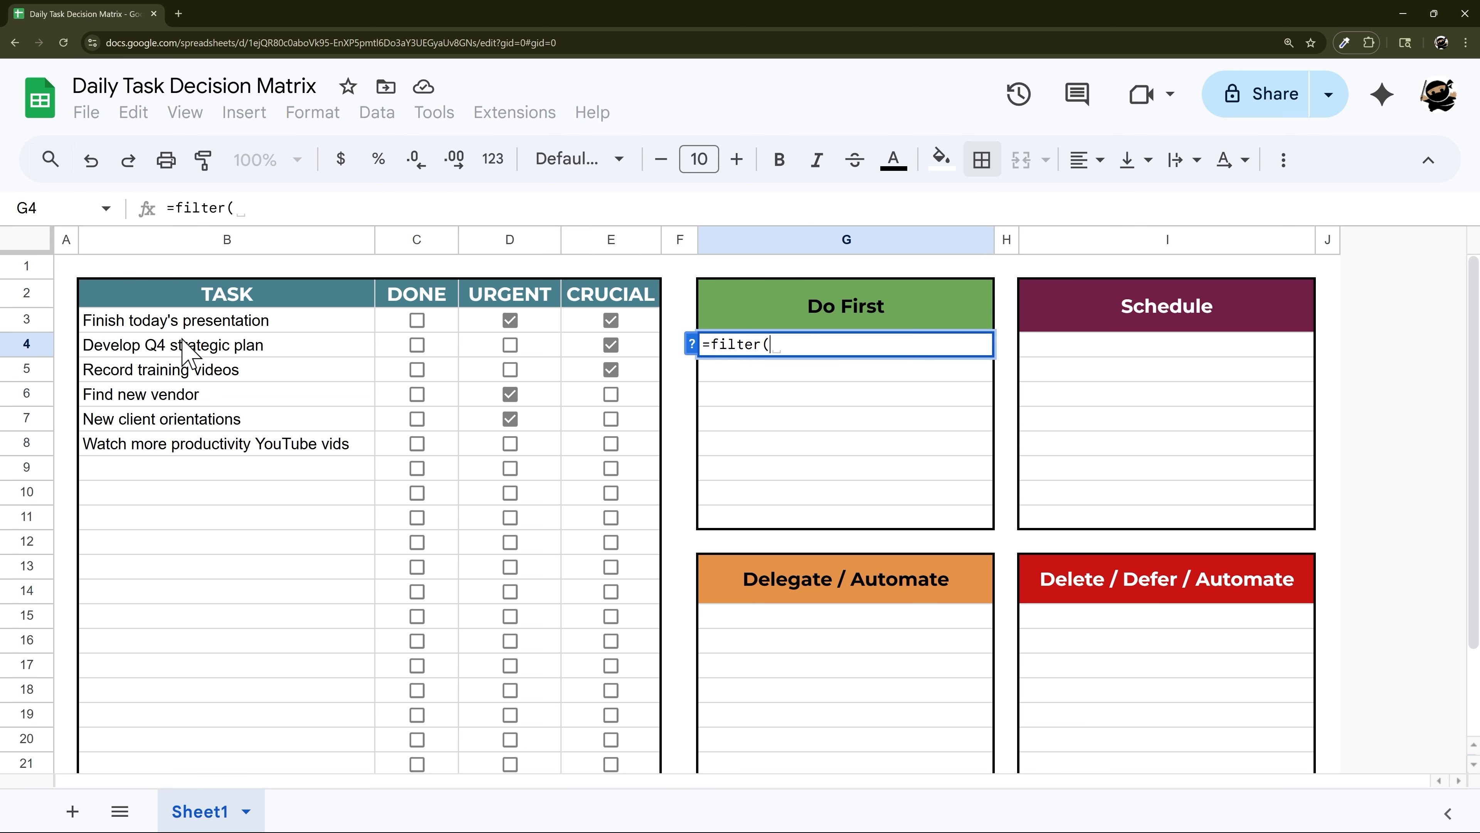
{"action": "left_click_drag", "start_coordinate": [201, 321], "coordinate": [217, 676]}
{"action": "scroll", "coordinate": [265, 483], "scroll_direction": "up", "scroll_amount": 2}
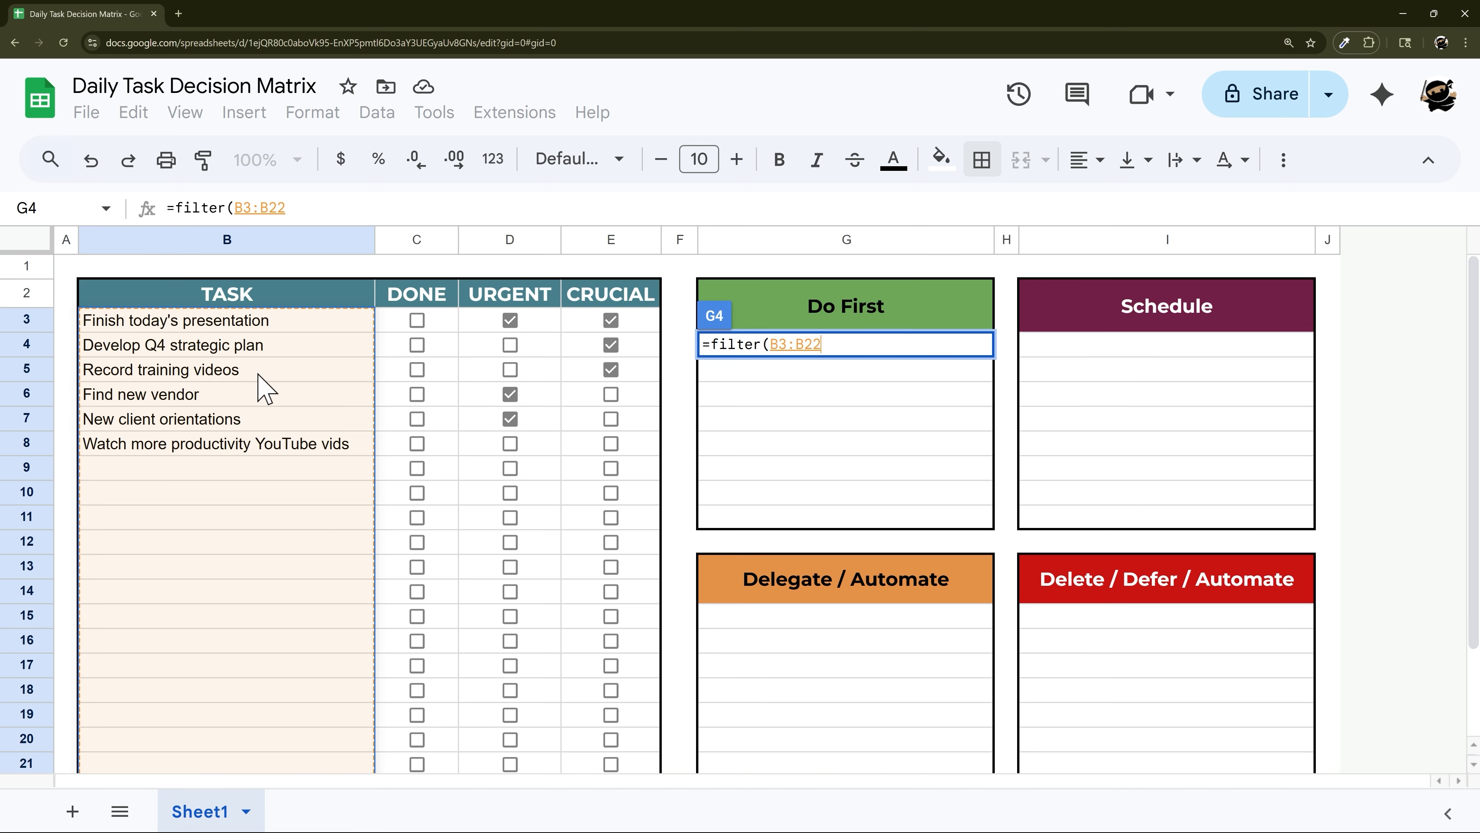
{"action": "key", "text": "F4"}
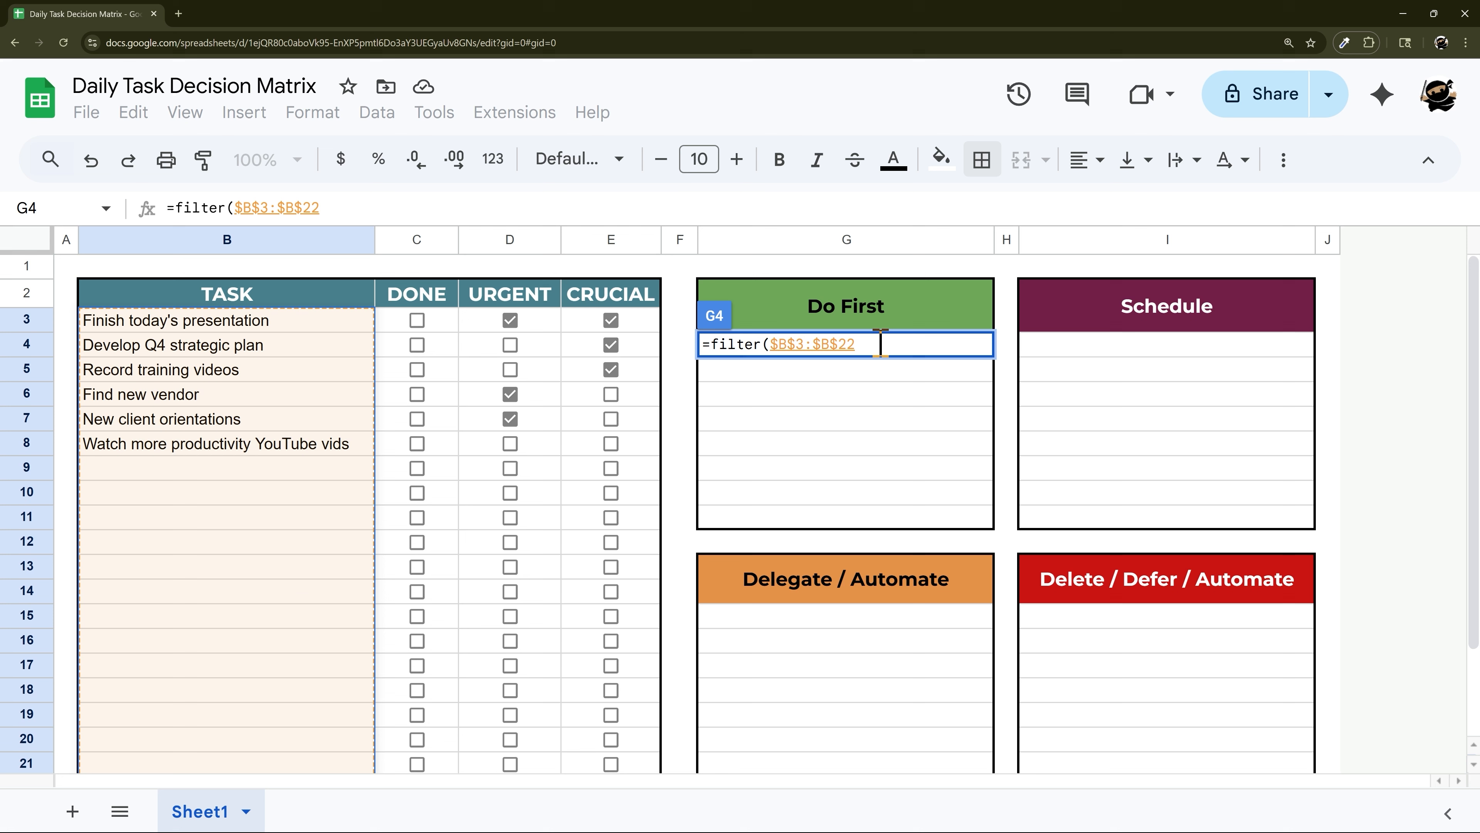
{"action": "type", "text": ","}
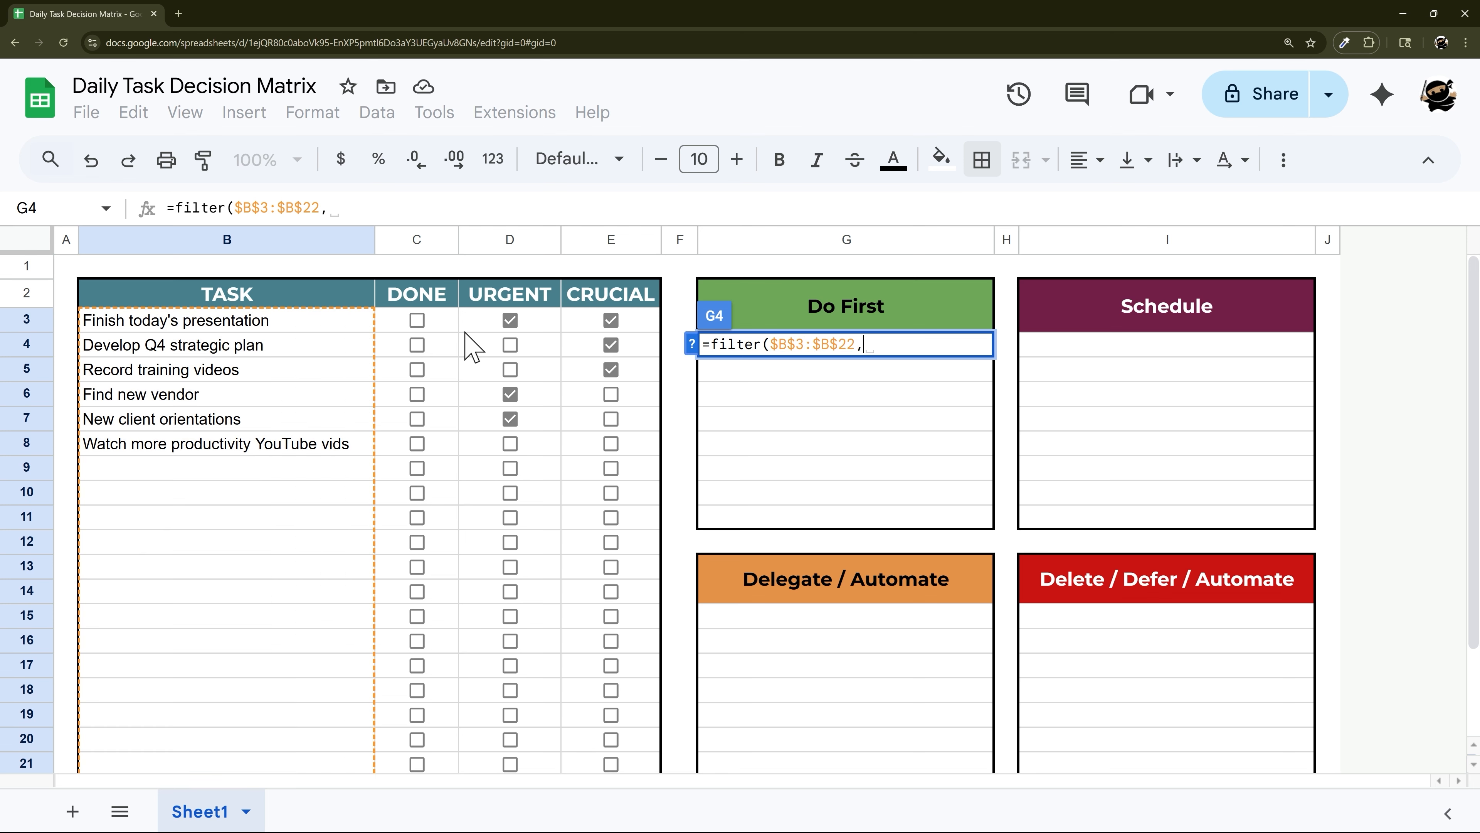
Add the not-done condition $C$3:$C$22=false to the "Do First" formula and copy that condition's text.
{"action": "left_click_drag", "start_coordinate": [453, 332], "coordinate": [454, 677]}
{"action": "scroll", "coordinate": [822, 492], "scroll_direction": "up", "scroll_amount": 2}
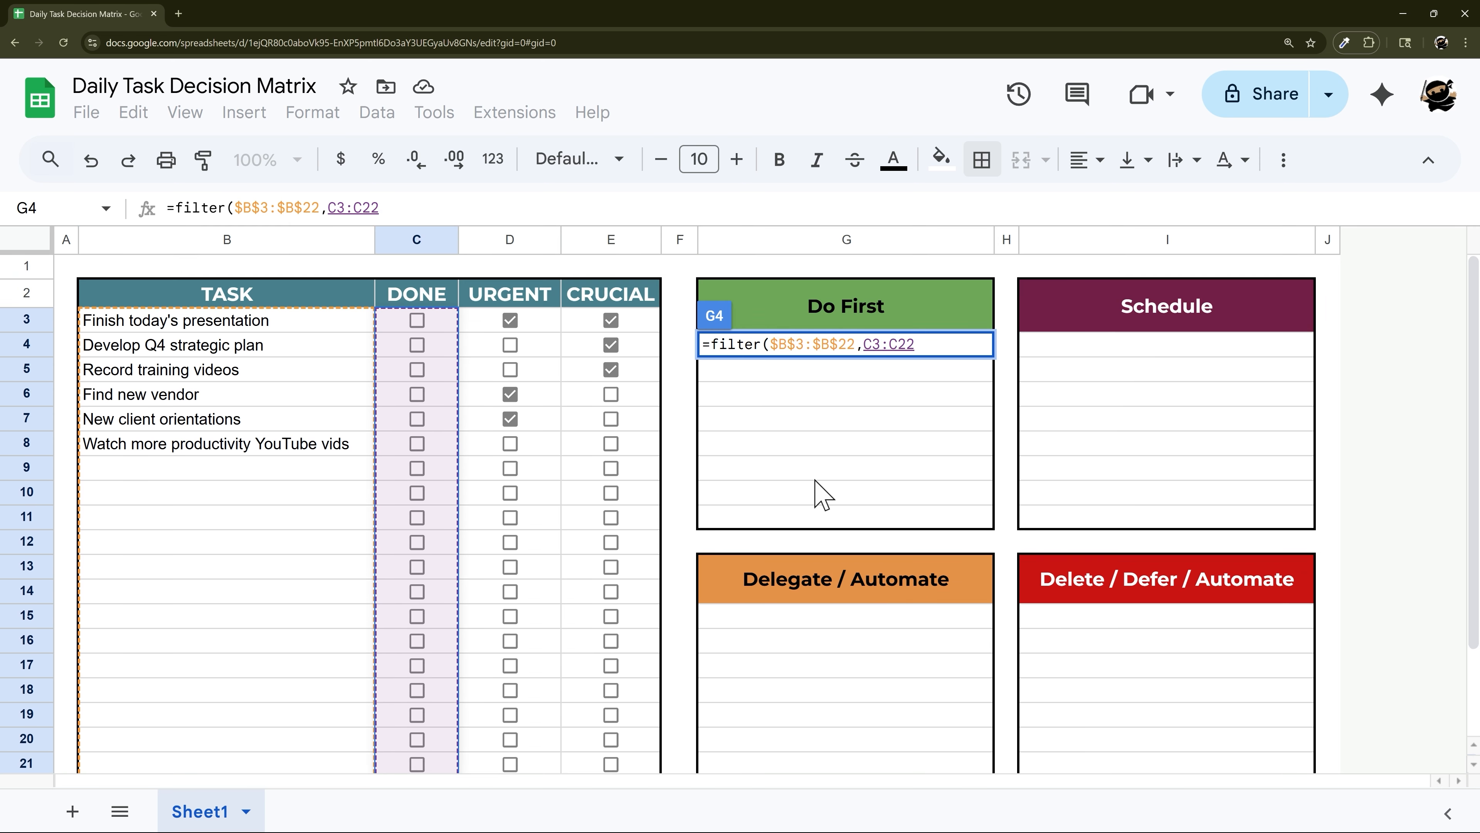
{"action": "key", "text": "F4"}
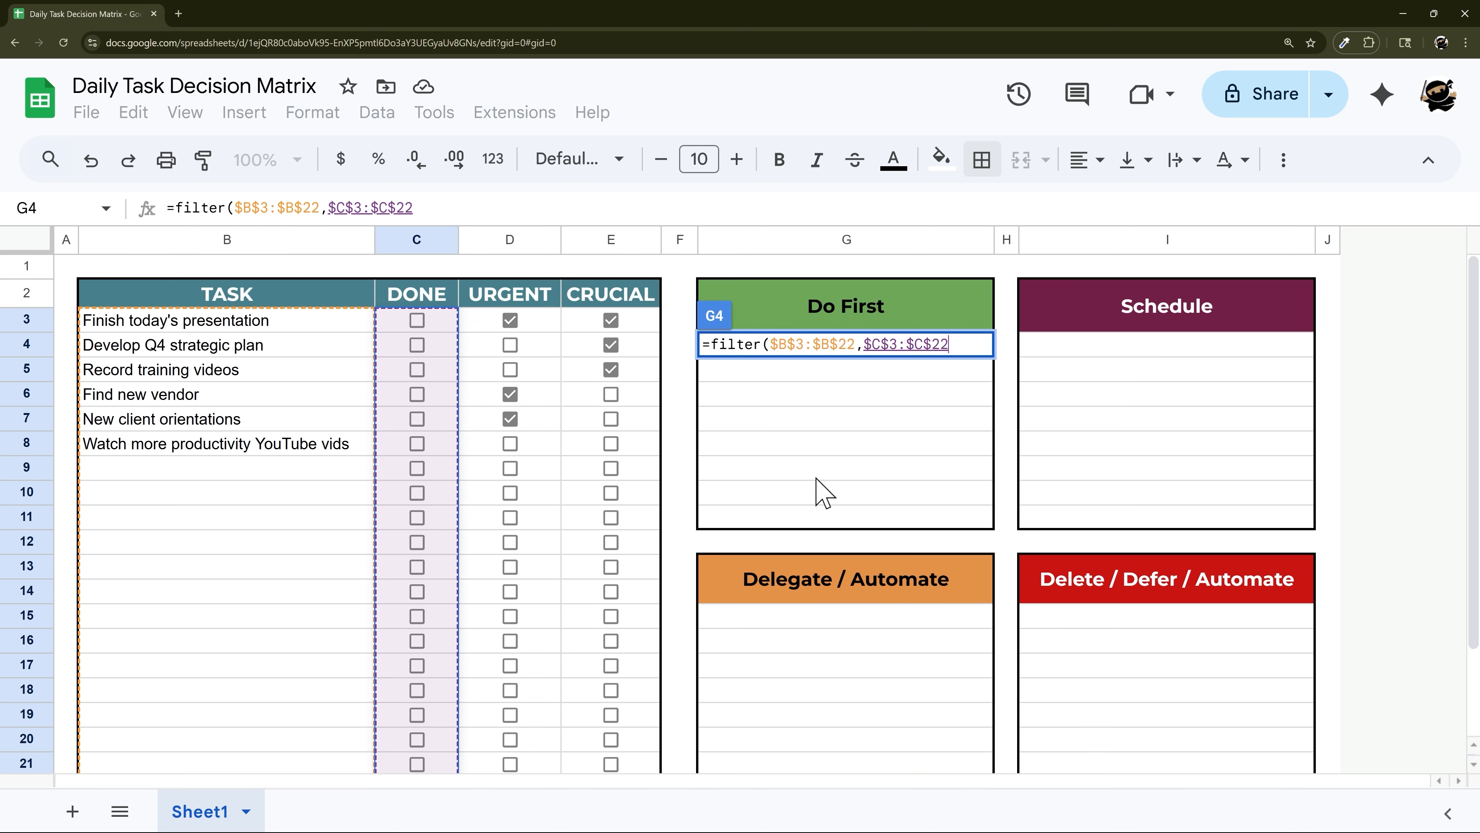
{"action": "type", "text": "=false,"}
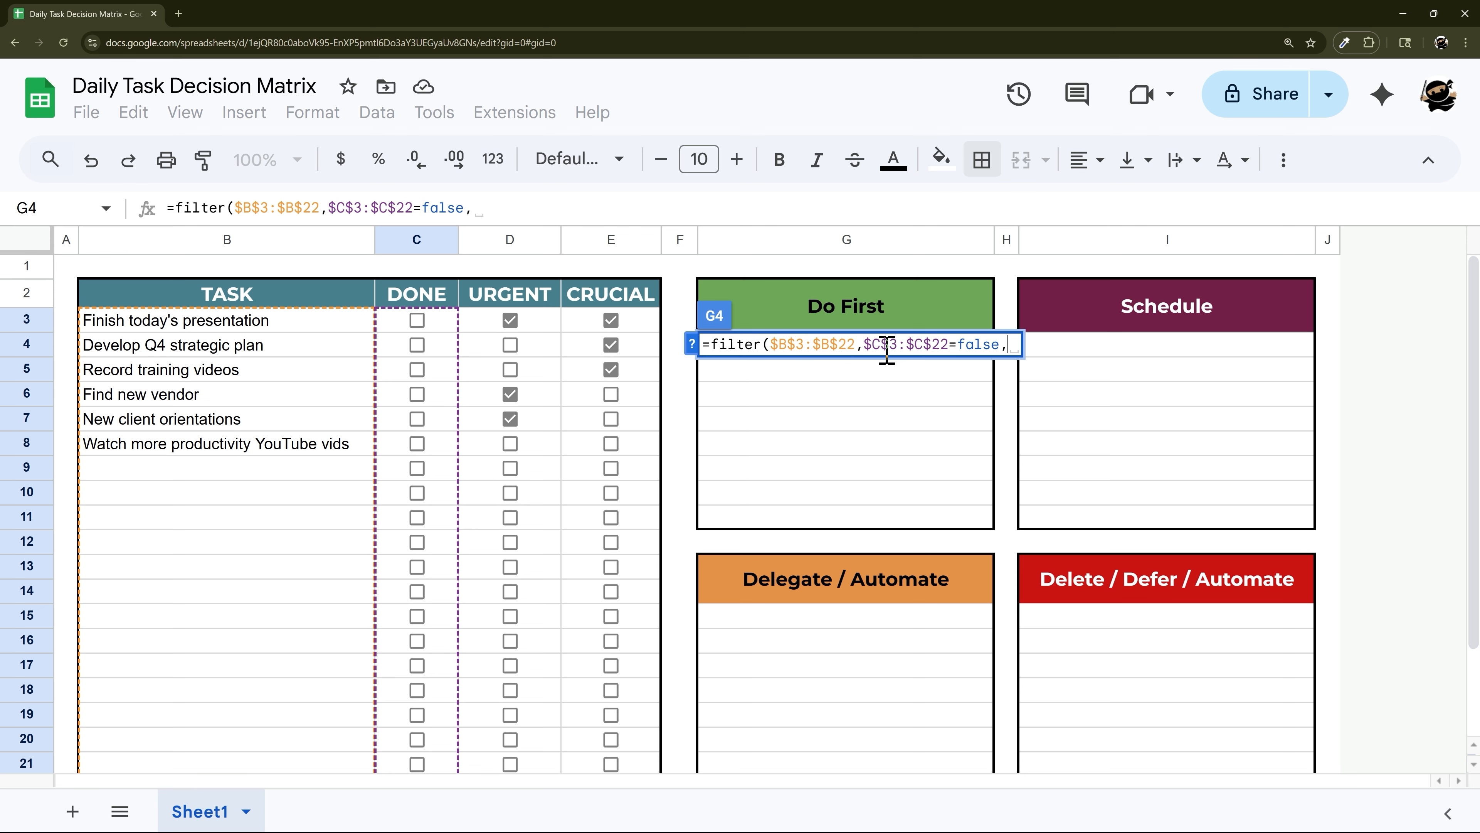
{"action": "left_click_drag", "start_coordinate": [856, 343], "coordinate": [1013, 344]}
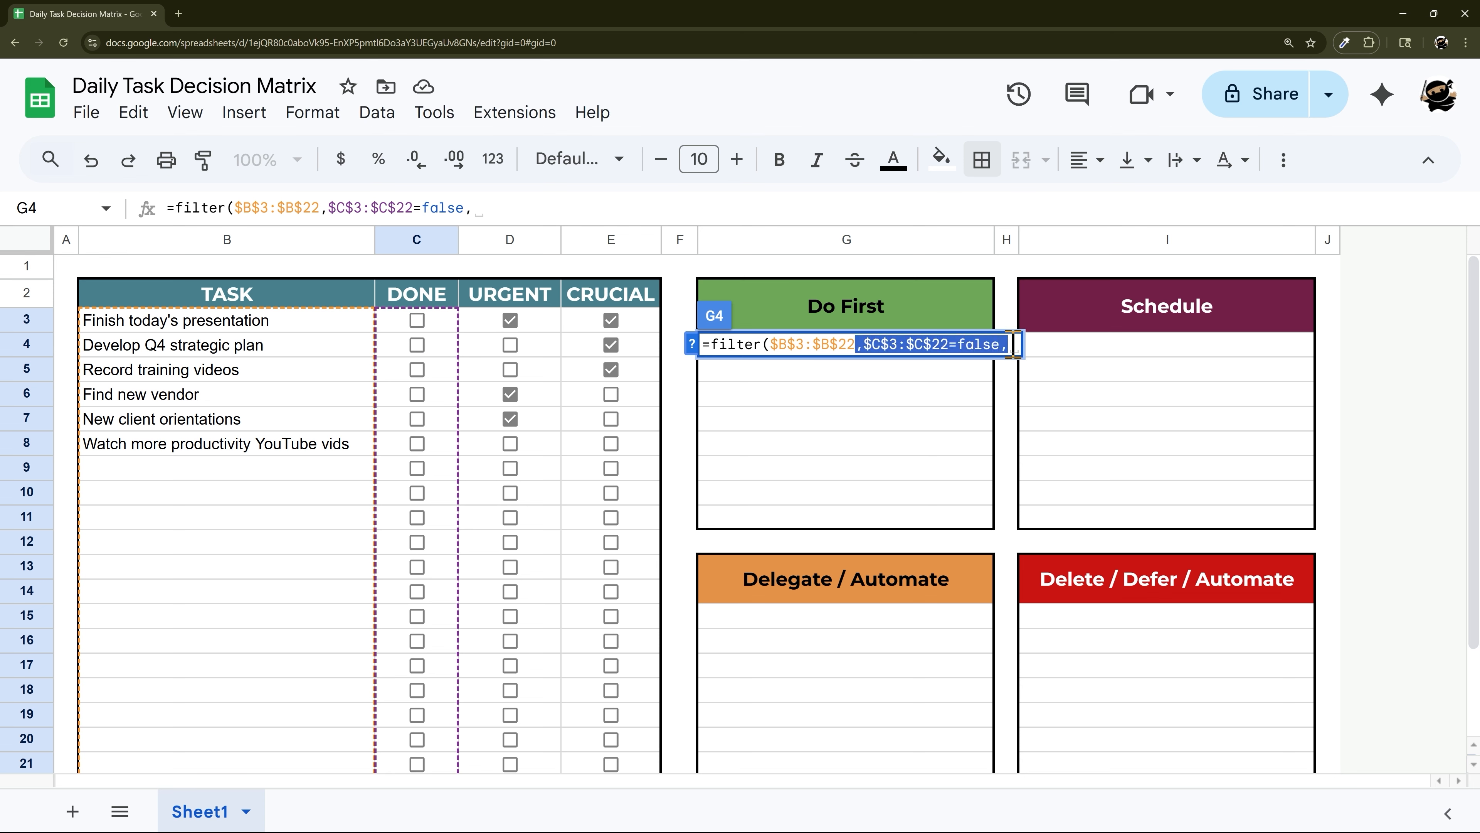
{"action": "key", "text": "ctrl+c"}
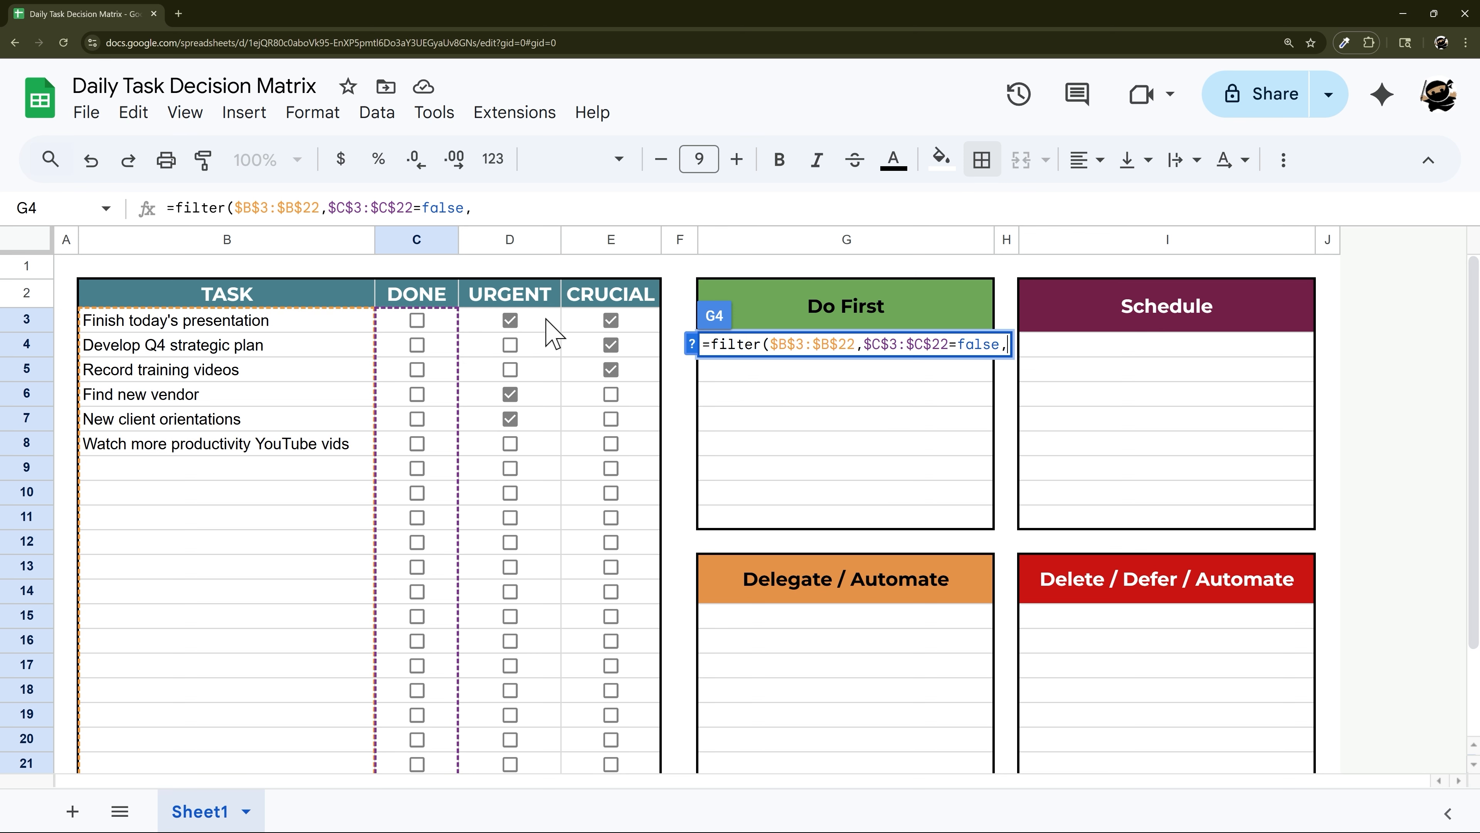
Add the urgent condition $D$3:$D$22=true to the "Do First" FILTER formula.
{"action": "left_click_drag", "start_coordinate": [549, 320], "coordinate": [551, 691]}
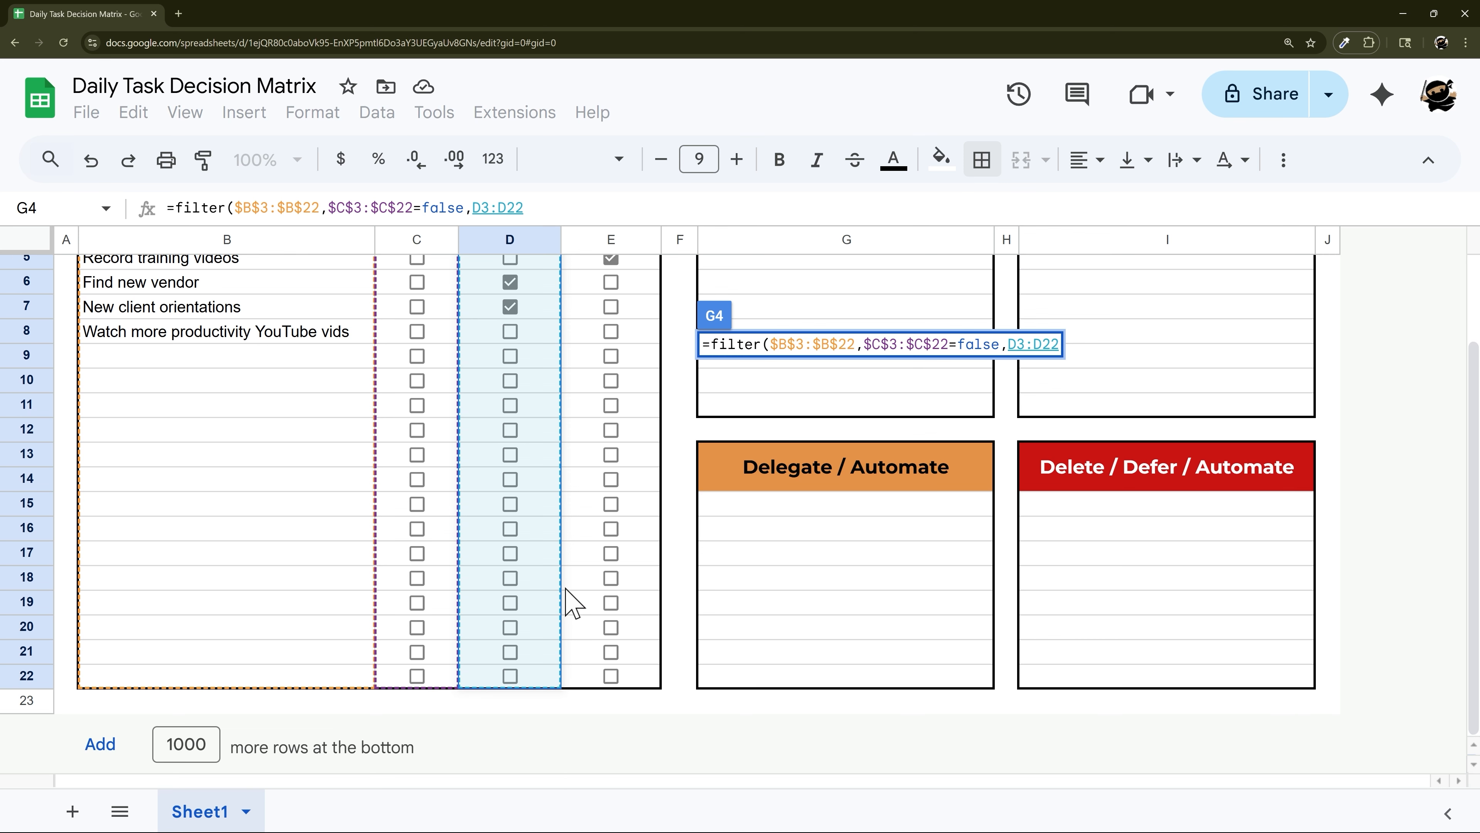
{"action": "key", "text": "F4"}
{"action": "left_click", "coordinate": [600, 200]}
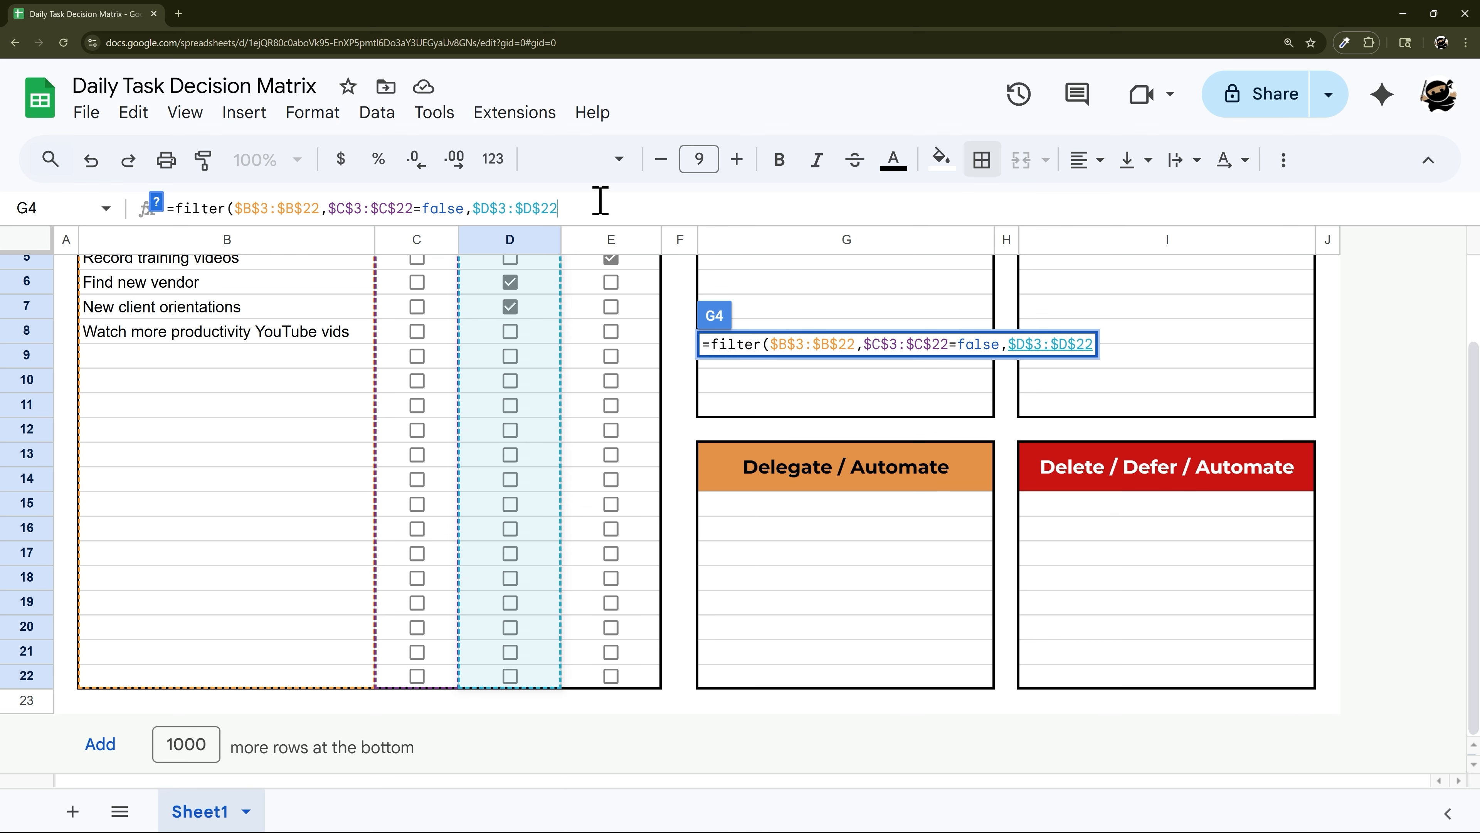
{"action": "type", "text": "=true,"}
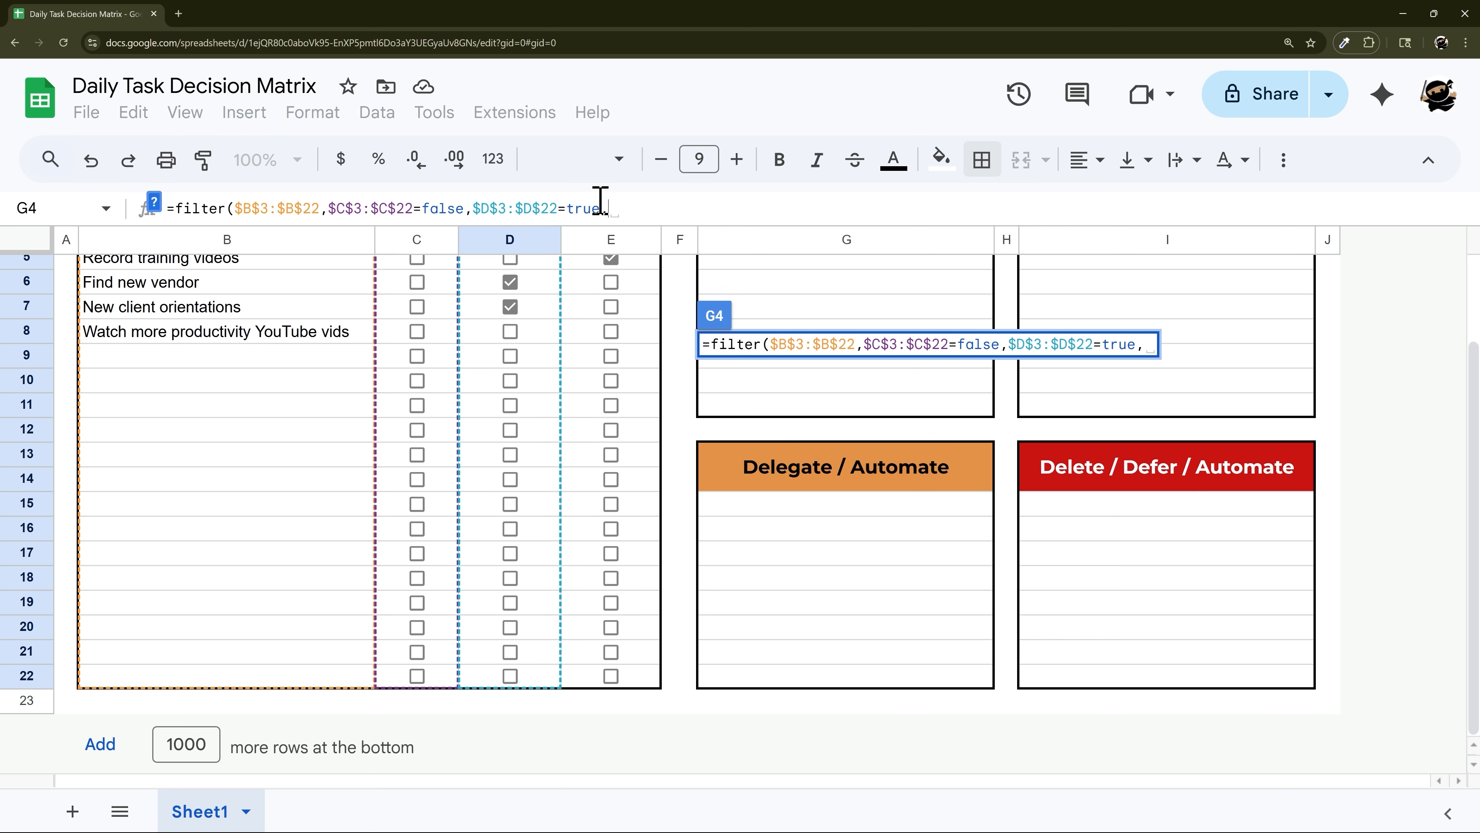
Complete the "Do First" FILTER formula with the crucial condition $E$3:$E$22=true and enter it.
{"action": "scroll", "coordinate": [618, 350], "scroll_direction": "up", "scroll_amount": 2}
{"action": "left_click_drag", "start_coordinate": [620, 319], "coordinate": [649, 672]}
{"action": "scroll", "coordinate": [638, 344], "scroll_direction": "down", "scroll_amount": 2}
{"action": "key", "text": "F4"}
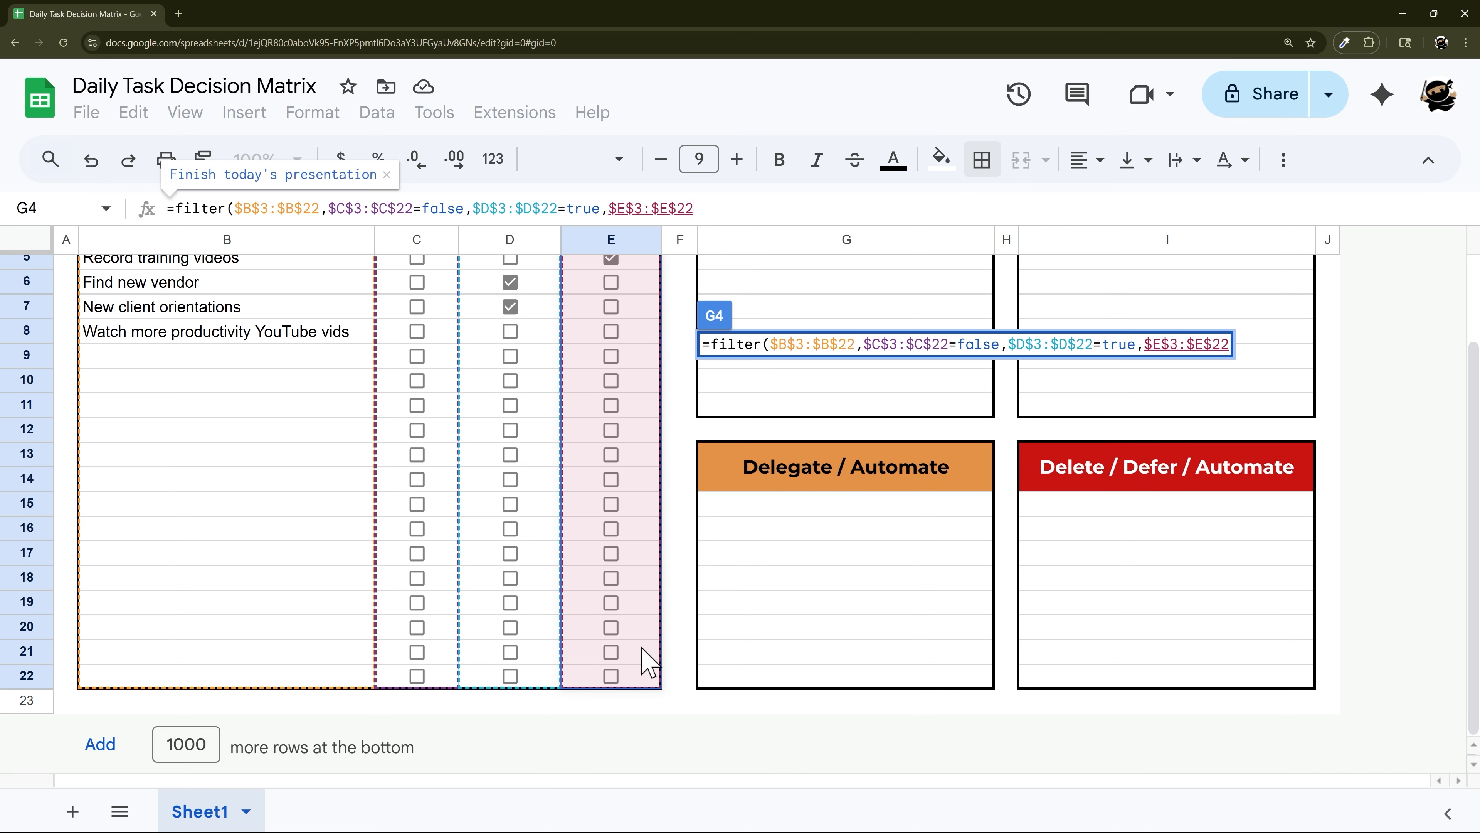
{"action": "type", "text": "=true)"}
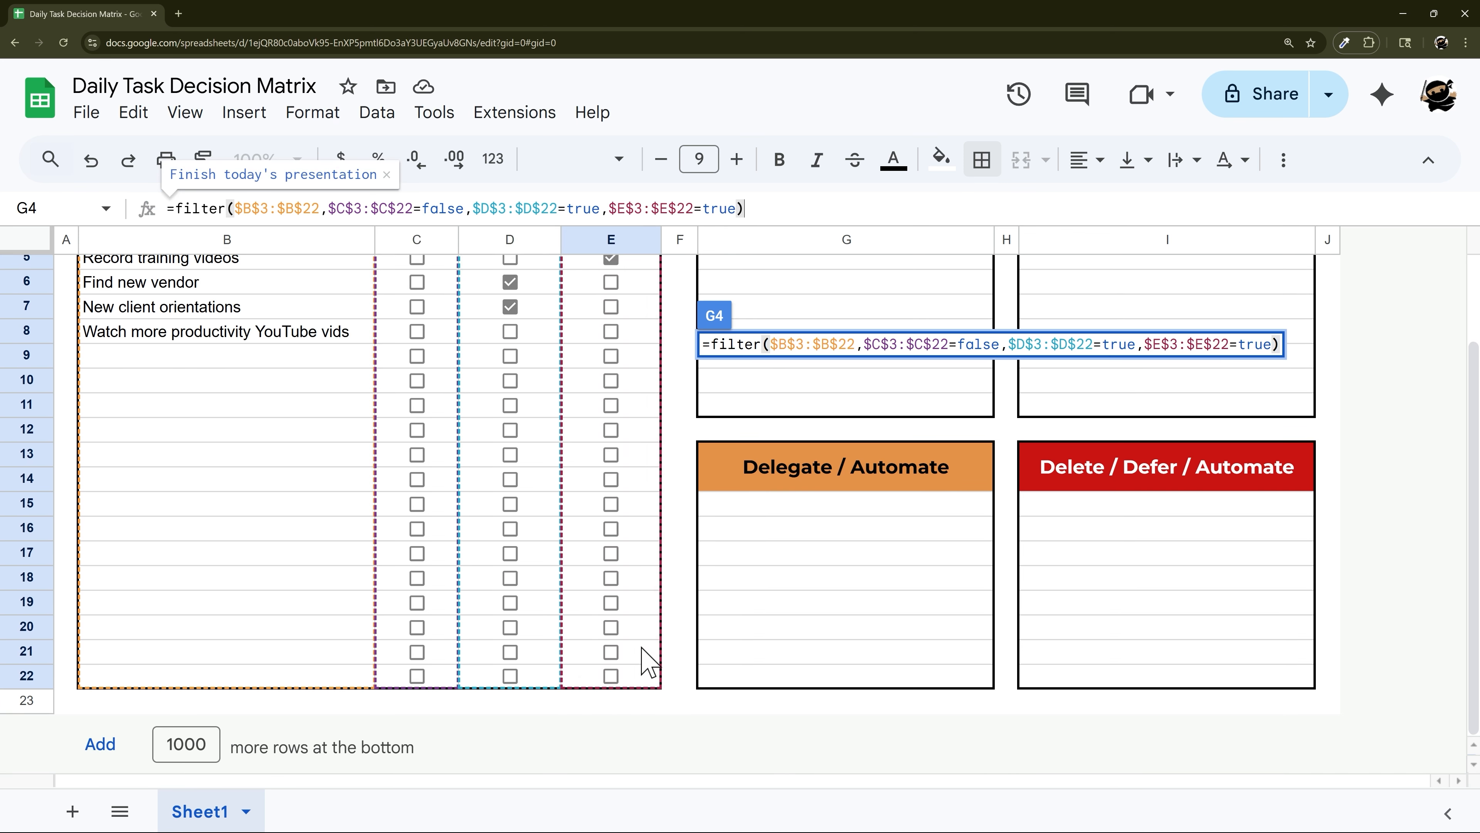
{"action": "key", "text": "Return"}
{"action": "scroll", "coordinate": [696, 665], "scroll_direction": "up", "scroll_amount": 2}
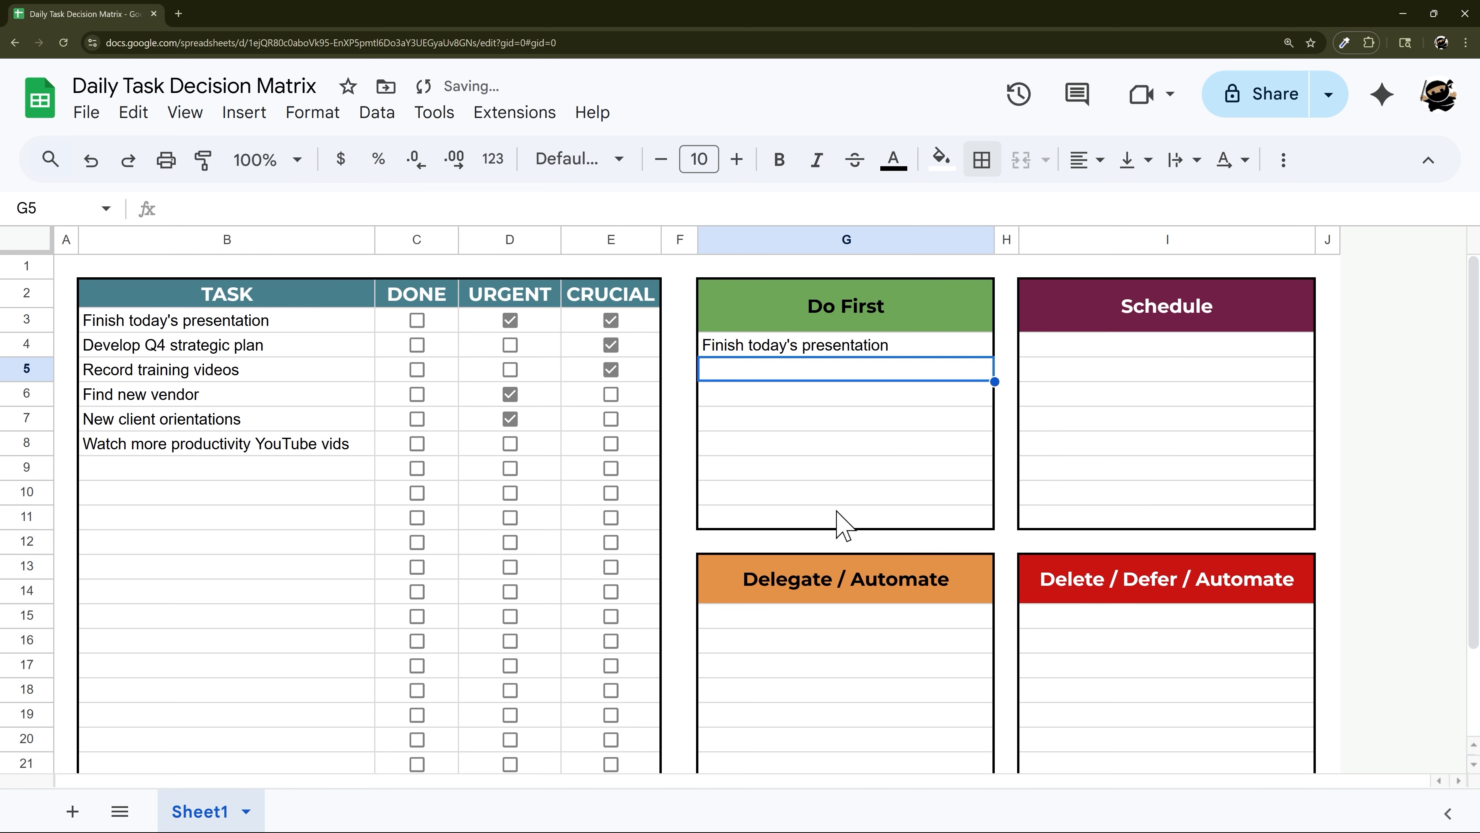
Copy the FILTER formula text from G4 into cell I4 under "Schedule".
{"action": "left_click", "coordinate": [769, 350]}
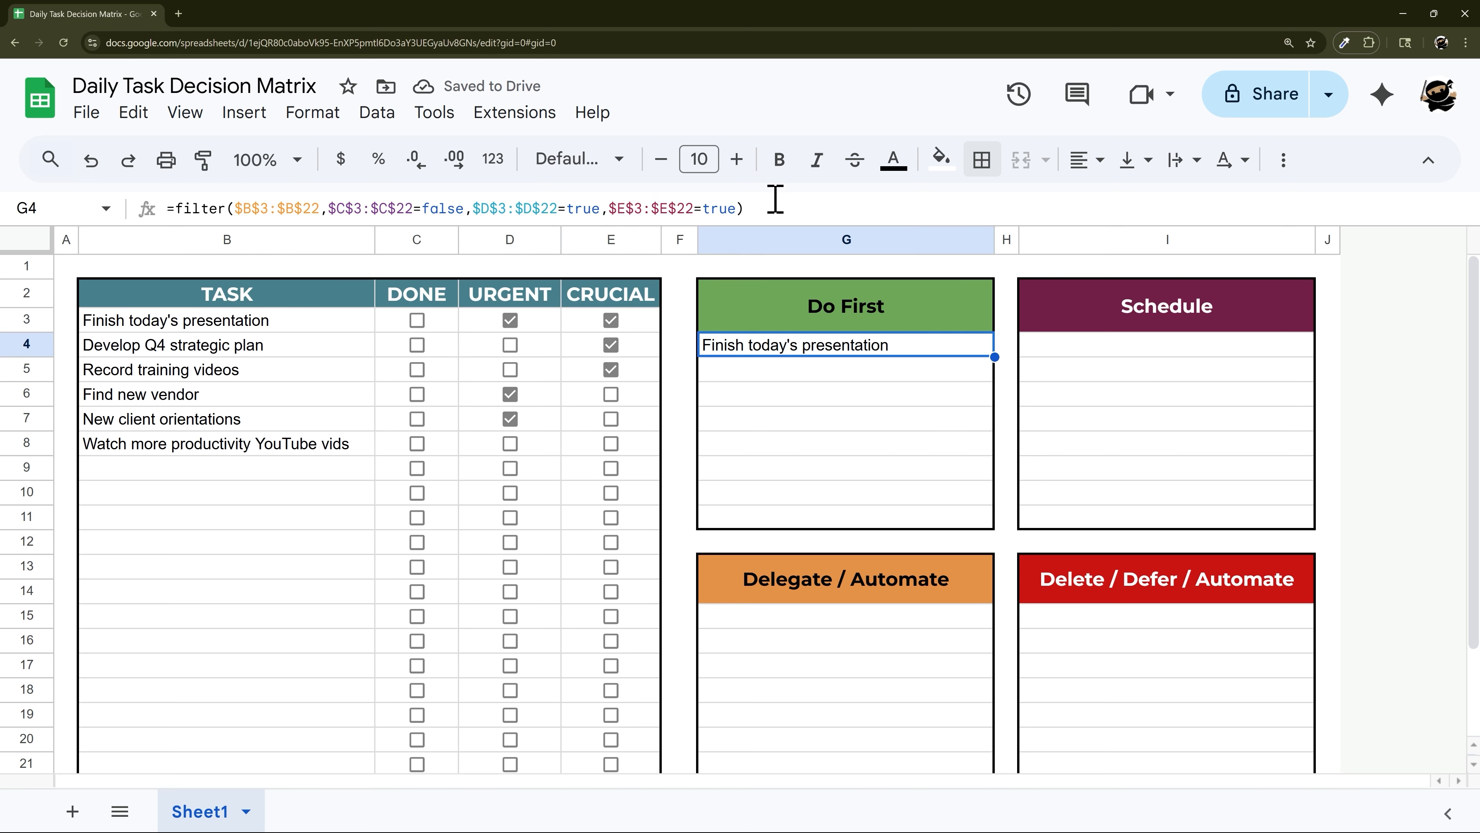
{"action": "left_click_drag", "start_coordinate": [775, 199], "coordinate": [3, 177]}
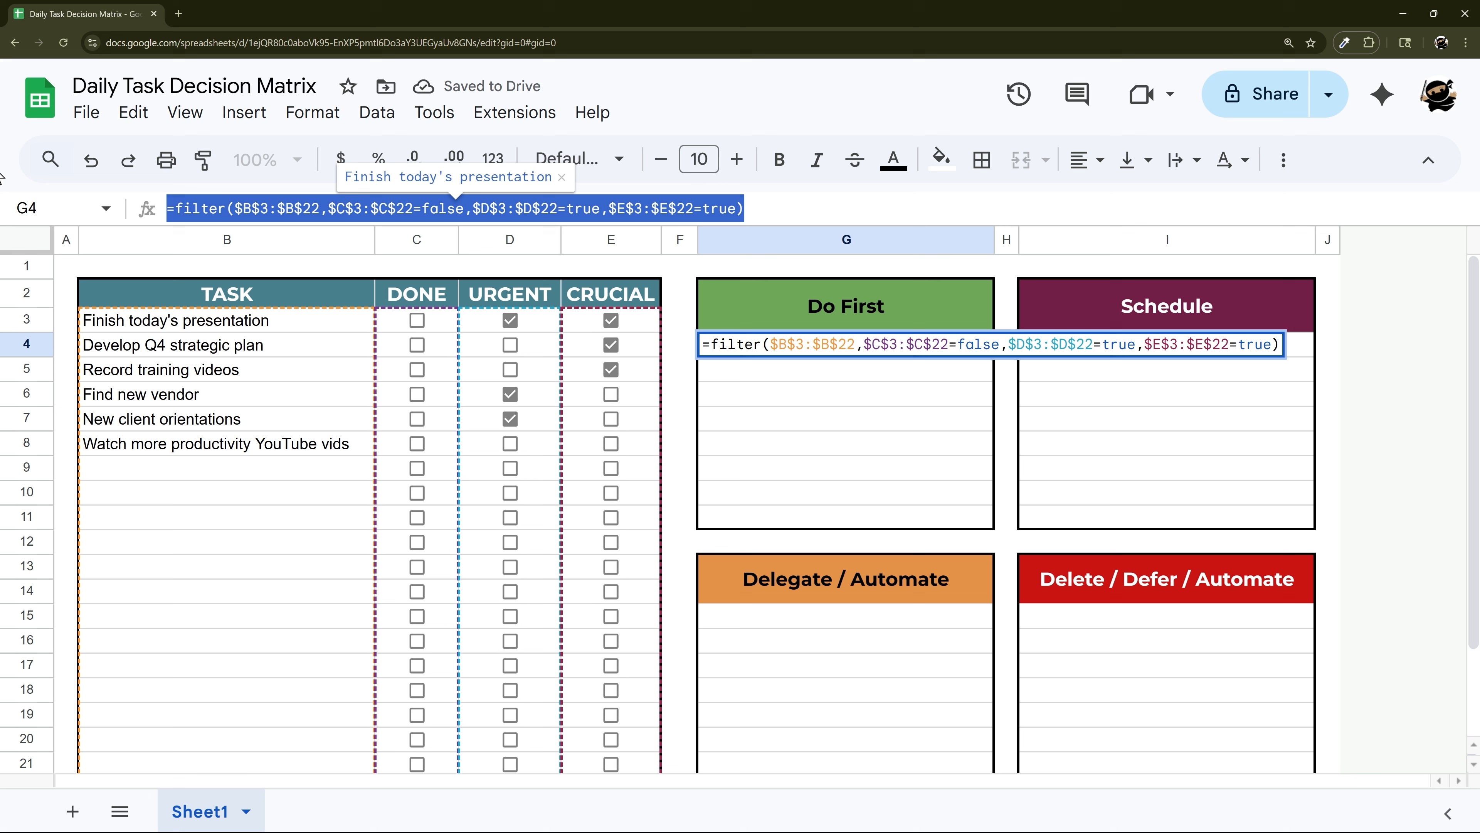
{"action": "key", "text": "Return"}
{"action": "left_click", "coordinate": [1136, 345]}
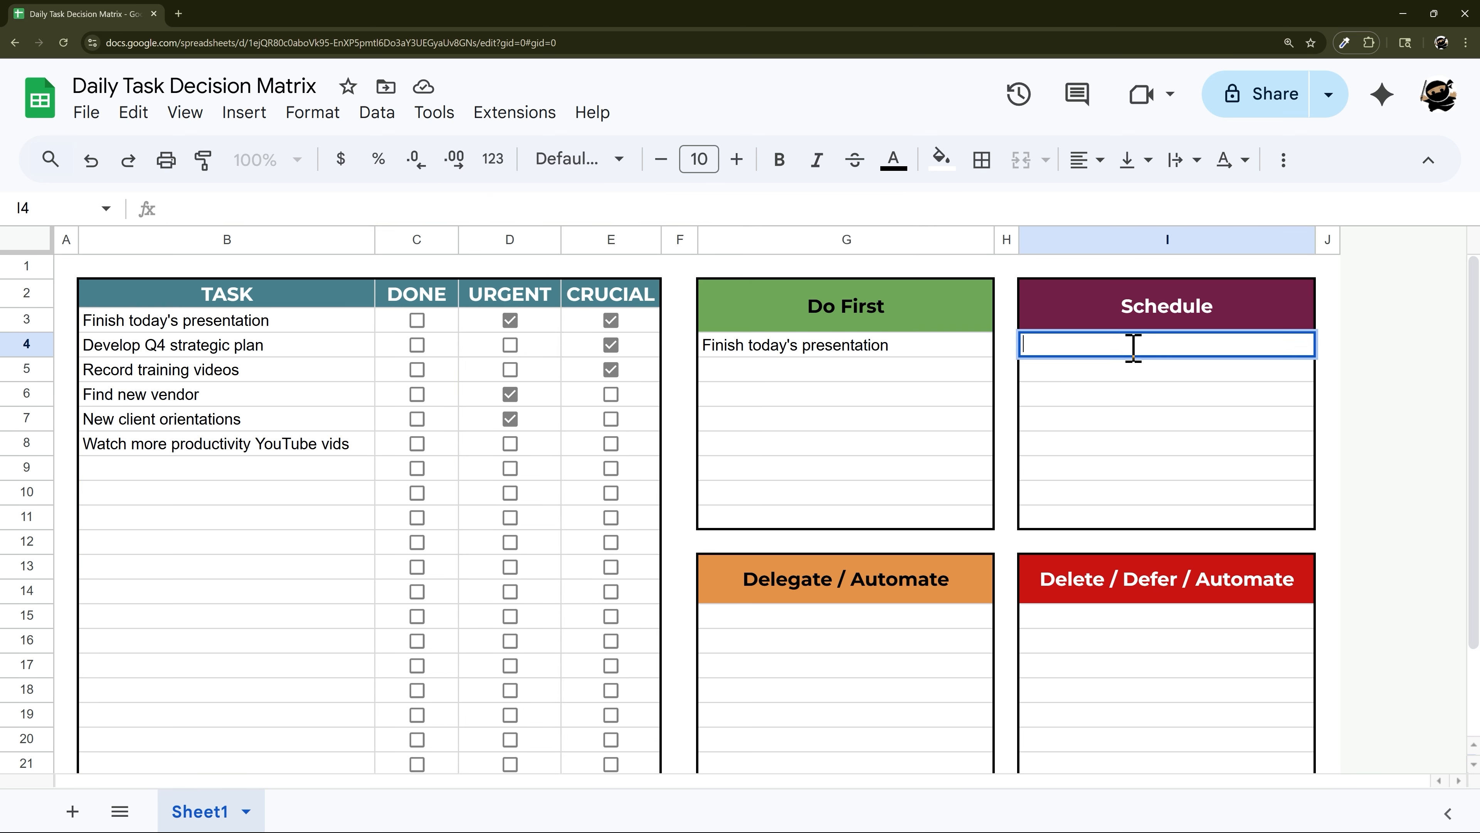
{"action": "key", "text": "ctrl+v"}
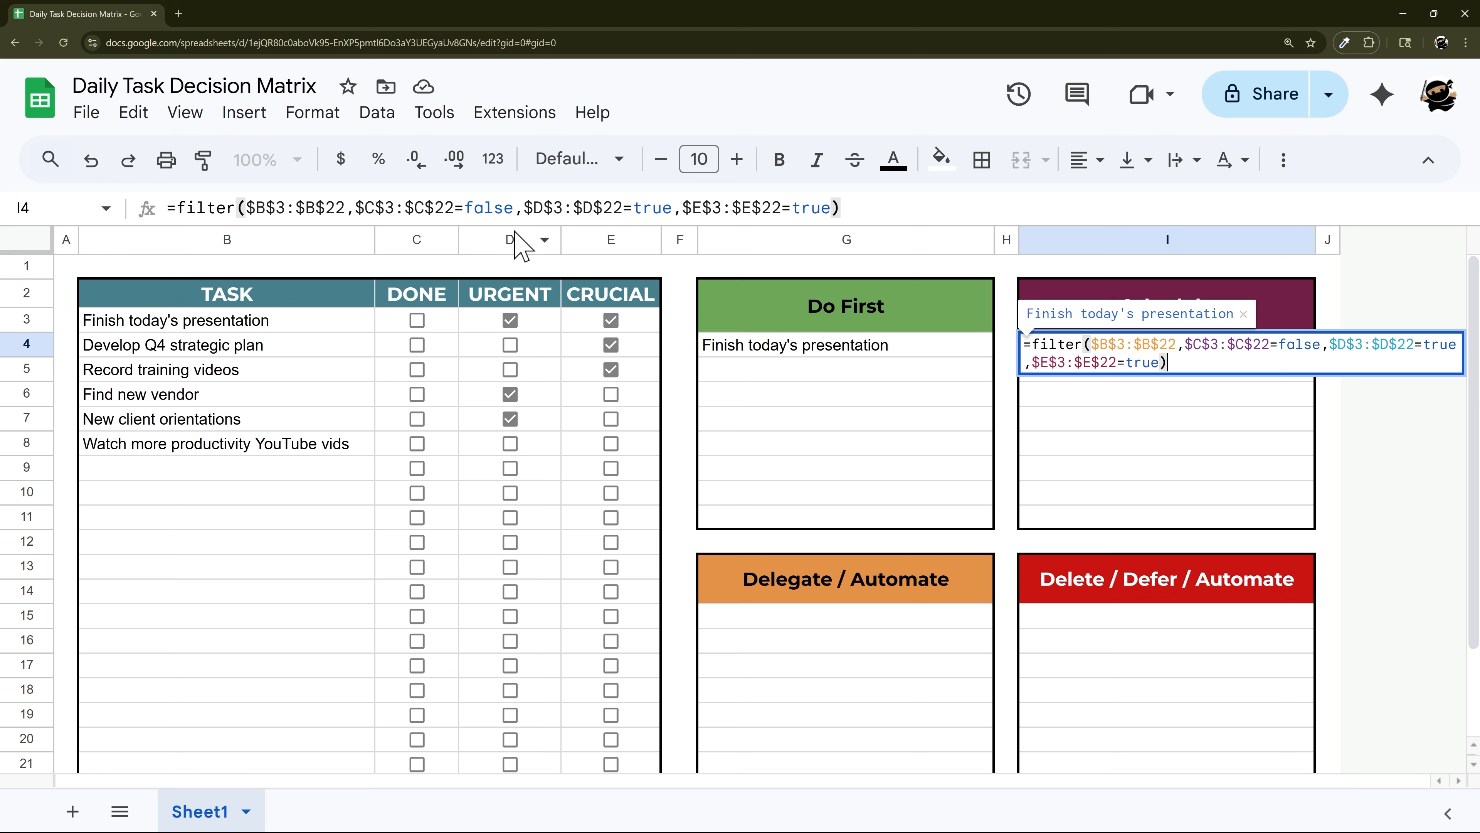
Change the urgent condition in the "Schedule" formula to $D$3:$D$22=false, enter it and check the listed tasks.
{"action": "left_click", "coordinate": [1424, 345]}
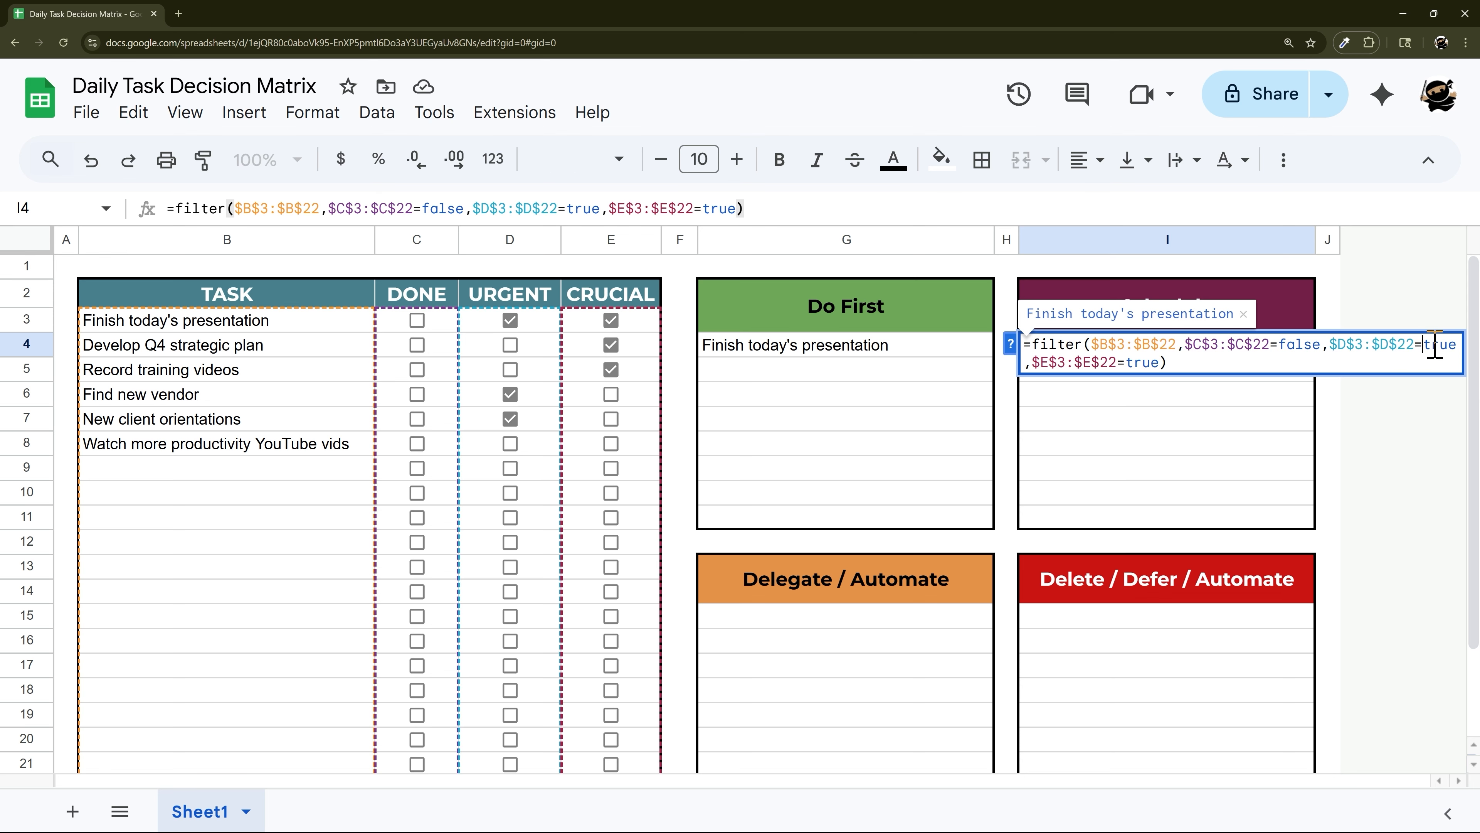
{"action": "type", "text": "false"}
{"action": "key", "text": "Delete"}
{"action": "key", "text": "Delete"}
{"action": "key", "text": "Delete"}
{"action": "key", "text": "Delete"}
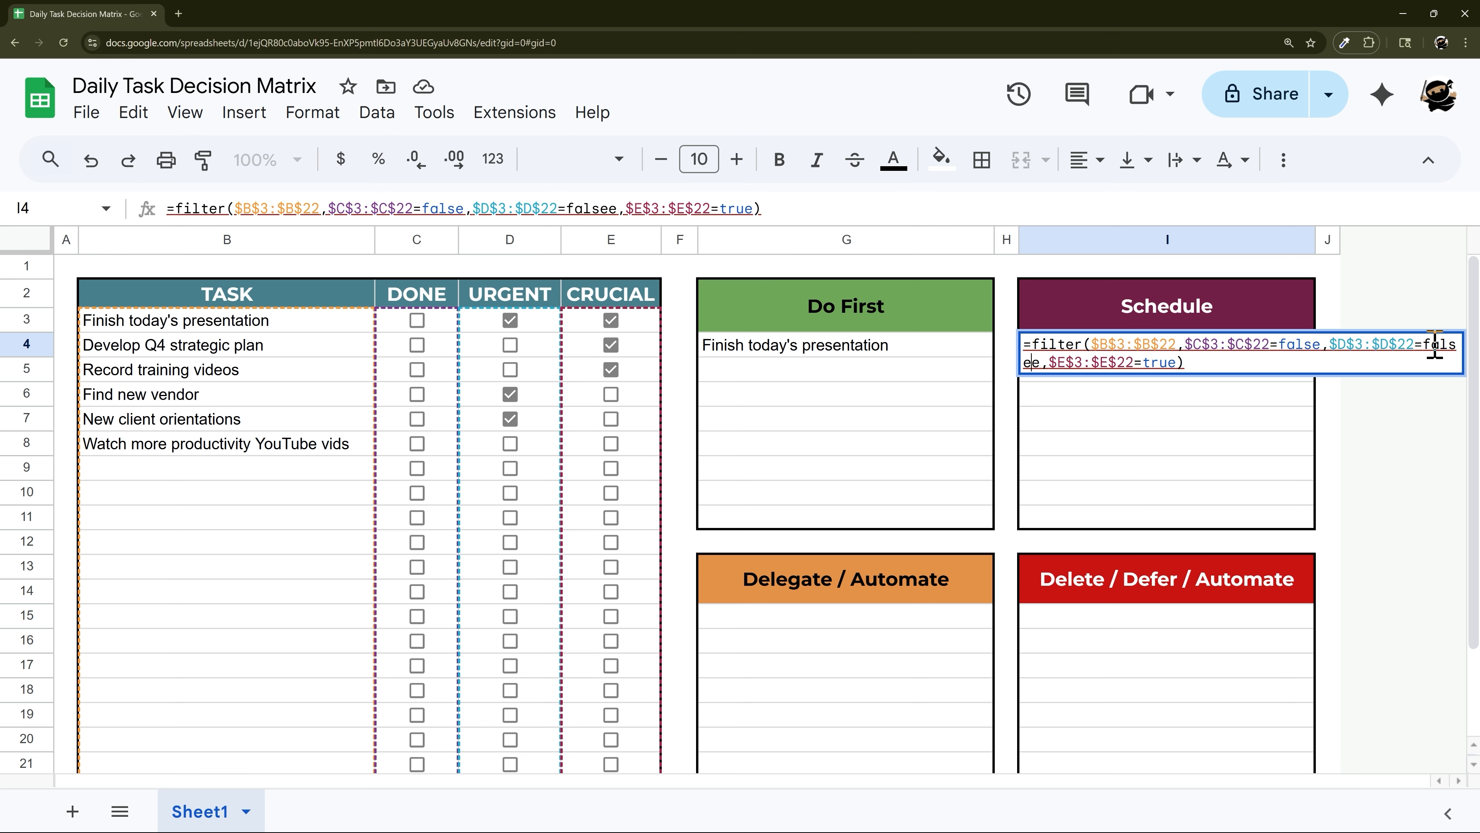
{"action": "key", "text": "End"}
{"action": "key", "text": "Return"}
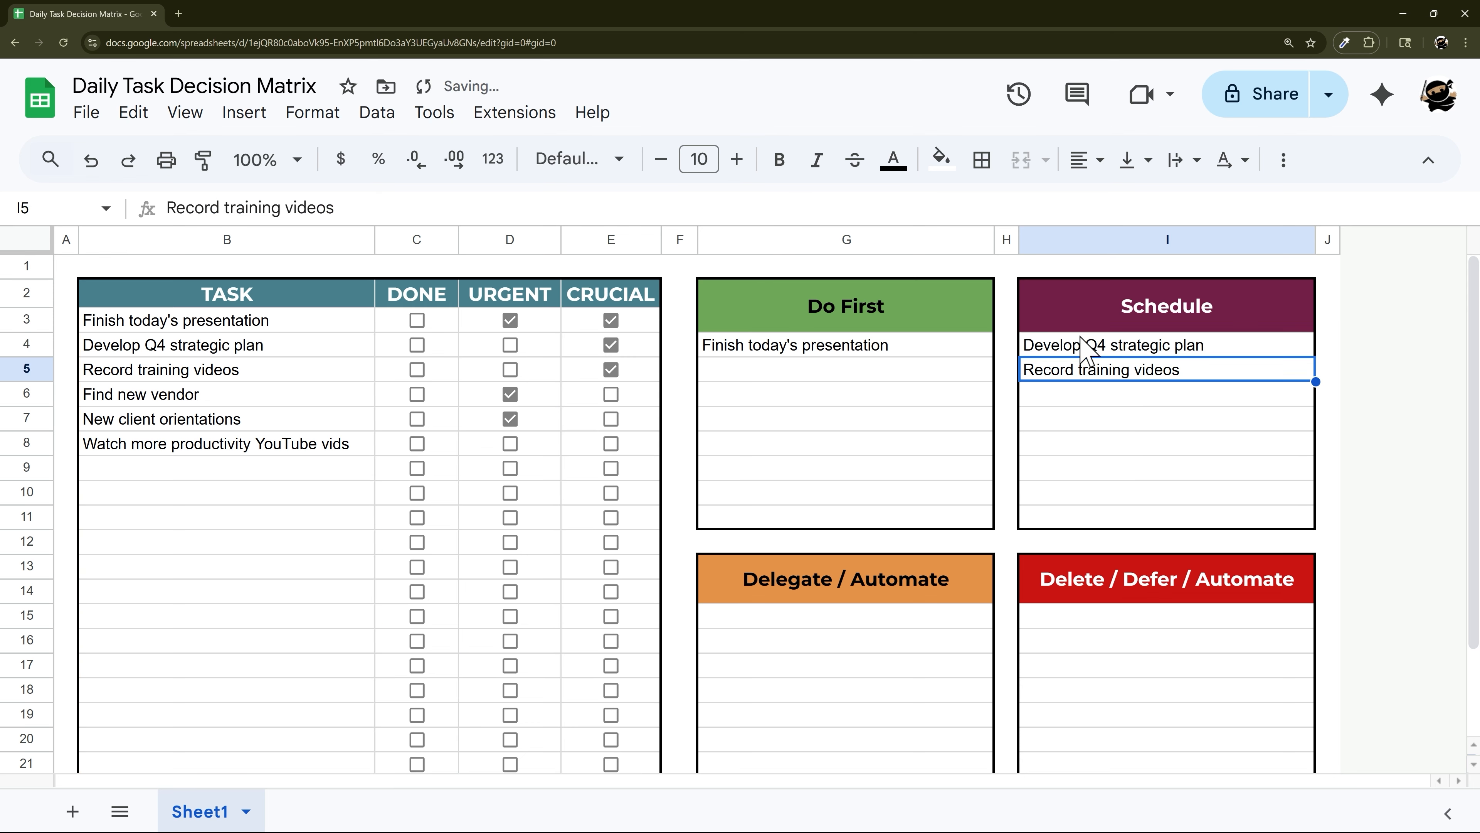
{"action": "left_click_drag", "start_coordinate": [1081, 344], "coordinate": [1082, 373]}
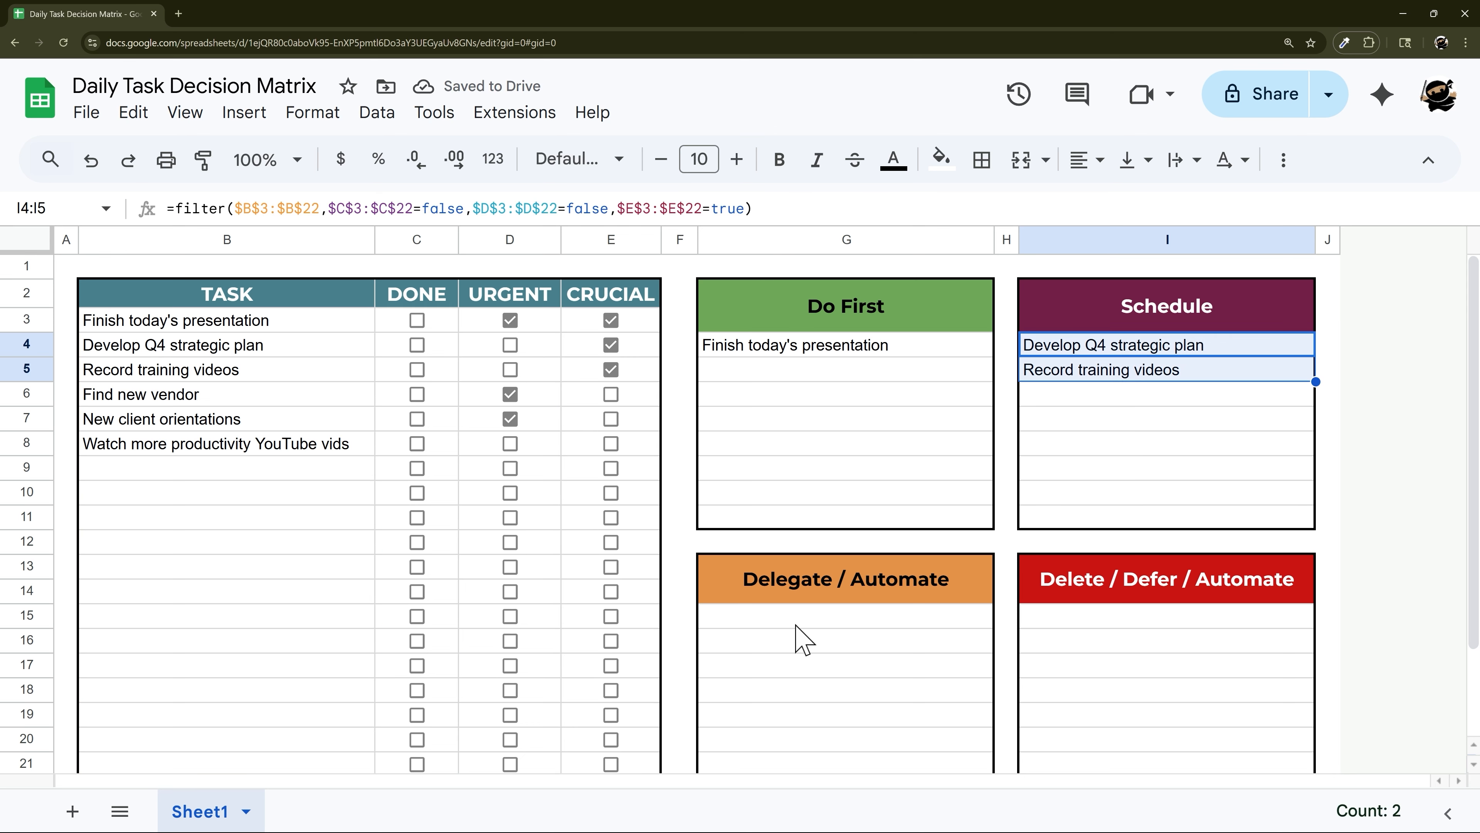
Paste the copied FILTER formula into cell G15 under "Delegate / Automate".
{"action": "left_click", "coordinate": [808, 586]}
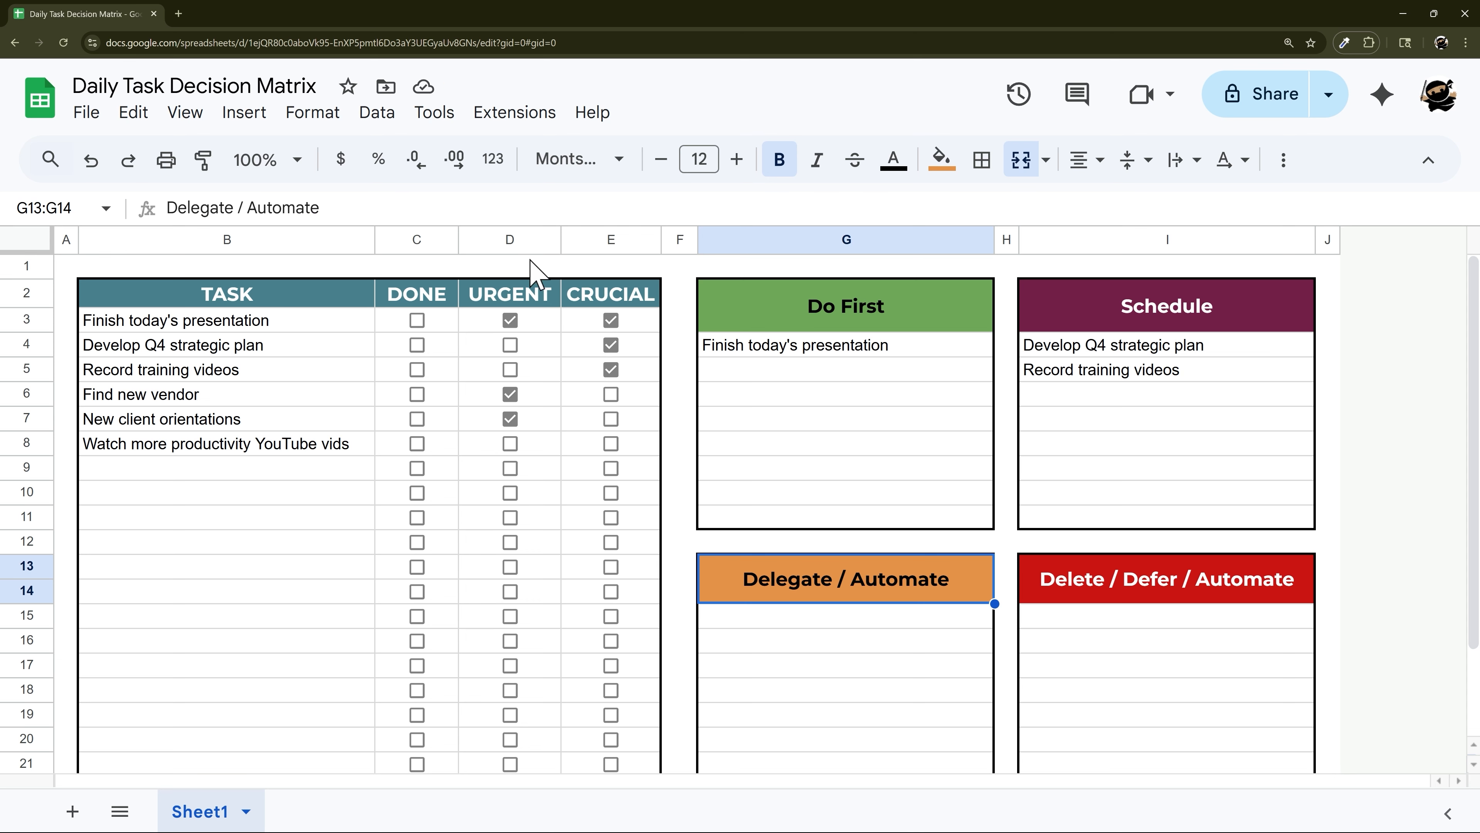
{"action": "left_click", "coordinate": [505, 239]}
{"action": "left_click", "coordinate": [613, 244]}
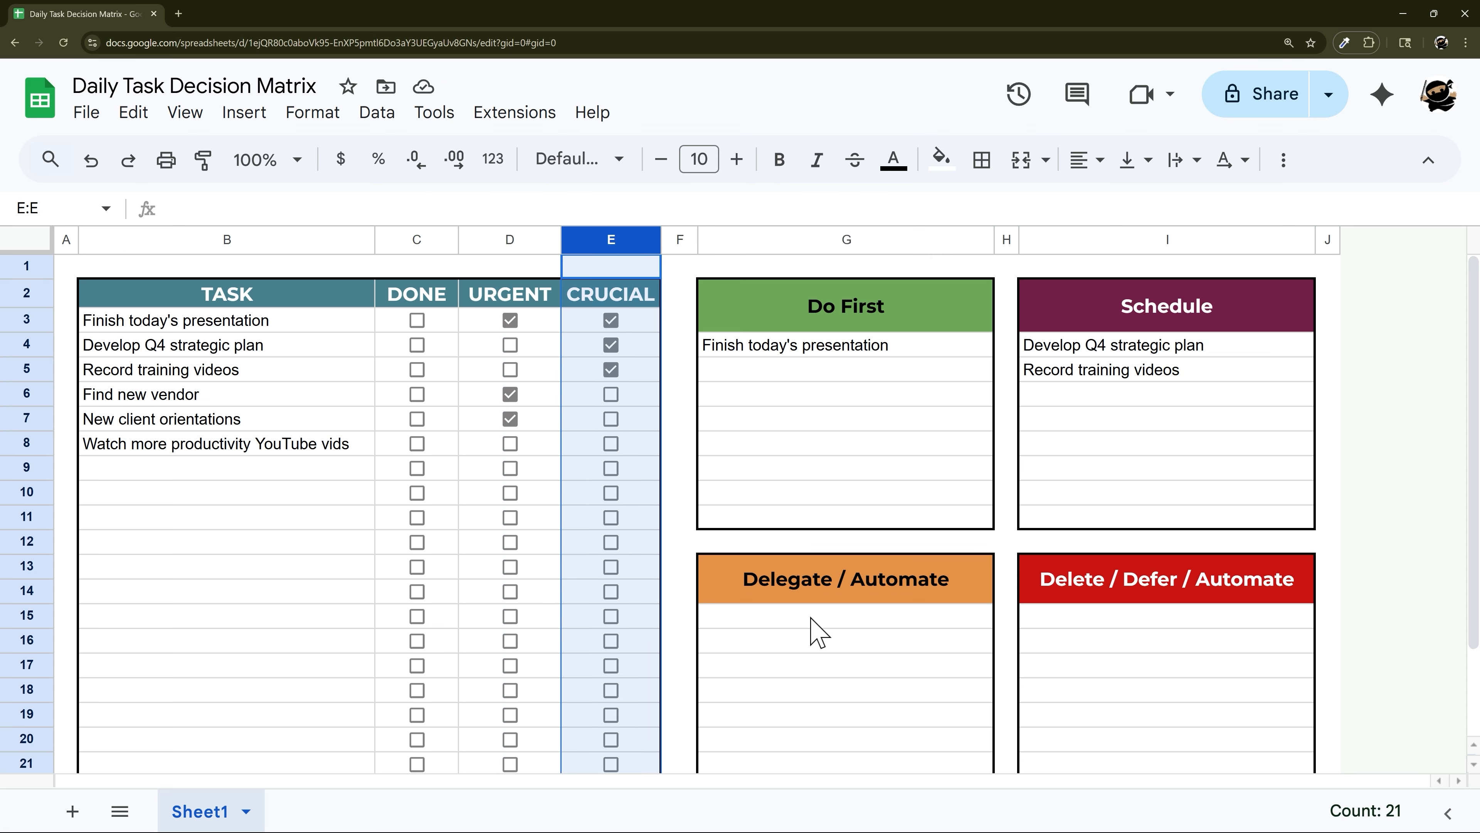
{"action": "left_click", "coordinate": [811, 617]}
{"action": "key", "text": "ctrl+v"}
Change the crucial condition in the "Delegate / Automate" formula to $E$3:$E$22=false and enter it.
{"action": "left_click", "coordinate": [1023, 617]}
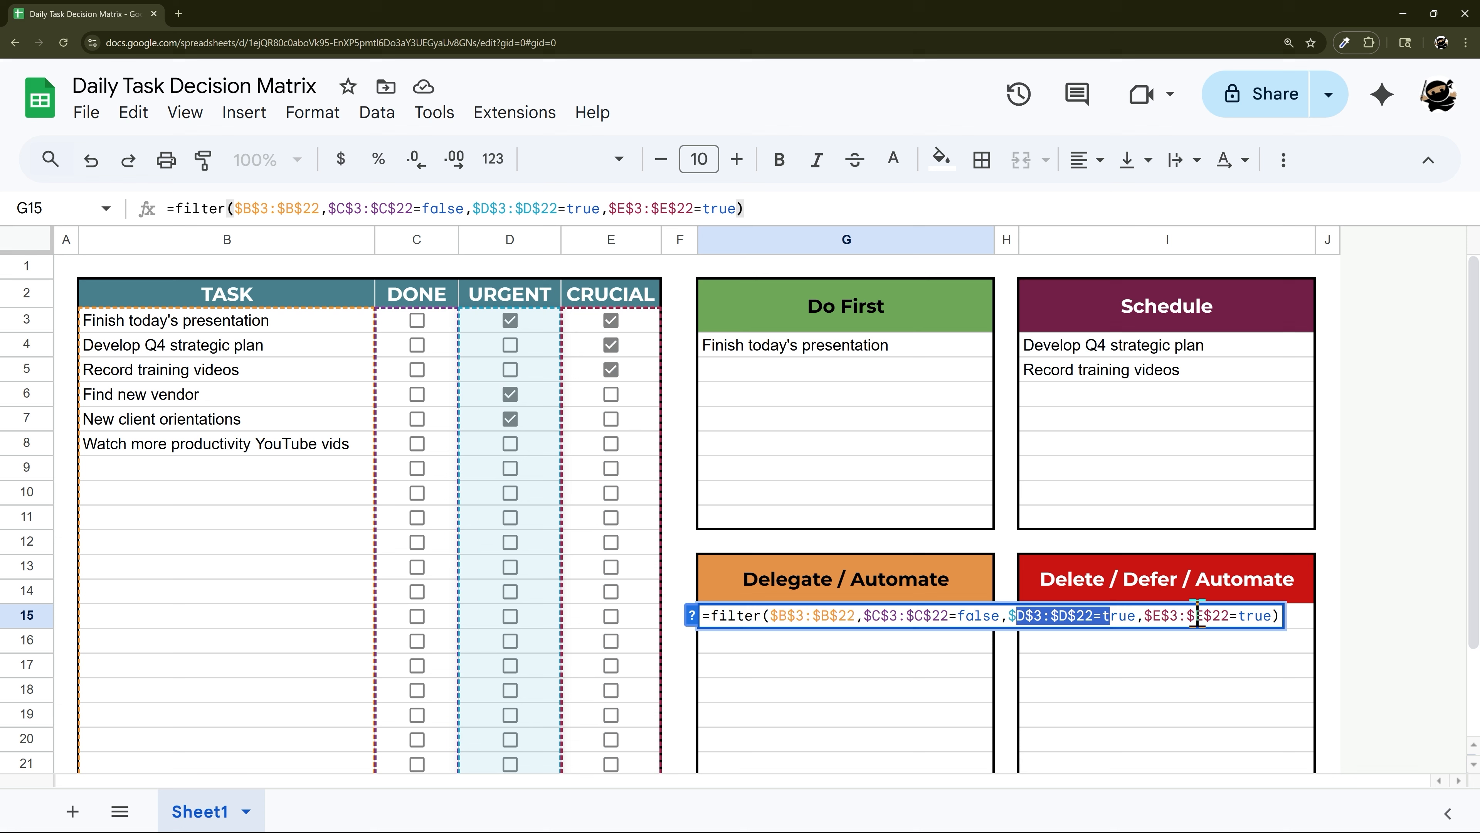
{"action": "left_click", "coordinate": [1238, 615]}
{"action": "type", "text": "false"}
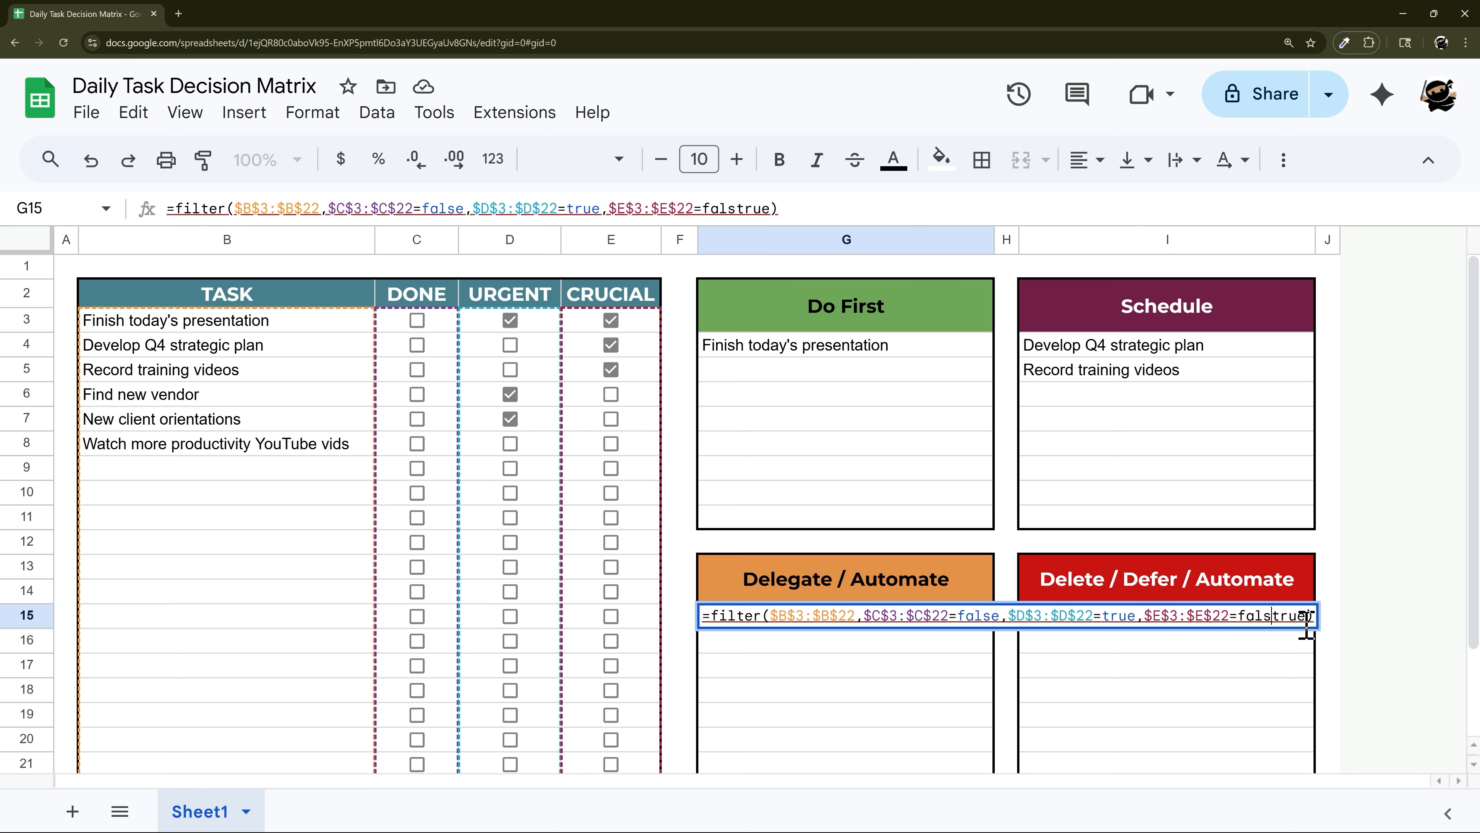
{"action": "key", "text": "Delete"}
{"action": "key", "text": "Delete"}
{"action": "key", "text": "Delete"}
{"action": "key", "text": "Delete"}
{"action": "key", "text": "Return"}
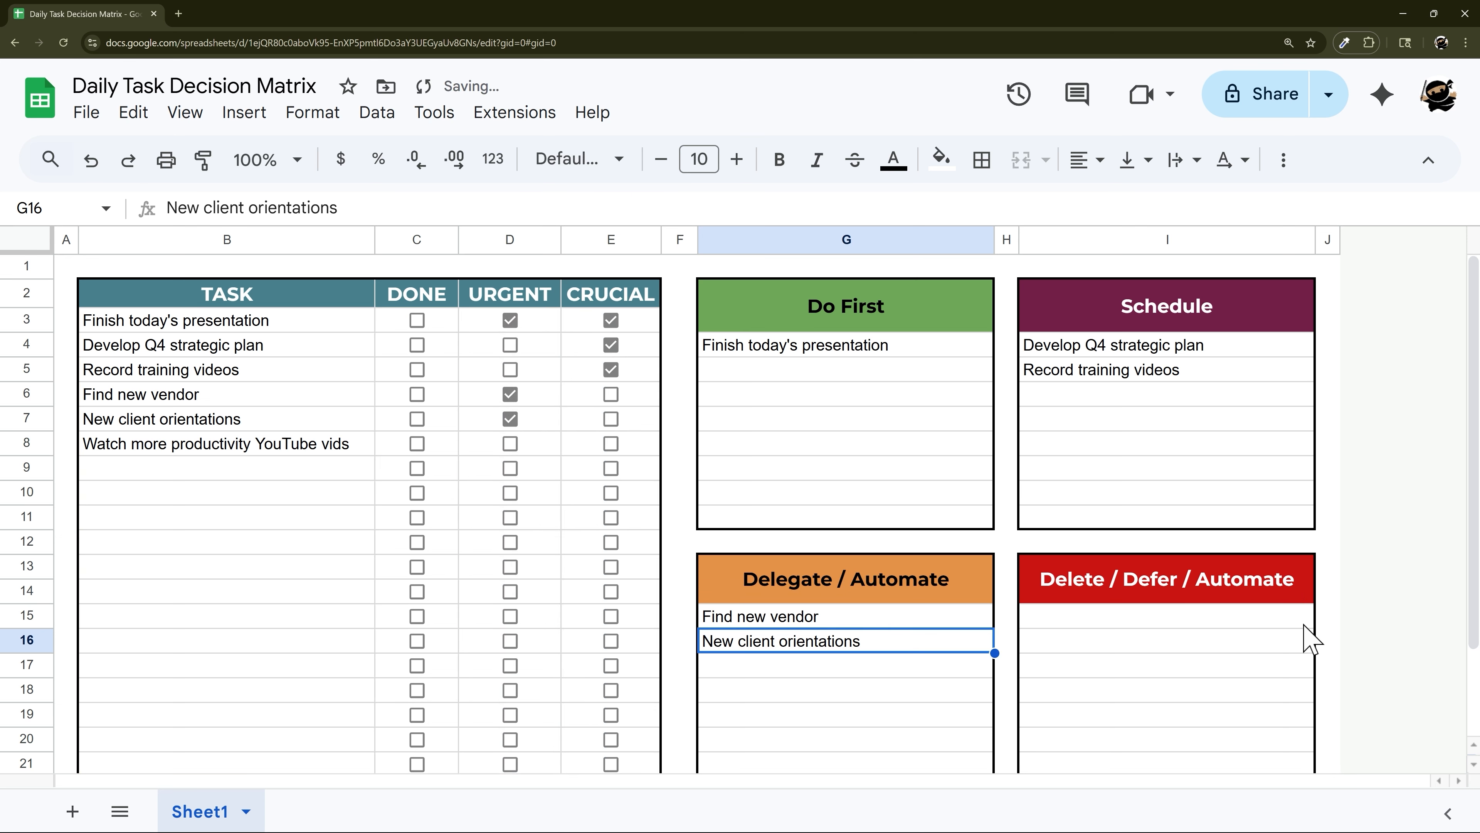
Paste the FILTER formula into cell I15 under "Delete / Defer / Automate" and change its urgent condition to $D$3:$D$22=false.
{"action": "left_click", "coordinate": [1159, 619]}
{"action": "key", "text": "ctrl+v"}
{"action": "left_click", "coordinate": [1423, 615]}
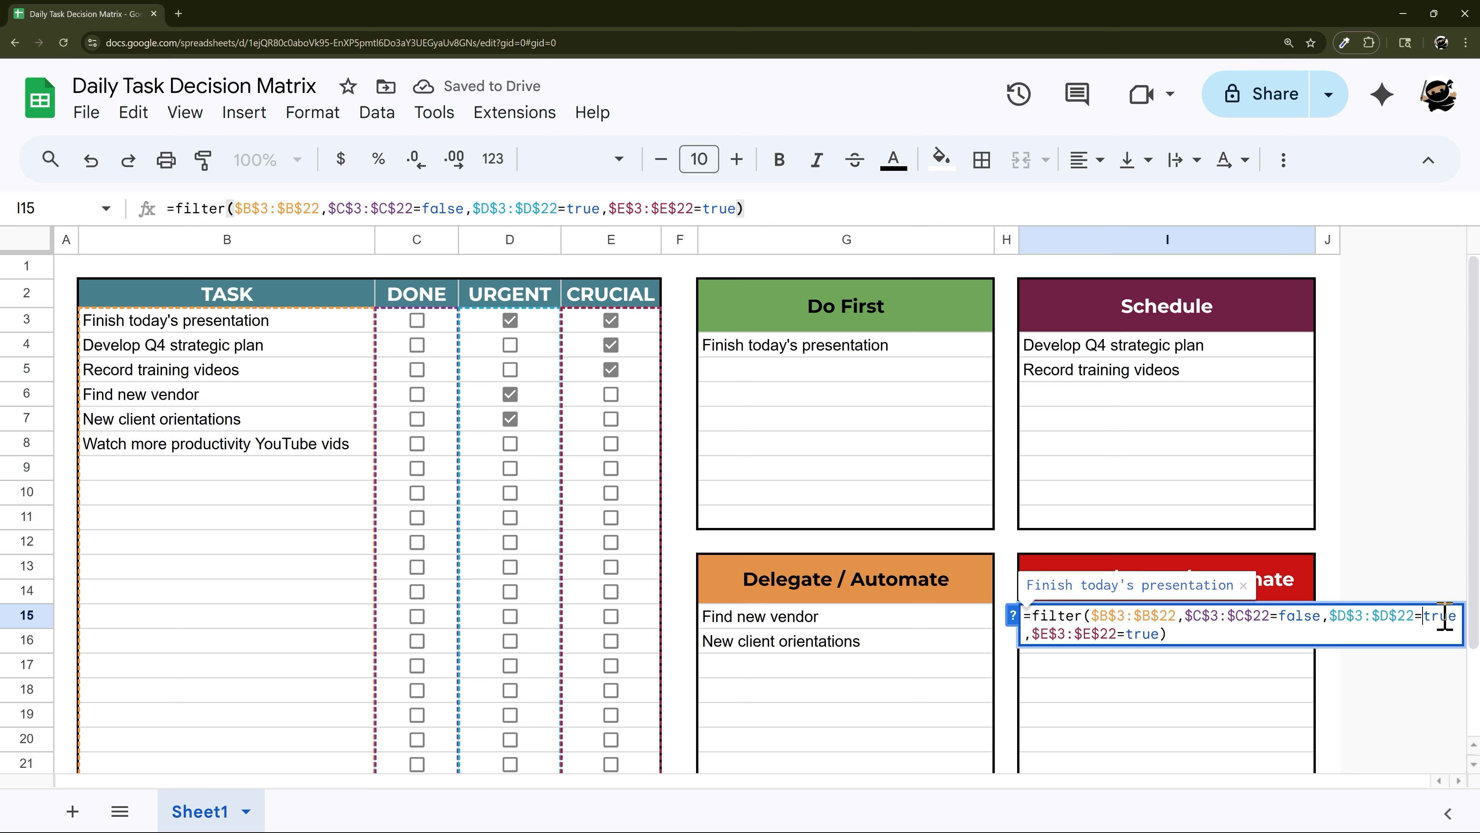
{"action": "type", "text": "false"}
{"action": "key", "text": "Delete"}
{"action": "key", "text": "Delete"}
{"action": "key", "text": "Delete"}
{"action": "key", "text": "Delete"}
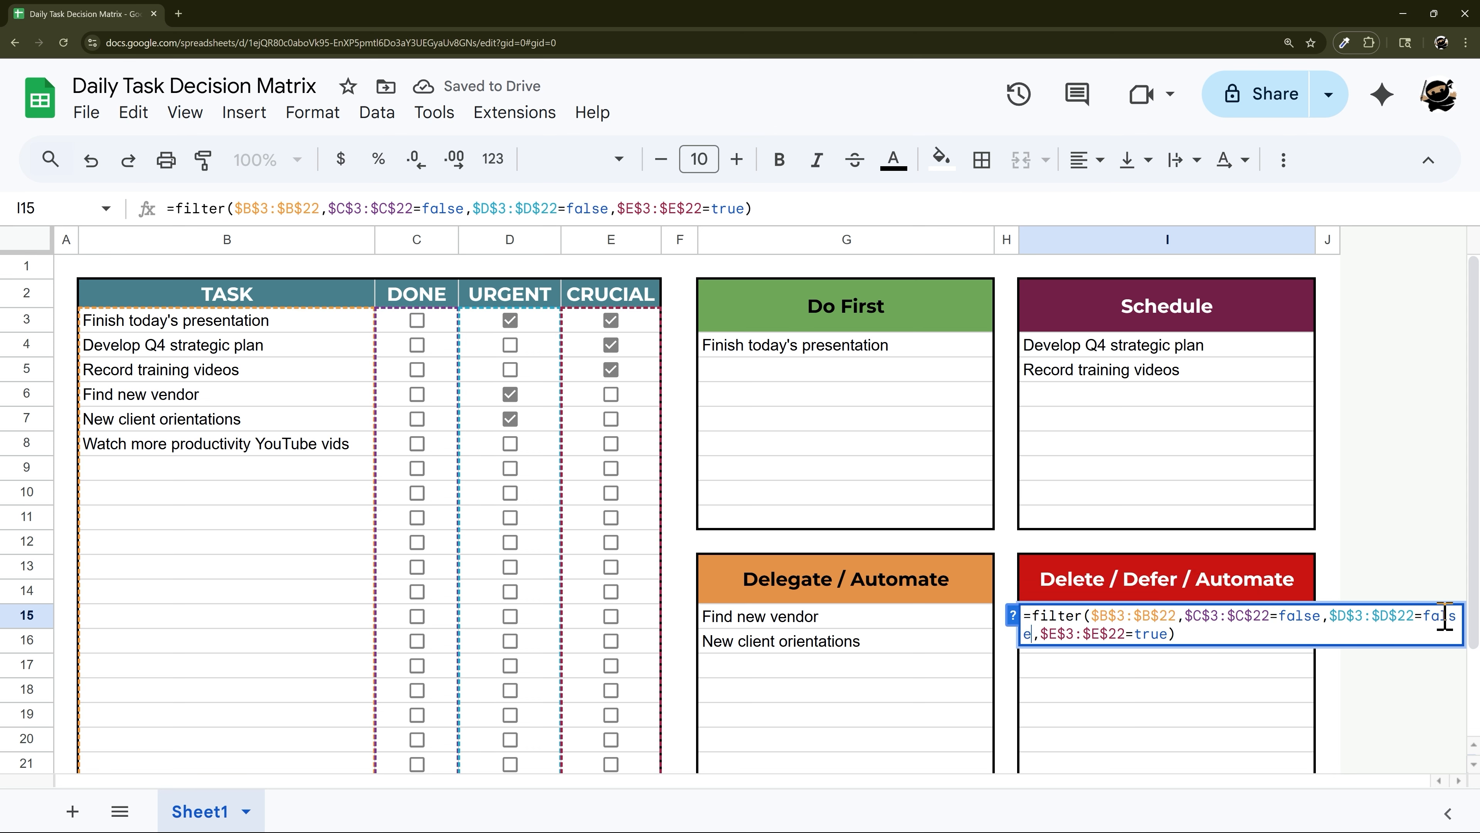
Change the crucial condition in the "Delete / Defer / Automate" formula to $E$3:$E$22=false and enter it.
{"action": "key", "text": "BackSpace"}
{"action": "key", "text": "BackSpace"}
{"action": "key", "text": "BackSpace"}
{"action": "key", "text": "BackSpace"}
{"action": "type", "text": "false"}
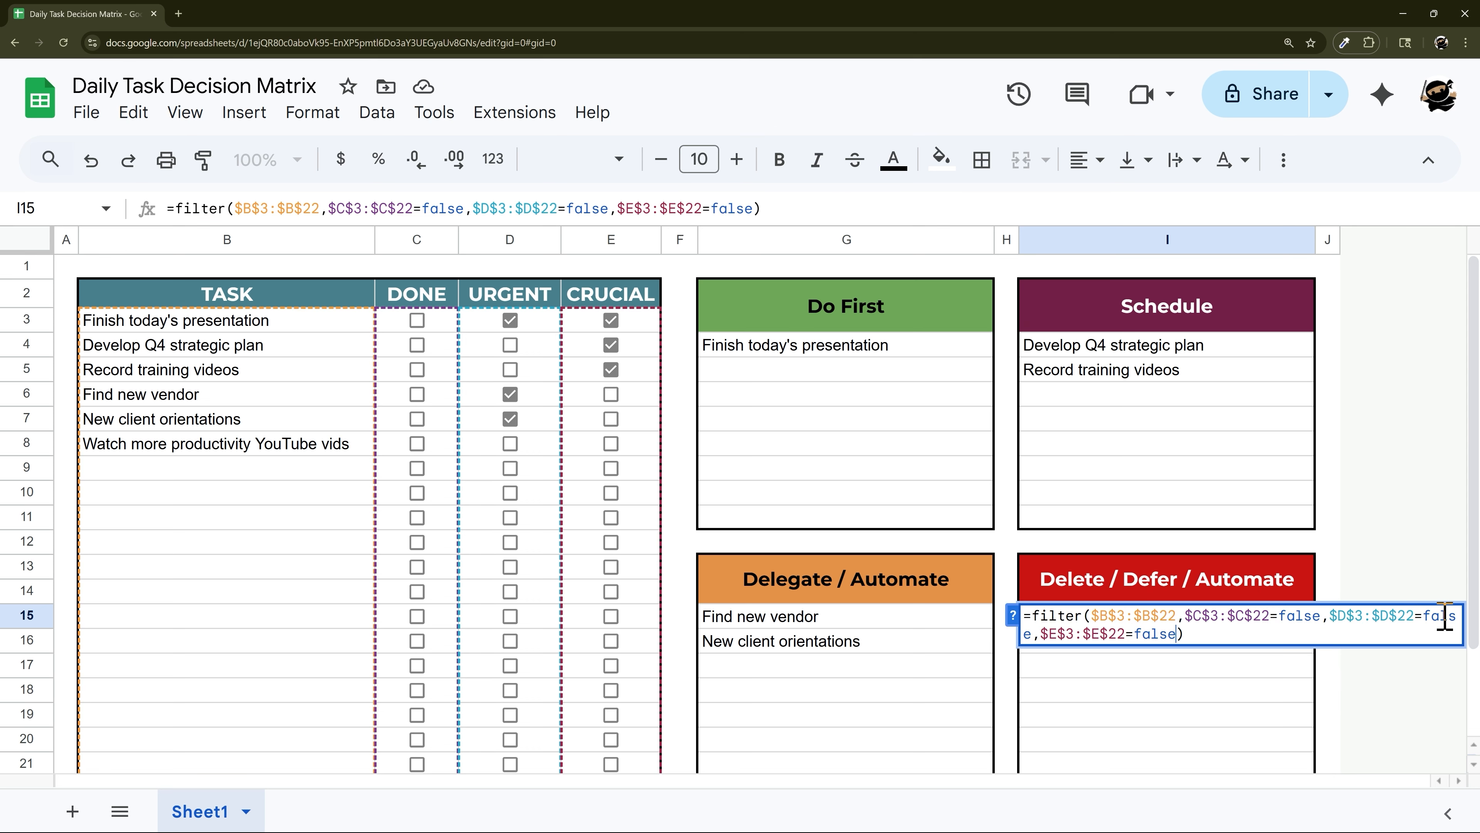
{"action": "key", "text": "Return"}
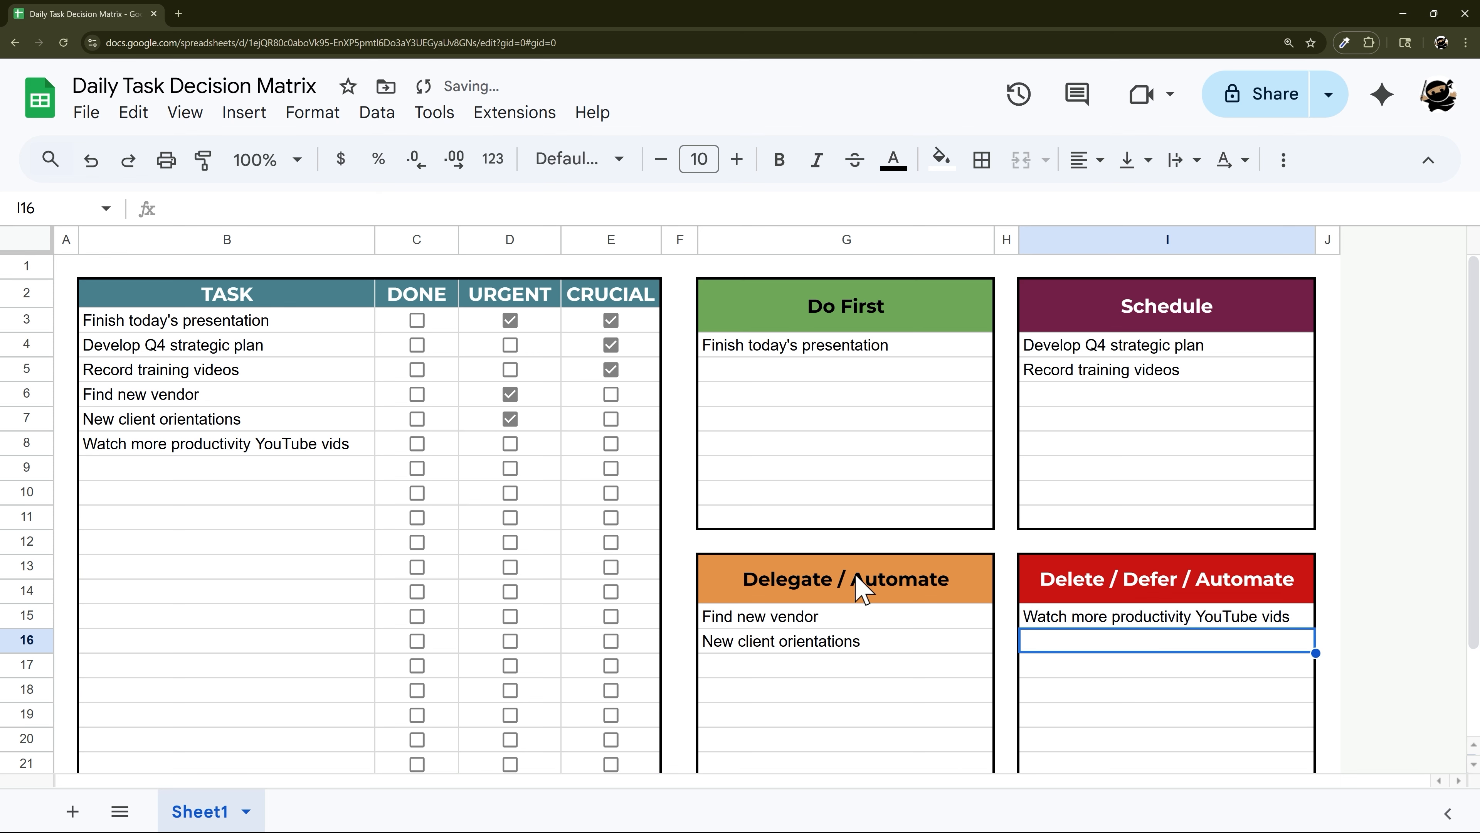
Uncheck URGENT for "New client orientations" and "Find new vendor" and inspect cell G15 under "Delegate / Automate".
{"action": "left_click", "coordinate": [510, 418]}
{"action": "left_click", "coordinate": [510, 395]}
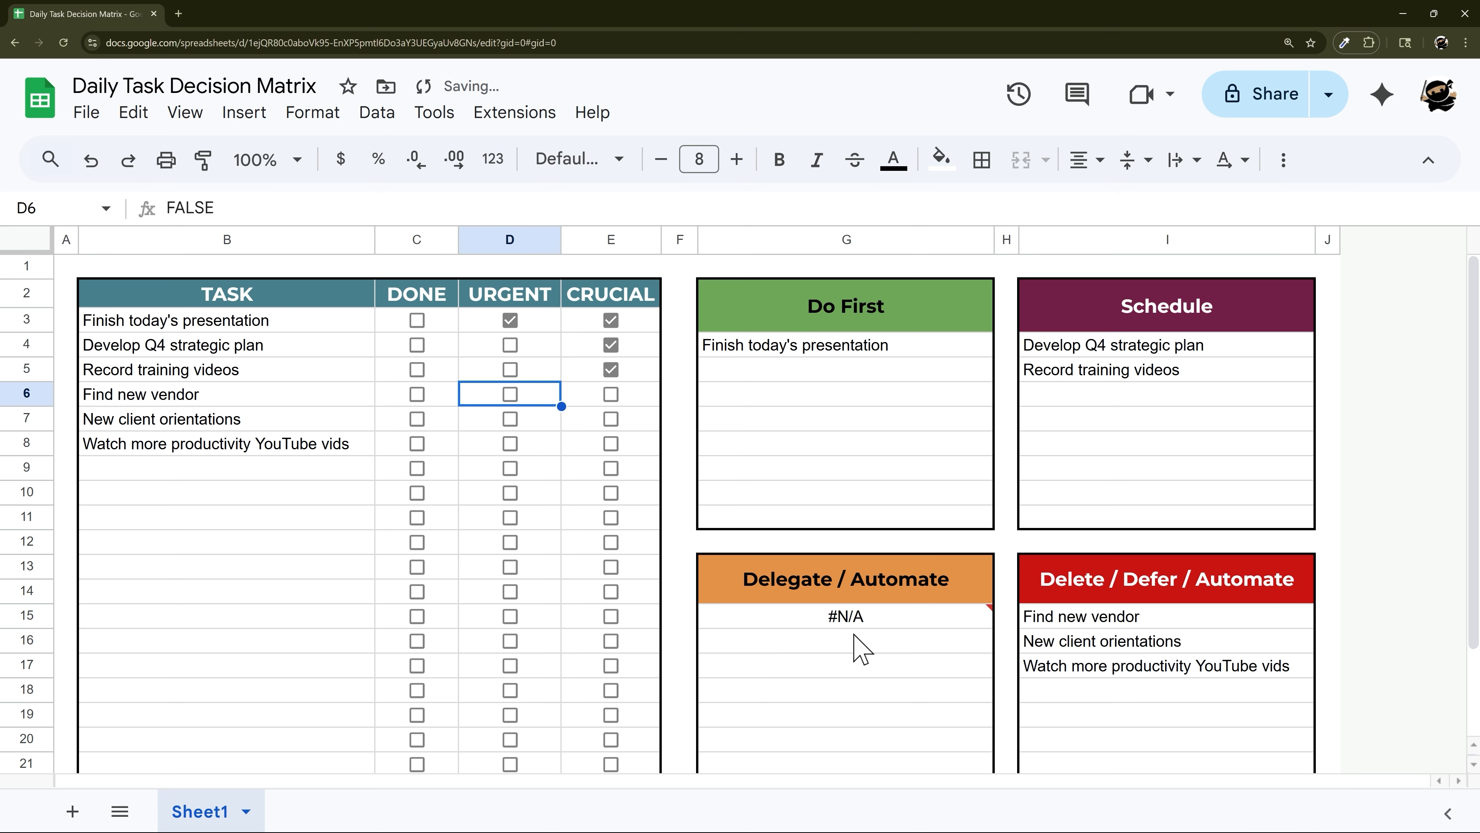
{"action": "left_click", "coordinate": [868, 628]}
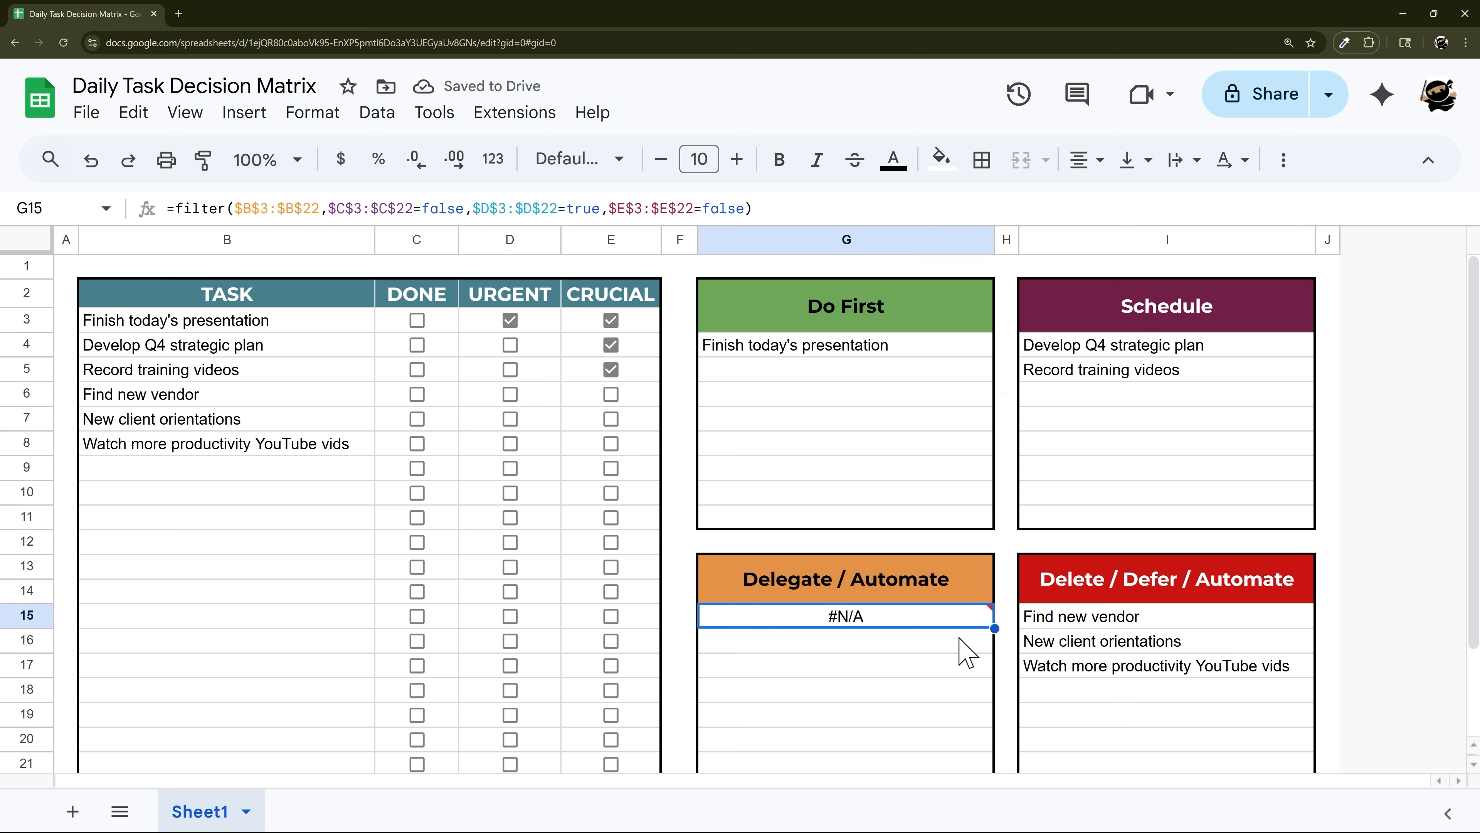
Wrap the "Delegate / Automate" FILTER formula in cell G15 in IFERROR( ) and enter it.
{"action": "double_click", "coordinate": [853, 627]}
{"action": "left_click", "coordinate": [713, 615]}
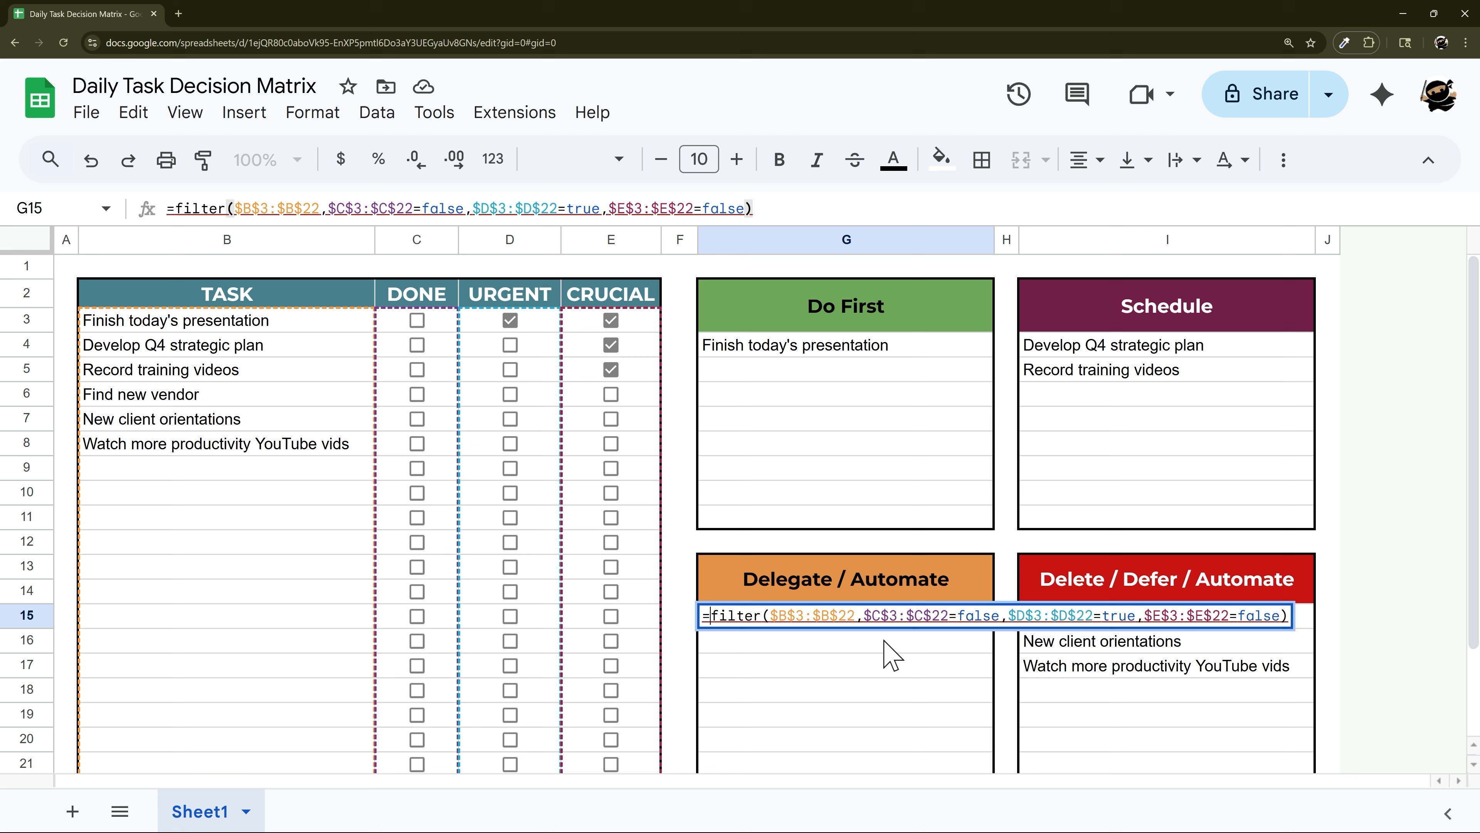
{"action": "type", "text": "IFERROR("}
{"action": "key", "text": "End"}
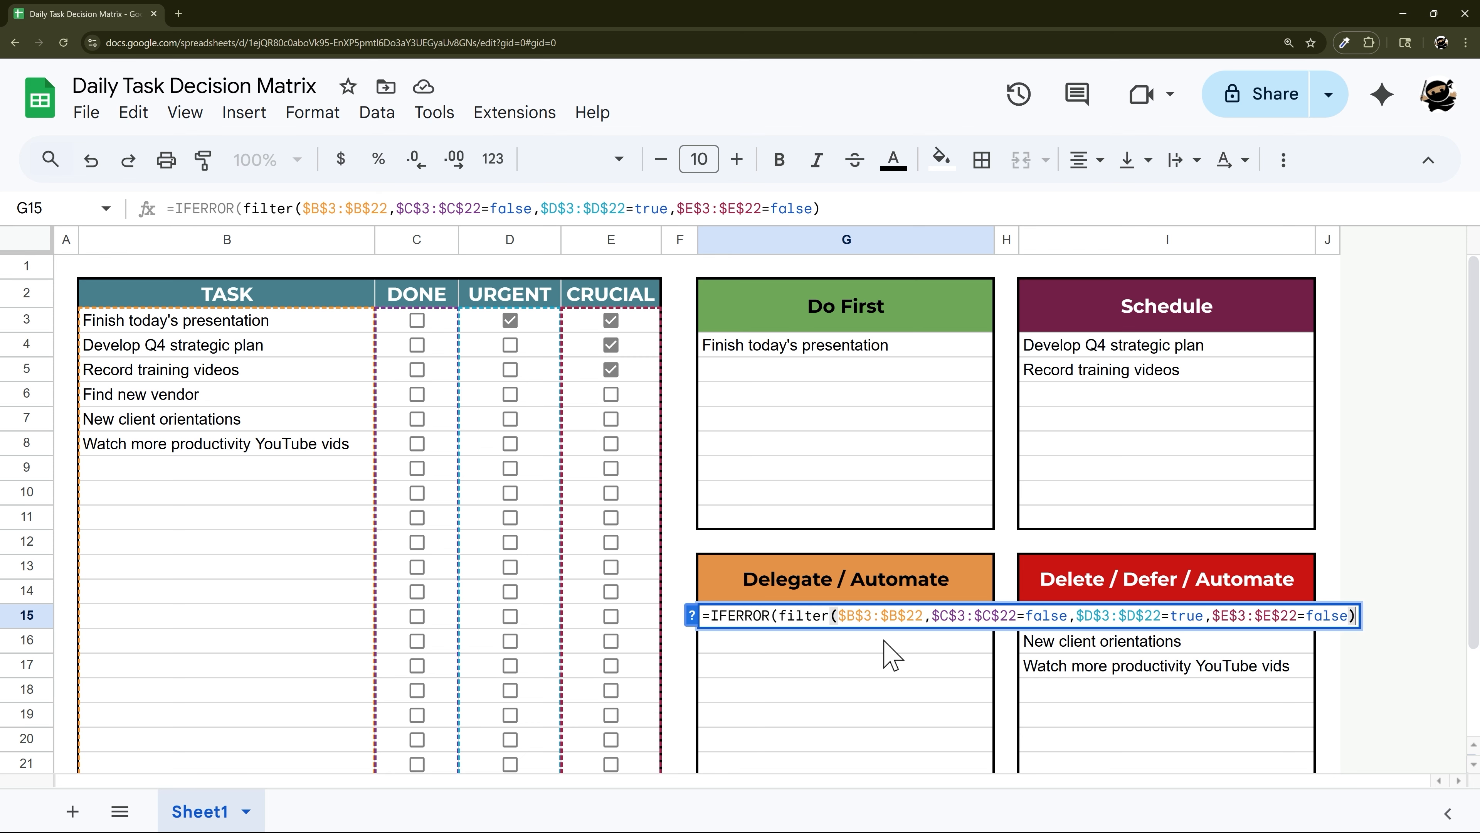
{"action": "type", "text": ")"}
{"action": "key", "text": "Return"}
Wrap the "Delete / Defer / Automate" FILTER formula in cell I15 in IFERROR( ) and enter it.
{"action": "left_click", "coordinate": [1067, 622]}
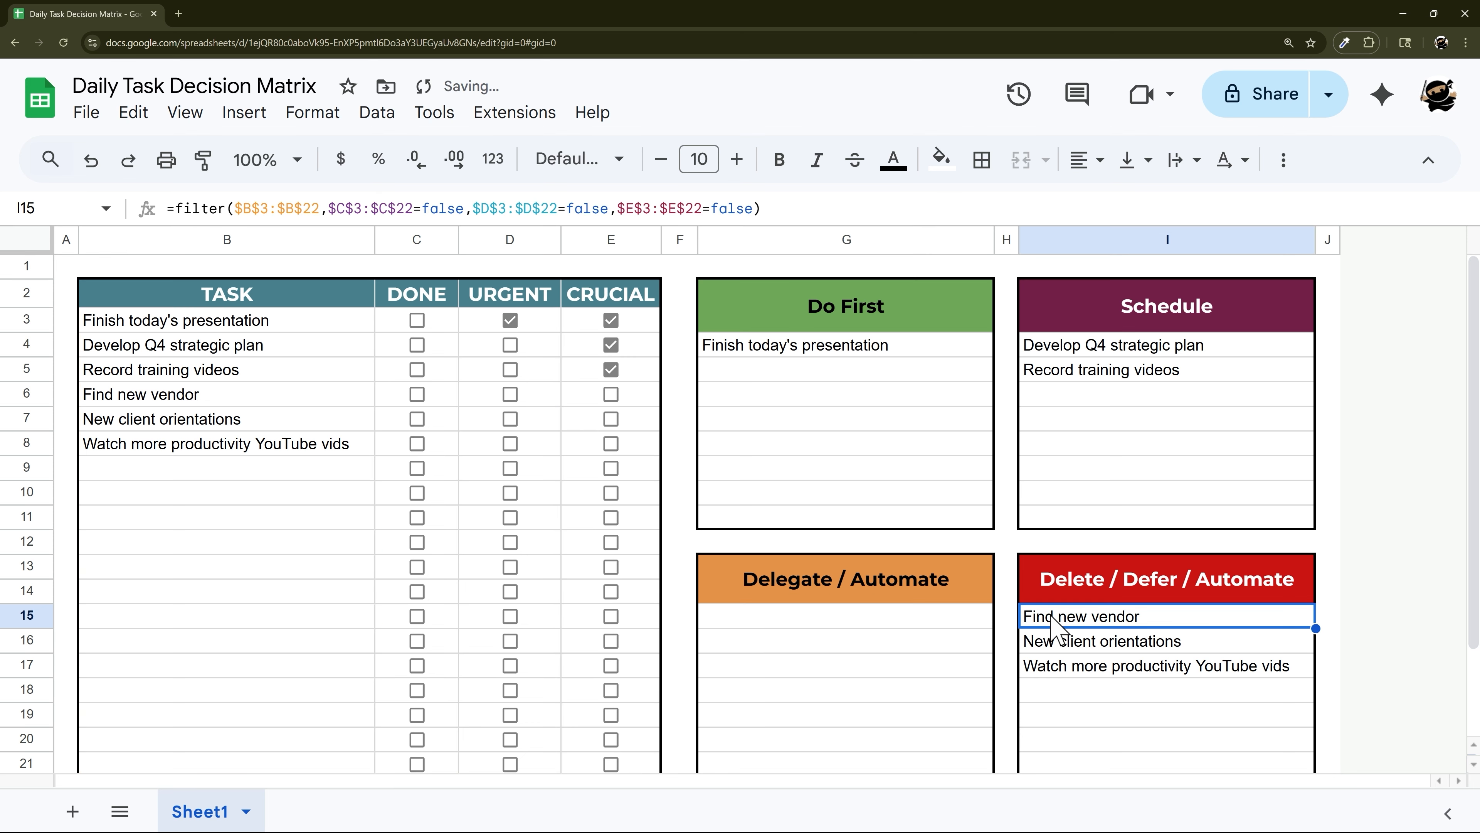
{"action": "double_click", "coordinate": [1072, 619]}
{"action": "left_click", "coordinate": [1032, 616]}
{"action": "type", "text": "IFERROR("}
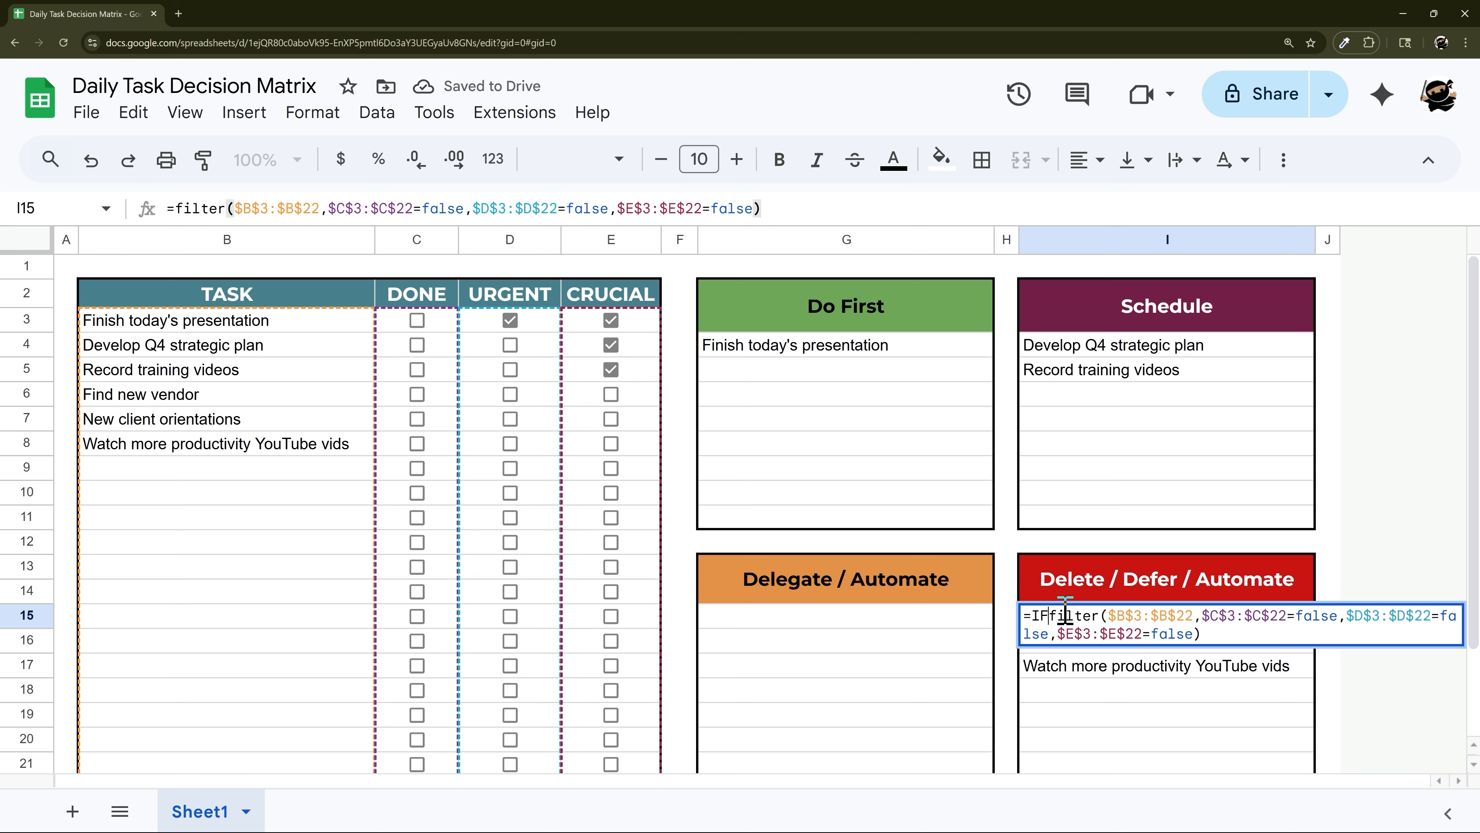
{"action": "key", "text": "End"}
{"action": "type", "text": ")"}
{"action": "key", "text": "Return"}
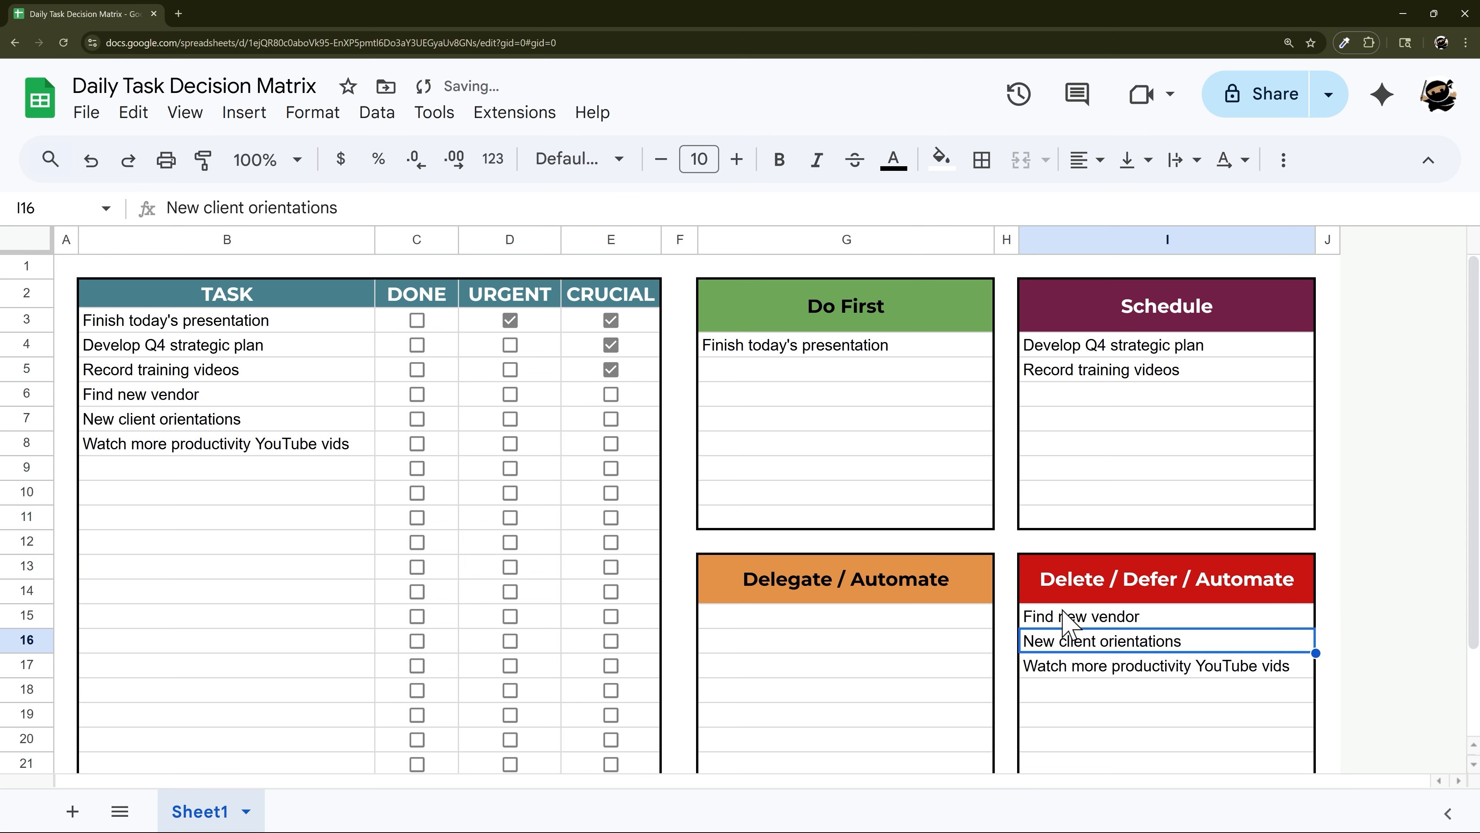
Wrap the "Schedule" FILTER formula in cell I4 in IFERROR( ) and enter it.
{"action": "left_click", "coordinate": [1074, 345]}
{"action": "double_click", "coordinate": [1039, 349]}
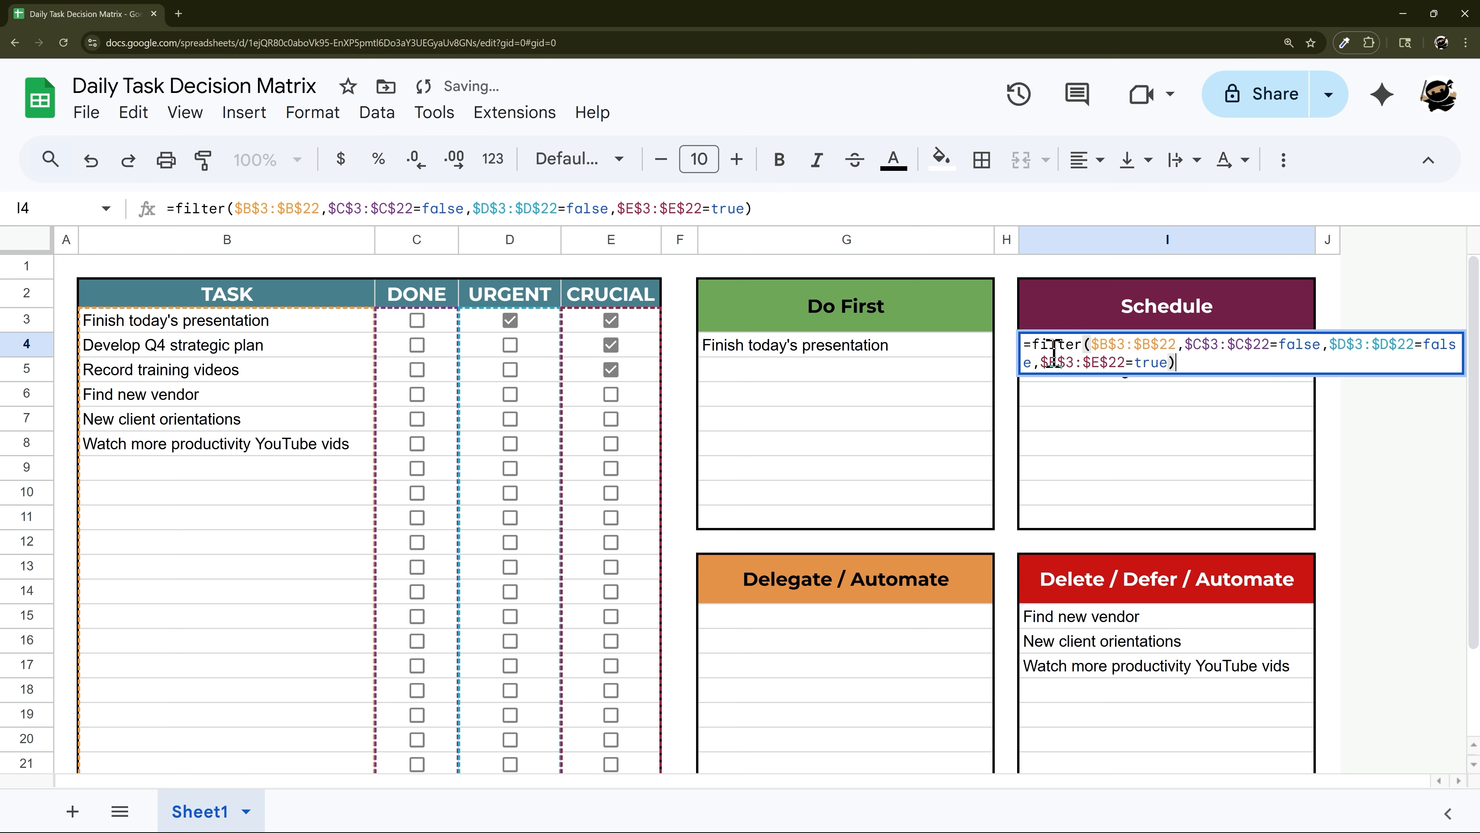
{"action": "type", "text": "IFERROR("}
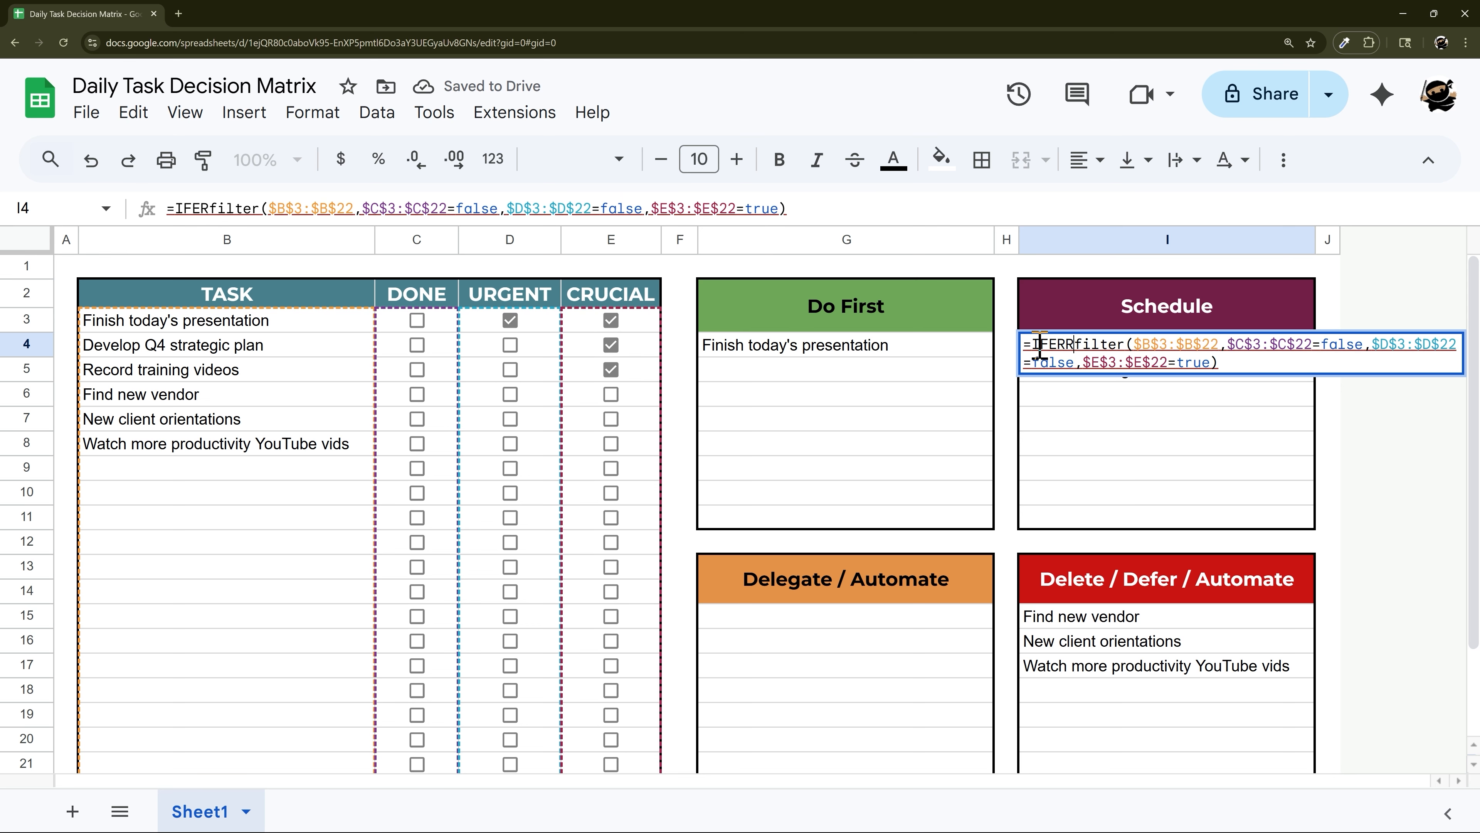
{"action": "key", "text": "End"}
{"action": "type", "text": ")"}
{"action": "key", "text": "Return"}
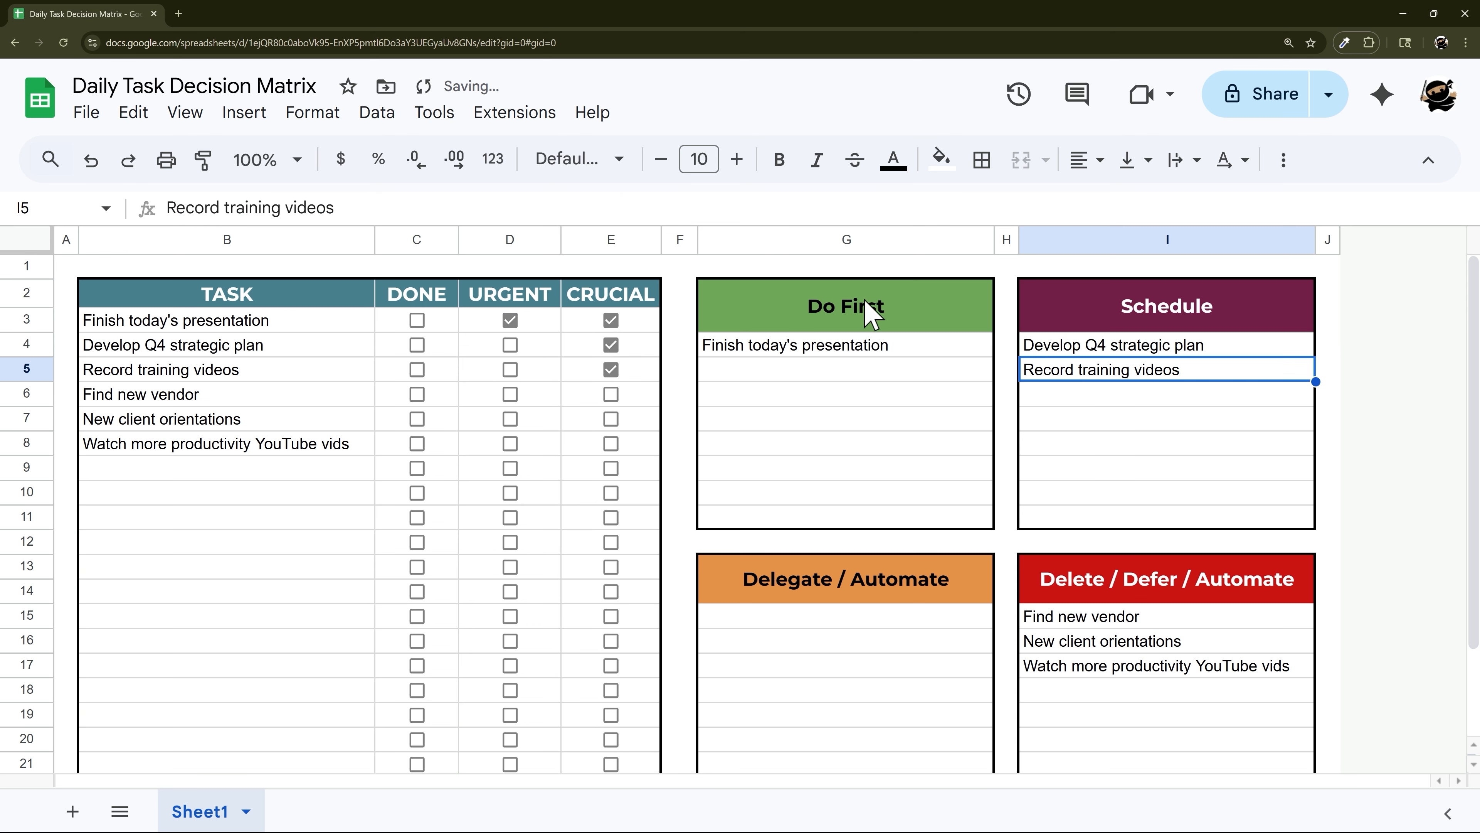
Wrap the "Do First" FILTER formula in cell G4 in IFERROR( ) and enter it.
{"action": "left_click", "coordinate": [799, 349]}
{"action": "double_click", "coordinate": [798, 347]}
{"action": "left_click", "coordinate": [707, 344]}
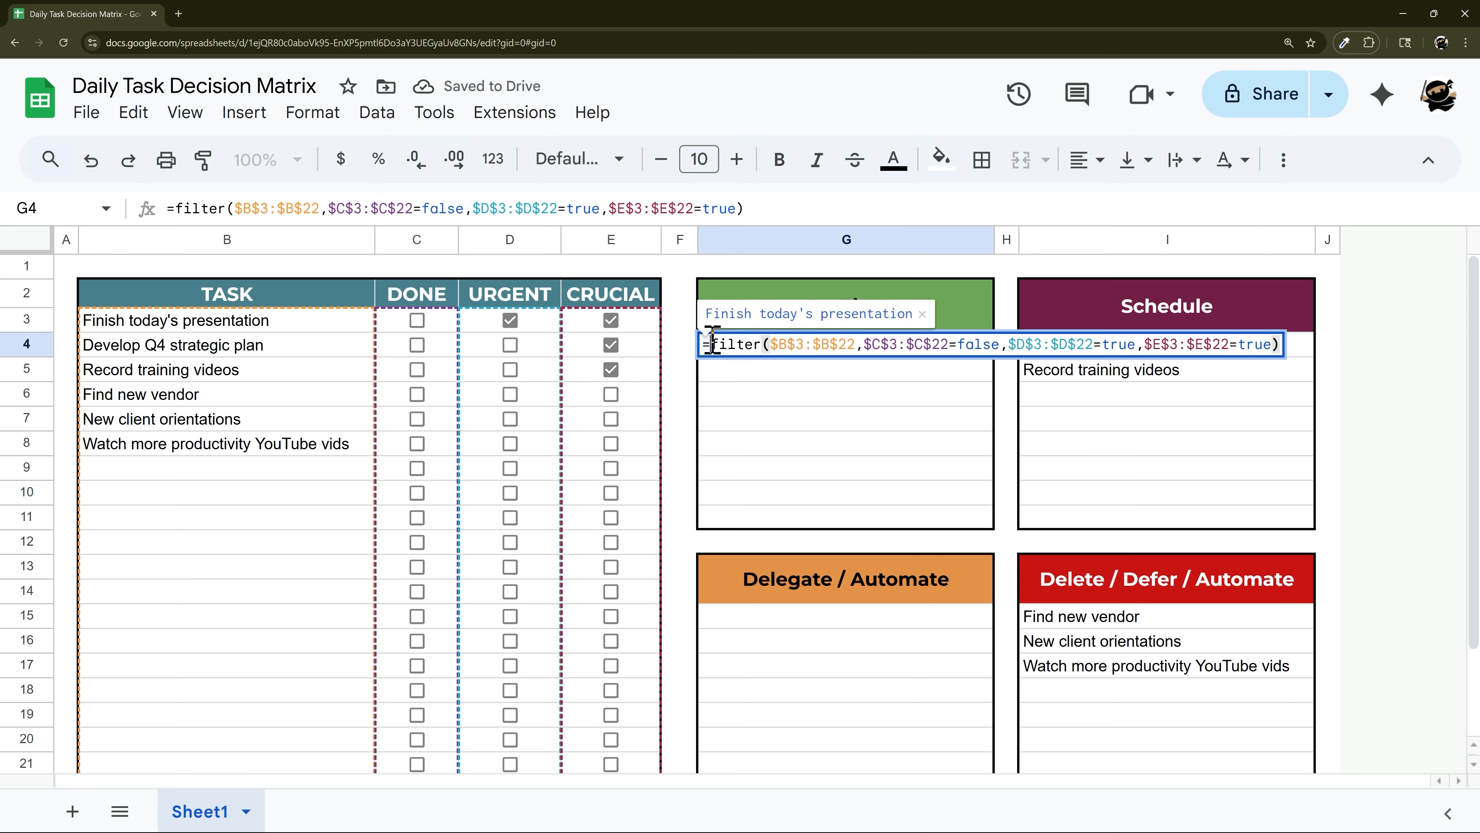
{"action": "type", "text": "IFERROR("}
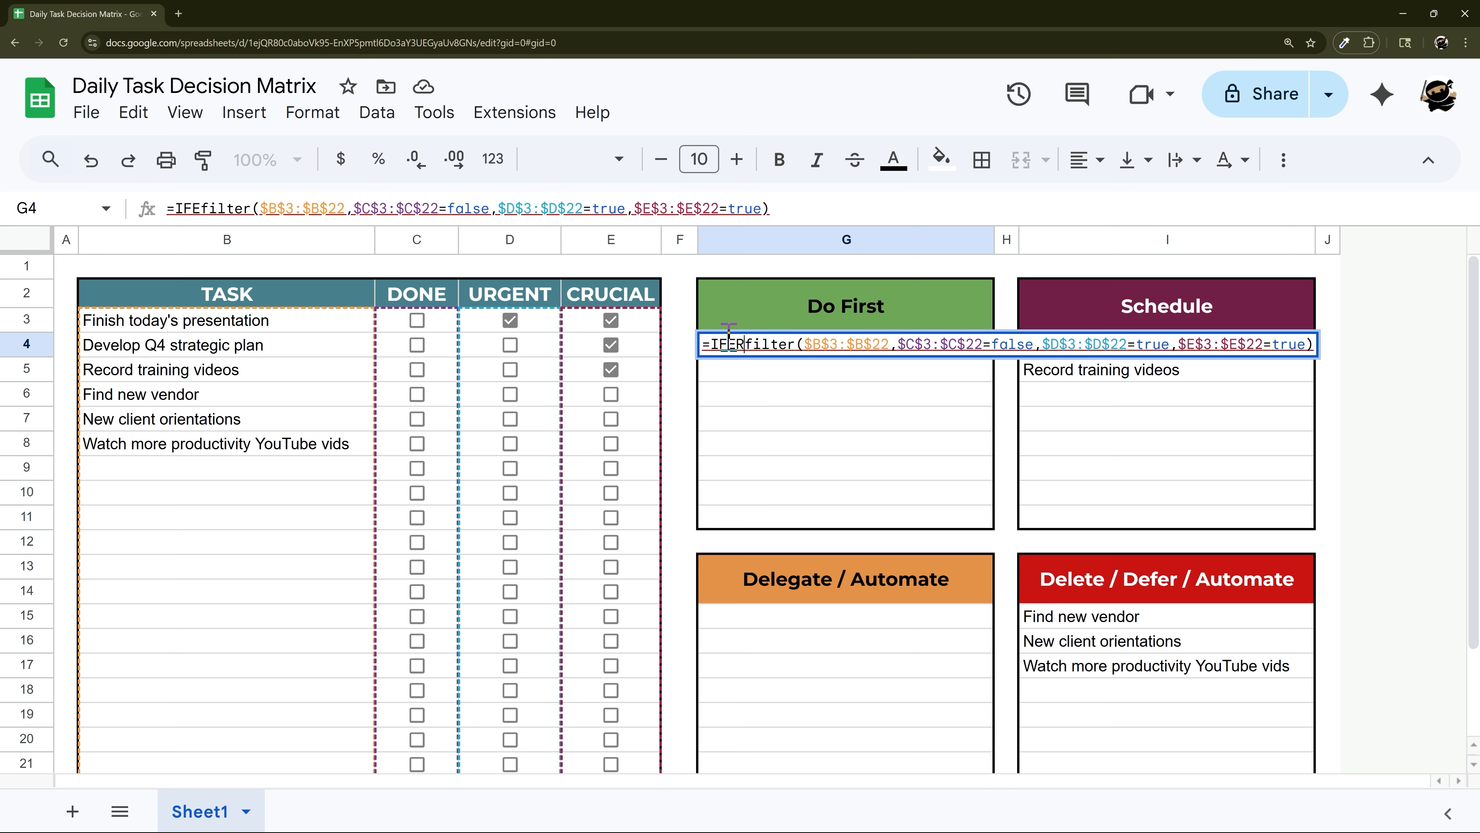
{"action": "key", "text": "End"}
{"action": "type", "text": ")"}
{"action": "key", "text": "Return"}
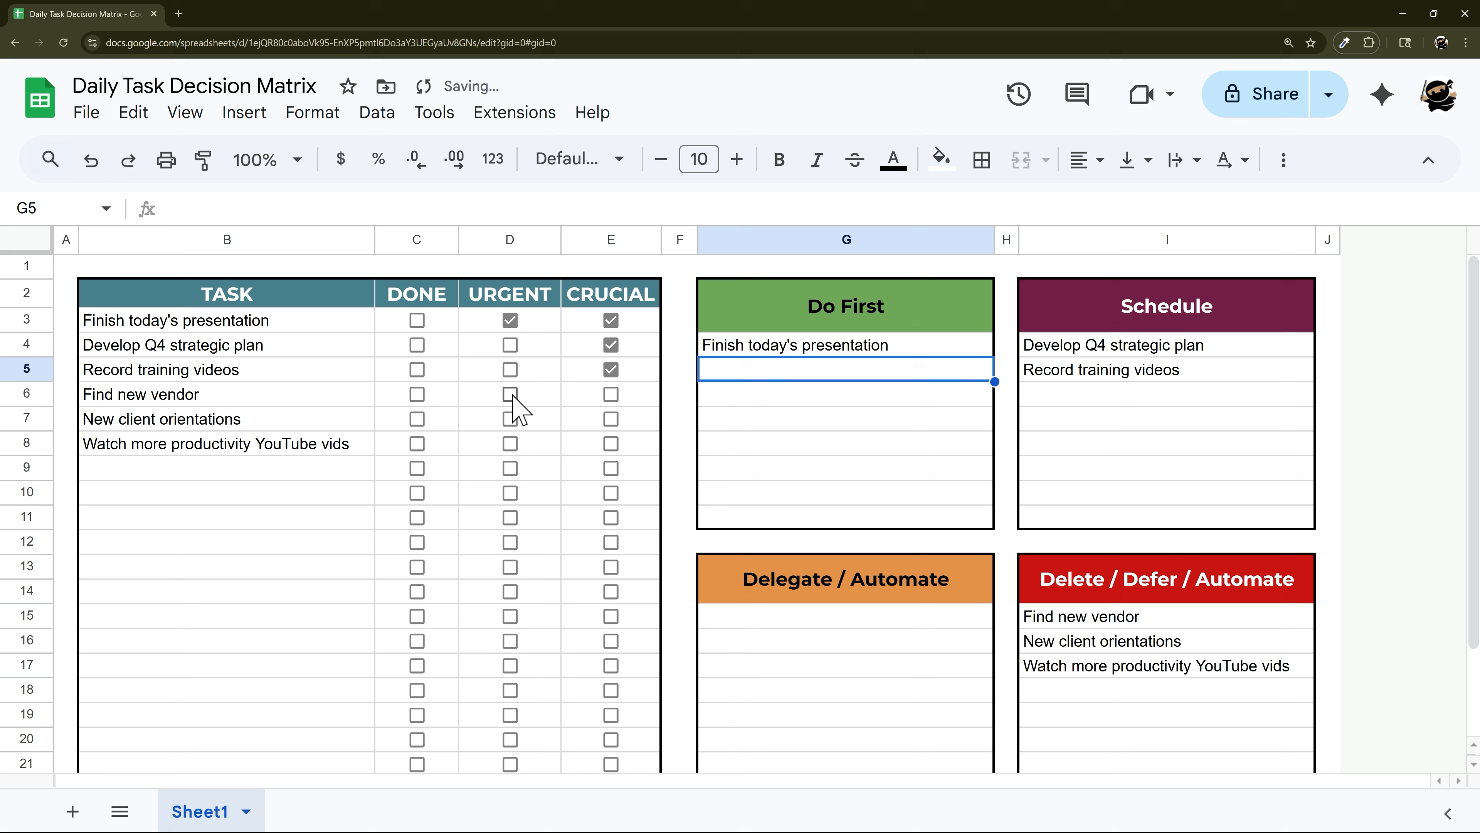
Review the tasks under "Delete / Defer / Automate" and recheck URGENT for "Find new vendor" and "New client orientations".
{"action": "left_click_drag", "start_coordinate": [1104, 622], "coordinate": [1107, 694]}
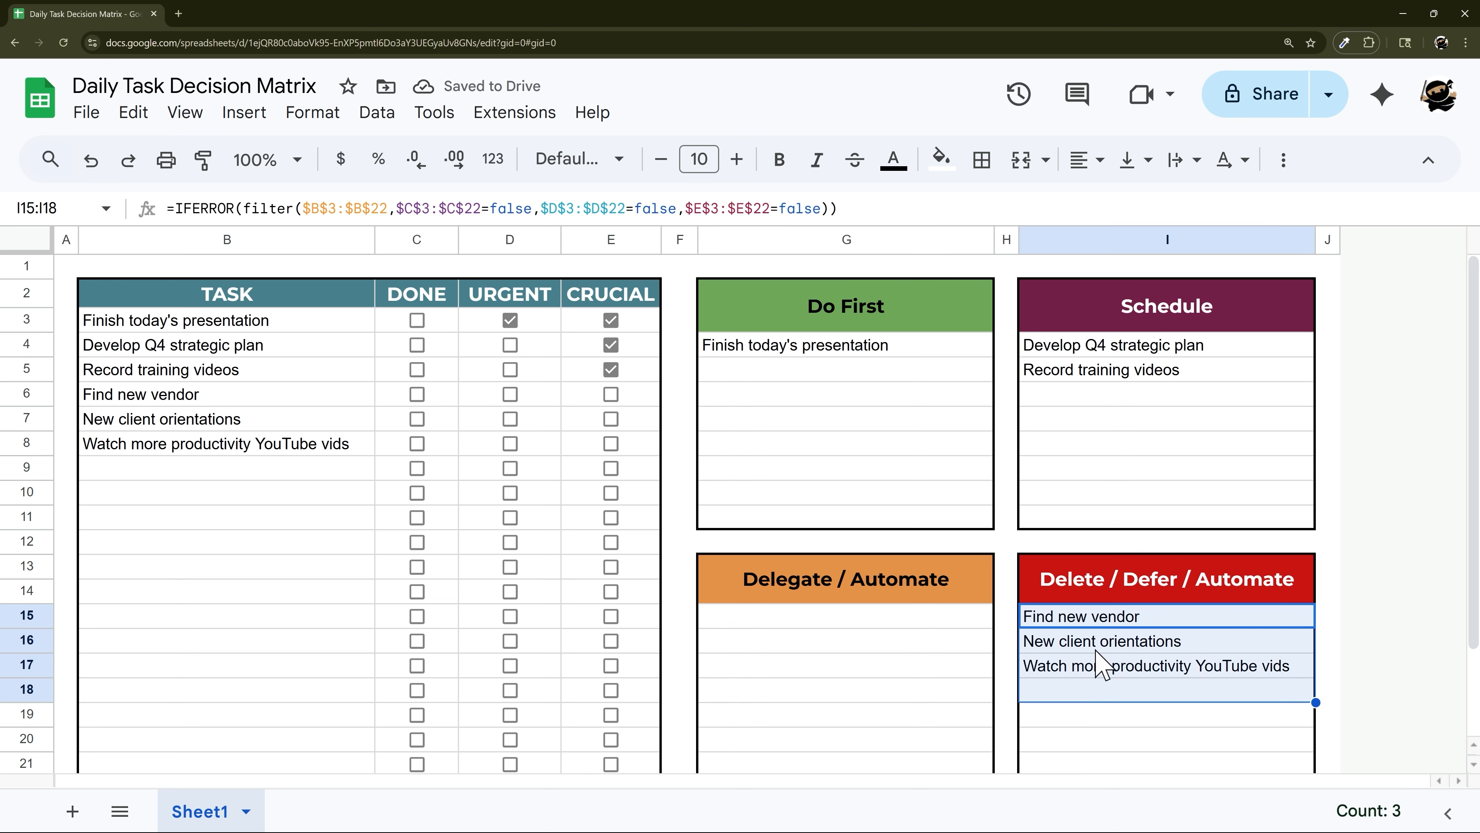
{"action": "scroll", "coordinate": [1117, 604], "scroll_direction": "down", "scroll_amount": 3}
{"action": "left_click", "coordinate": [1116, 482]}
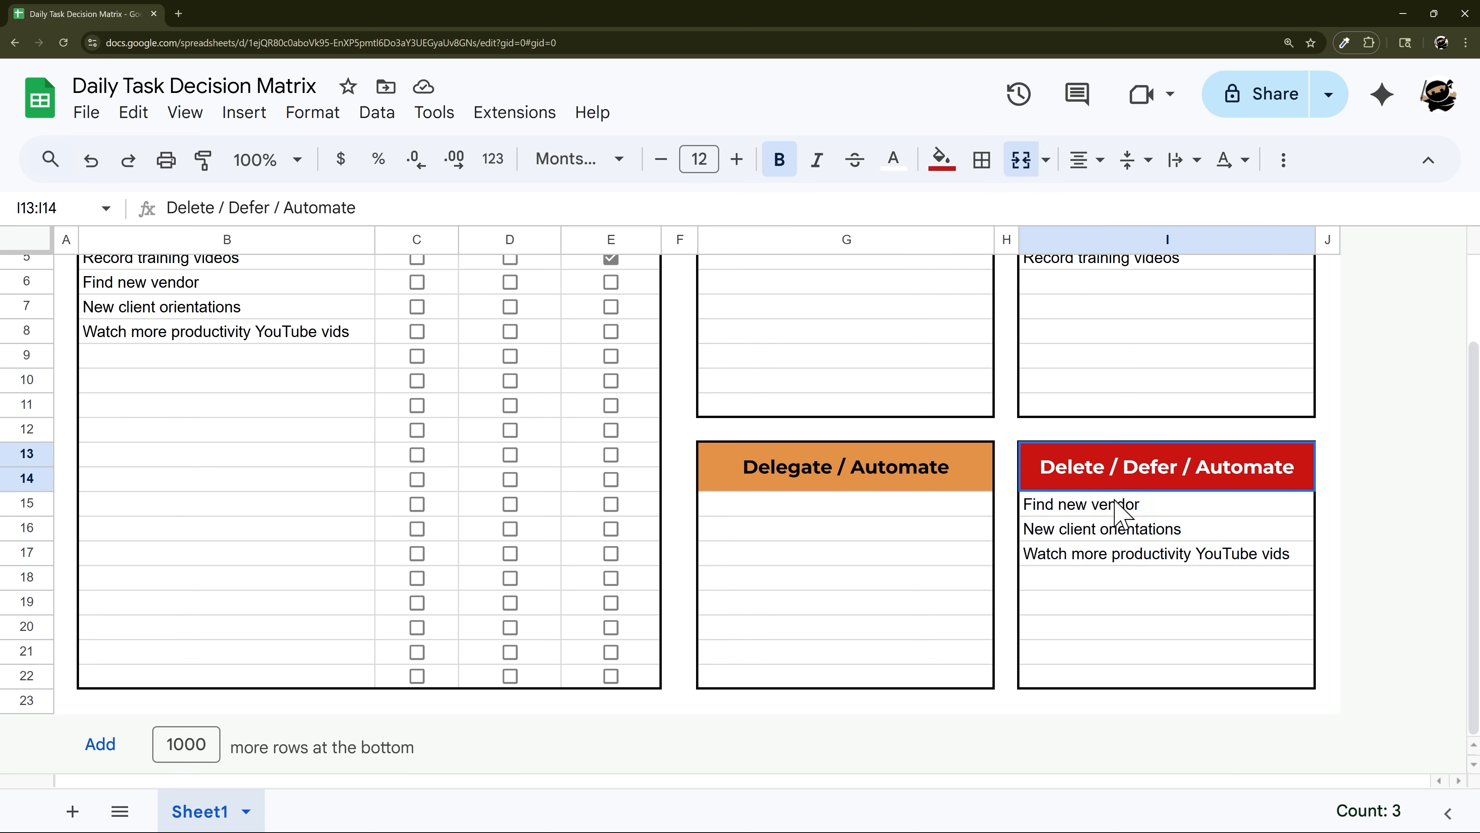
{"action": "left_click_drag", "start_coordinate": [1119, 510], "coordinate": [1113, 601]}
{"action": "scroll", "coordinate": [598, 493], "scroll_direction": "up", "scroll_amount": 2}
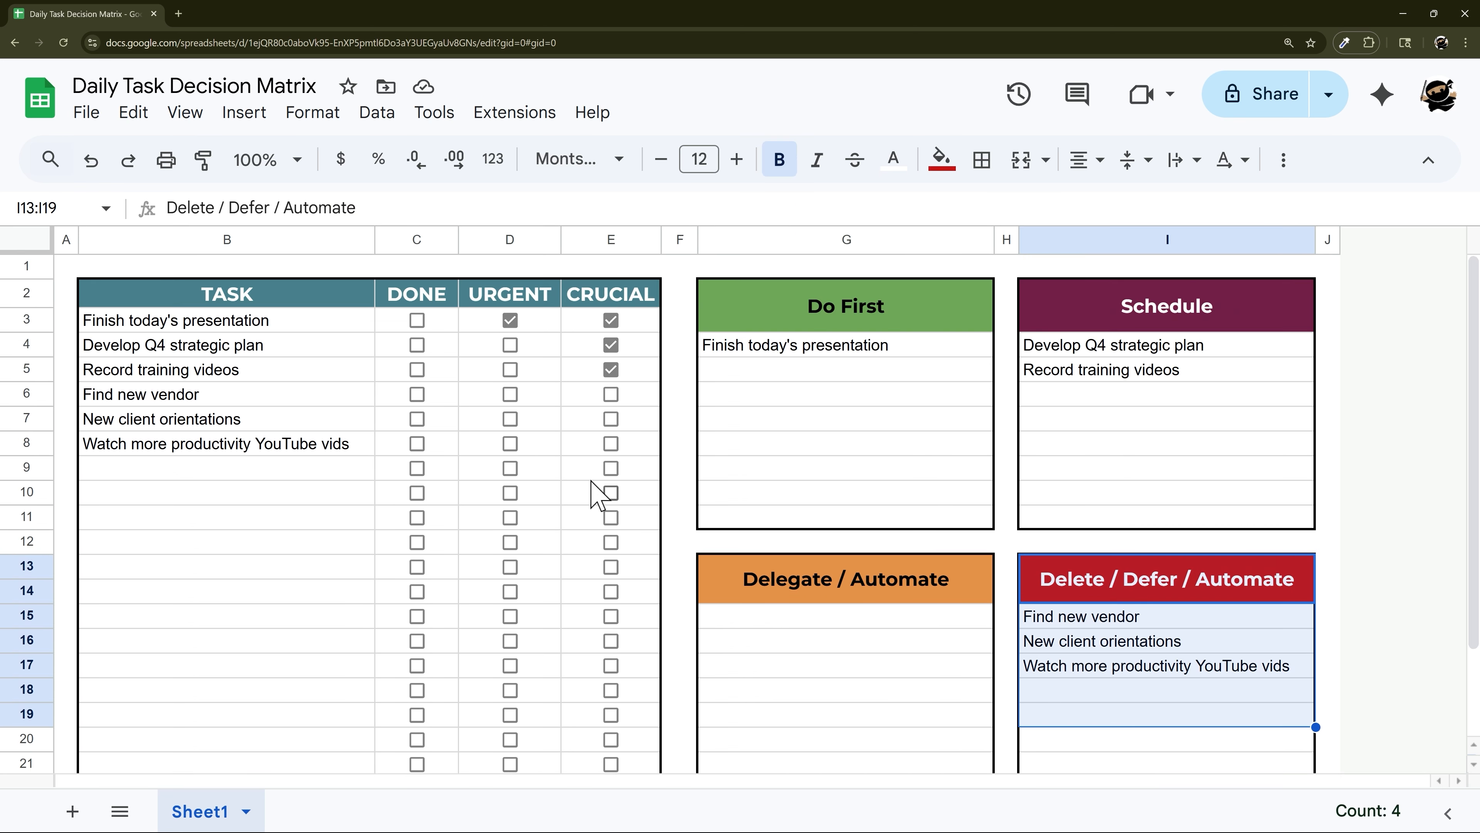
{"action": "left_click", "coordinate": [510, 394]}
{"action": "left_click", "coordinate": [510, 418]}
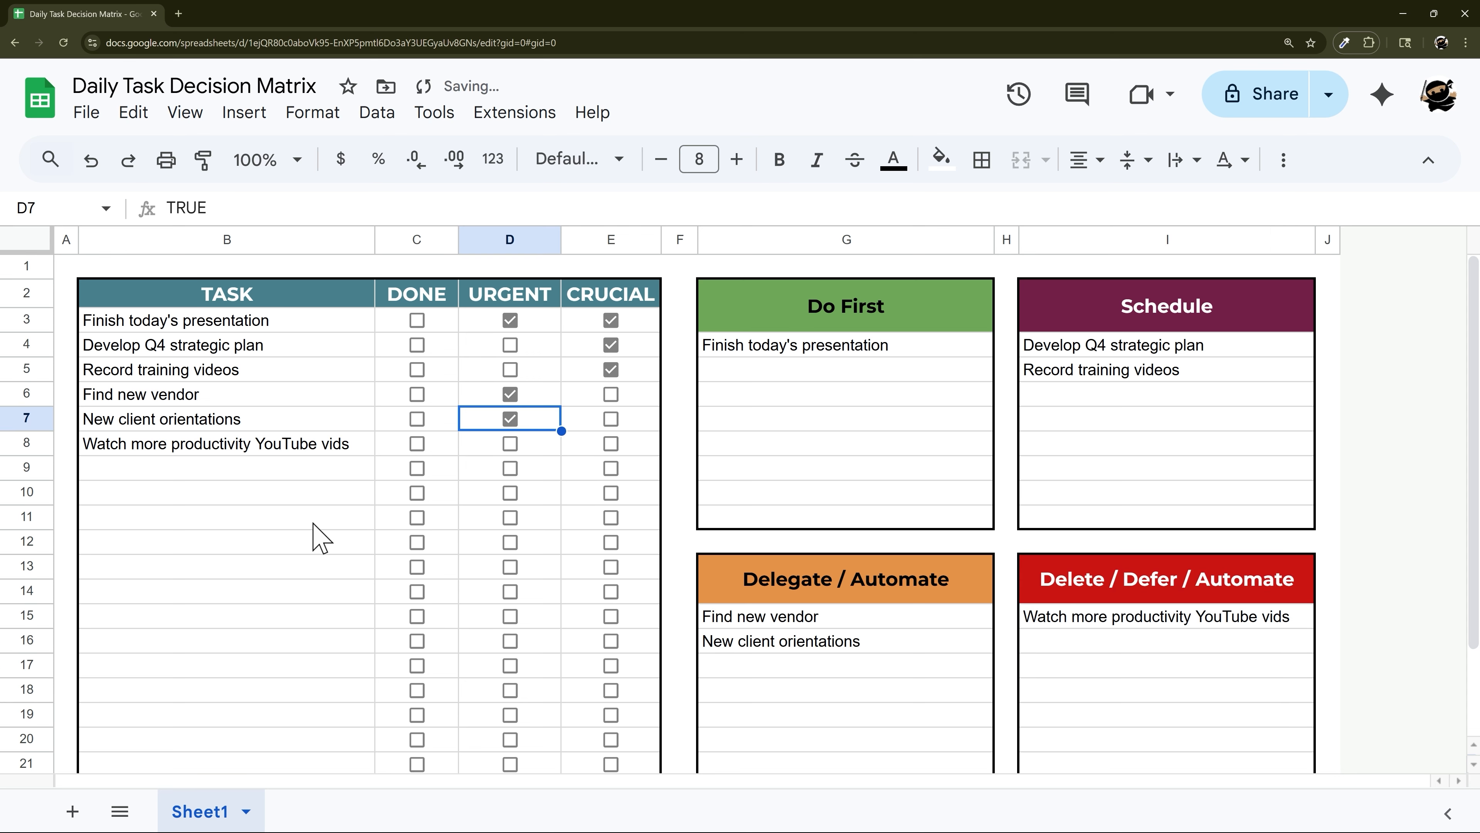
Mark "Finish today's presentation" as done and select the task table range B3:E22.
{"action": "left_click", "coordinate": [417, 321]}
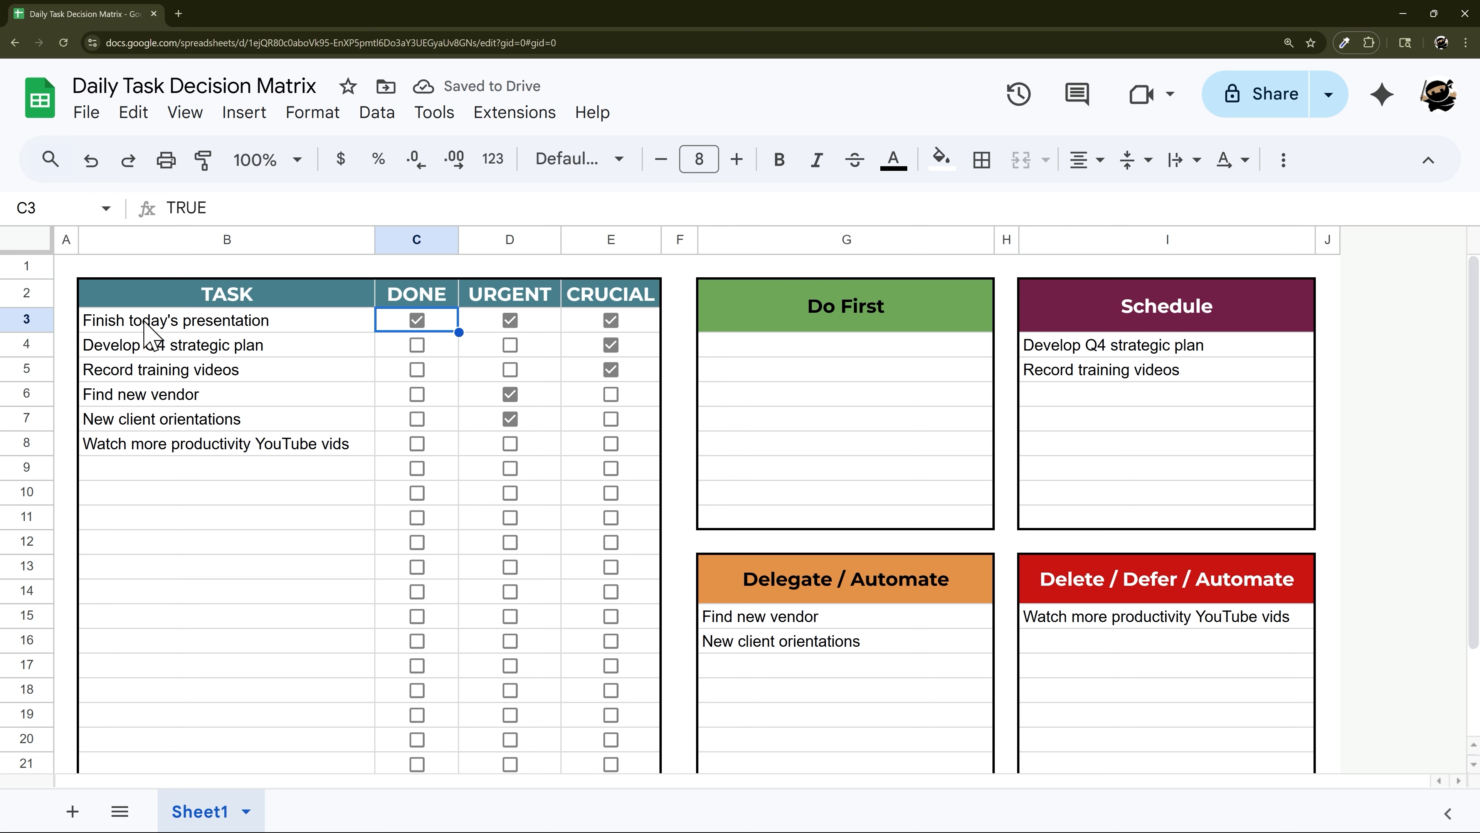
{"action": "left_click_drag", "start_coordinate": [146, 324], "coordinate": [628, 685]}
{"action": "scroll", "coordinate": [624, 408], "scroll_direction": "down", "scroll_amount": 2}
{"action": "scroll", "coordinate": [297, 440], "scroll_direction": "up", "scroll_amount": 3}
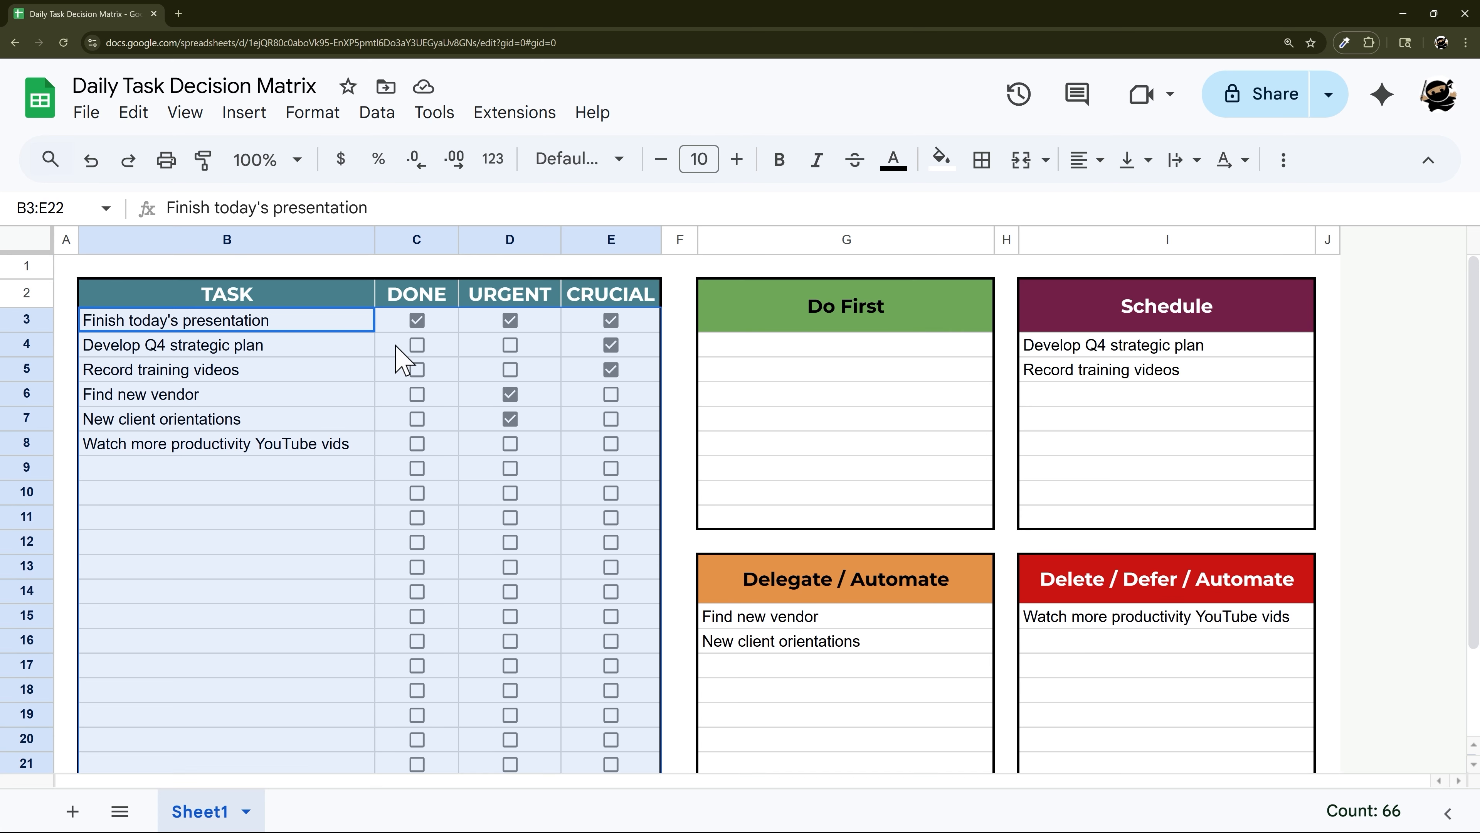
Start a conditional formatting rule for the task range B3:E22 and give it a light green fill.
{"action": "left_click_drag", "start_coordinate": [228, 322], "coordinate": [631, 685]}
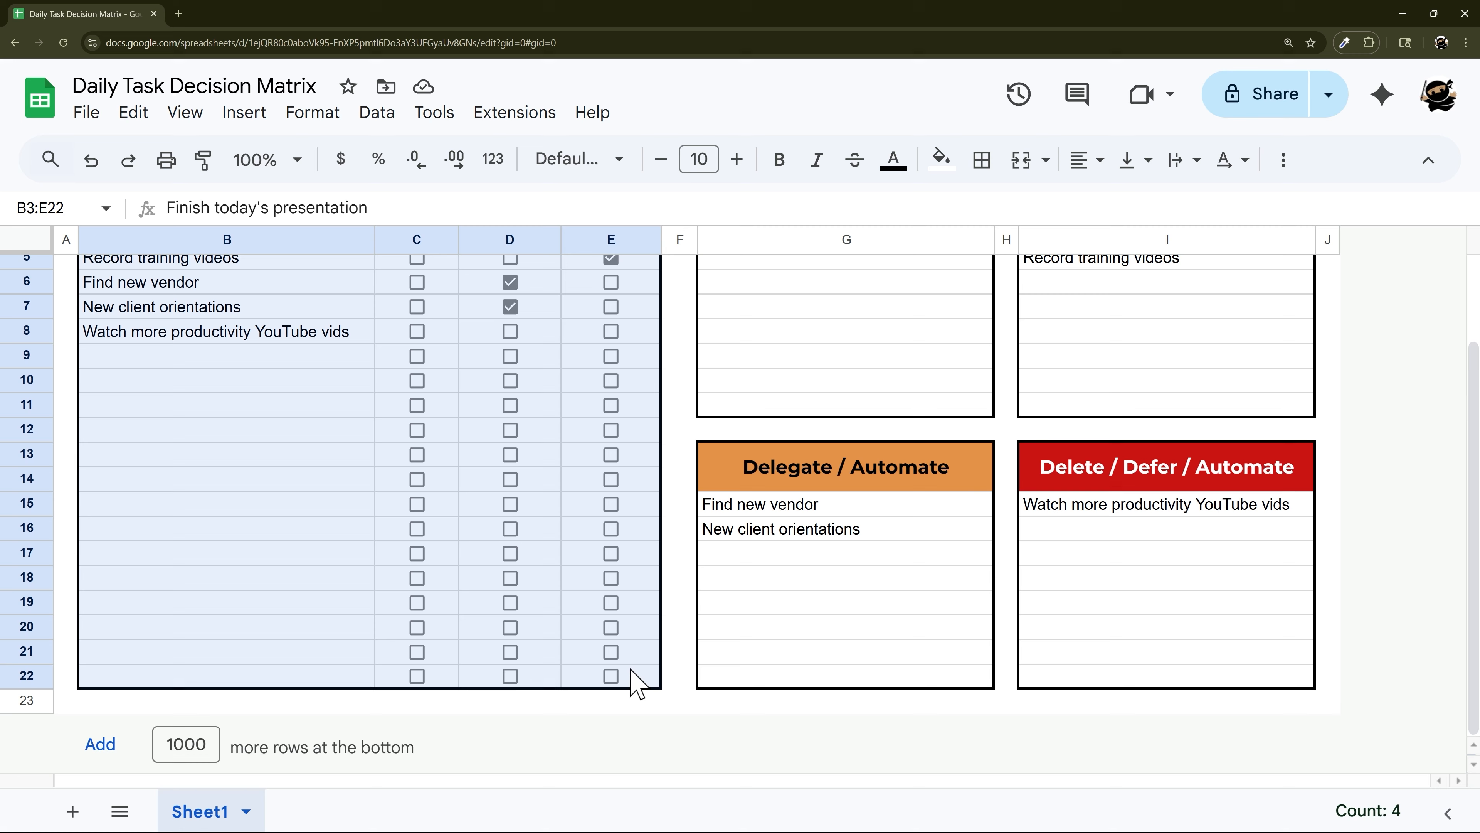
{"action": "scroll", "coordinate": [340, 434], "scroll_direction": "up", "scroll_amount": 3}
{"action": "left_click", "coordinate": [313, 112]}
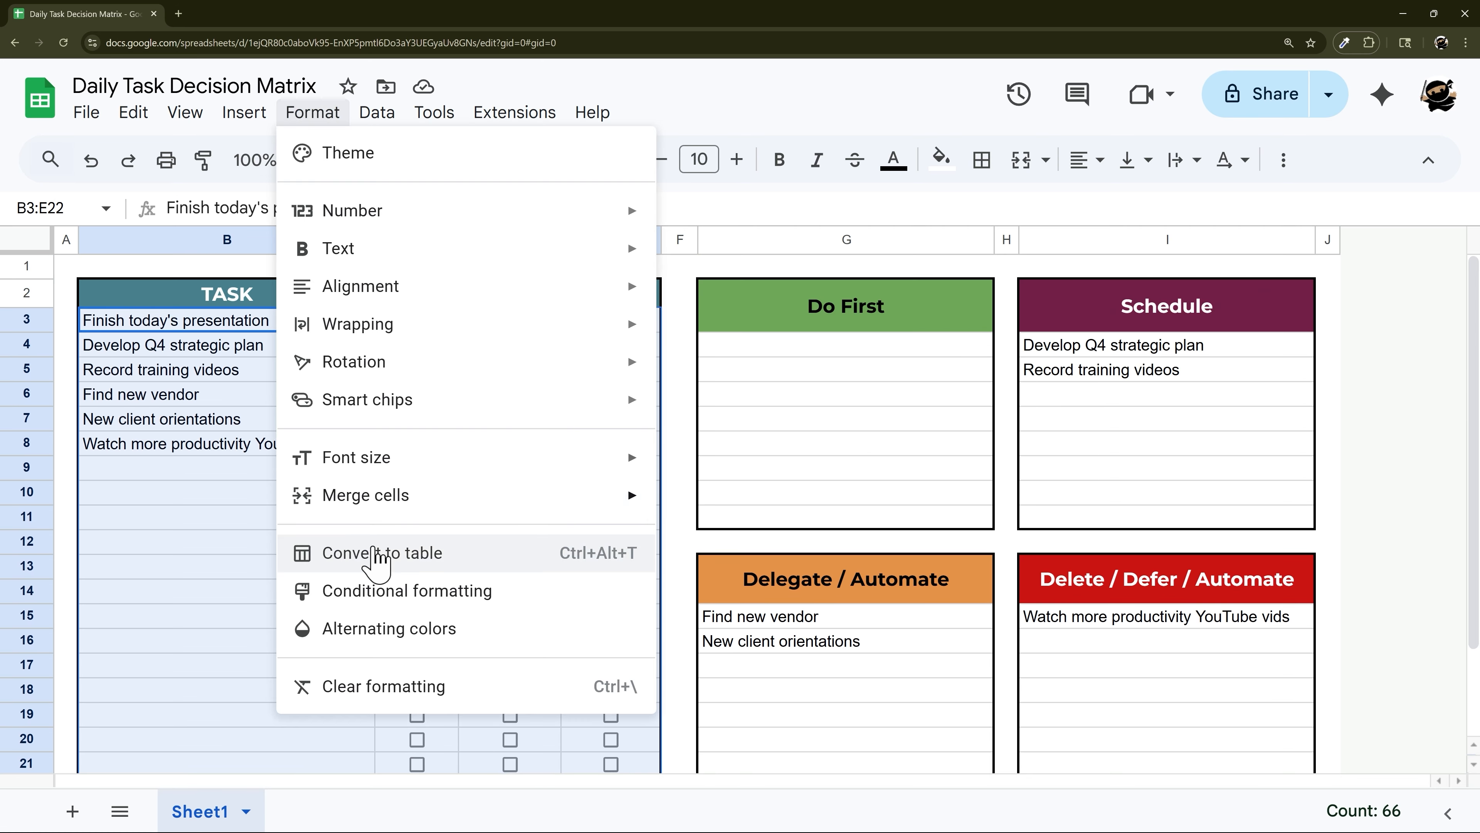
{"action": "left_click", "coordinate": [382, 590]}
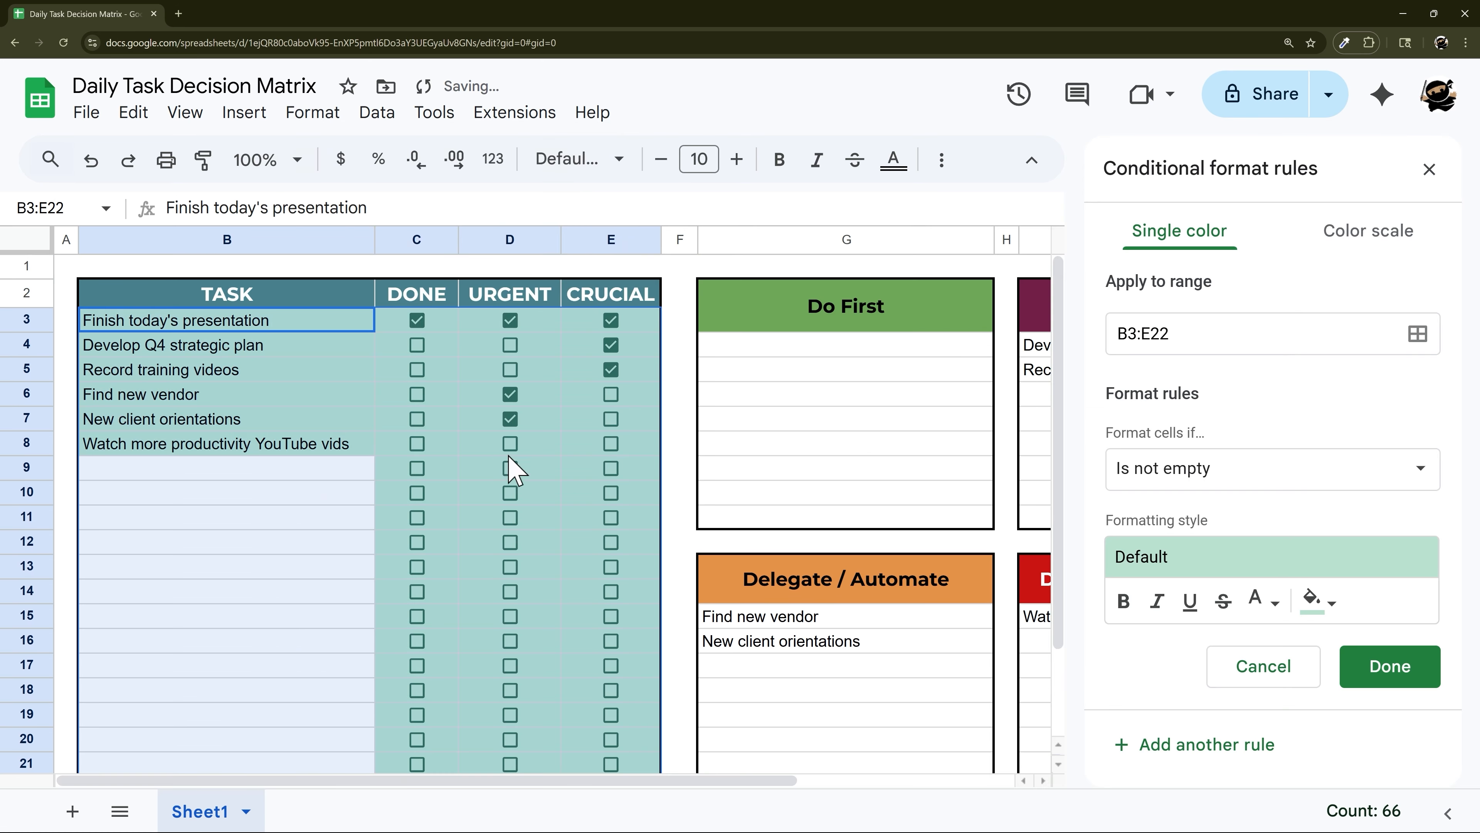
{"action": "left_click", "coordinate": [1318, 600]}
{"action": "left_click", "coordinate": [1182, 294]}
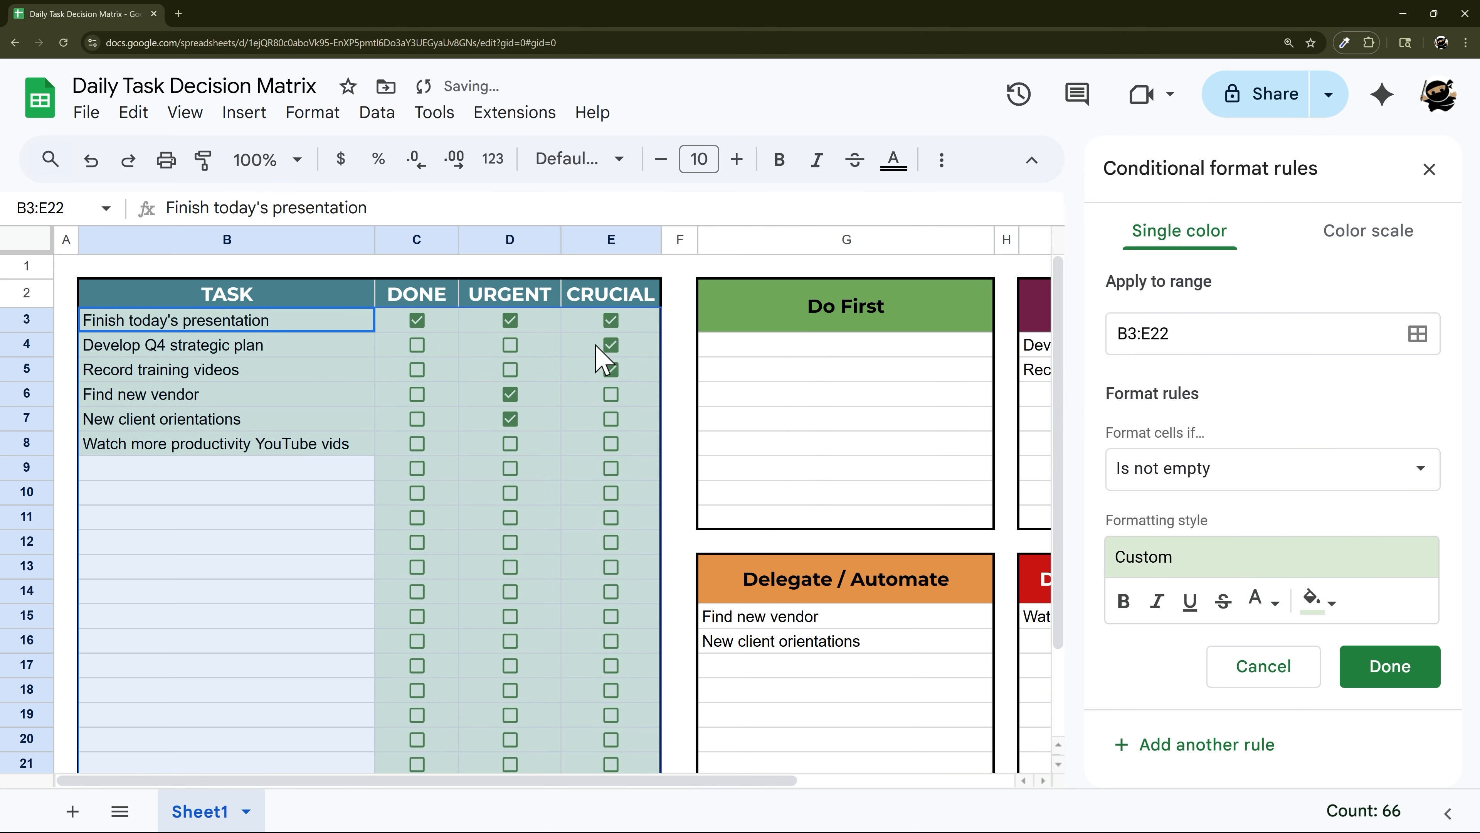
Set the conditional format's text to green with strikethrough.
{"action": "left_click", "coordinate": [1263, 606]}
{"action": "left_click", "coordinate": [1128, 372]}
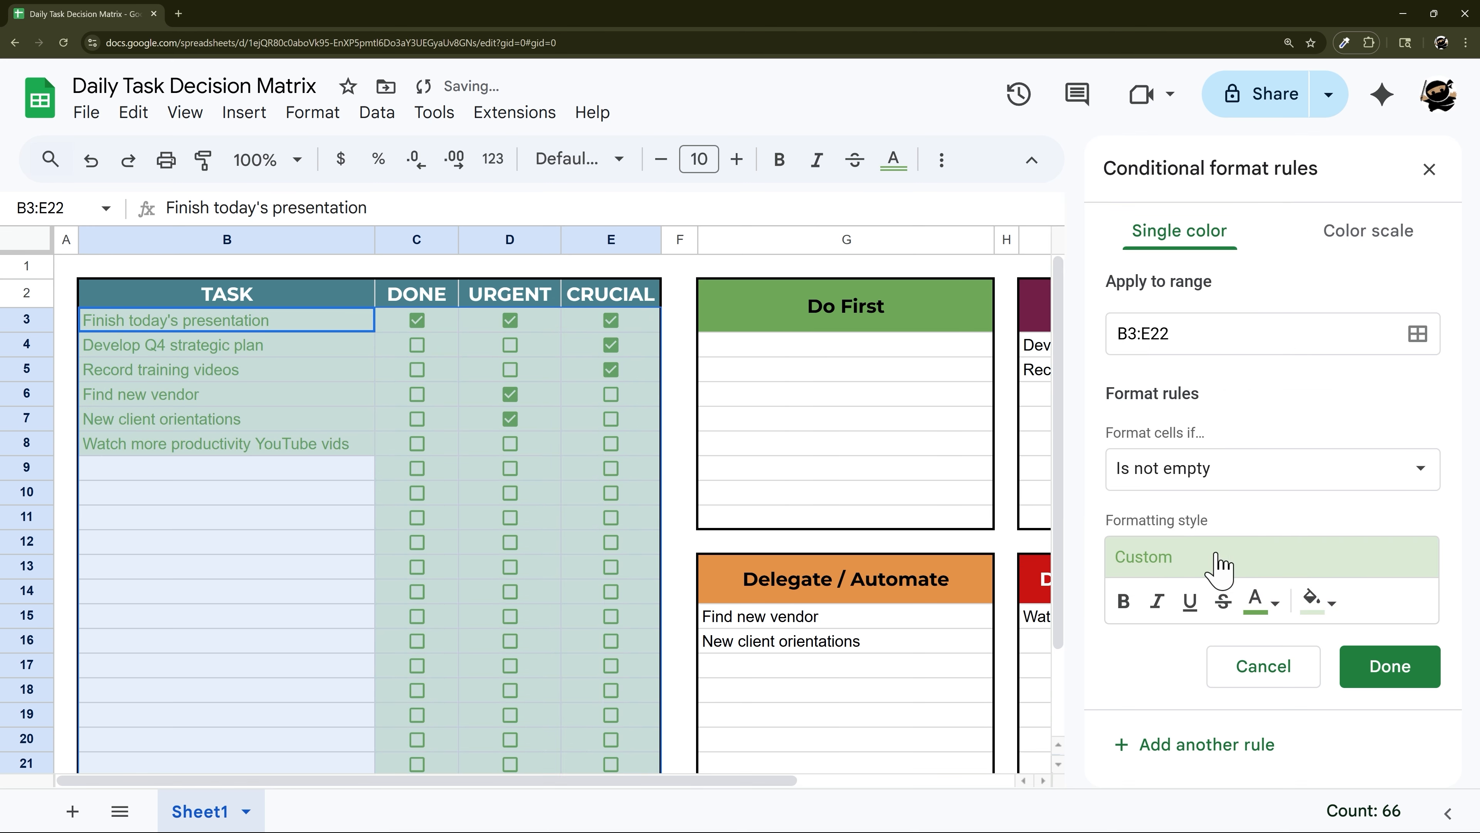
{"action": "left_click", "coordinate": [1223, 600]}
Make the conditional format depend on the custom formula =$C3=true.
{"action": "left_click", "coordinate": [1246, 485]}
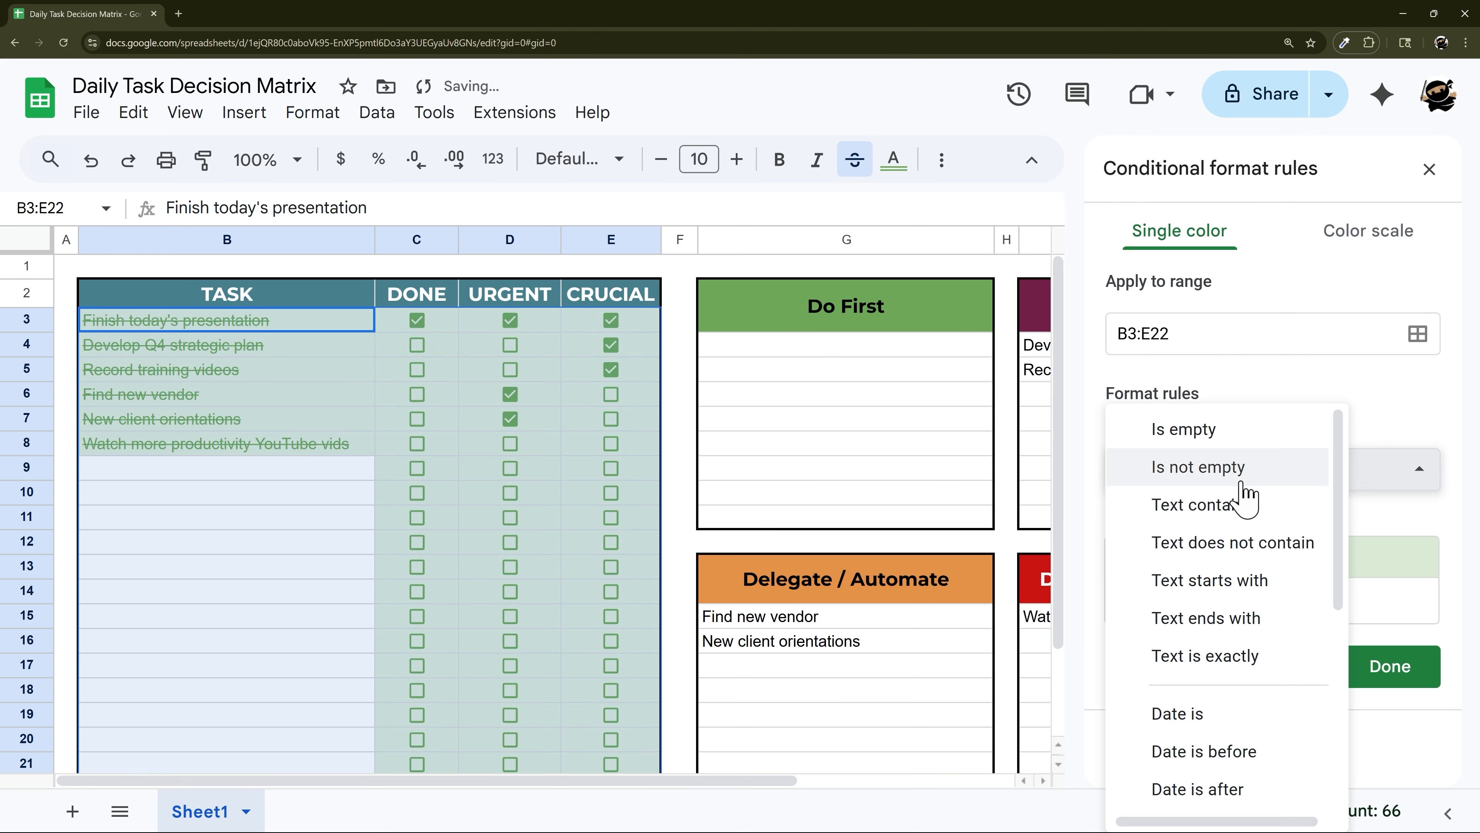
{"action": "scroll", "coordinate": [1224, 656], "scroll_direction": "down", "scroll_amount": 5}
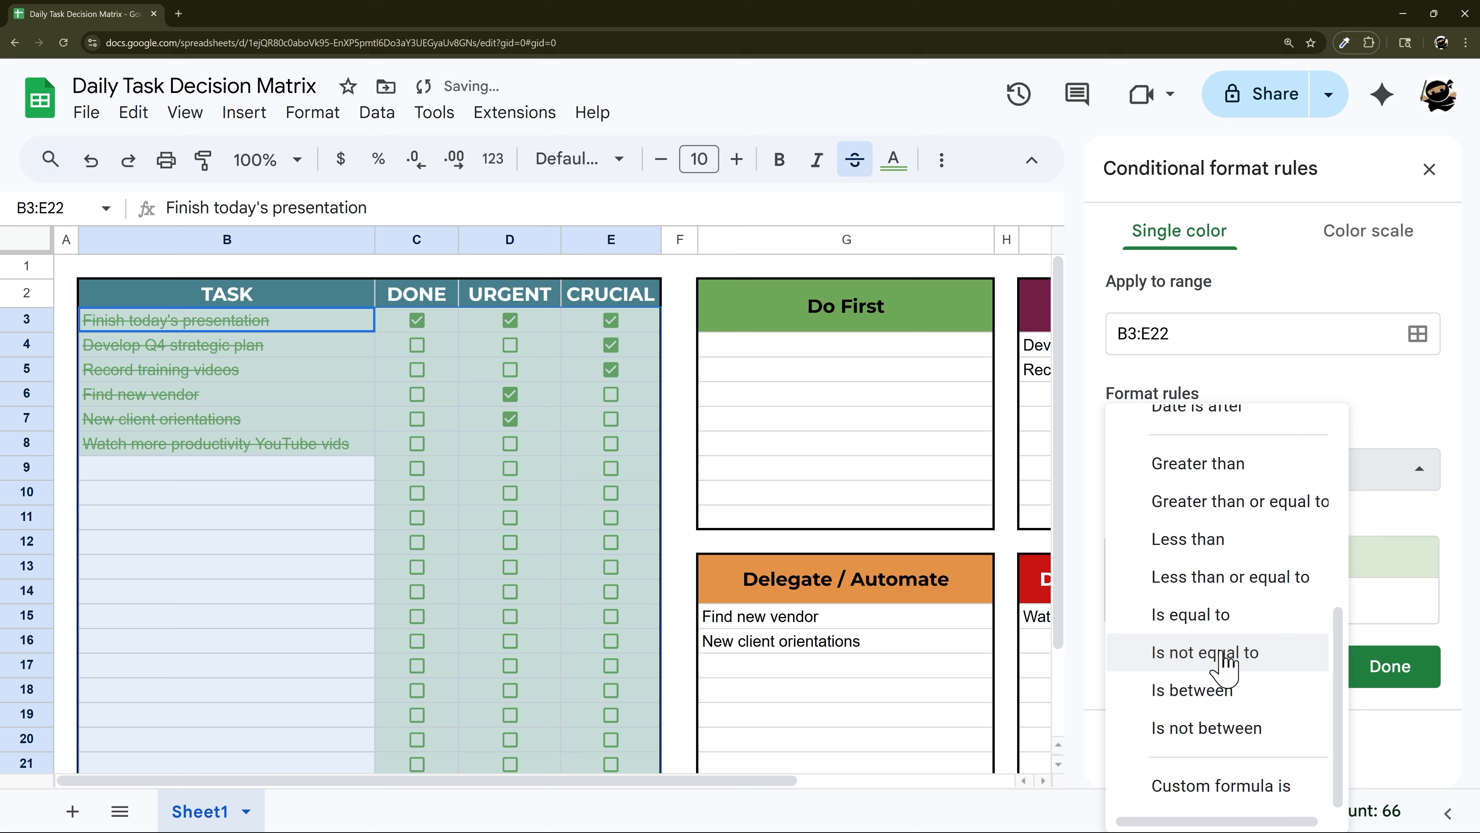
{"action": "left_click", "coordinate": [1200, 793]}
{"action": "left_click", "coordinate": [1197, 521]}
{"action": "type", "text": "=$C"}
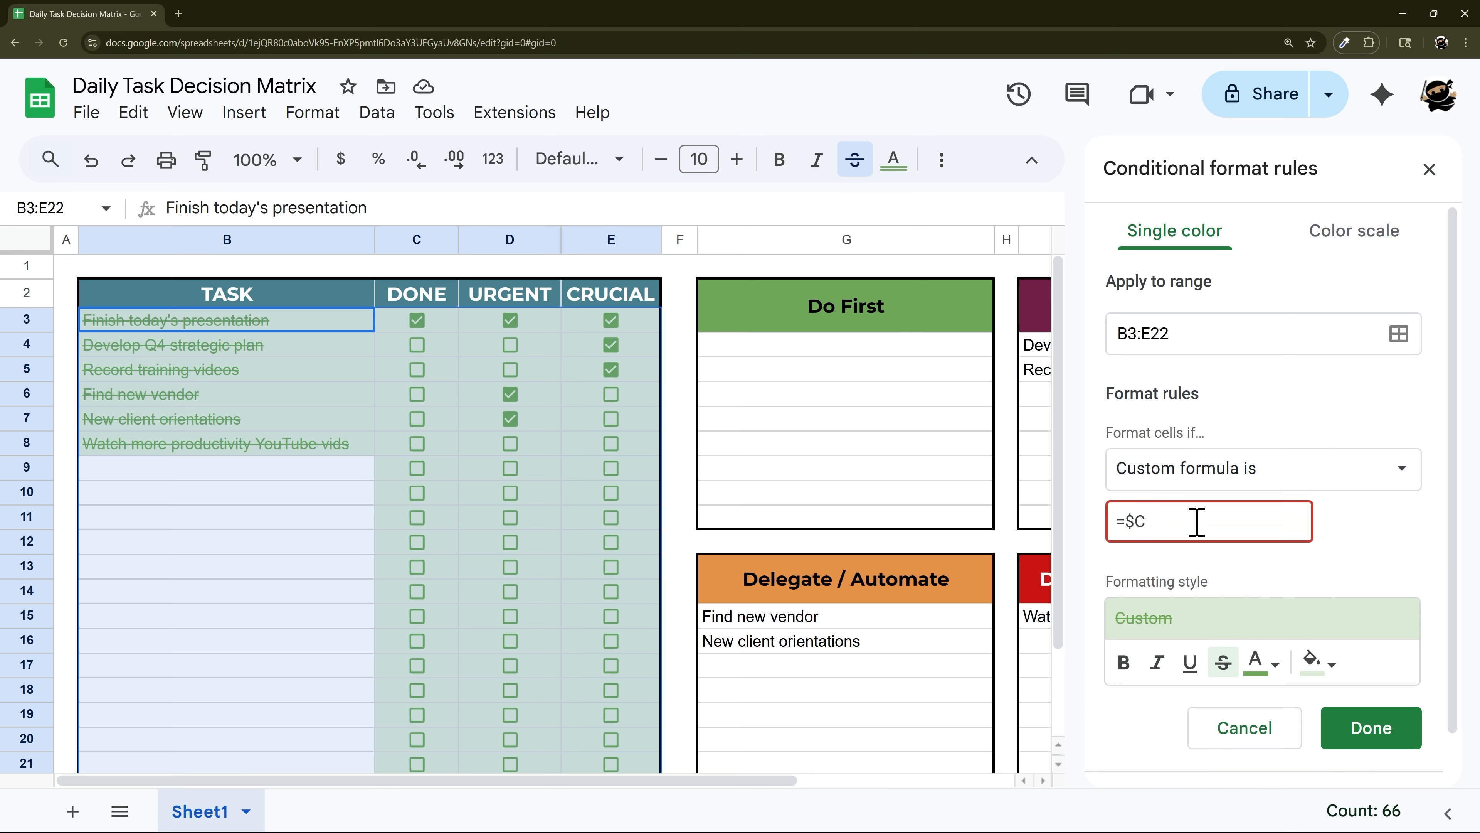
{"action": "type", "text": "3-true"}
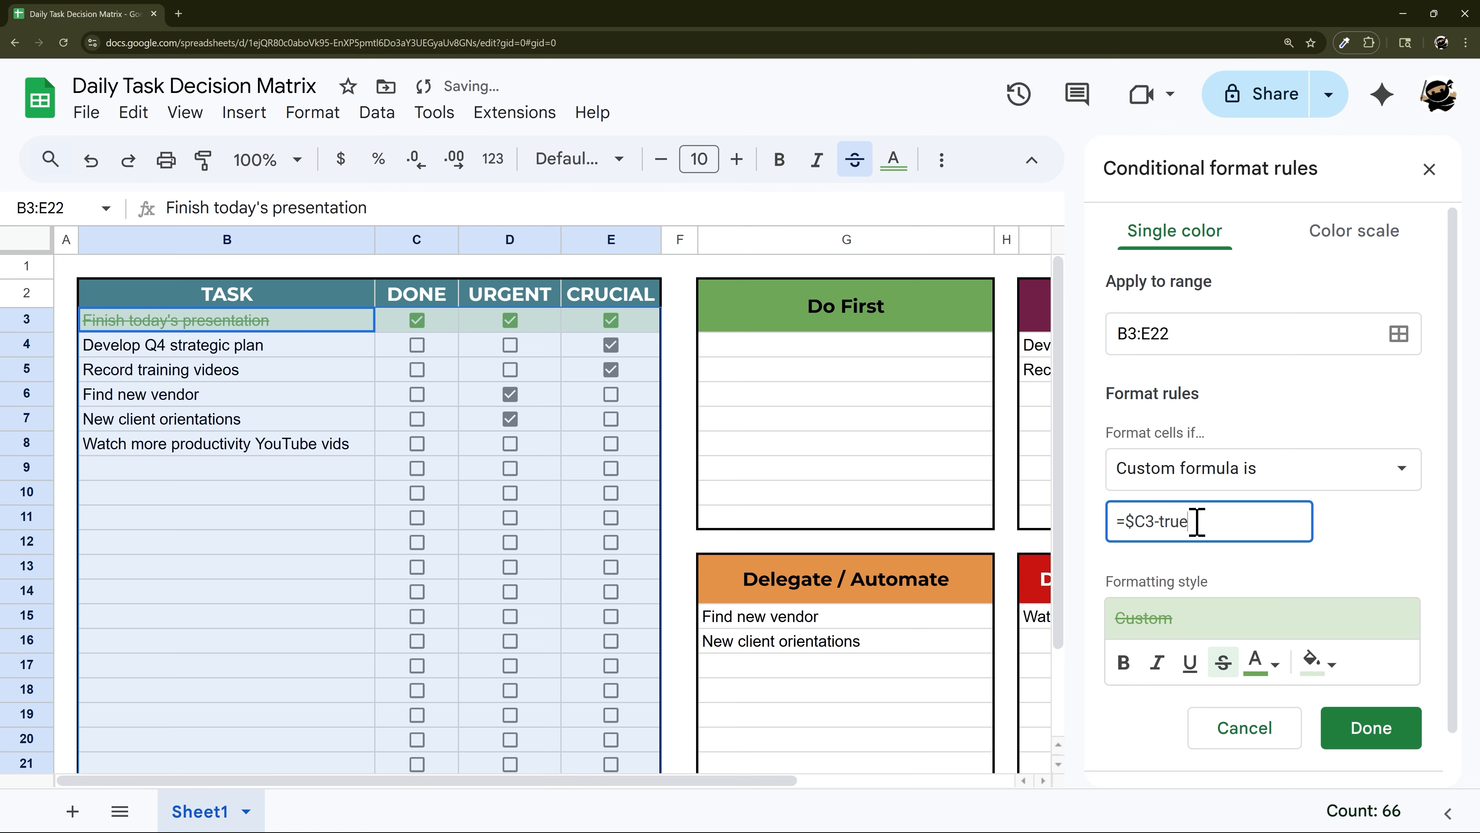
{"action": "key", "text": "BackSpace"}
{"action": "key", "text": "BackSpace"}
{"action": "type", "text": "="}
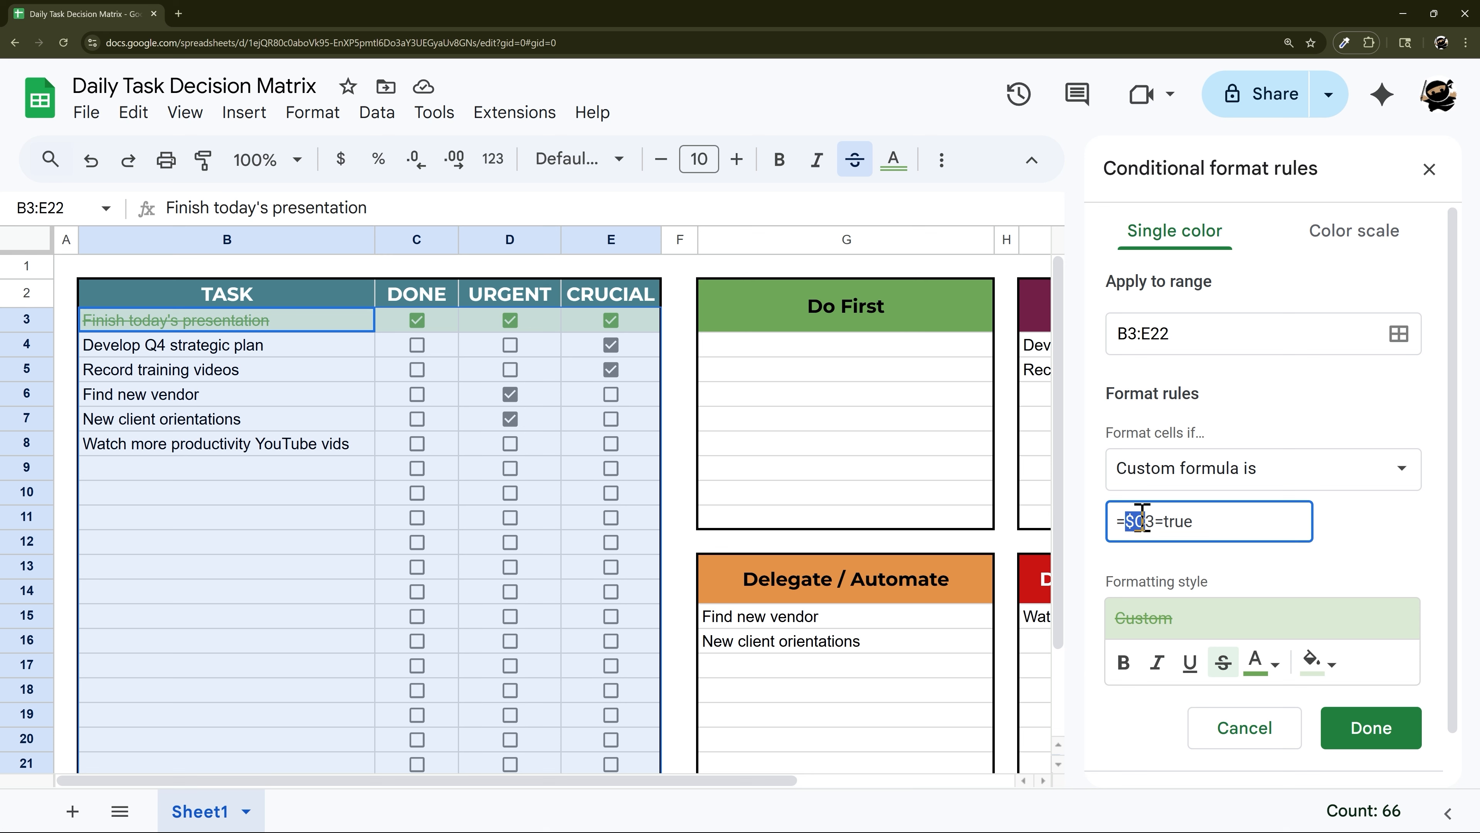
Compare the formula's $C3 reference with the starting row of range B3:E22, and save the rule.
{"action": "left_click_drag", "start_coordinate": [1150, 522], "coordinate": [1147, 522]}
{"action": "left_click_drag", "start_coordinate": [1126, 334], "coordinate": [1139, 335]}
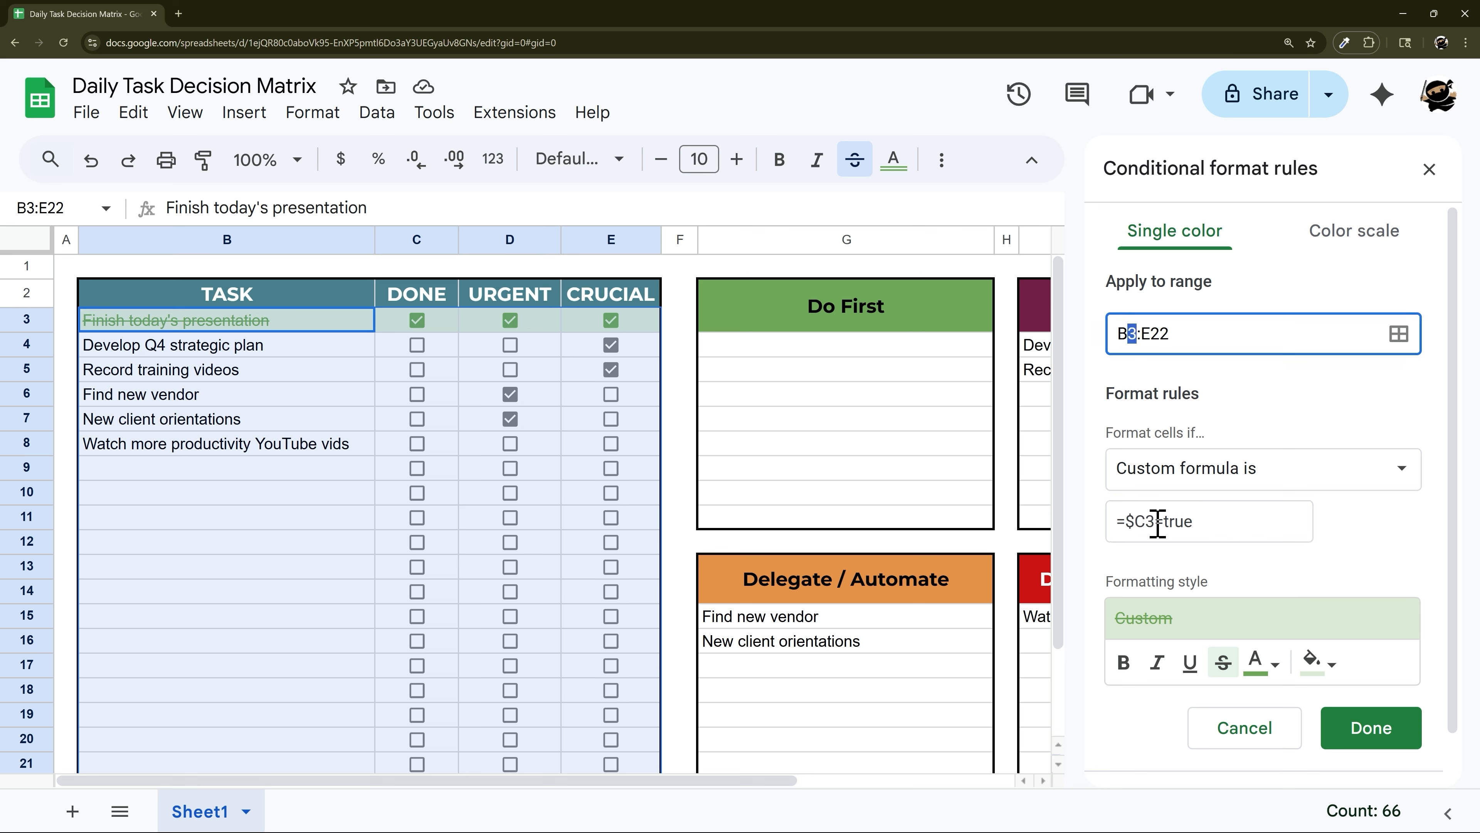
{"action": "left_click_drag", "start_coordinate": [1157, 522], "coordinate": [1227, 526]}
{"action": "left_click", "coordinate": [1126, 521]}
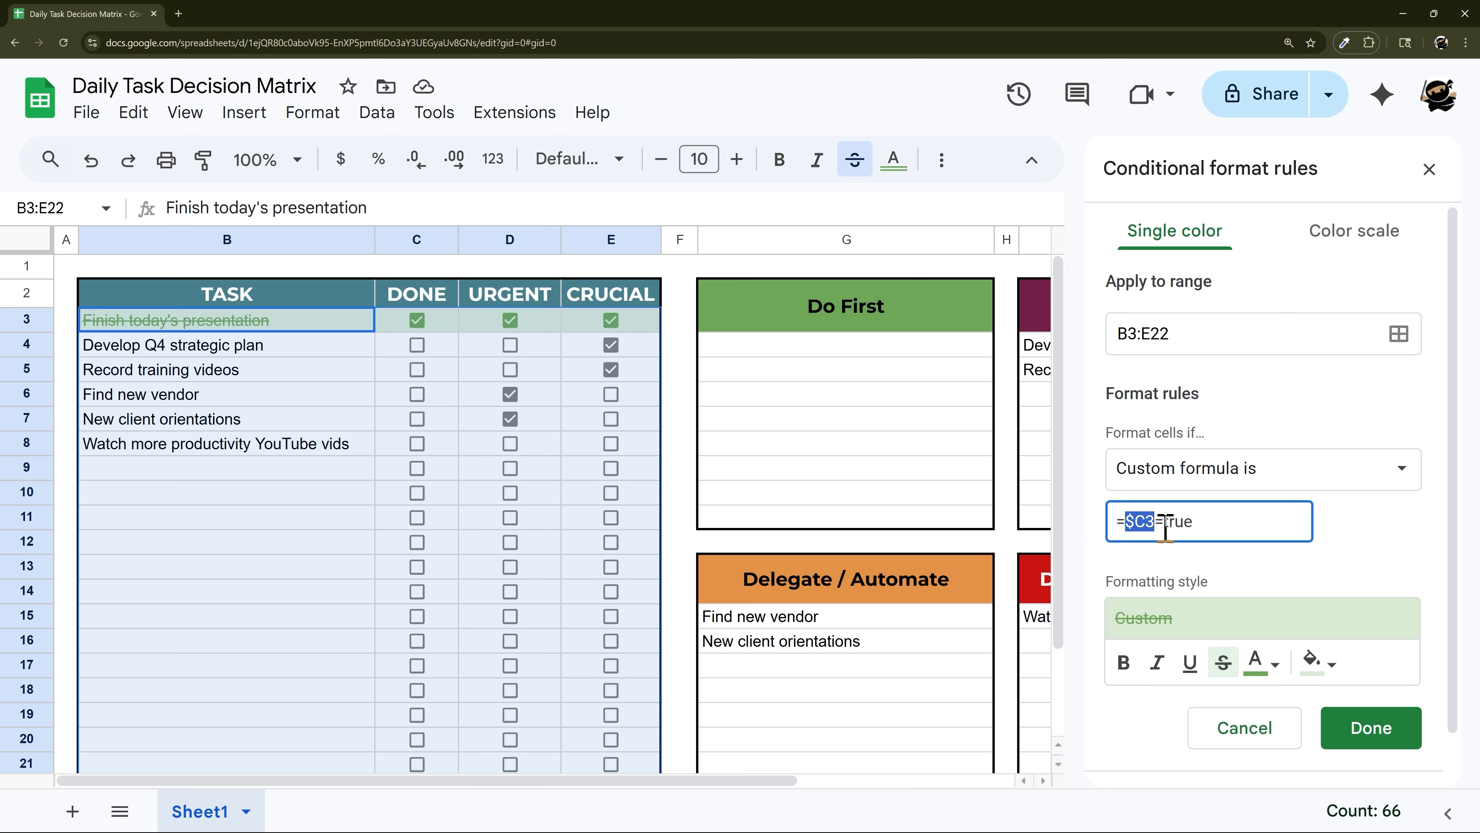
{"action": "key", "text": "Right"}
{"action": "key", "text": "Left"}
{"action": "left_click", "coordinate": [1389, 736]}
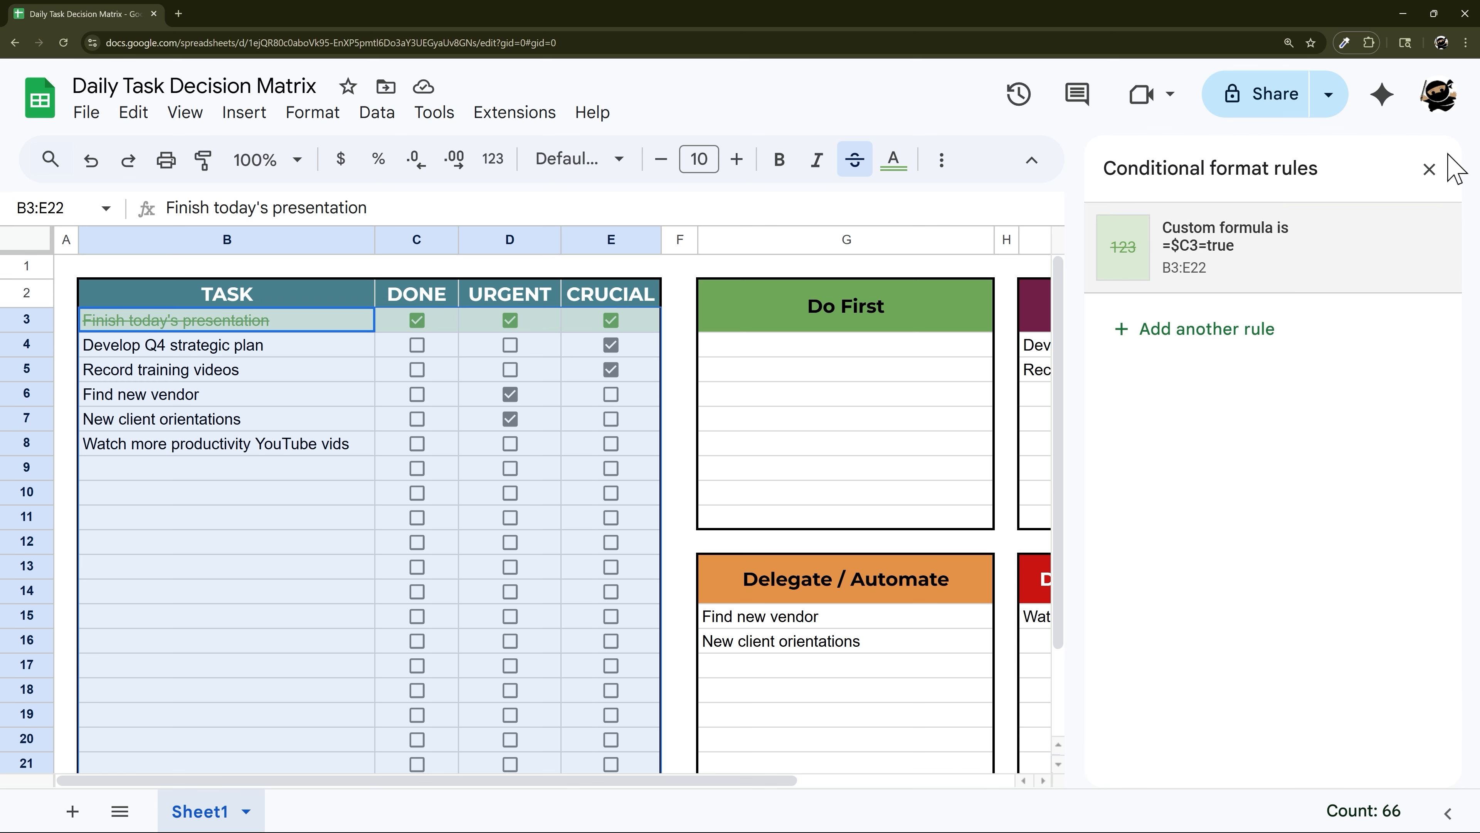
{"action": "left_click", "coordinate": [1428, 169]}
Test the rule by marking "Record training videos" as done, check the Schedule quadrant, and unmark the task.
{"action": "left_click", "coordinate": [422, 370]}
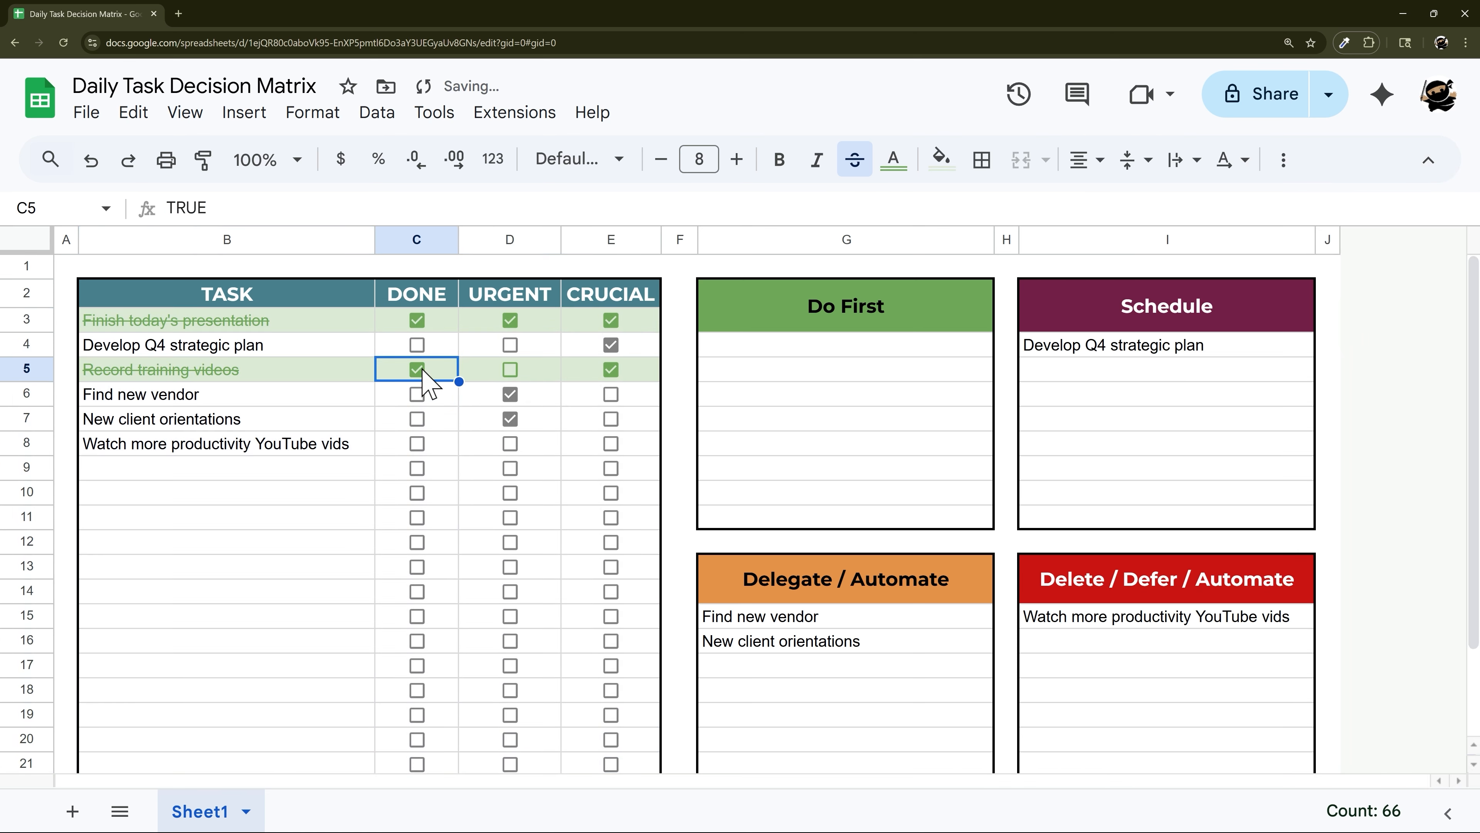
{"action": "left_click", "coordinate": [418, 370]}
{"action": "left_click", "coordinate": [418, 370]}
{"action": "left_click_drag", "start_coordinate": [1073, 347], "coordinate": [1096, 493]}
{"action": "left_click", "coordinate": [256, 377]}
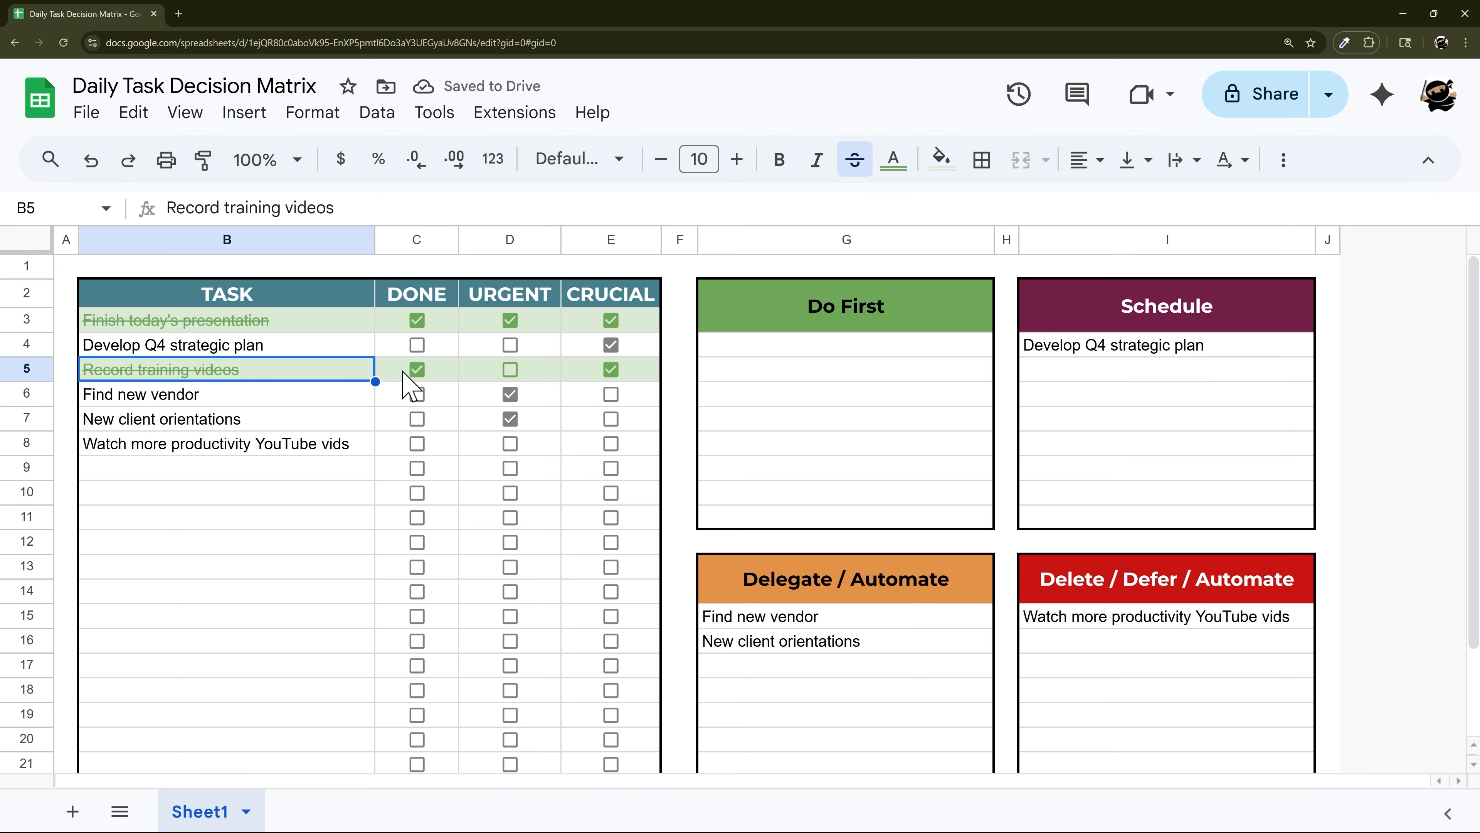
{"action": "left_click", "coordinate": [417, 370]}
{"action": "left_click", "coordinate": [247, 446]}
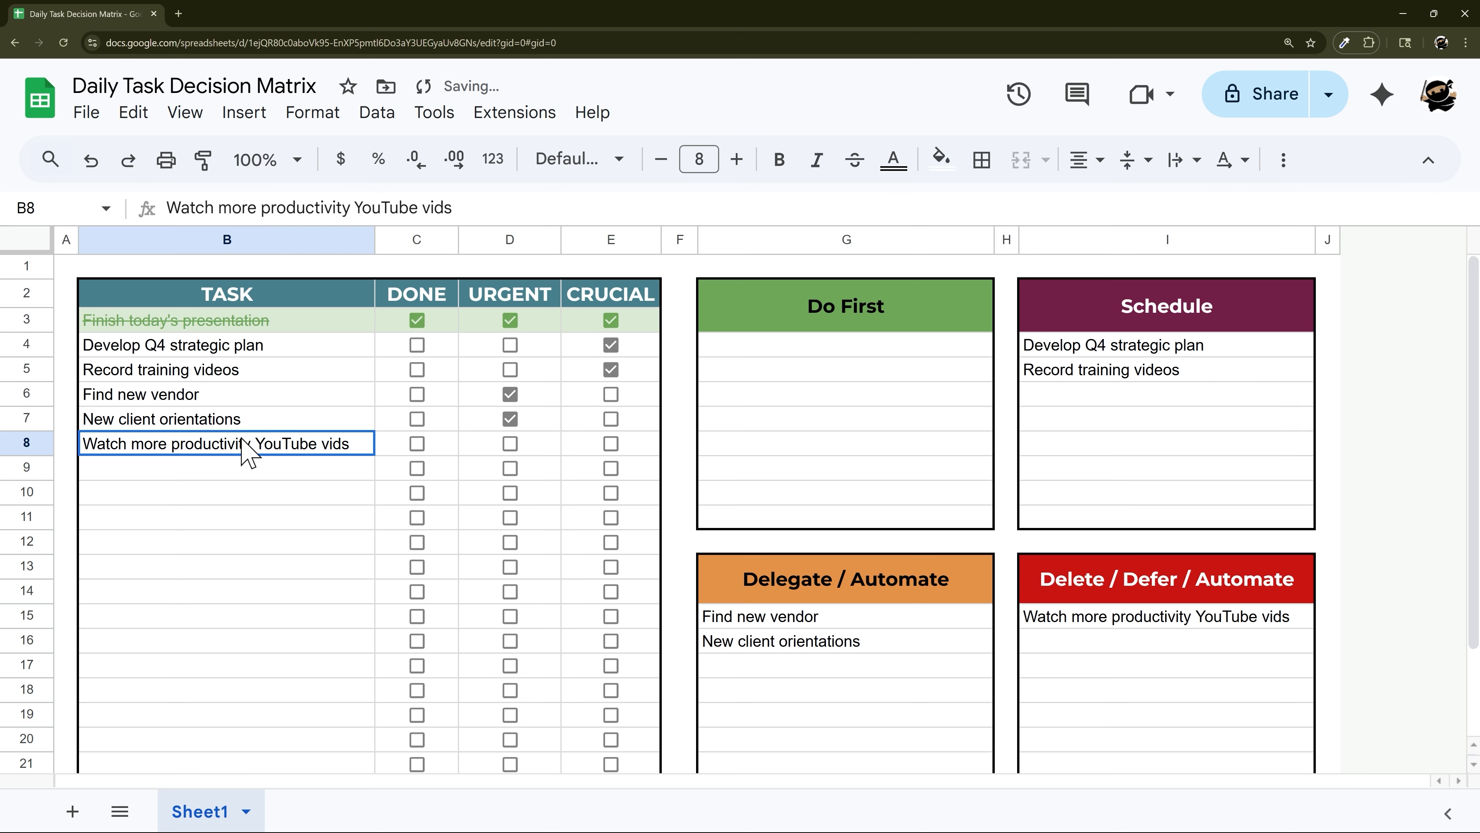